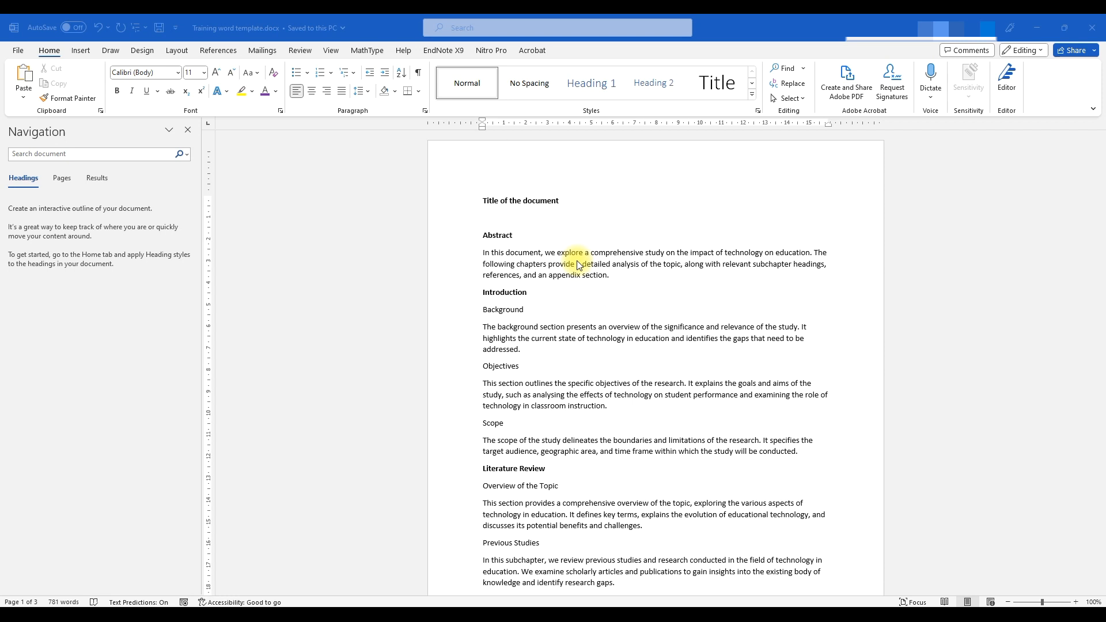
Examine the document title, bold chapter headings and plain subchapter headings from Abstract through the Literature Review chapter
click(505, 261)
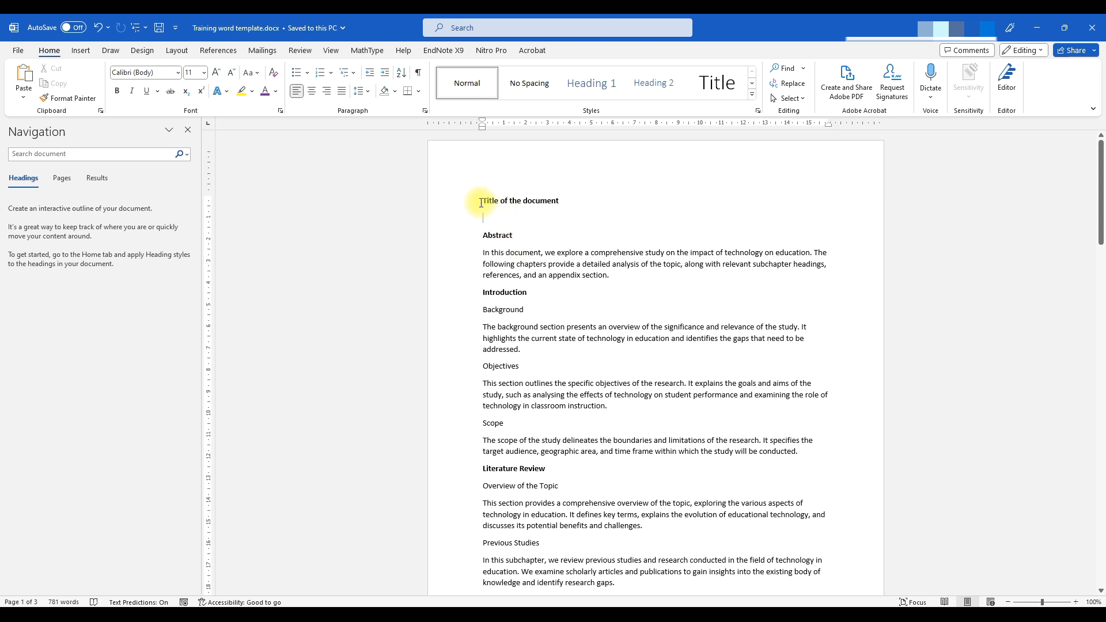
drag(481, 203, 562, 203)
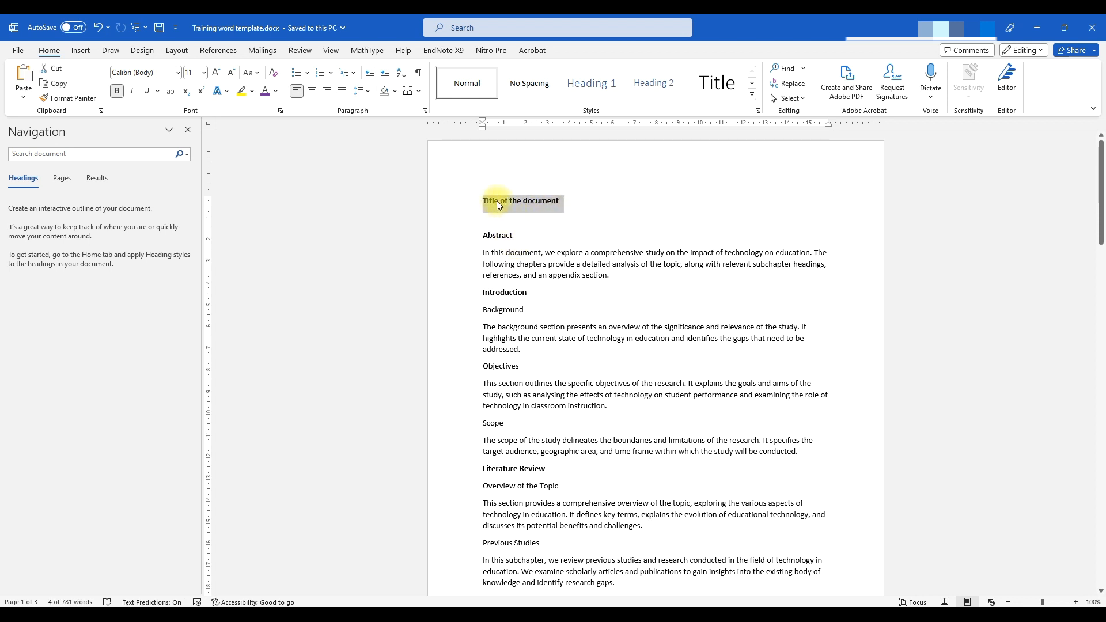
click(495, 236)
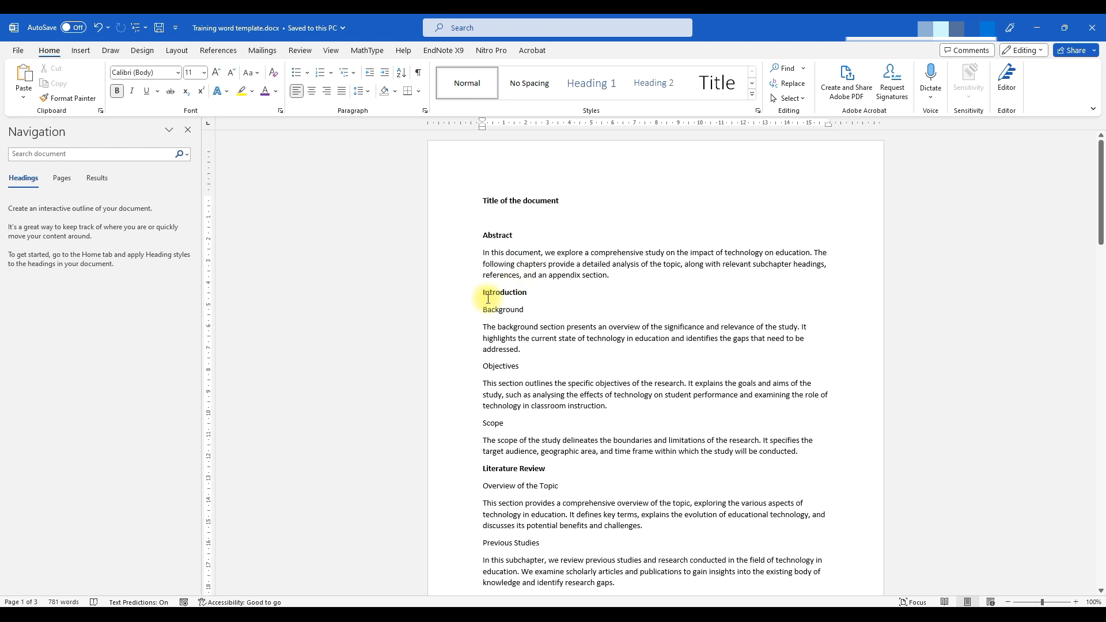
scroll(519, 301, down, 1)
scroll(520, 300, down, 2)
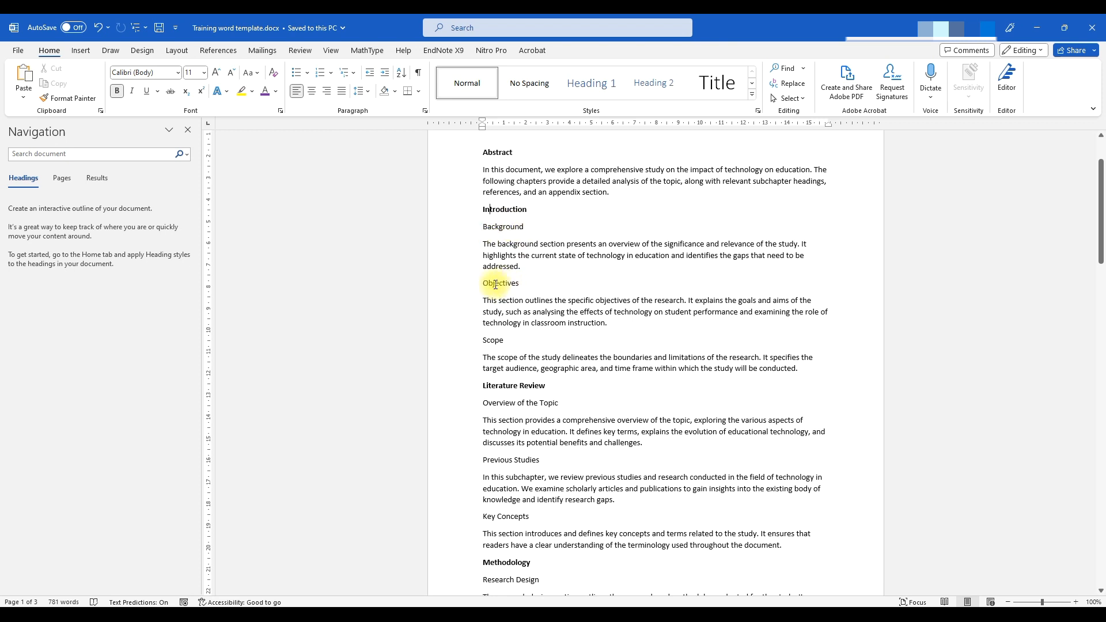
scroll(489, 317, down, 3)
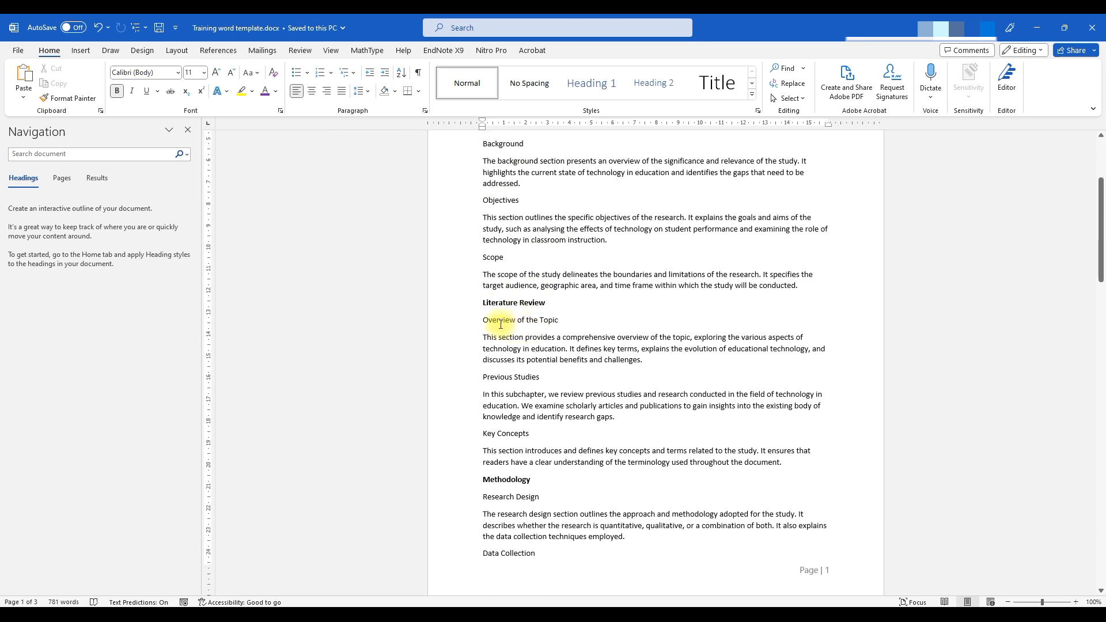
click(485, 320)
triple_click(523, 323)
triple_click(511, 377)
triple_click(518, 436)
scroll(496, 397, down, 11)
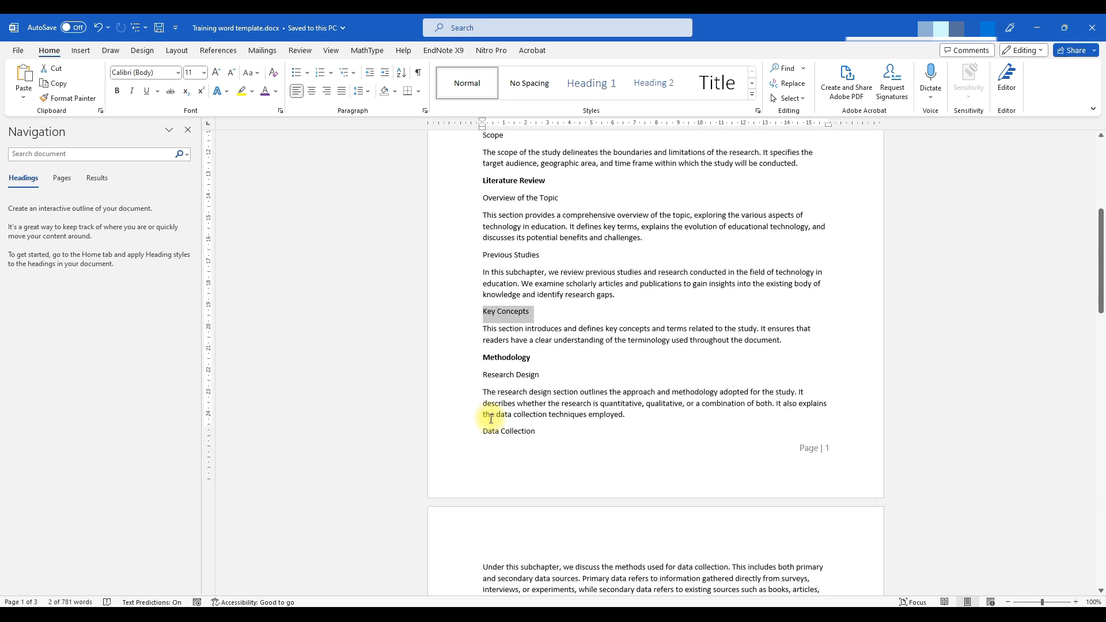
Look through the Methodology chapter's Data Collection subsections and the remaining chapters down to the References and Appendix
scroll(499, 336, down, 4)
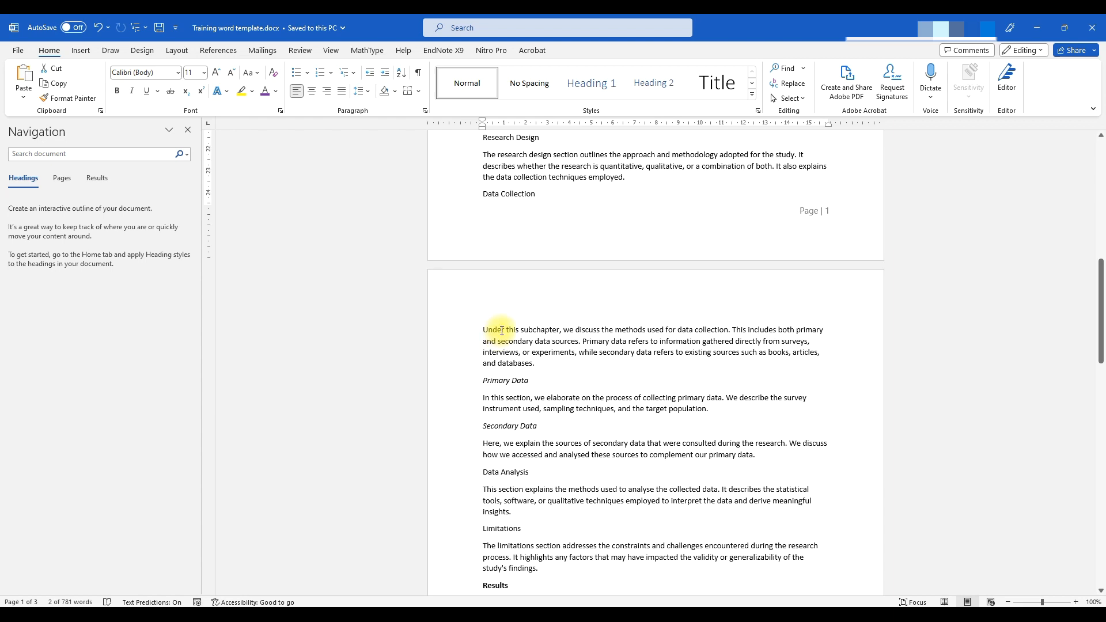
scroll(505, 321, up, 4)
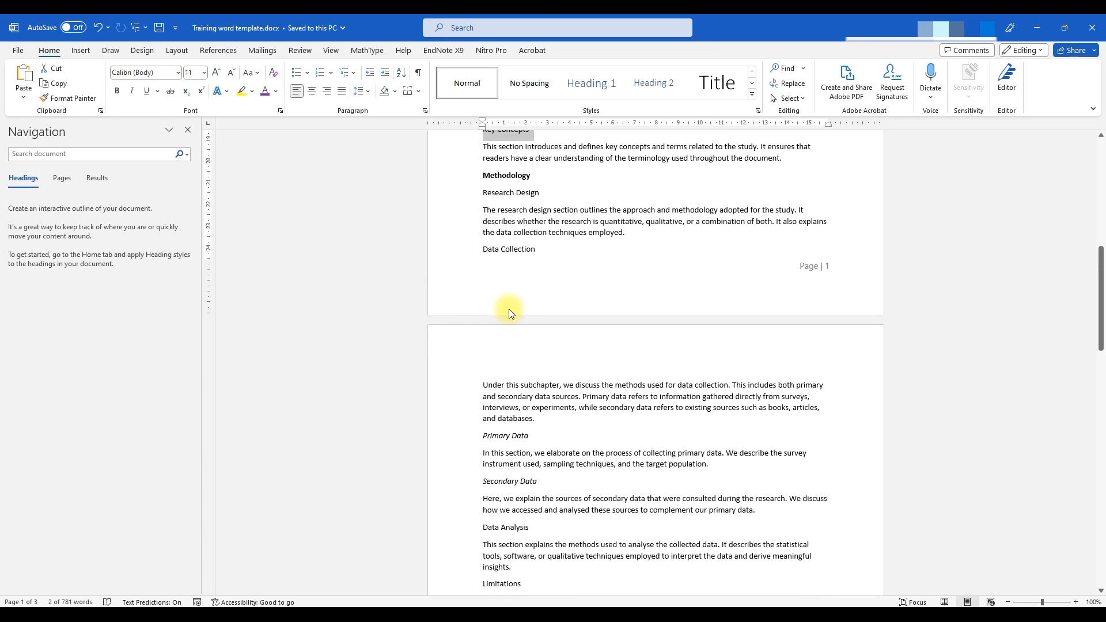
click(499, 250)
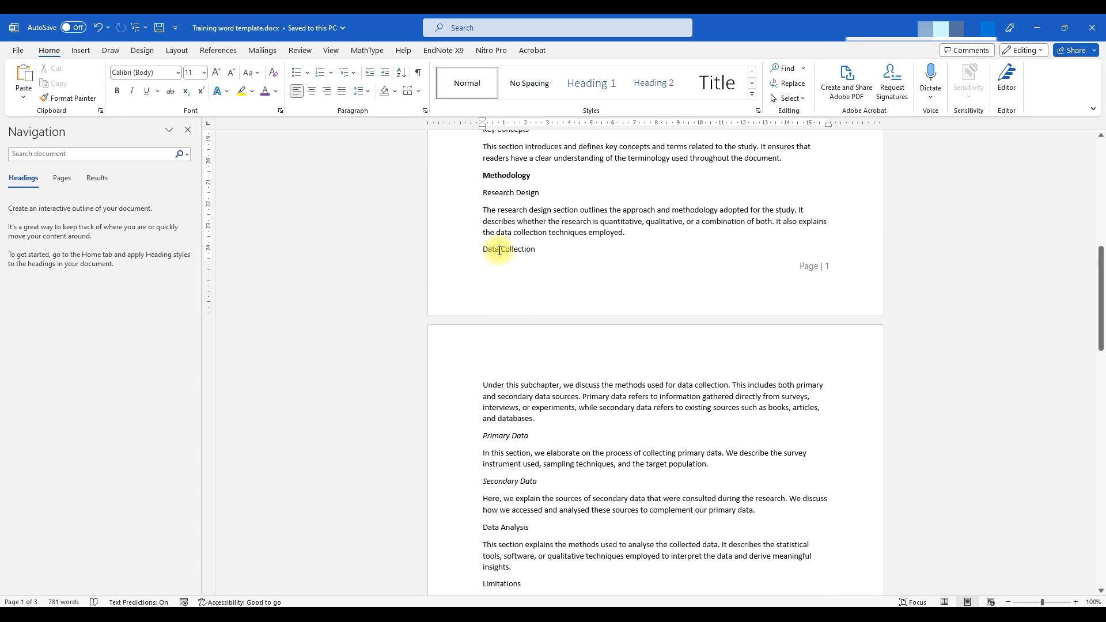
scroll(507, 245, down, 2)
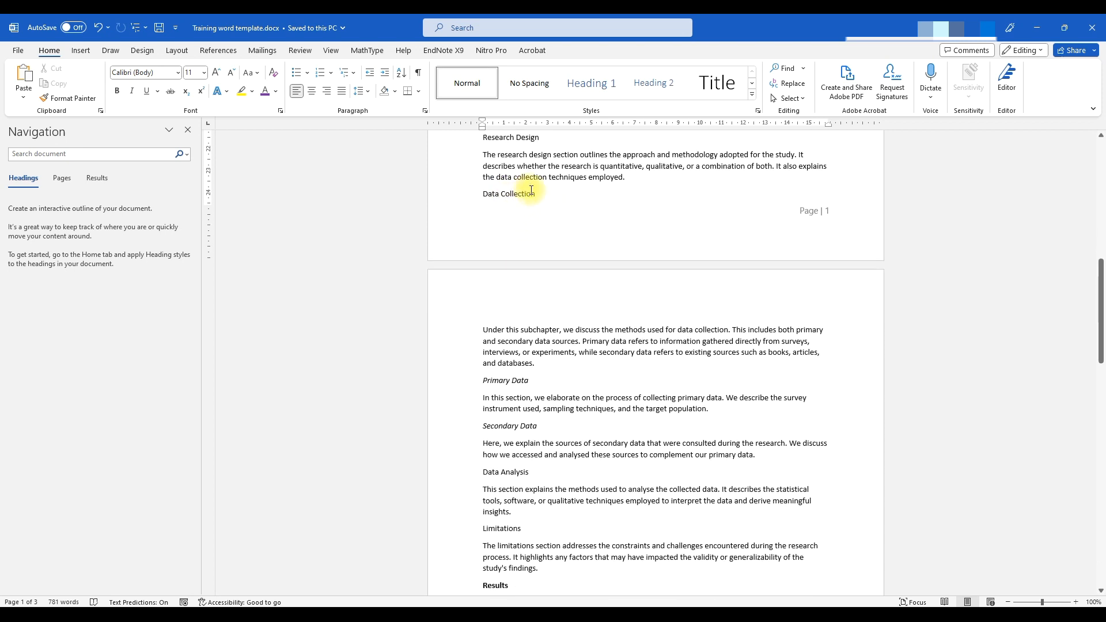
scroll(530, 213, down, 1)
scroll(531, 219, down, 1)
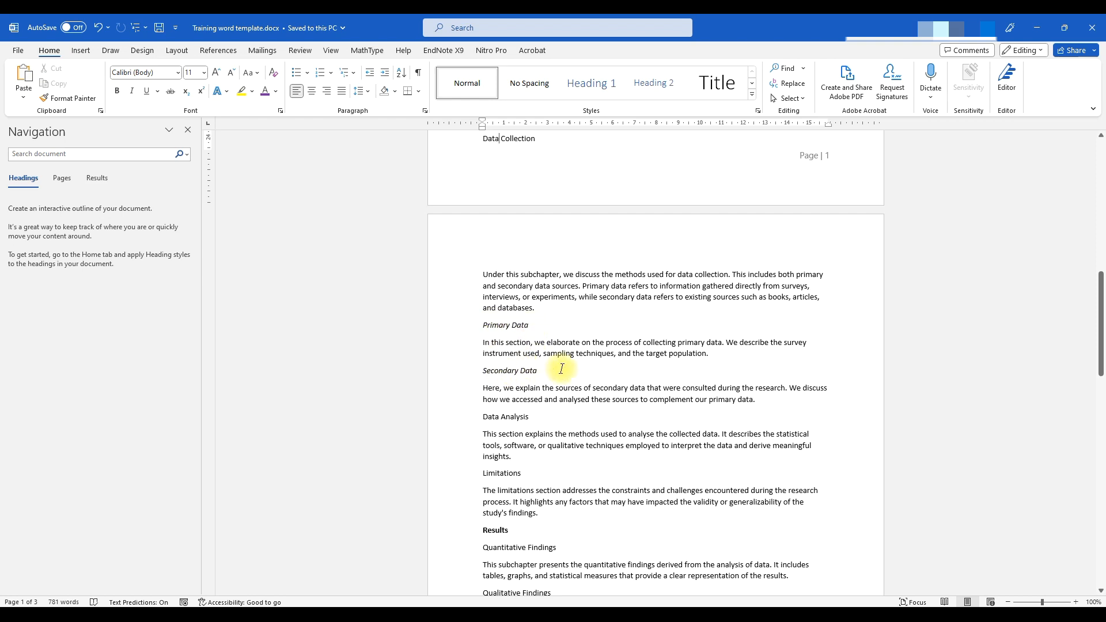
scroll(536, 372, down, 1)
scroll(523, 369, up, 8)
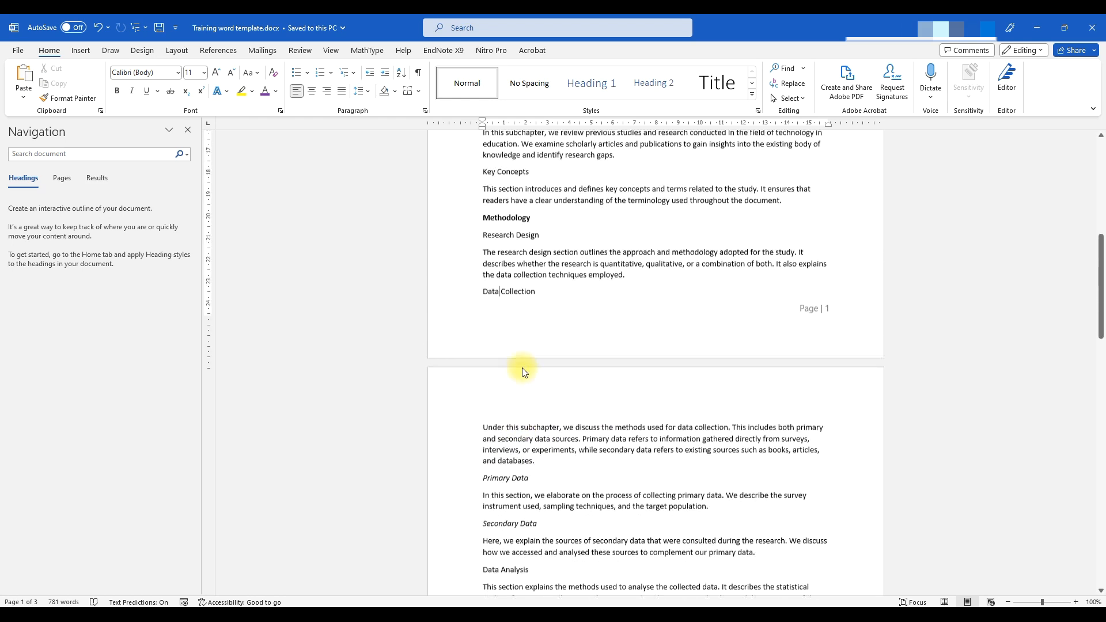
scroll(522, 360, up, 5)
scroll(518, 353, down, 15)
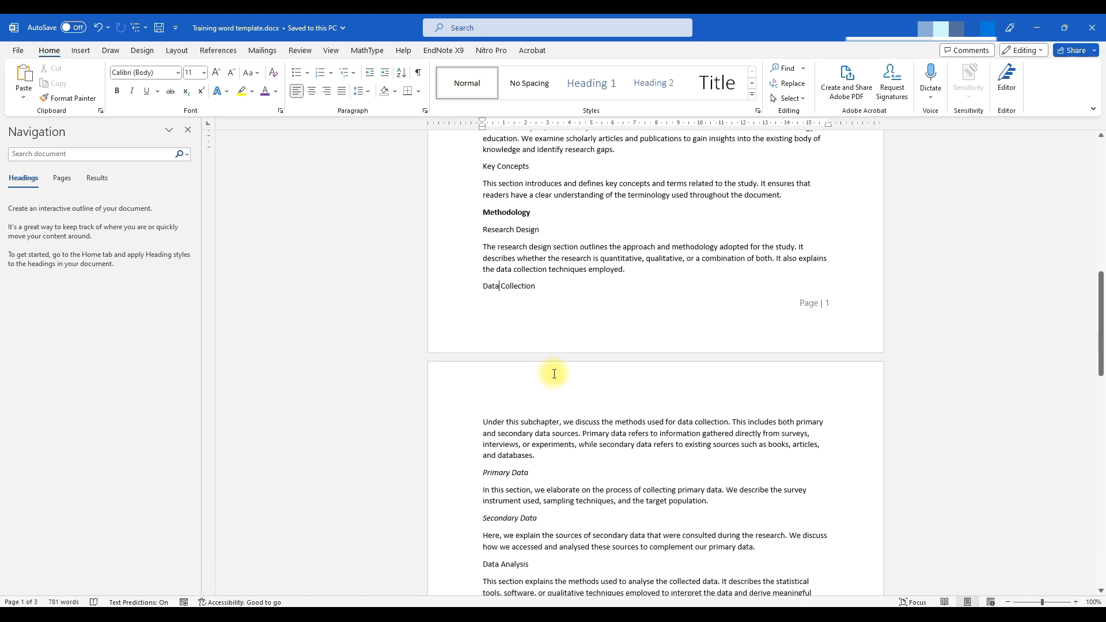
scroll(554, 378, down, 5)
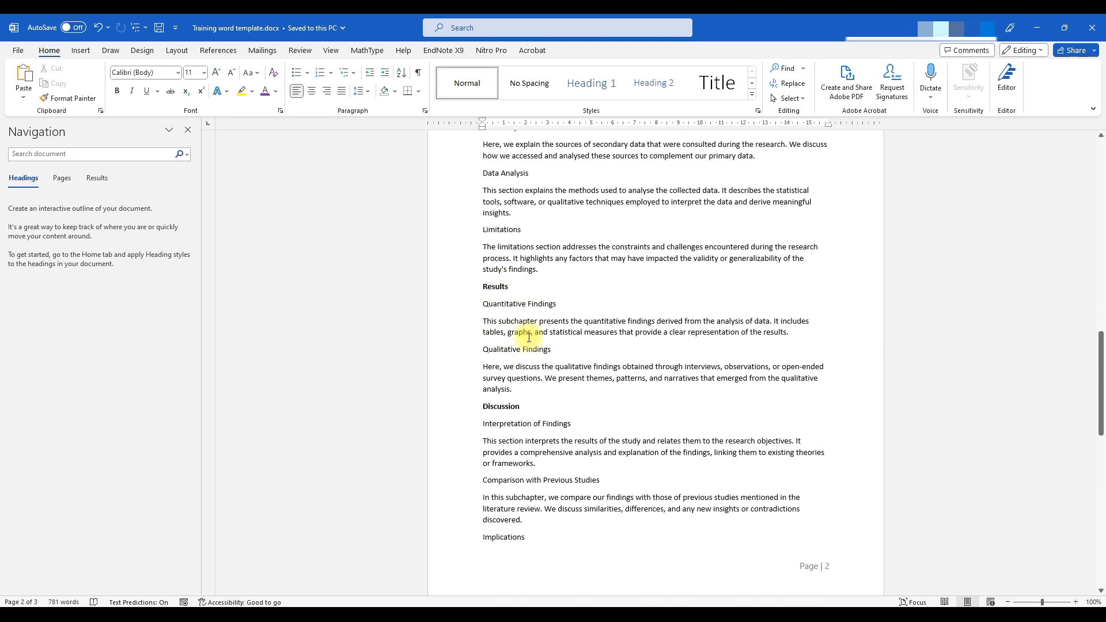
scroll(523, 353, down, 9)
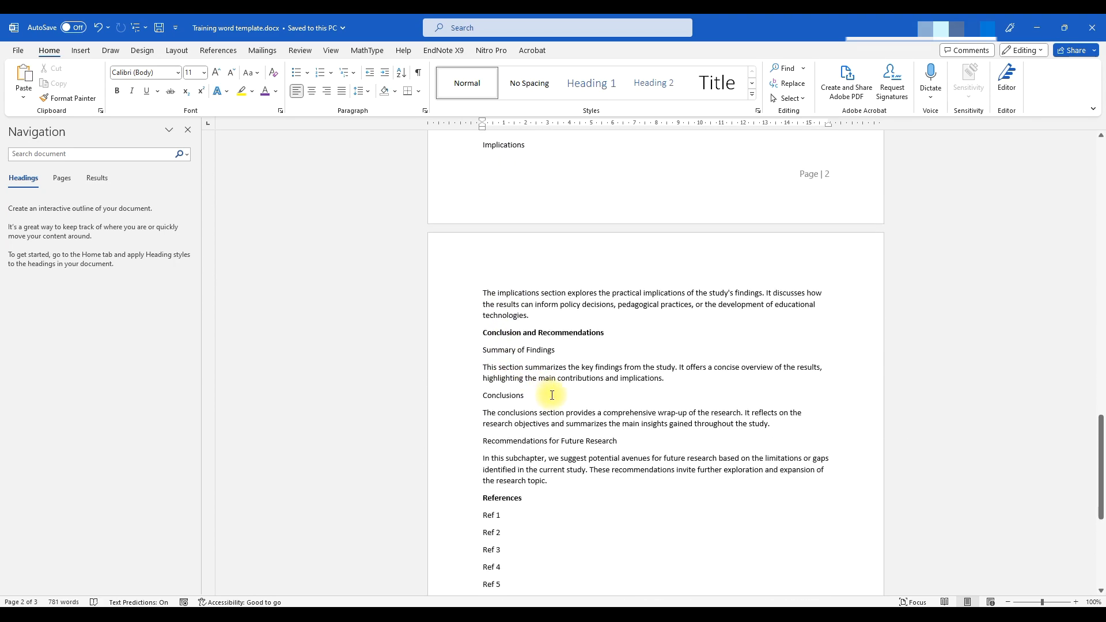
scroll(536, 386, down, 8)
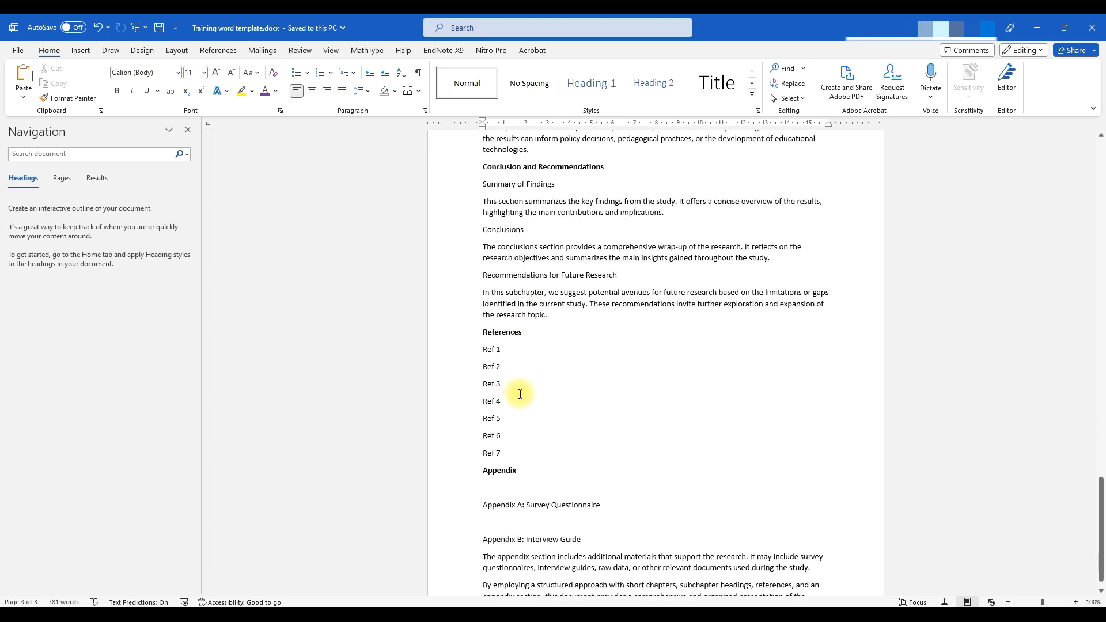
scroll(511, 407, up, 20)
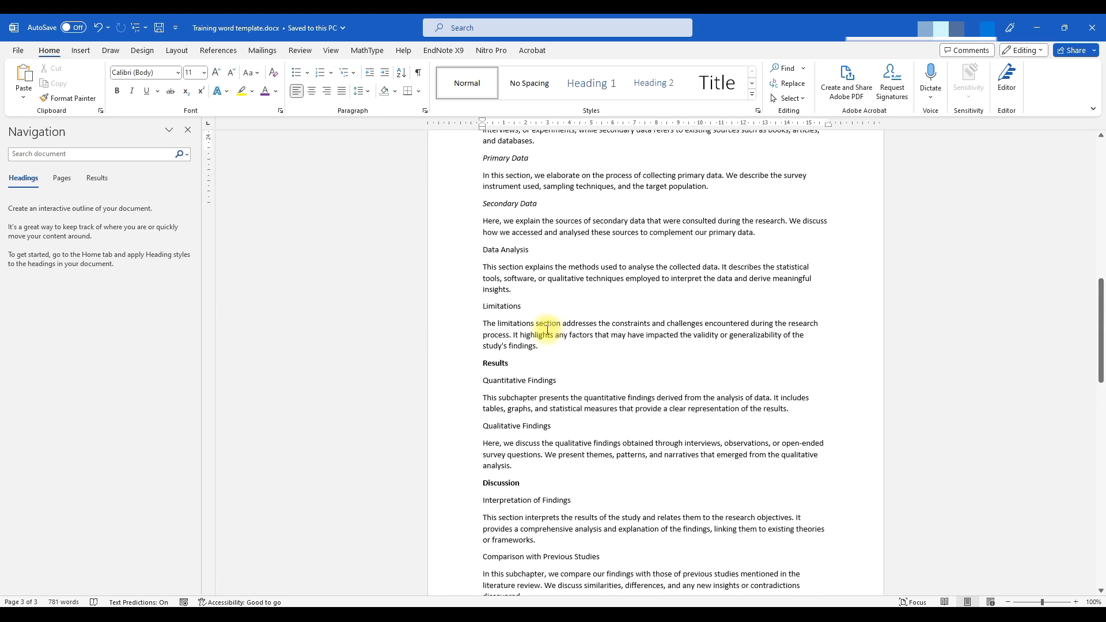
scroll(545, 339, up, 13)
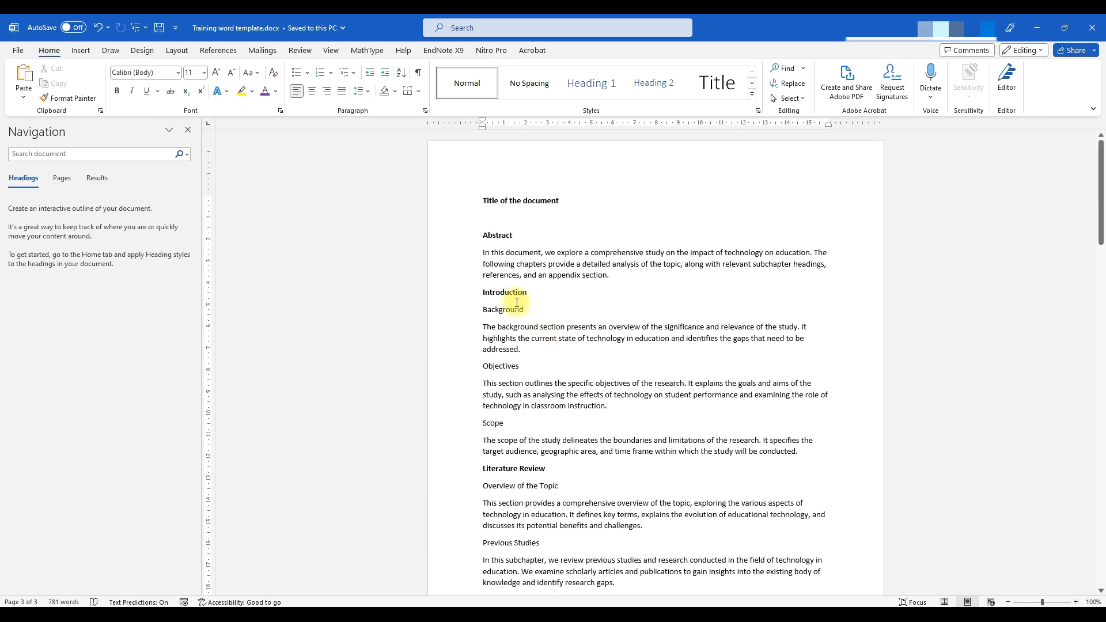
Compare the Introduction chapter heading with its Background, Objectives and Scope subheadings
drag(484, 292, 538, 295)
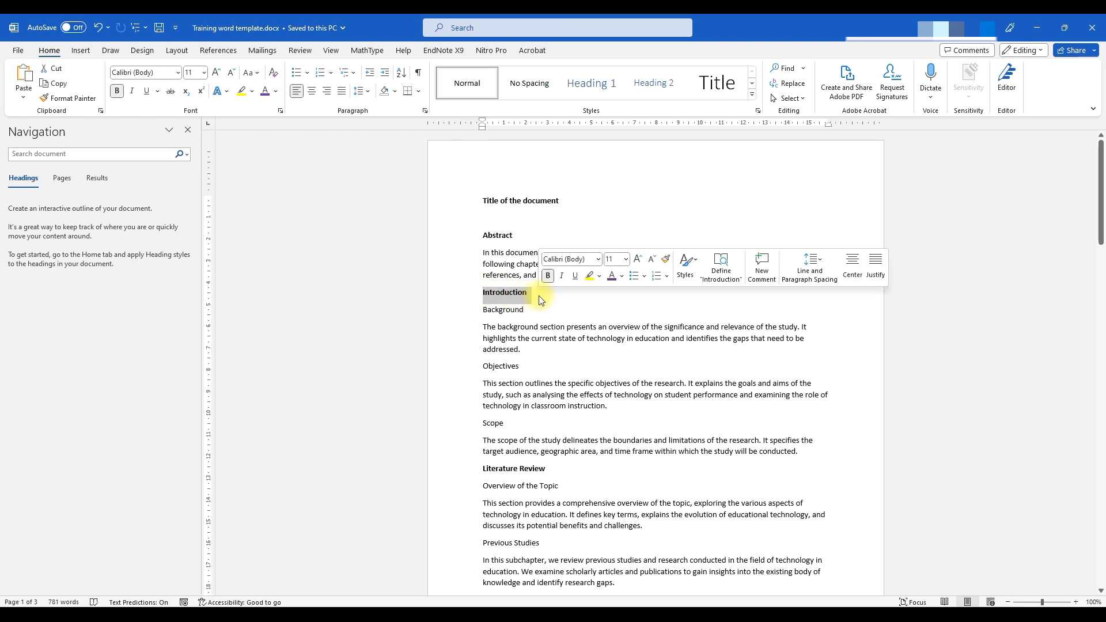
click(490, 312)
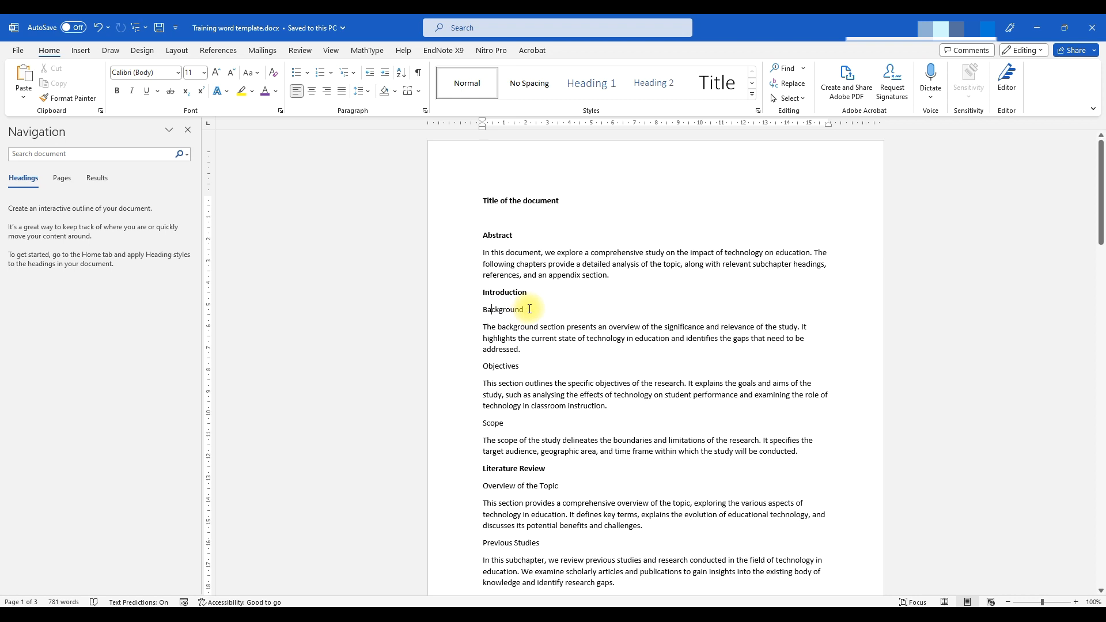
scroll(501, 320, down, 2)
scroll(505, 361, down, 2)
scroll(506, 247, up, 2)
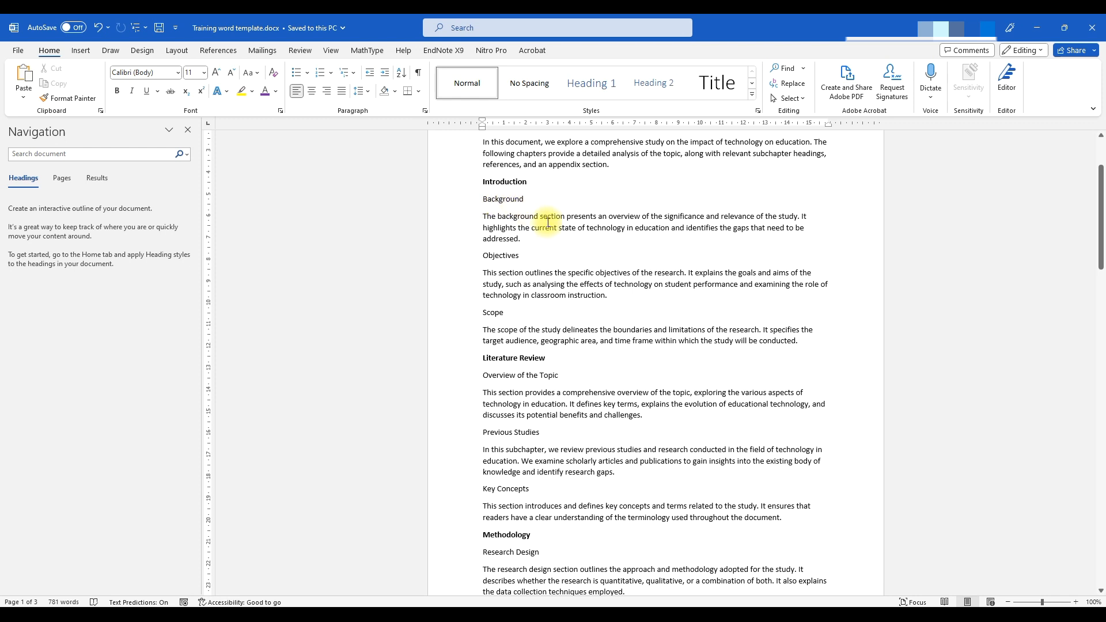
scroll(582, 231, up, 3)
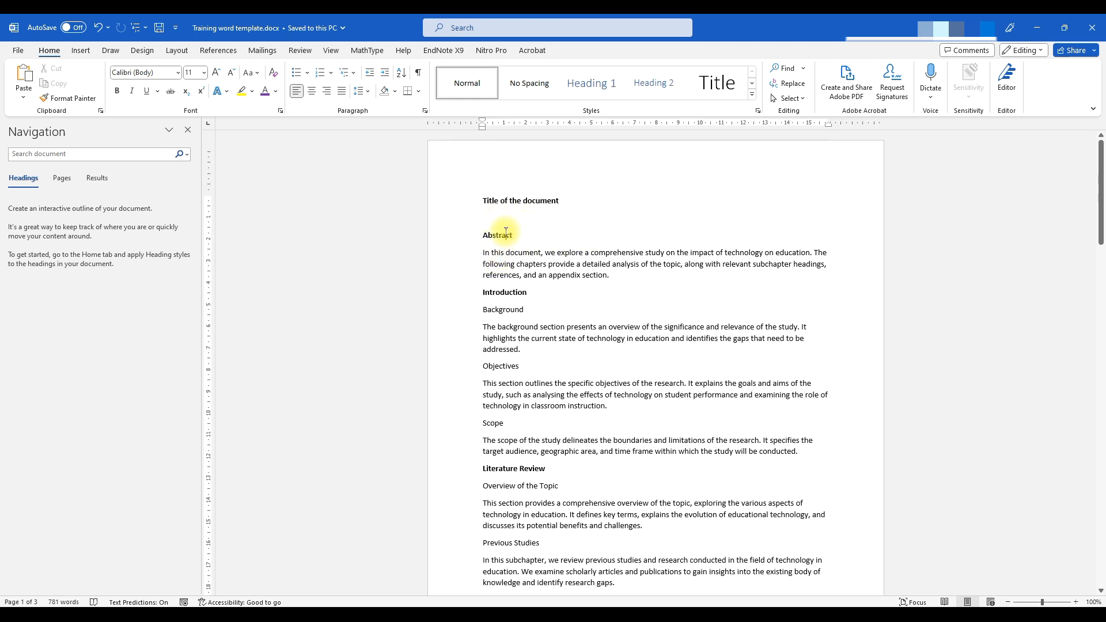
click(507, 310)
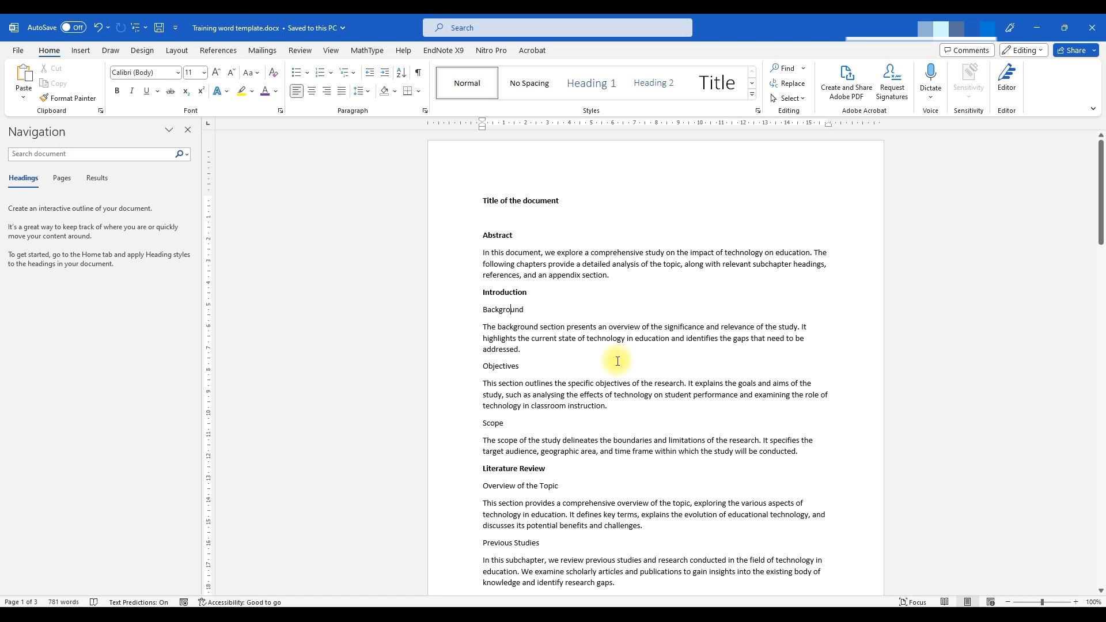
Apply the Heading 1 style to the Abstract and Introduction headings
click(501, 235)
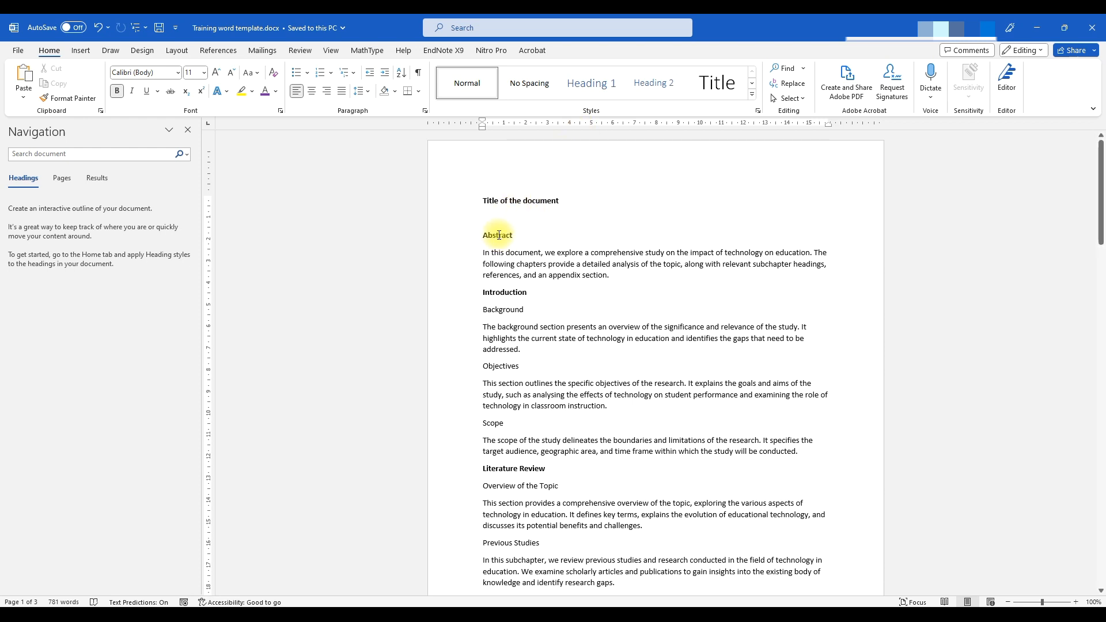
click(593, 89)
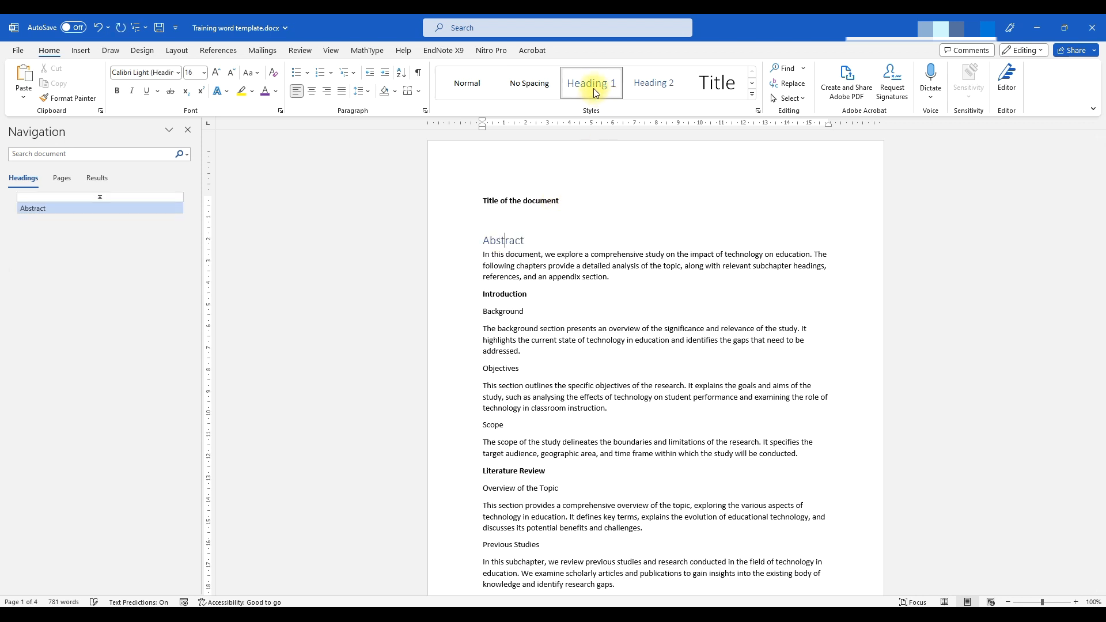
click(500, 294)
click(588, 82)
Apply the Heading 2 style to the Background, Objectives and Scope subheadings of the Introduction
scroll(504, 302, down, 1)
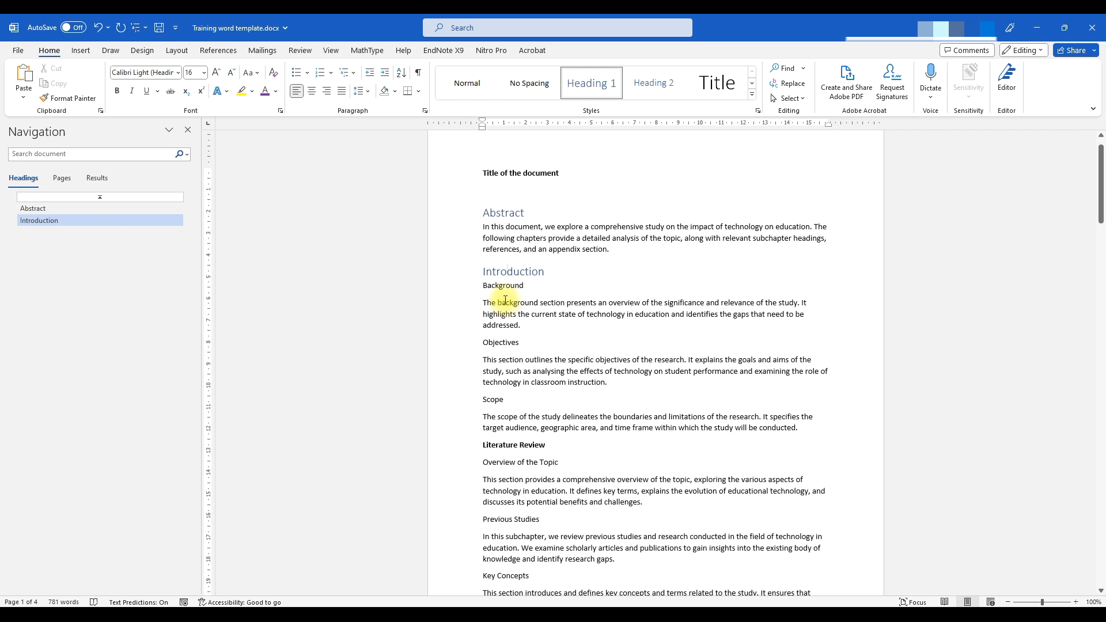
click(503, 285)
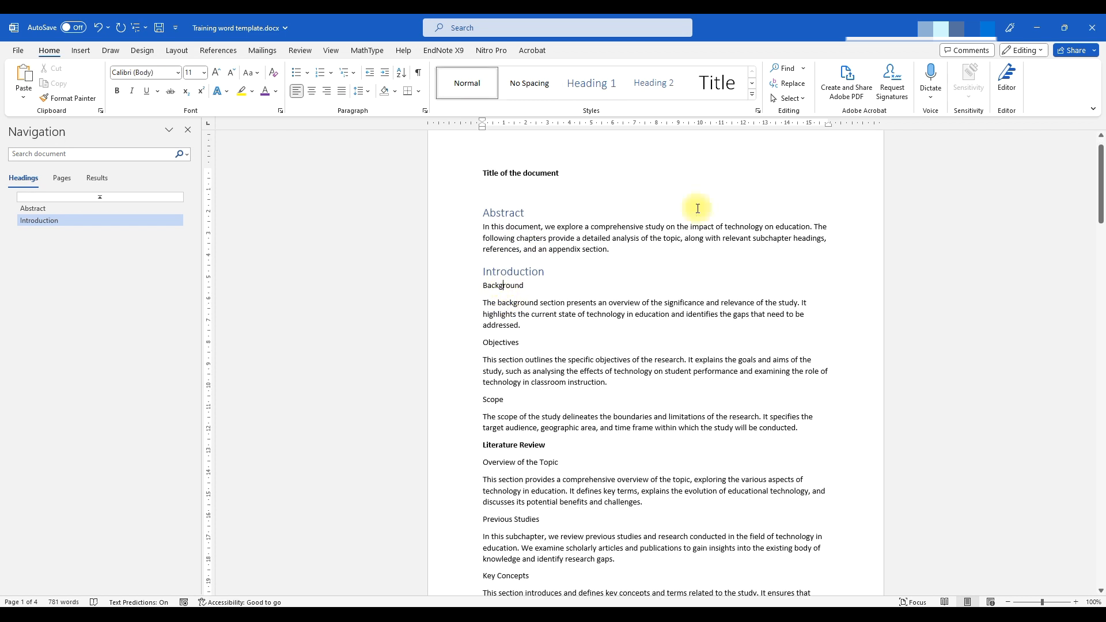
click(654, 82)
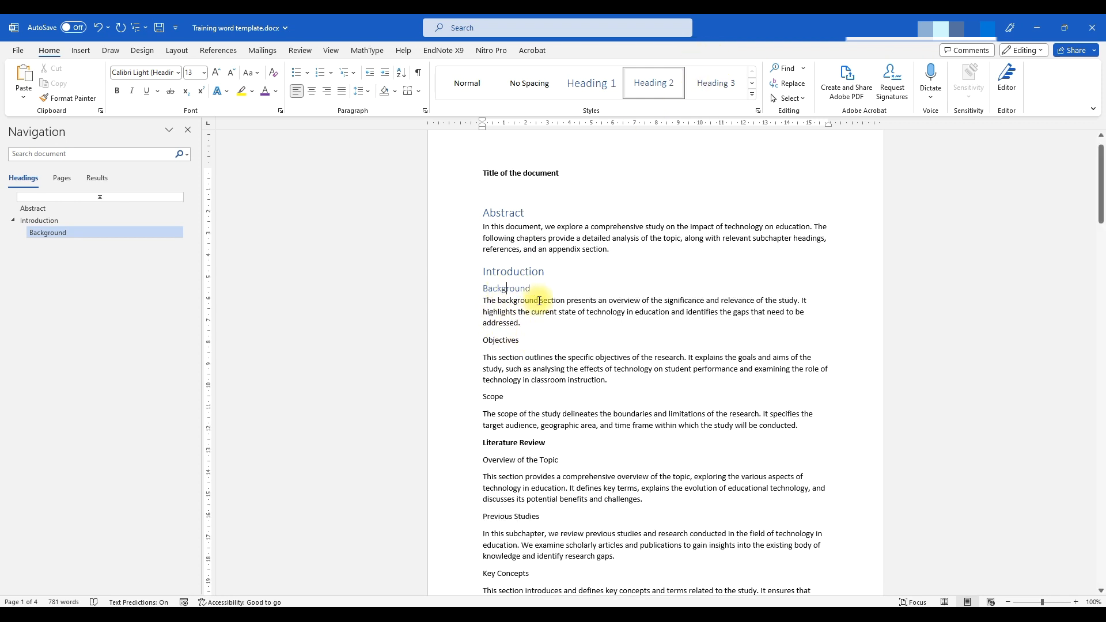
scroll(514, 299, down, 2)
click(507, 284)
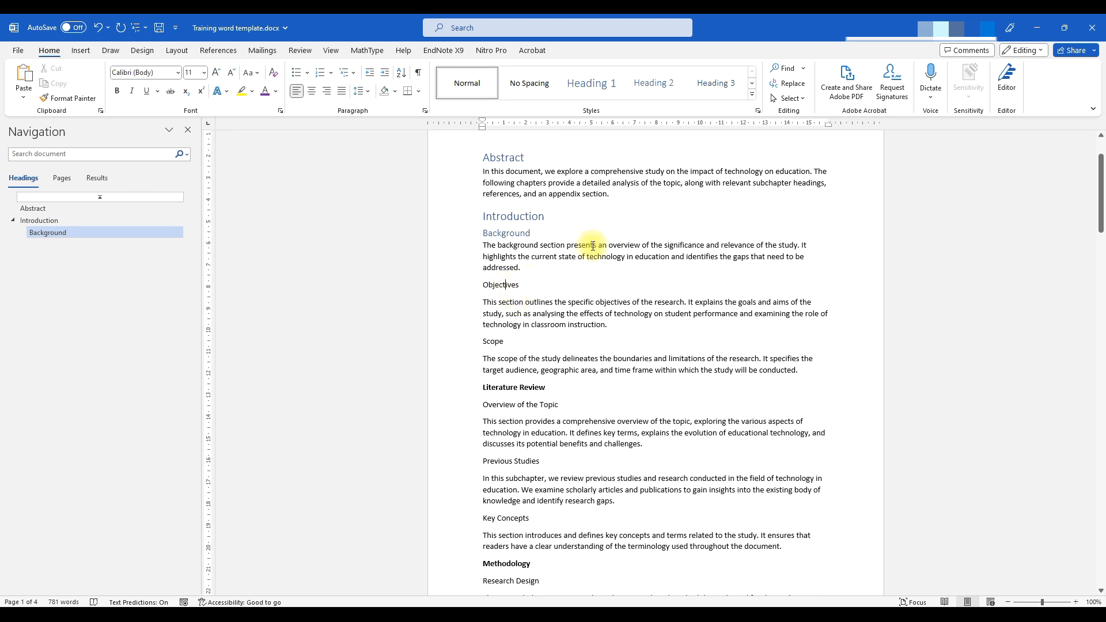
click(653, 82)
click(490, 339)
click(654, 82)
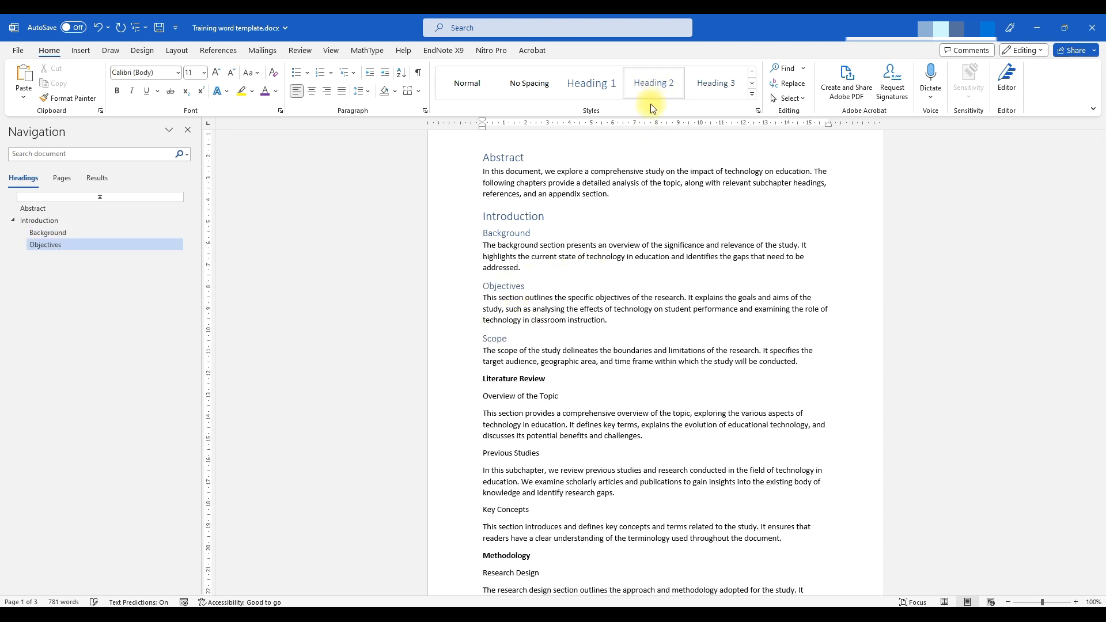
Apply the Heading 1 style to the Literature Review chapter heading
scroll(528, 270, down, 4)
click(527, 269)
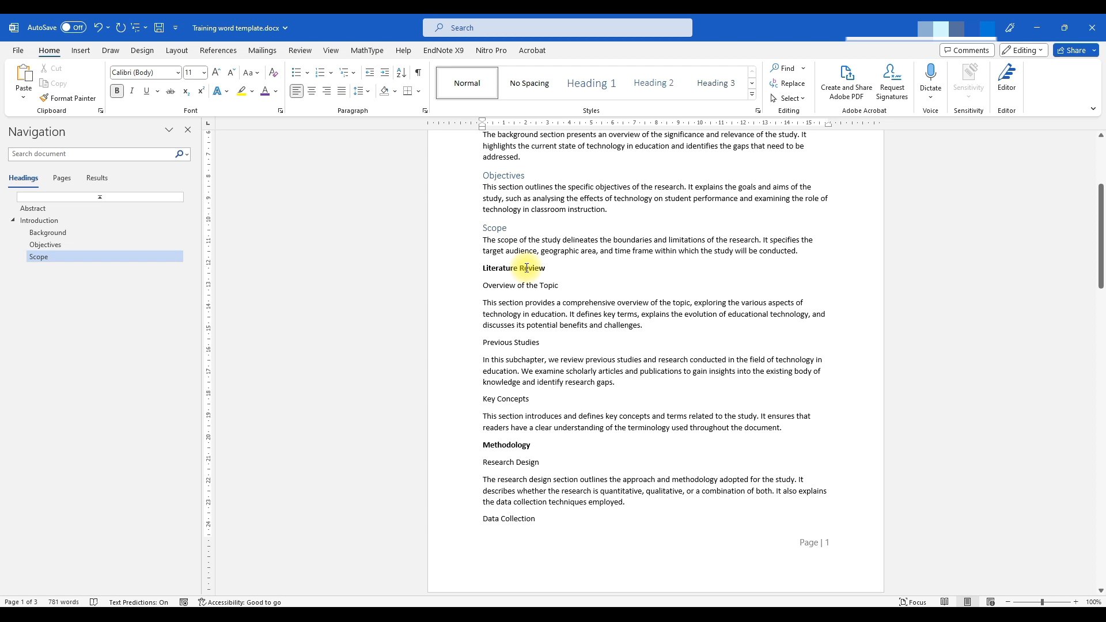
click(592, 83)
Apply the Heading 2 style to the Overview of the Topic, Previous Studies and Key Concepts subheadings
click(501, 288)
click(653, 82)
click(525, 341)
click(660, 83)
click(518, 394)
click(653, 83)
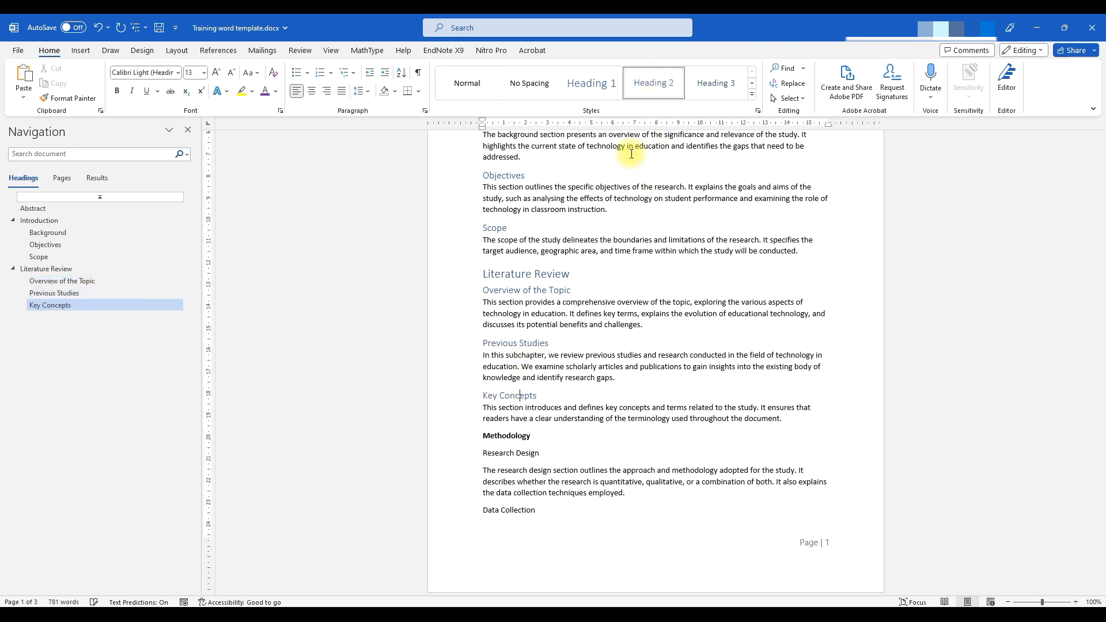
Apply the Heading 1 style to the Methodology chapter heading
scroll(492, 313, down, 2)
click(517, 379)
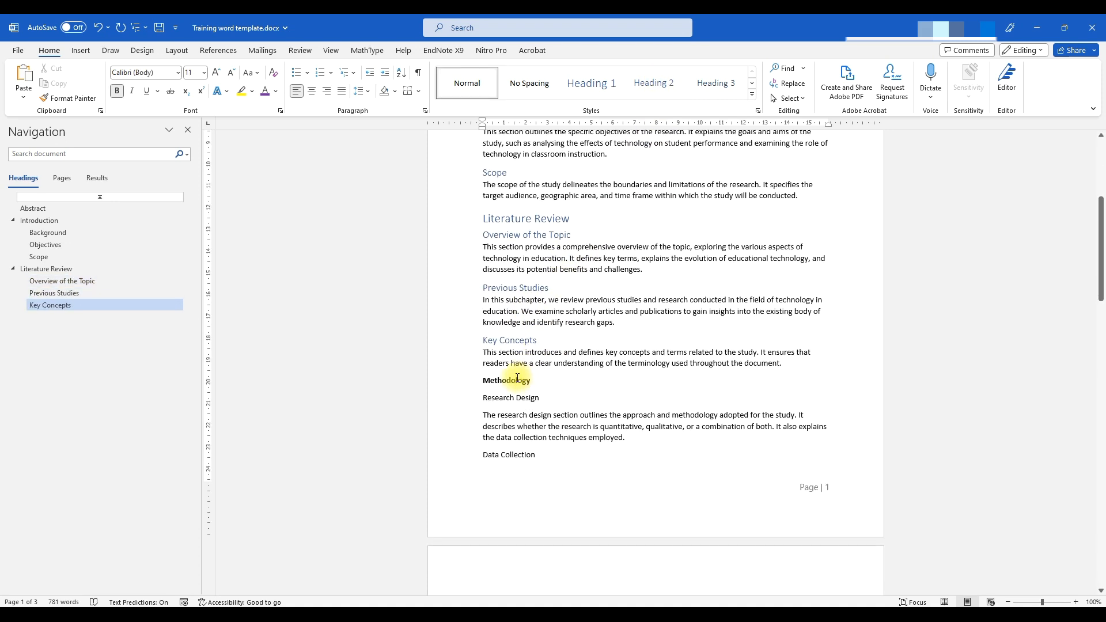
click(590, 83)
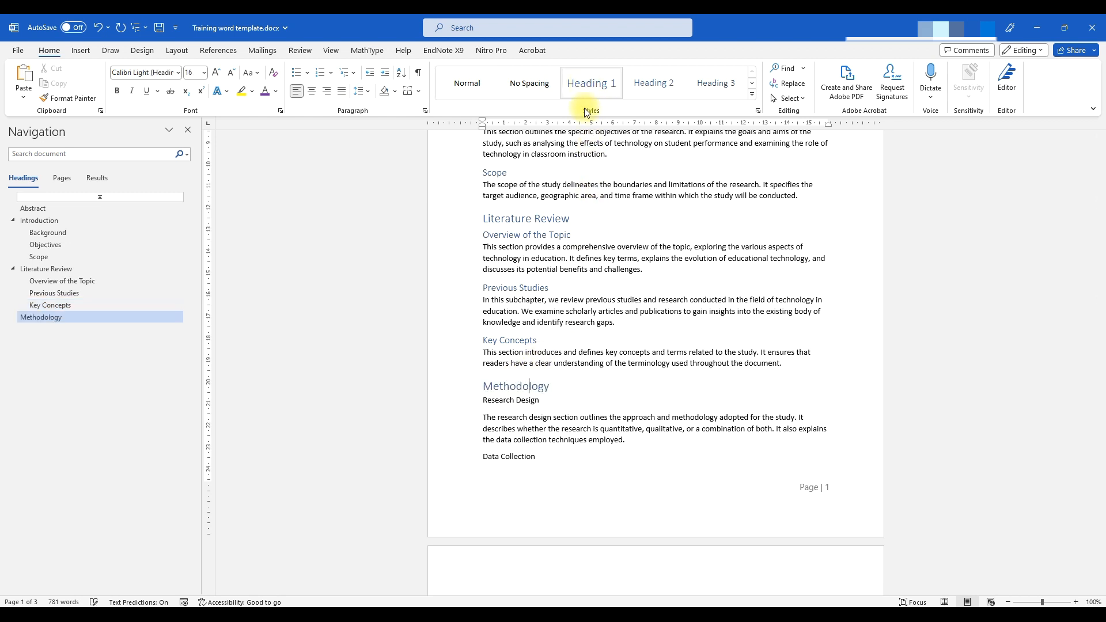
Apply the Heading 2 style to the Research Design and Data Collection subheadings of the Methodology chapter
click(504, 399)
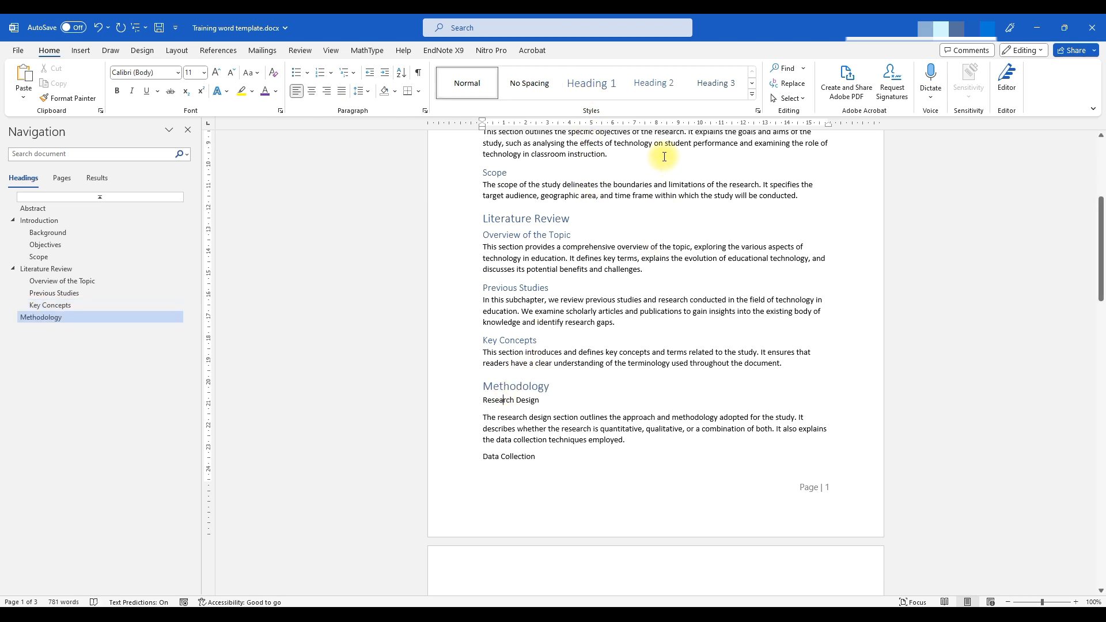
click(656, 85)
scroll(560, 356, down, 3)
click(520, 346)
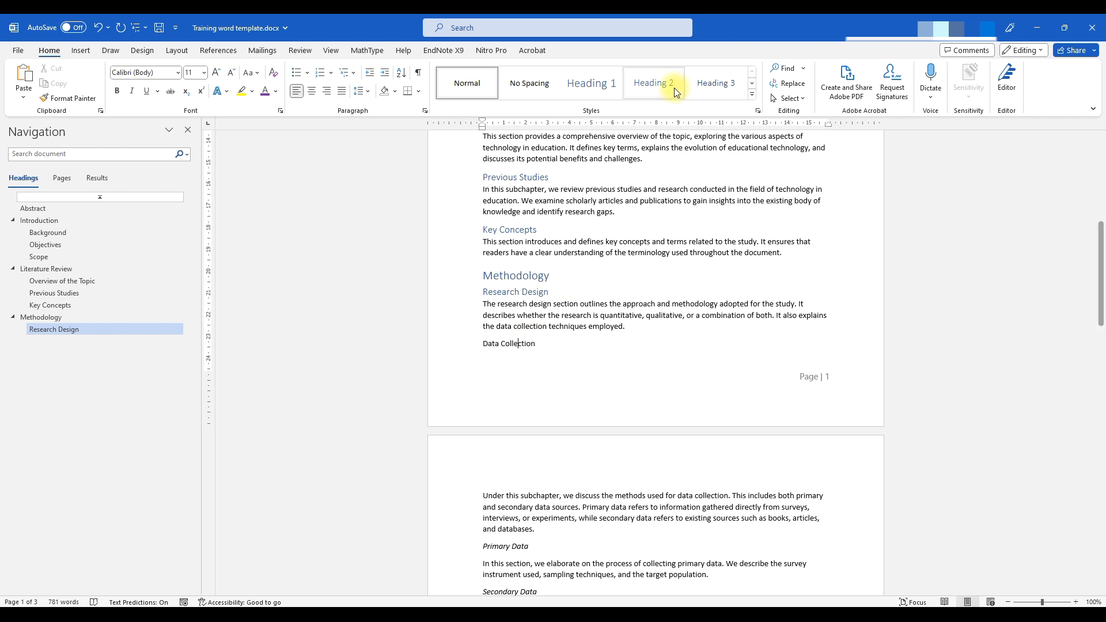
click(657, 84)
Apply the Heading 3 style to the Primary Data and Secondary Data headings under Data Collection
scroll(611, 282, down, 2)
scroll(612, 282, down, 2)
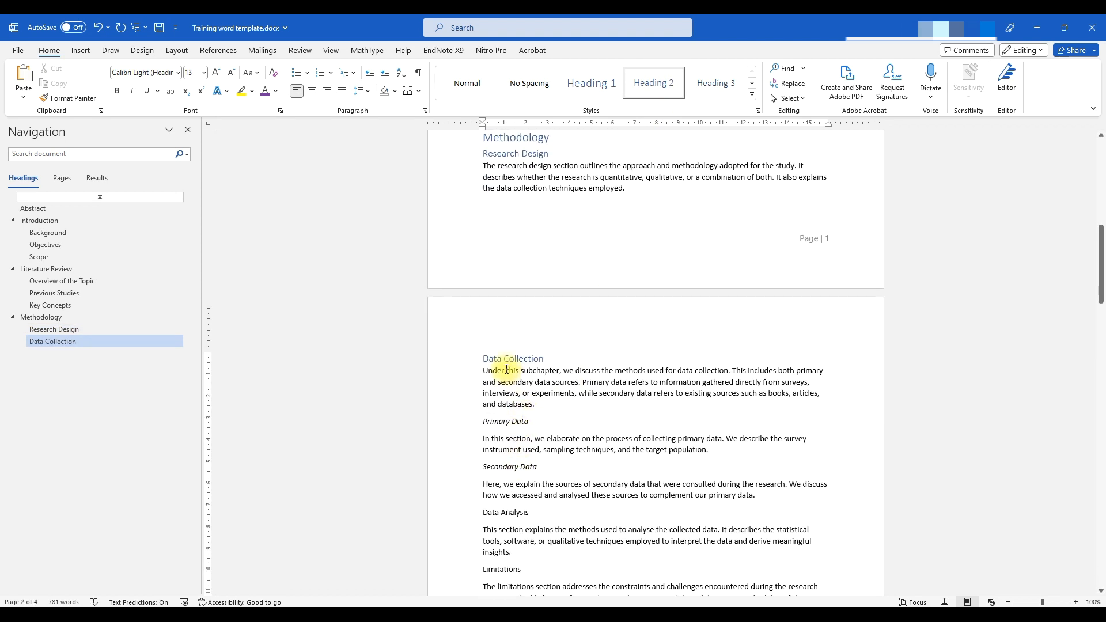
click(521, 421)
click(716, 82)
click(526, 461)
click(715, 83)
Apply the Heading 2 style to the Data Analysis and Limitations subheadings
scroll(608, 353, down, 4)
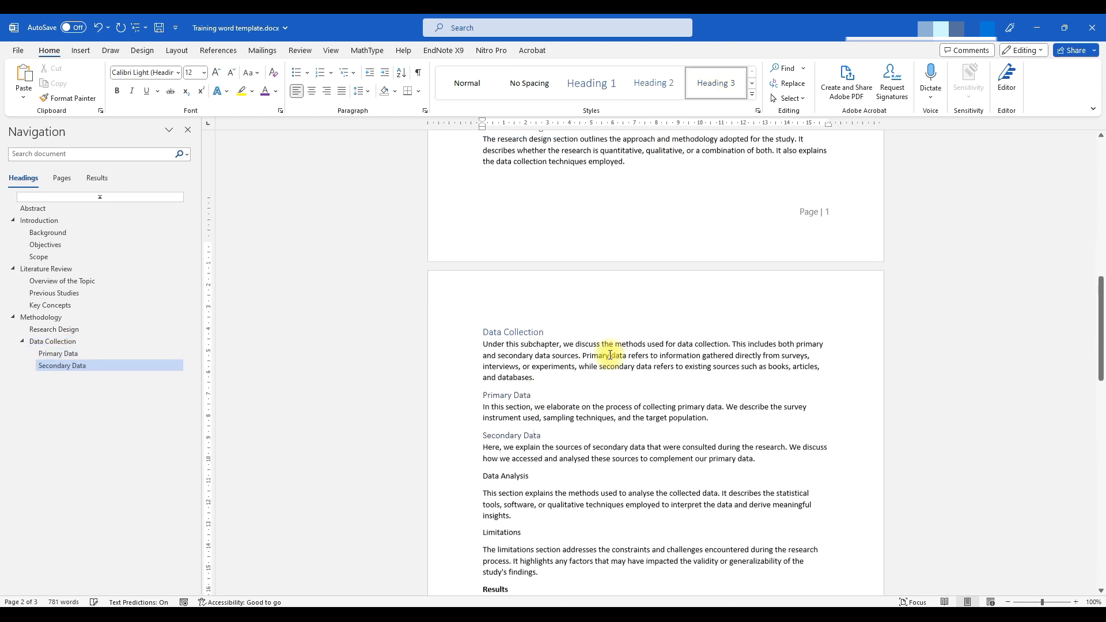
click(494, 394)
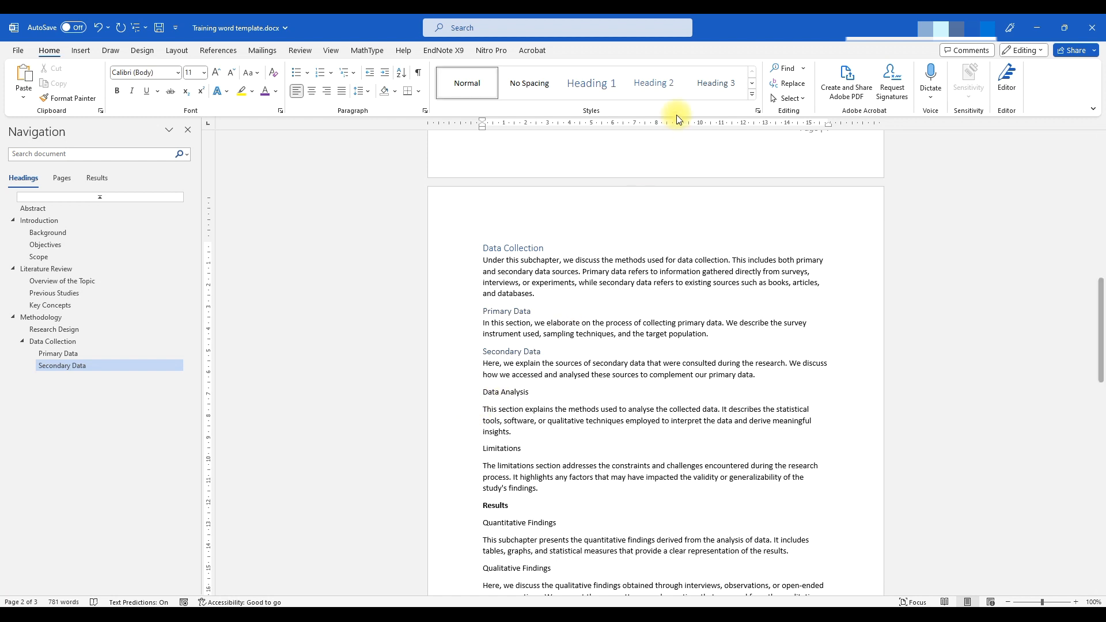
click(654, 83)
scroll(519, 345, down, 2)
click(502, 363)
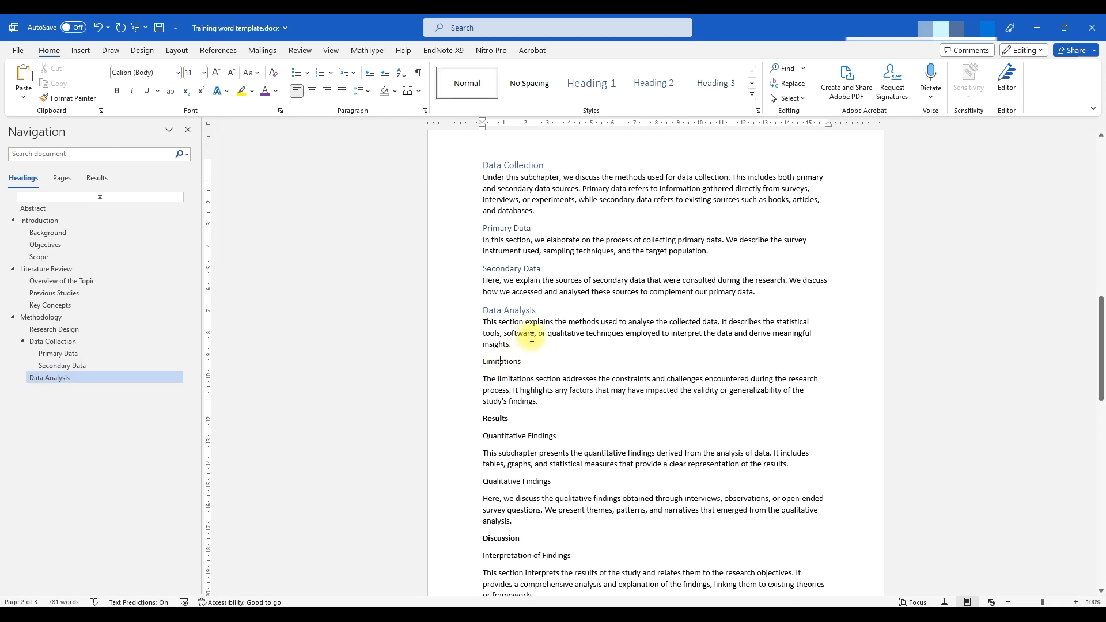
click(654, 85)
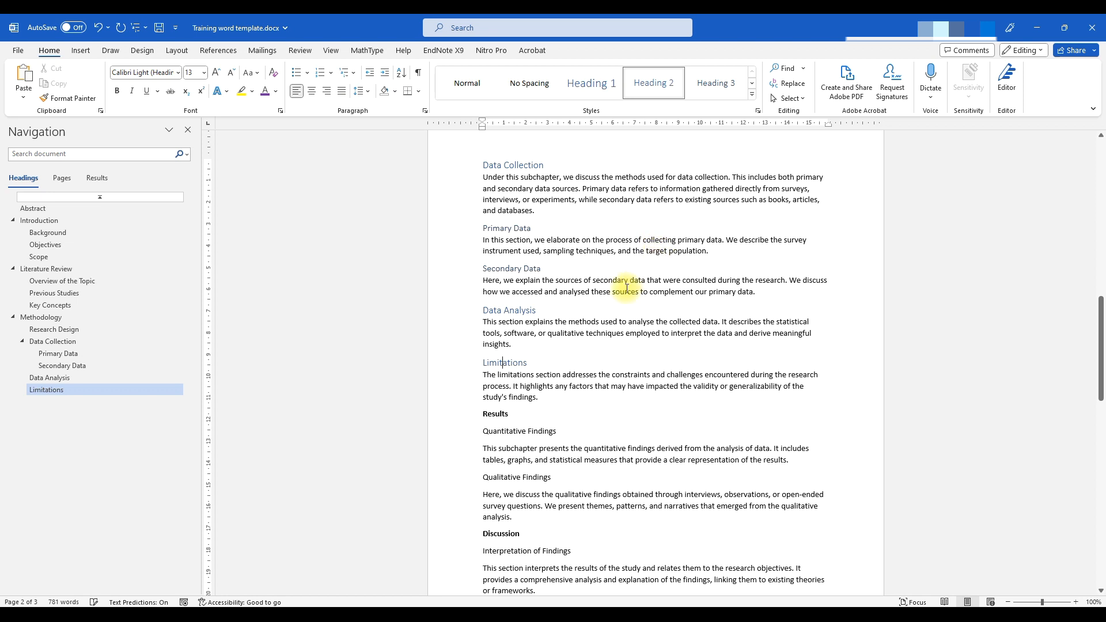
Insert the built-in Automatic Table 2 table of contents on the empty line below the document title
scroll(511, 324, up, 10)
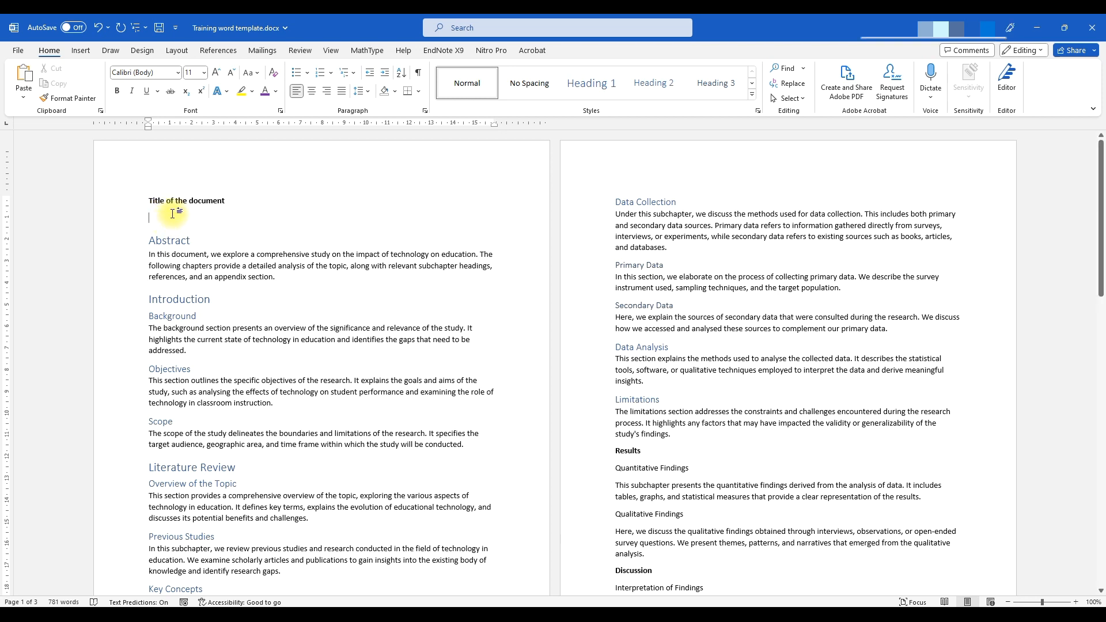
click(223, 50)
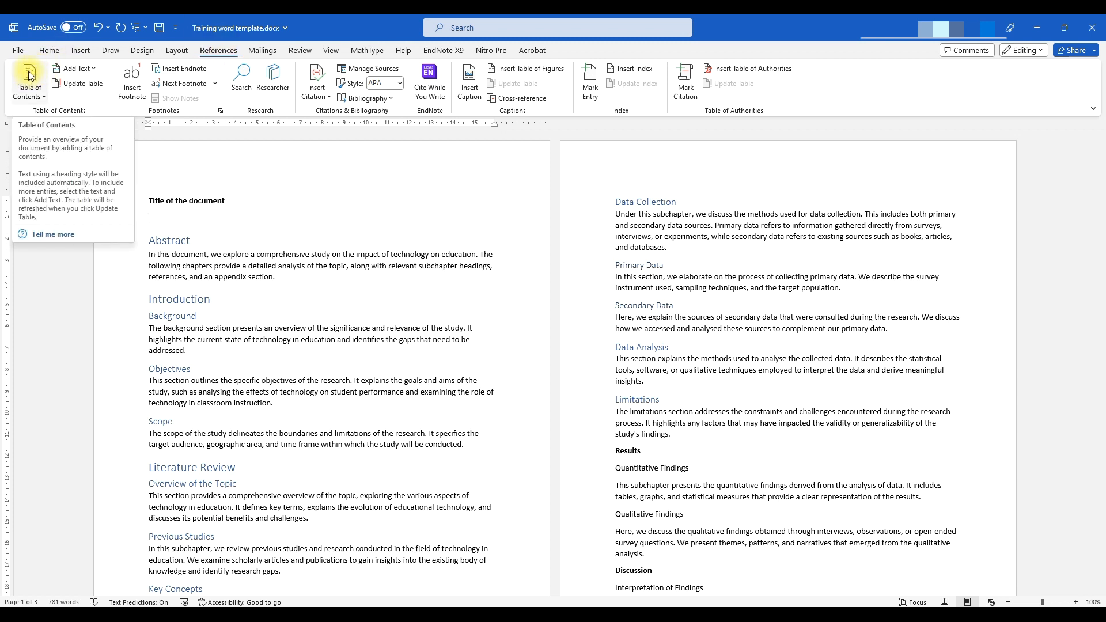
click(44, 95)
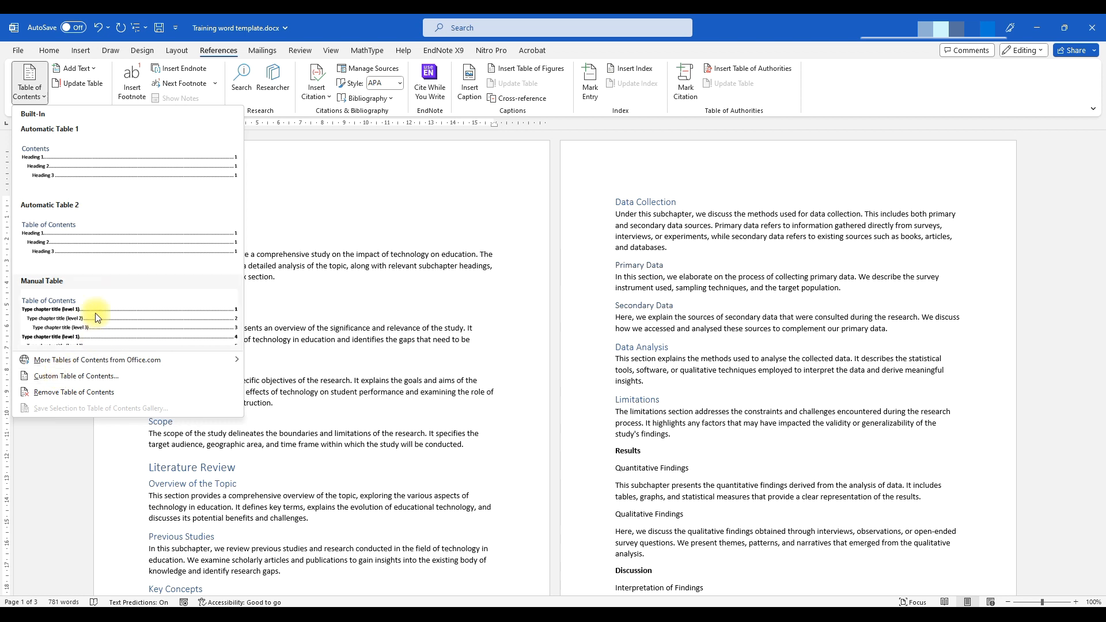
click(81, 245)
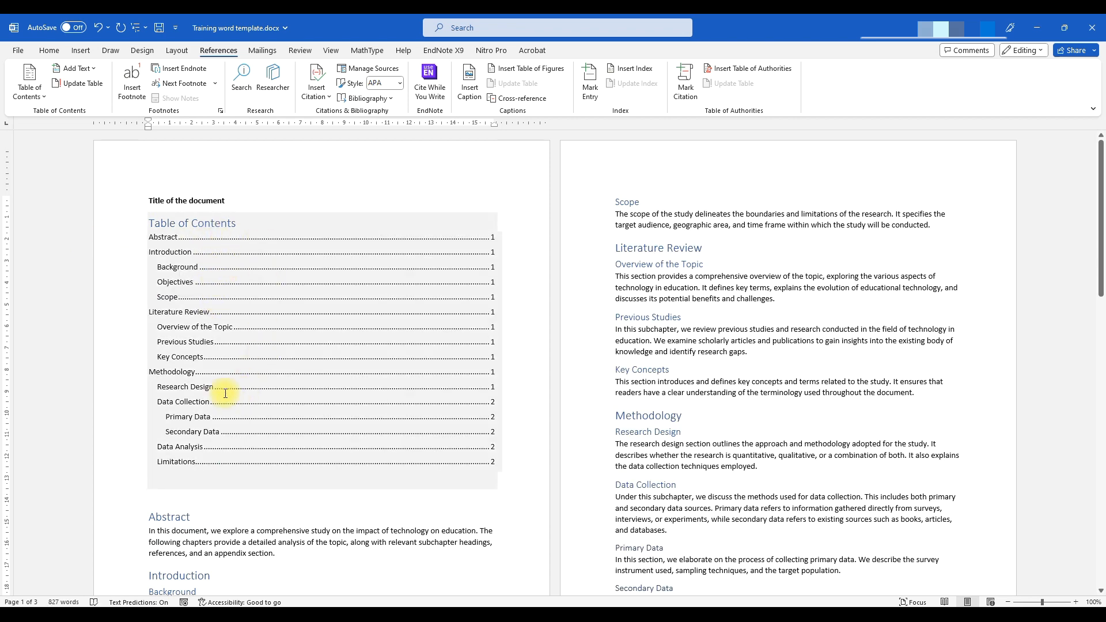
Compare the entries in the table of contents with the styled and unstyled headings throughout the document
scroll(221, 301, down, 3)
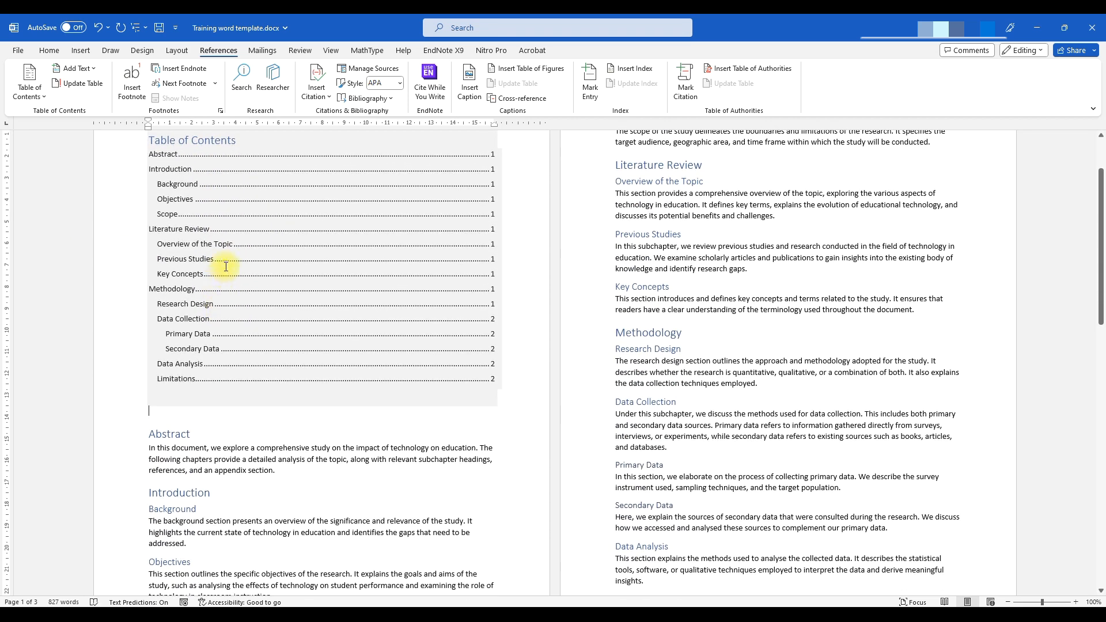
scroll(247, 259, up, 3)
scroll(254, 248, down, 4)
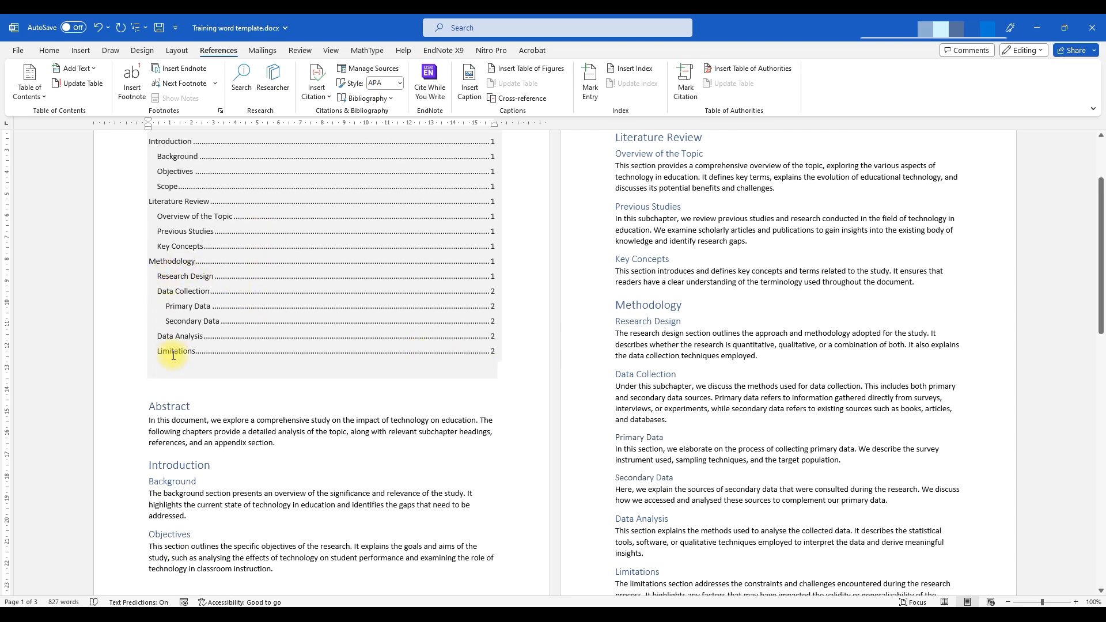
click(641, 322)
scroll(641, 322, down, 20)
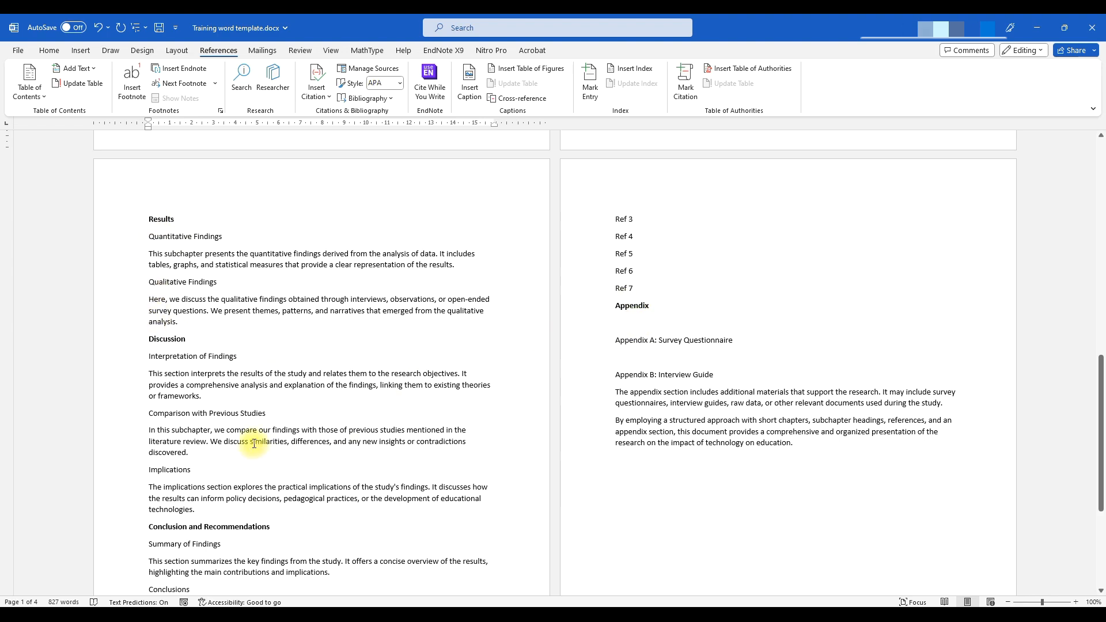
scroll(253, 444, down, 2)
scroll(259, 373, up, 10)
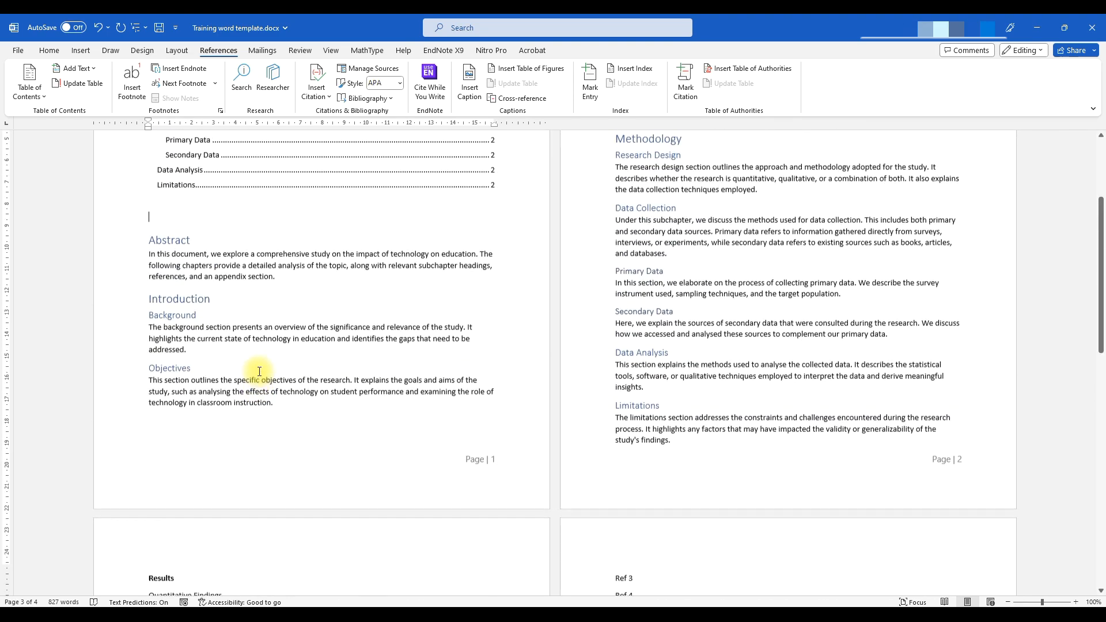
scroll(259, 373, up, 5)
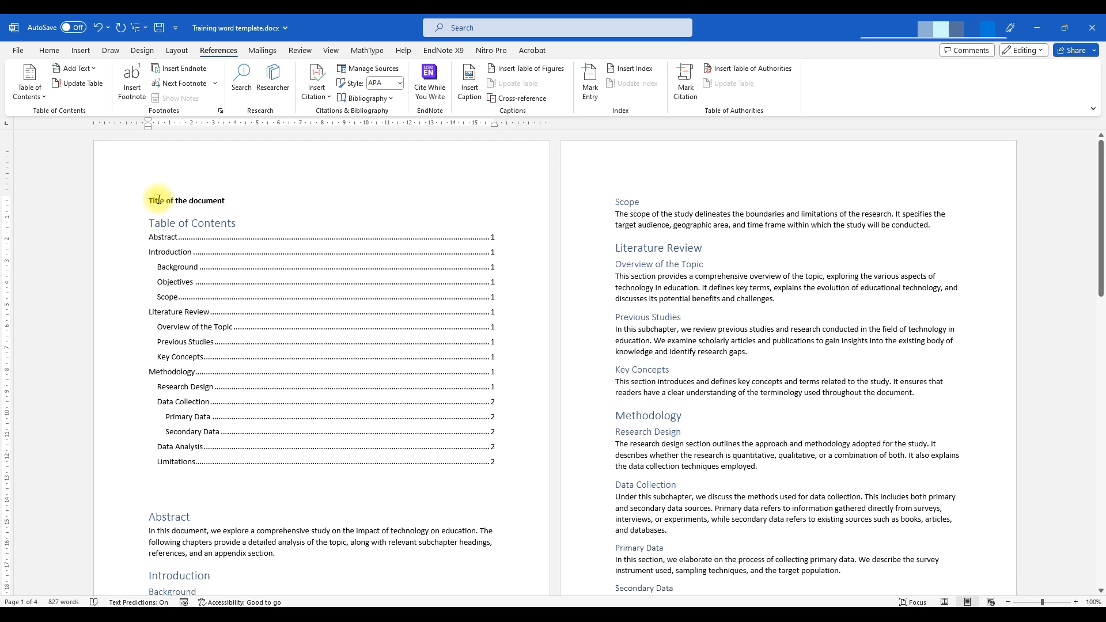
scroll(294, 255, down, 2)
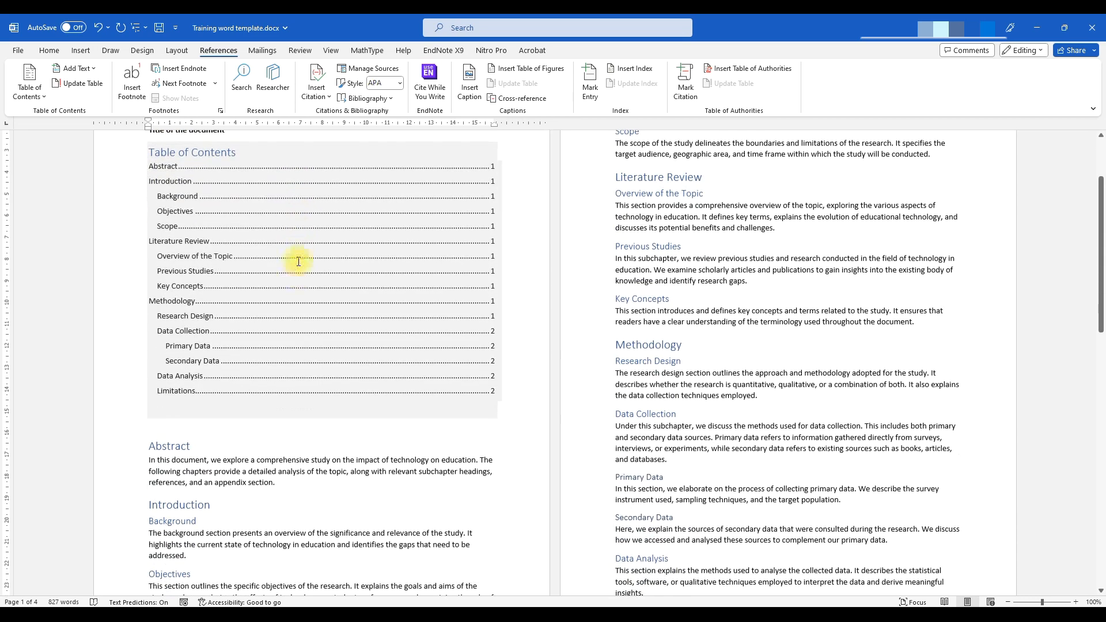
scroll(292, 290, down, 8)
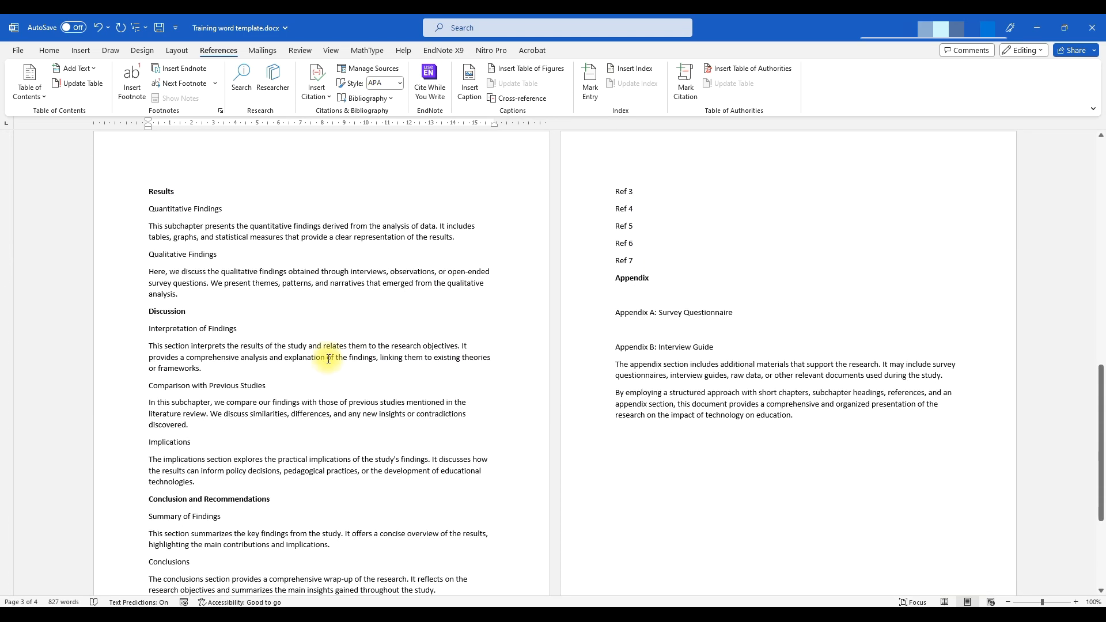
scroll(332, 345, up, 6)
scroll(585, 328, down, 2)
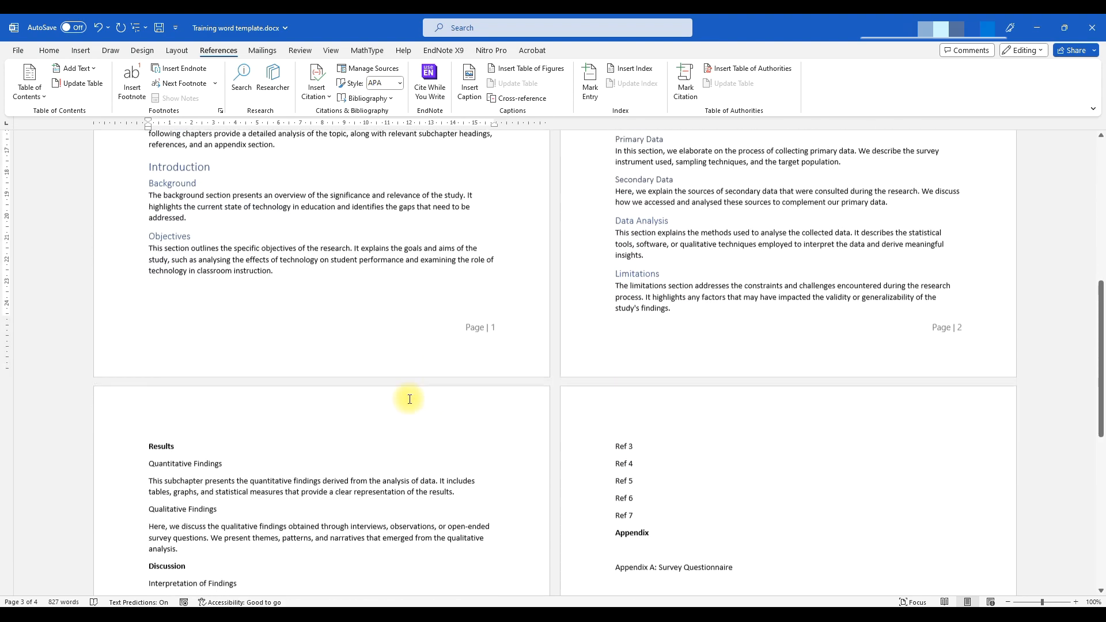
scroll(352, 406, up, 4)
Apply the Heading 1 style to the Results chapter heading
scroll(339, 406, down, 5)
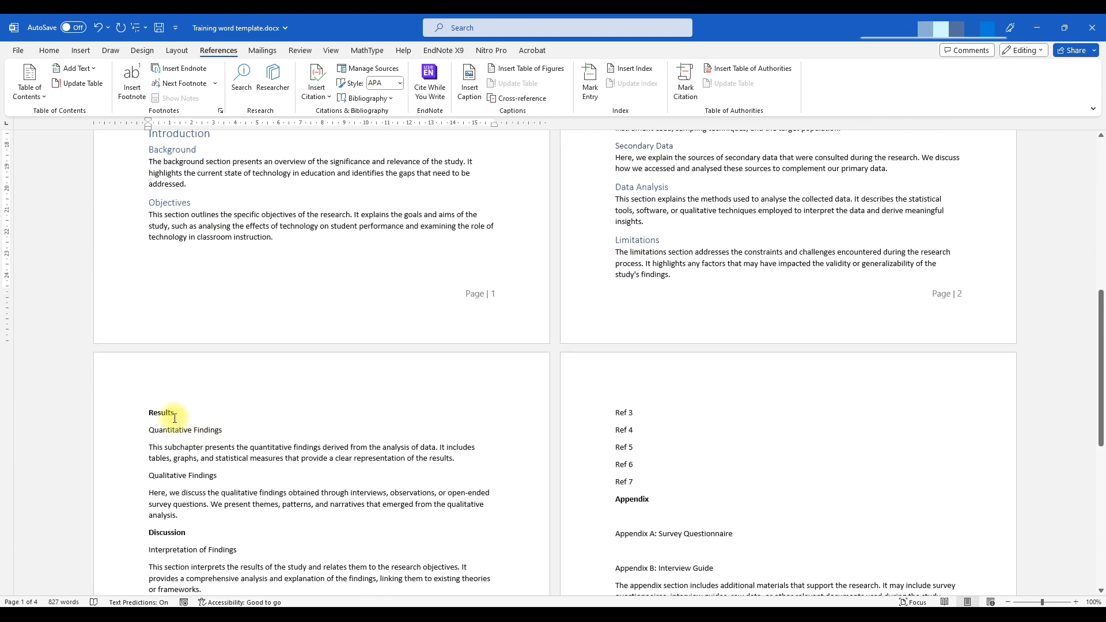
click(166, 411)
click(50, 50)
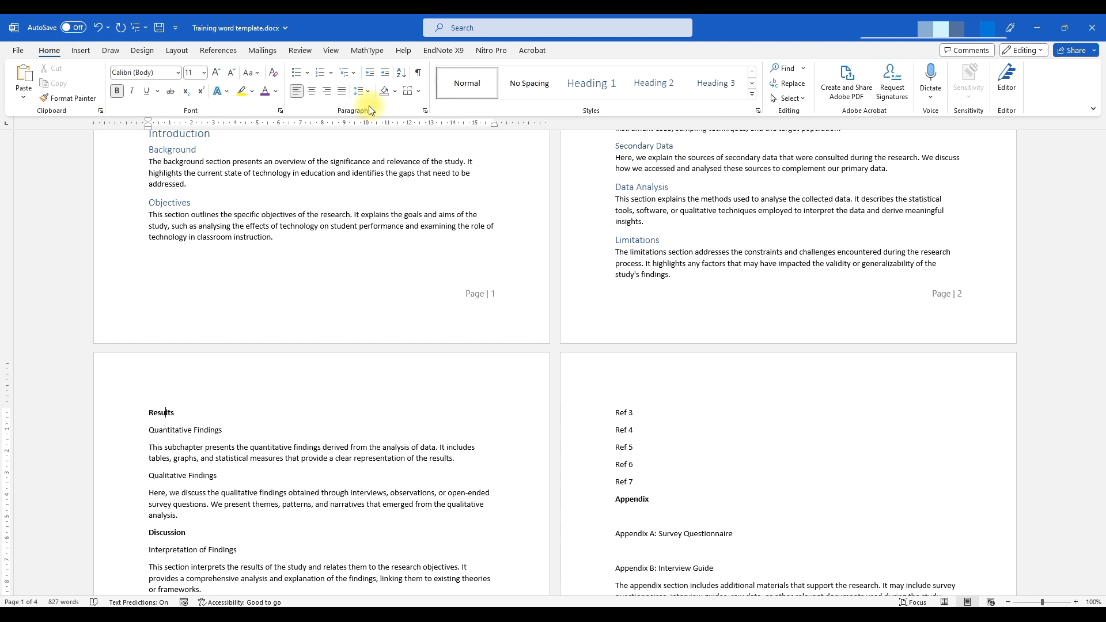
click(601, 84)
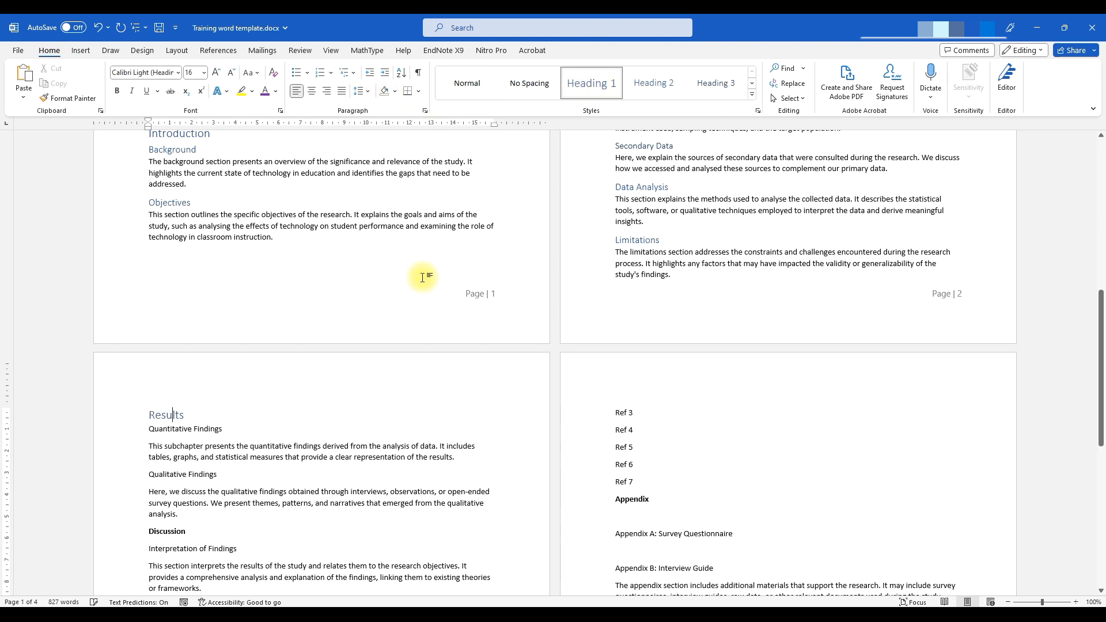
Apply the Heading 2 style to the Quantitative Findings and Qualitative Findings subheadings of the Results chapter
click(209, 431)
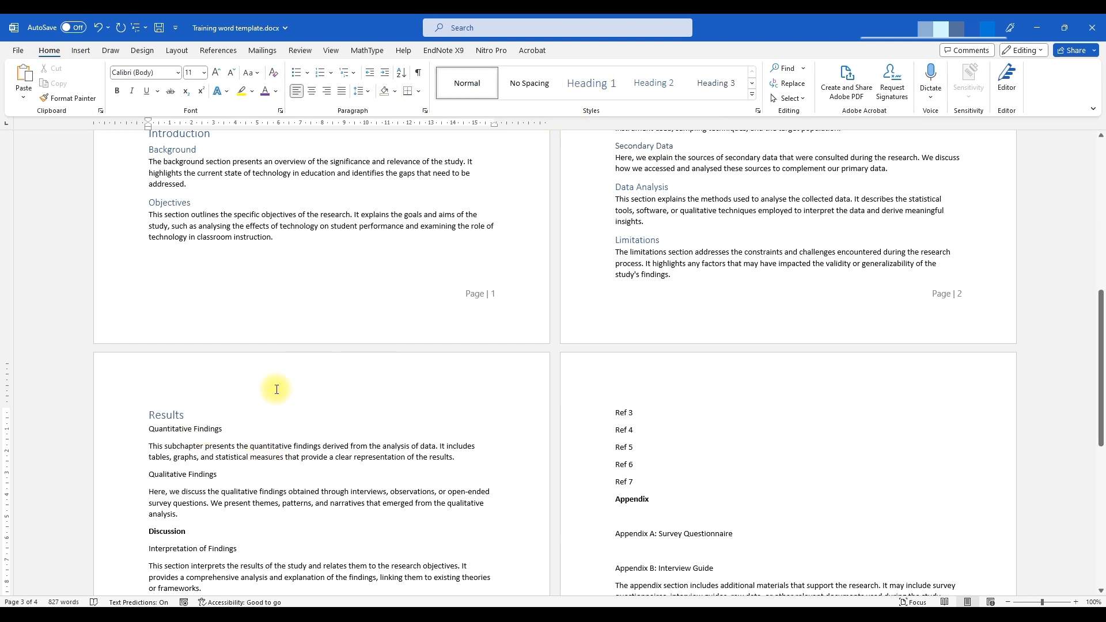
click(647, 82)
click(199, 473)
click(645, 86)
Update the entire table of contents, including both its entries and page numbers
scroll(246, 420, up, 3)
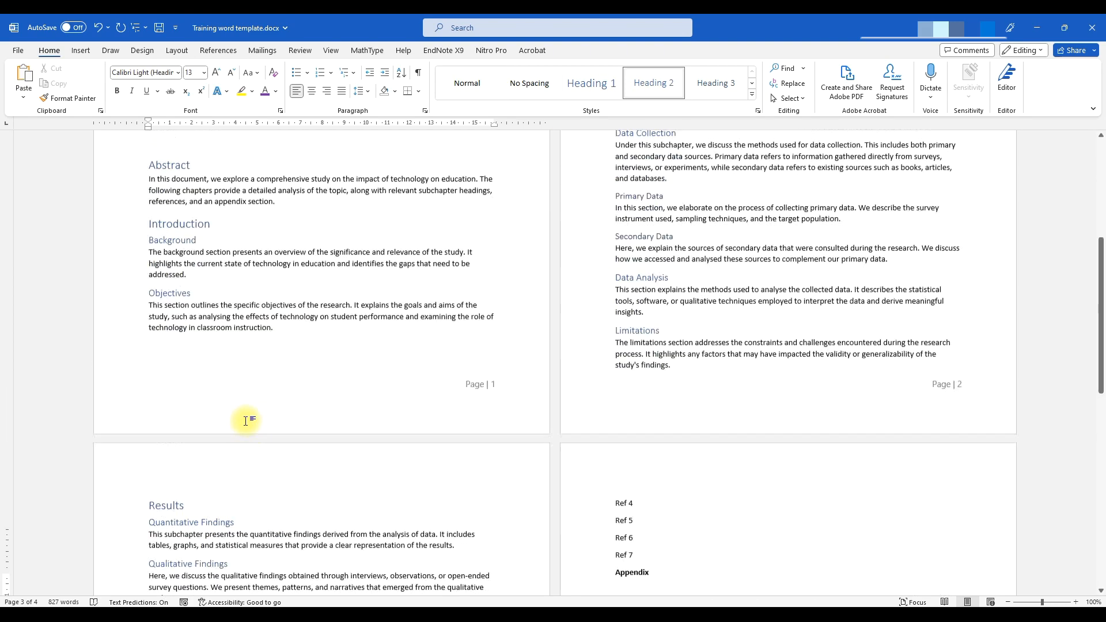
scroll(246, 420, up, 10)
scroll(283, 297, down, 3)
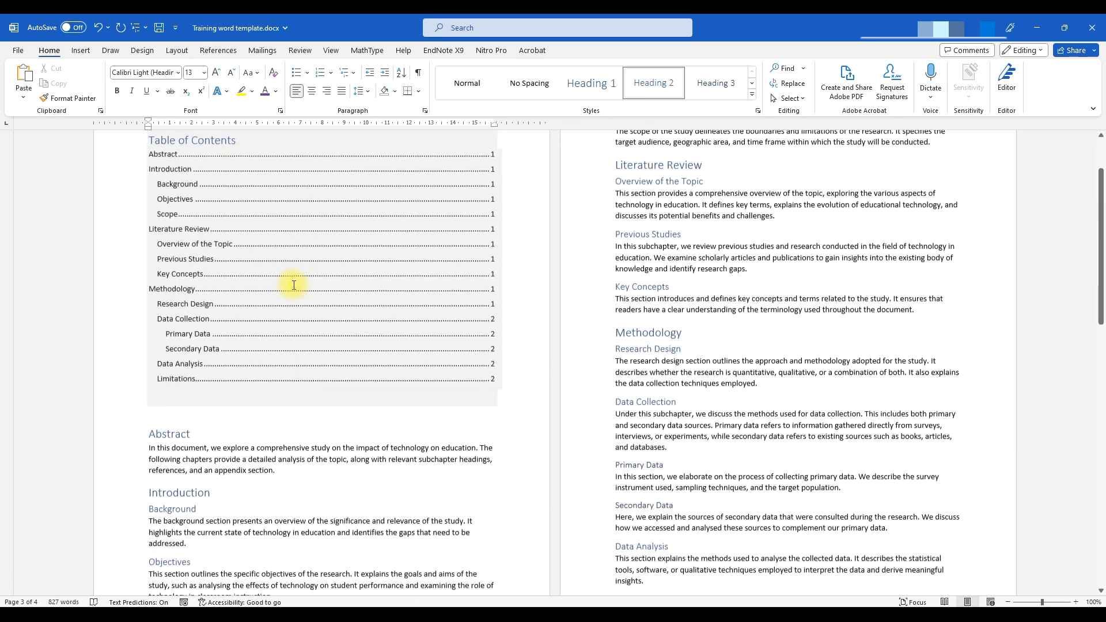
scroll(293, 286, down, 15)
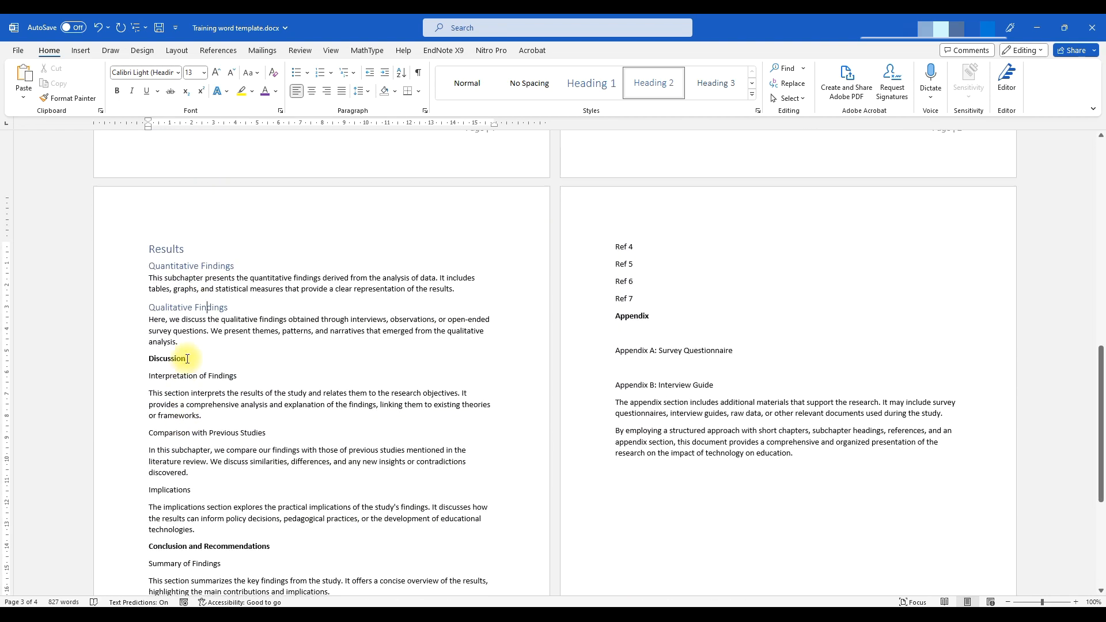
scroll(302, 294, up, 20)
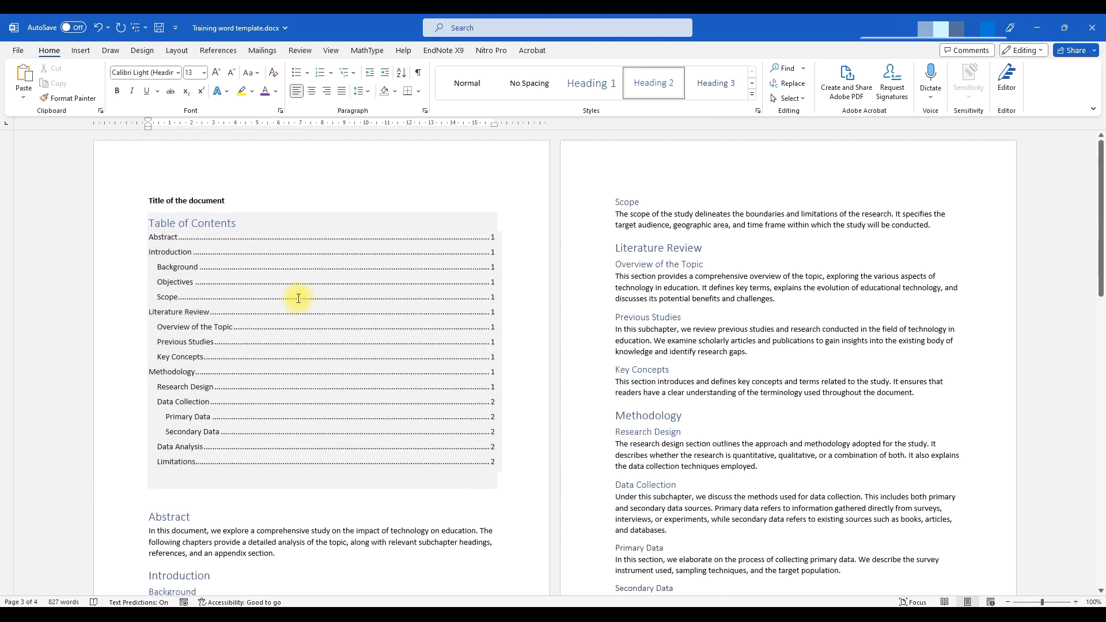
click(290, 281)
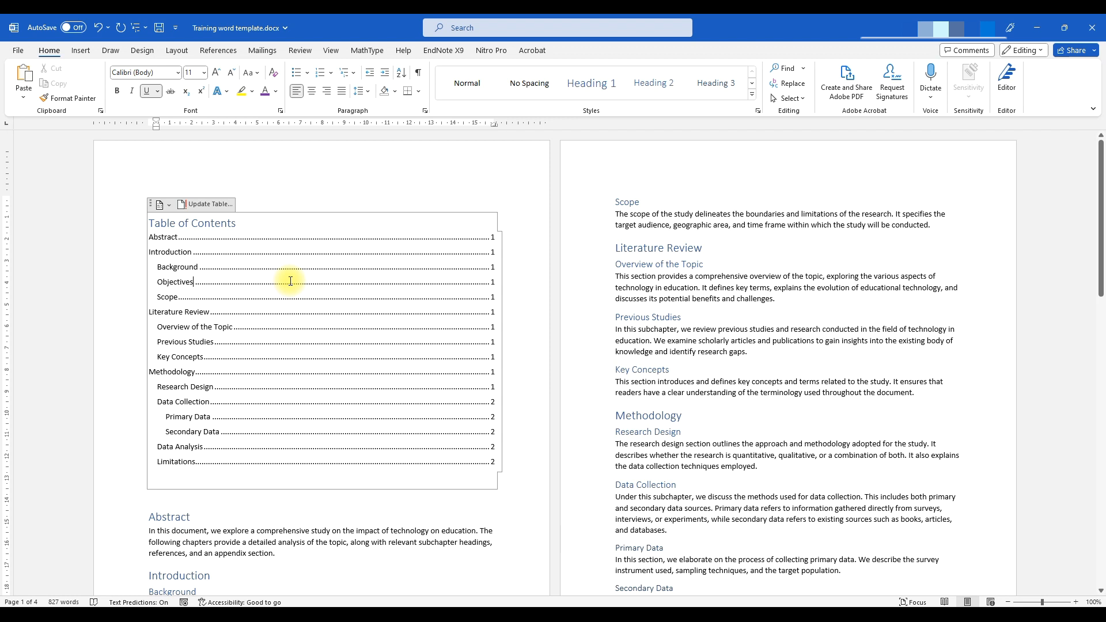
click(210, 203)
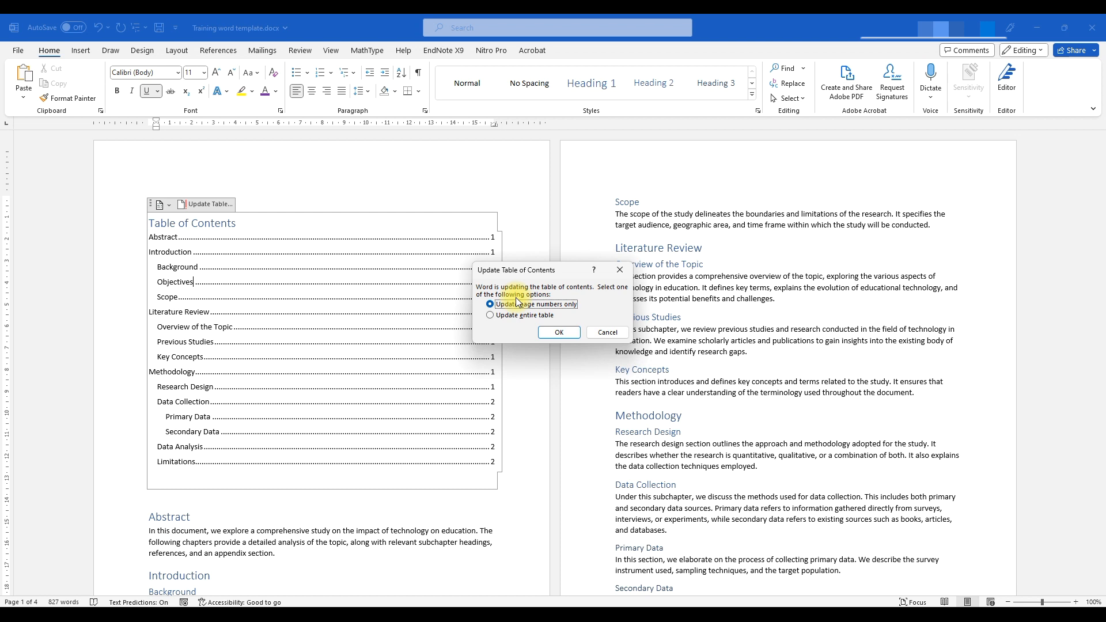
click(493, 317)
click(551, 333)
Examine the updated table of contents, checking the entries for the Results chapter and its subheadings
scroll(263, 428, down, 1)
scroll(262, 427, down, 1)
click(162, 396)
drag(161, 397, 216, 424)
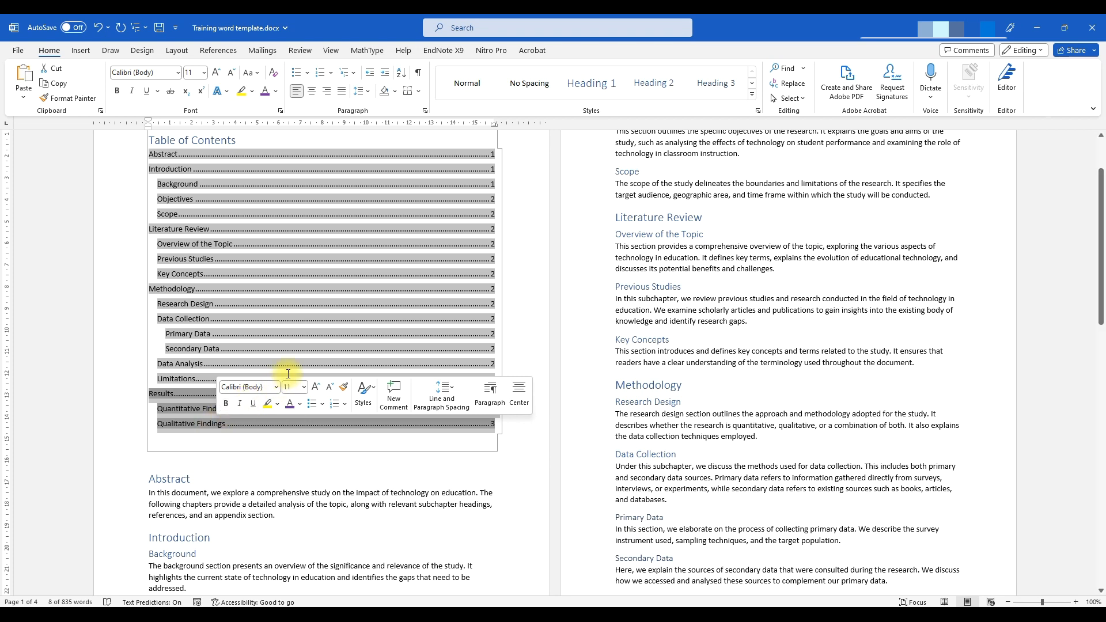
scroll(282, 371, down, 1)
scroll(276, 403, down, 1)
scroll(225, 404, up, 4)
scroll(396, 328, down, 3)
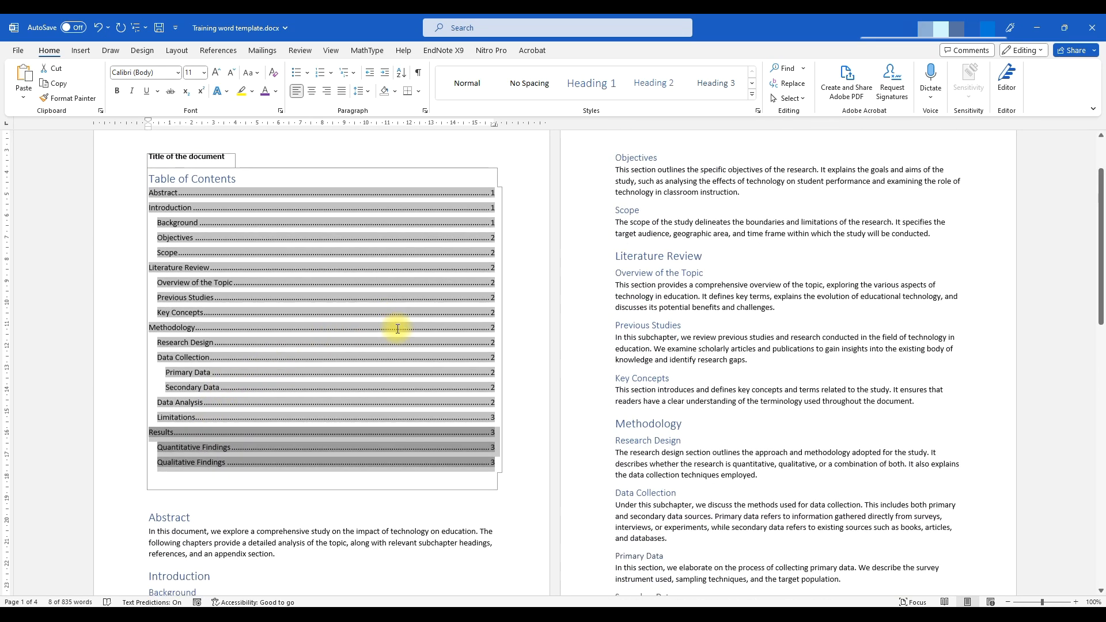
click(291, 471)
scroll(210, 452, down, 3)
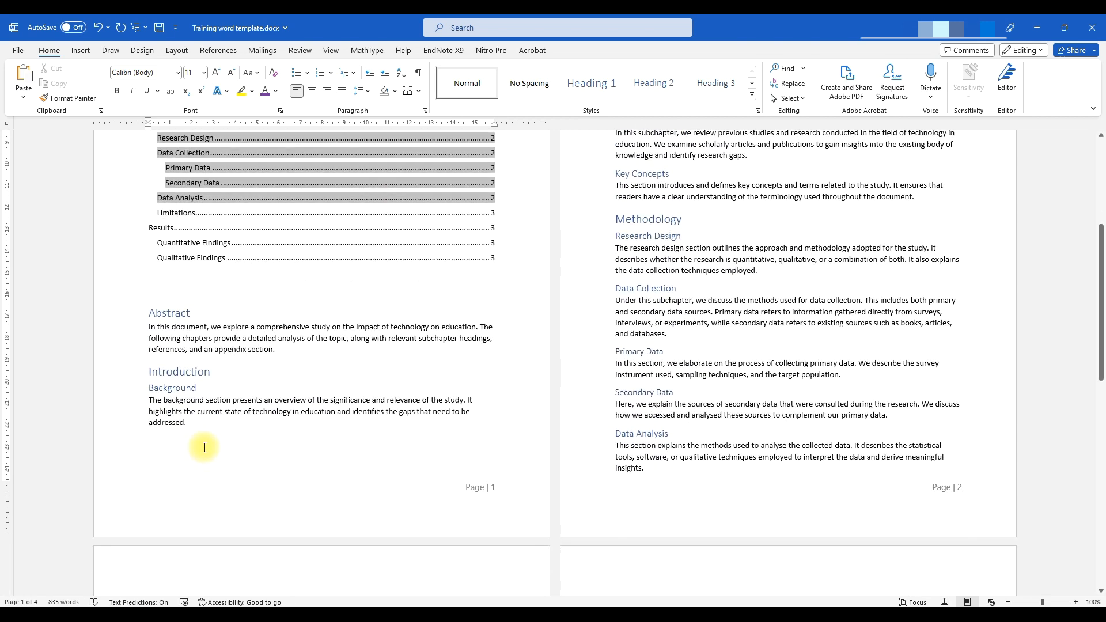
scroll(407, 358, up, 5)
scroll(406, 358, up, 1)
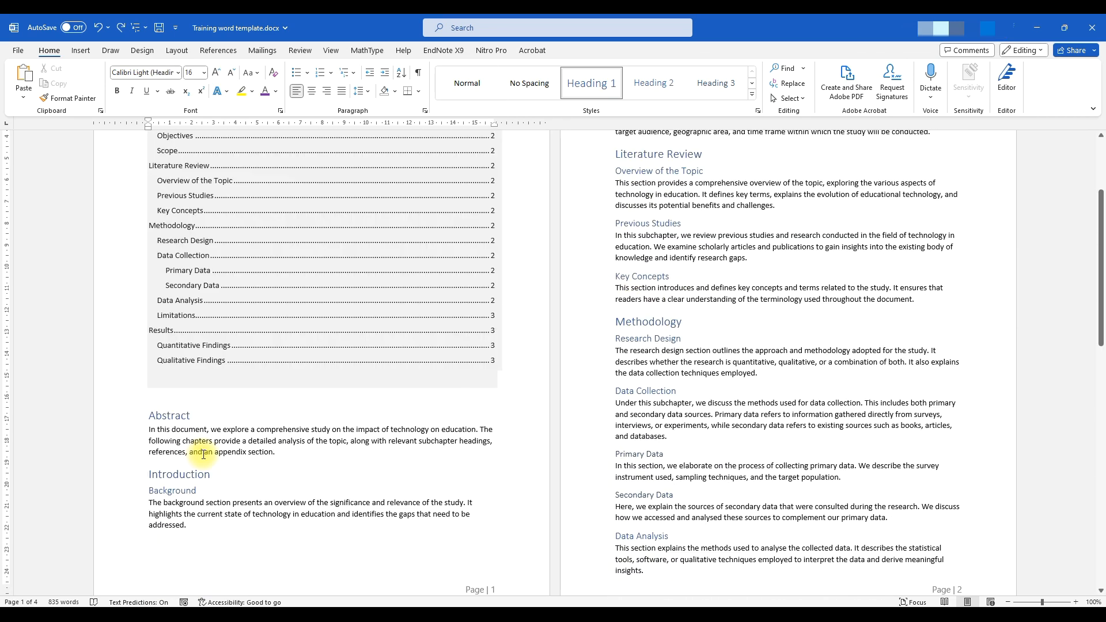
Manually prefix the headings with numbers: 1.0 for Introduction, 1.1 for Background and 1.2 for Objectives
scroll(152, 362, up, 1)
scroll(152, 362, up, 2)
scroll(153, 415, down, 5)
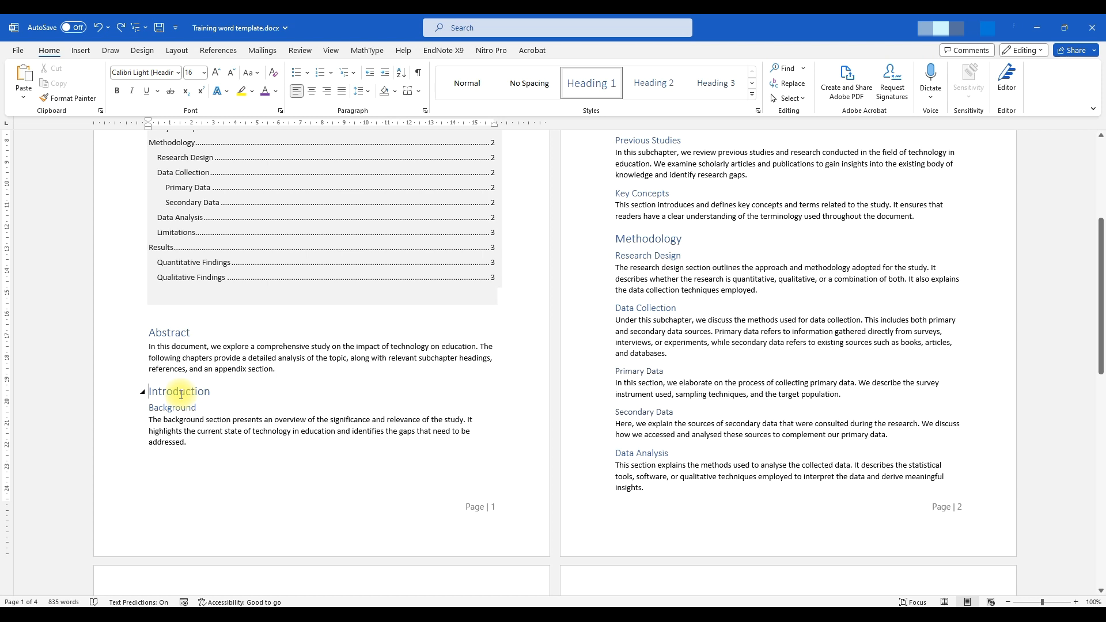
click(173, 411)
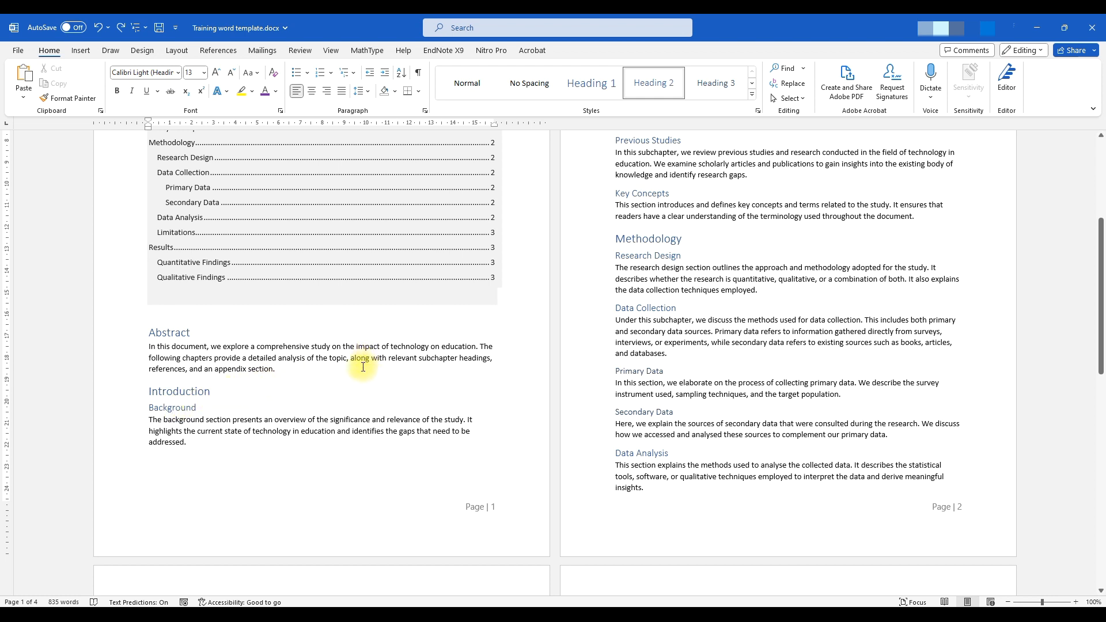
click(150, 393)
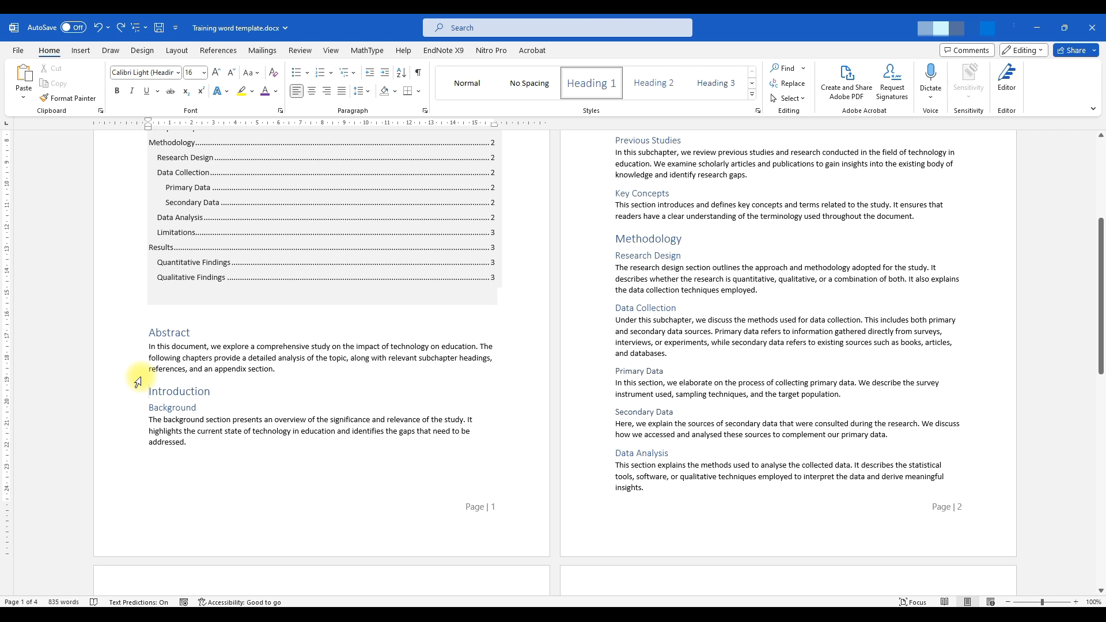
text(1.0)
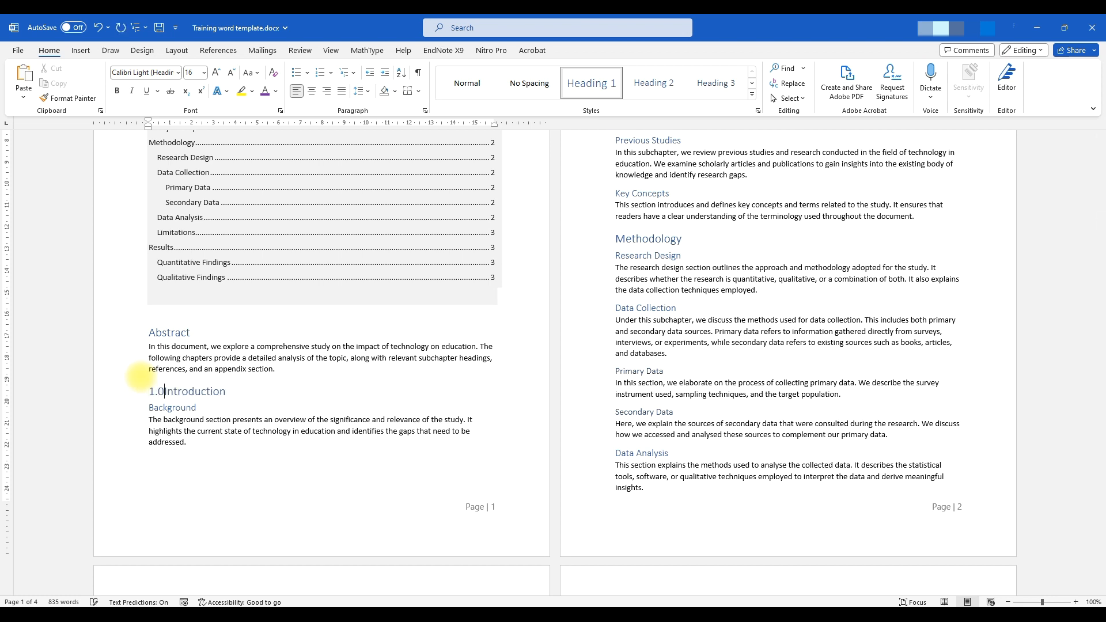
click(148, 408)
text(1.1)
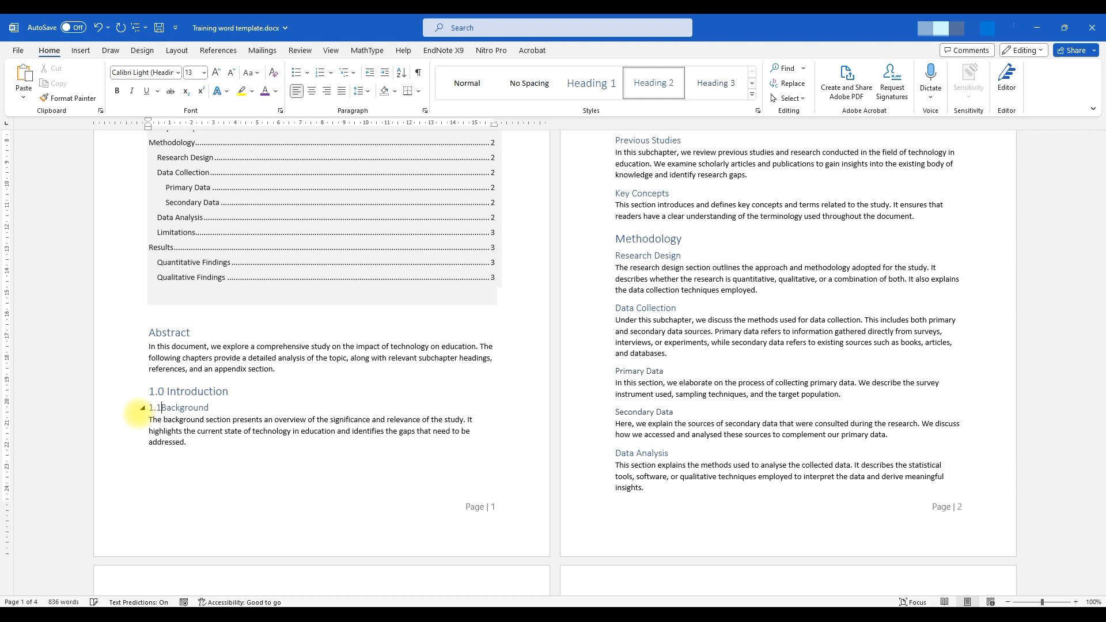
scroll(738, 332, up, 4)
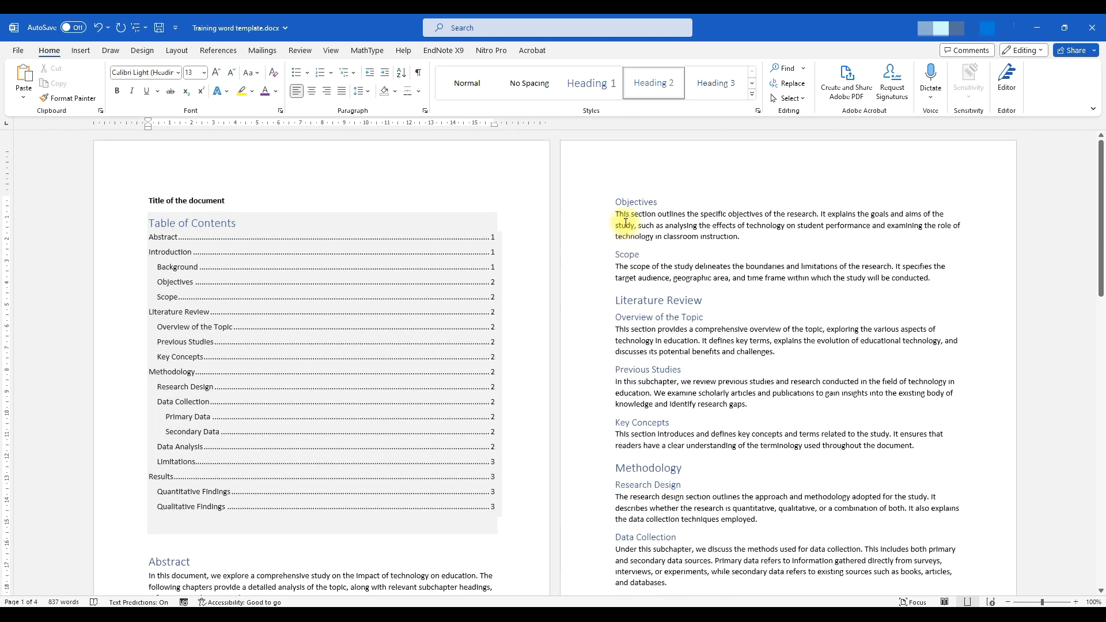
click(615, 201)
text(1.2)
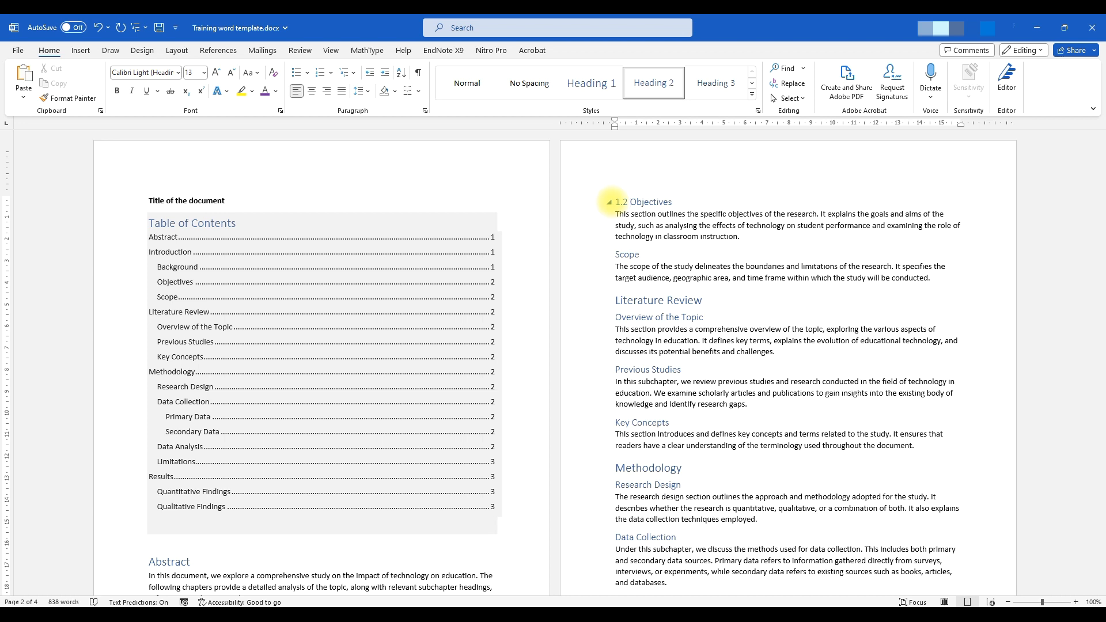
Remove the manually added numbers from the Objectives, Background and Introduction headings
scroll(340, 368, down, 1)
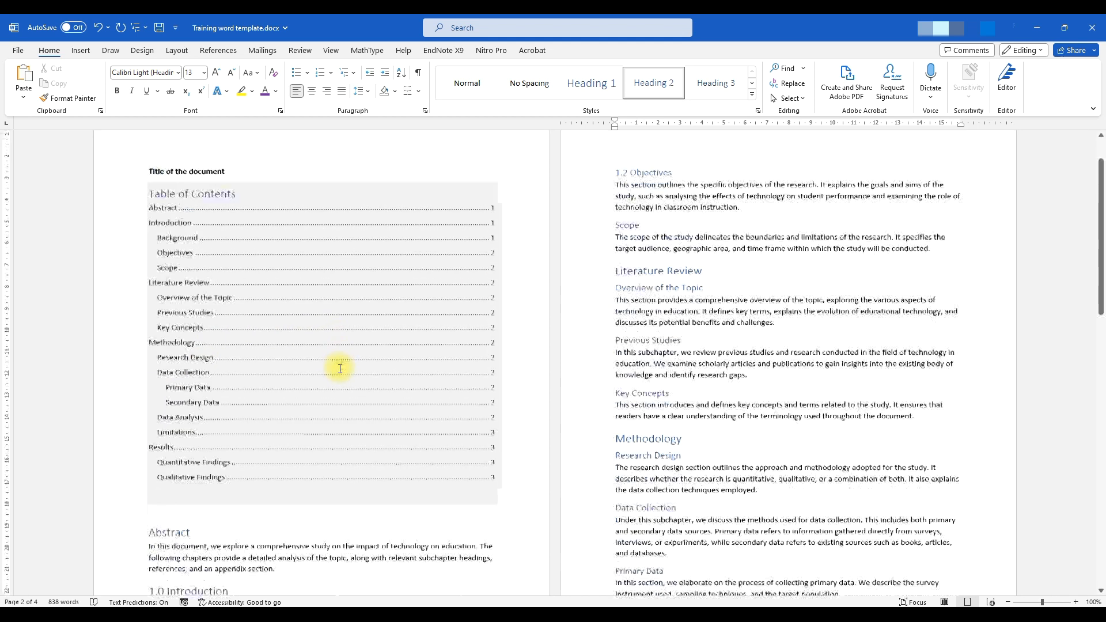
scroll(340, 368, down, 3)
scroll(518, 340, up, 3)
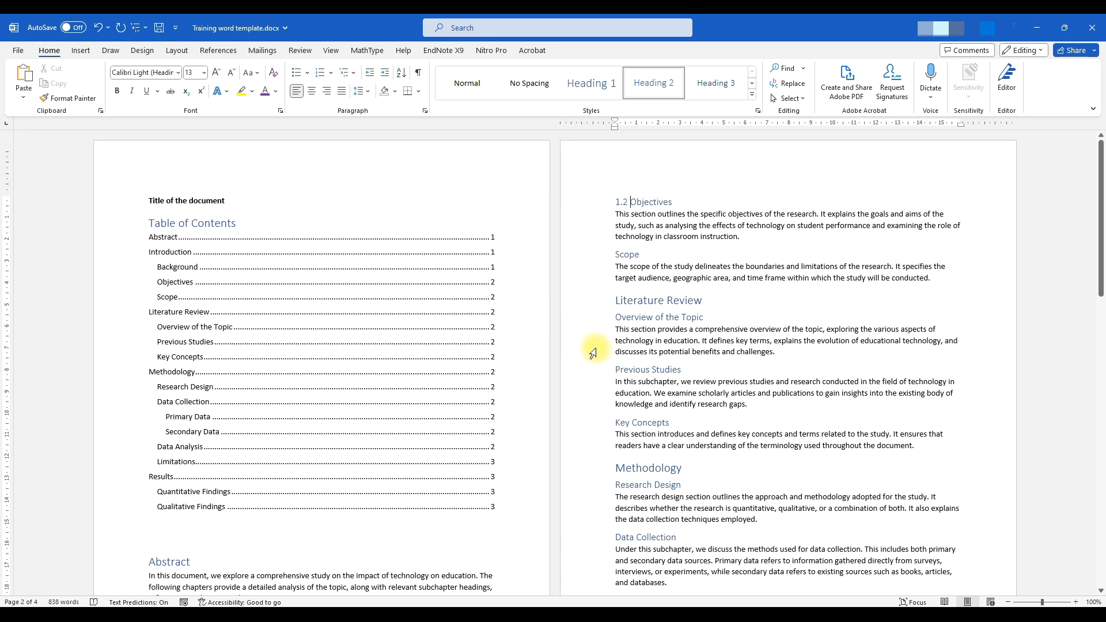
key(BackSpace)
key(BackSpace)
key(BackSpace)
key(BackSpace)
scroll(536, 398, down, 3)
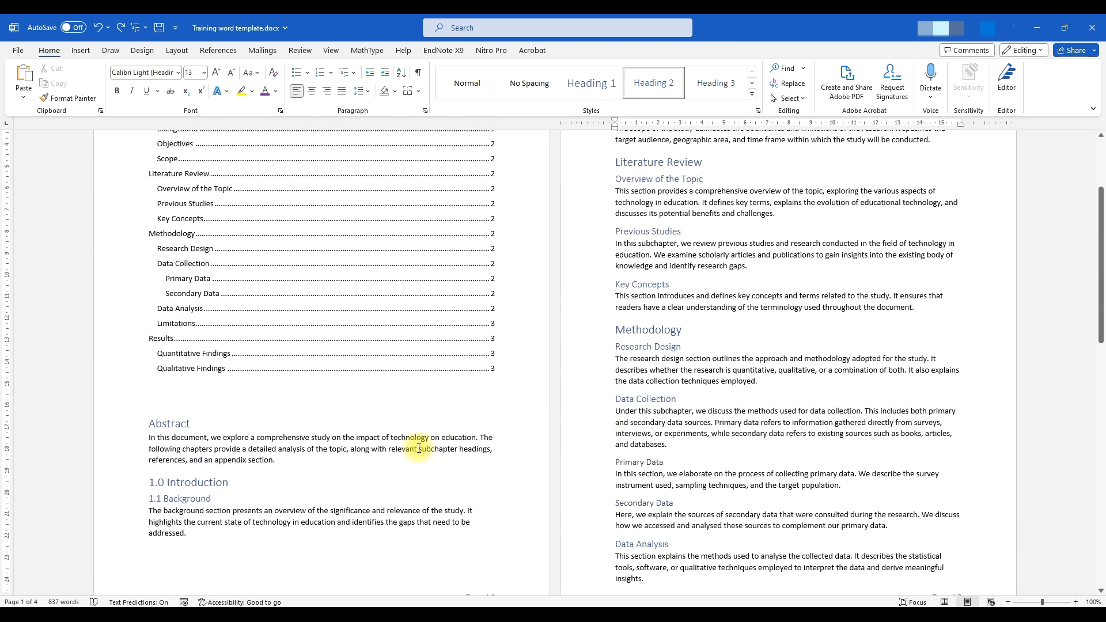
key(ctrl+z)
key(ctrl+z)
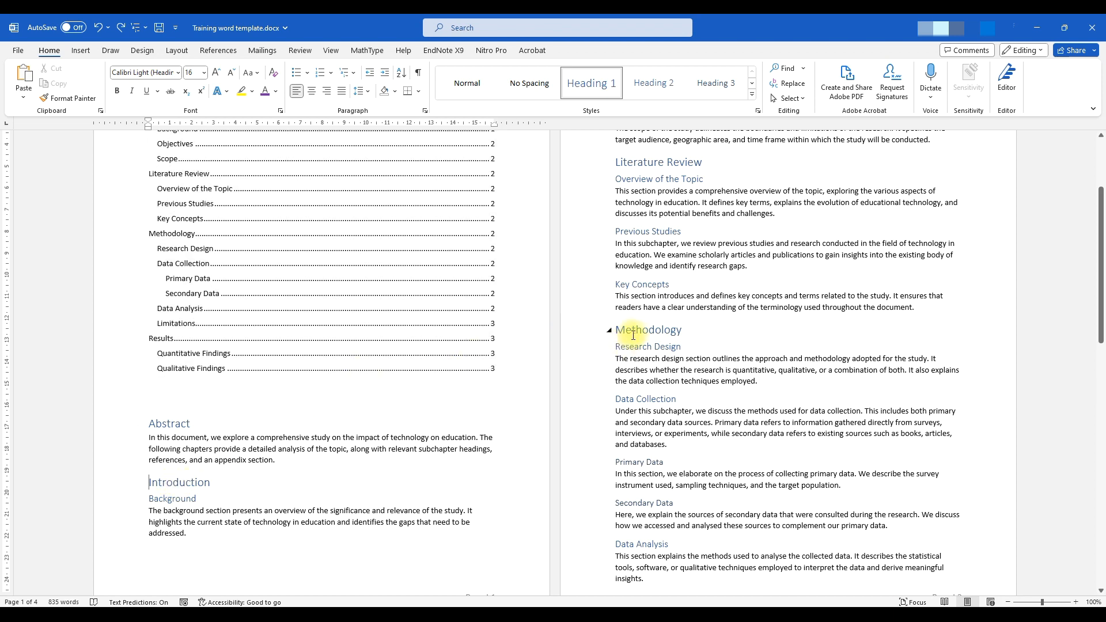
Apply the multilevel list linked to the heading styles, numbered 1 Heading 1, 1.1 Heading 2, 1.1.1 Heading 3
scroll(639, 317, up, 3)
scroll(657, 252, down, 1)
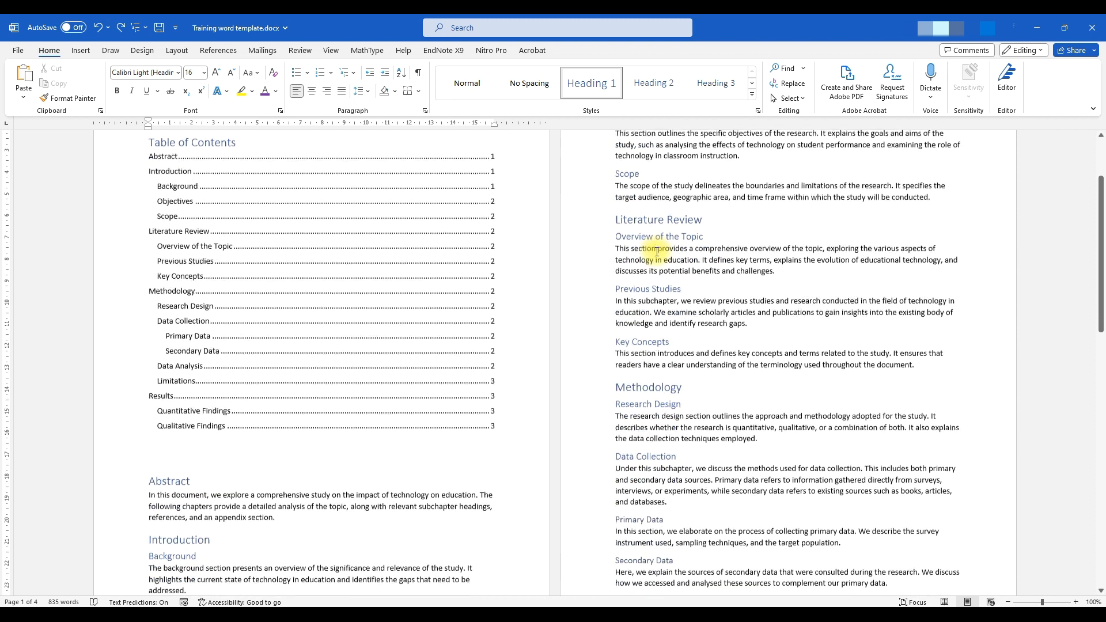
scroll(657, 252, down, 1)
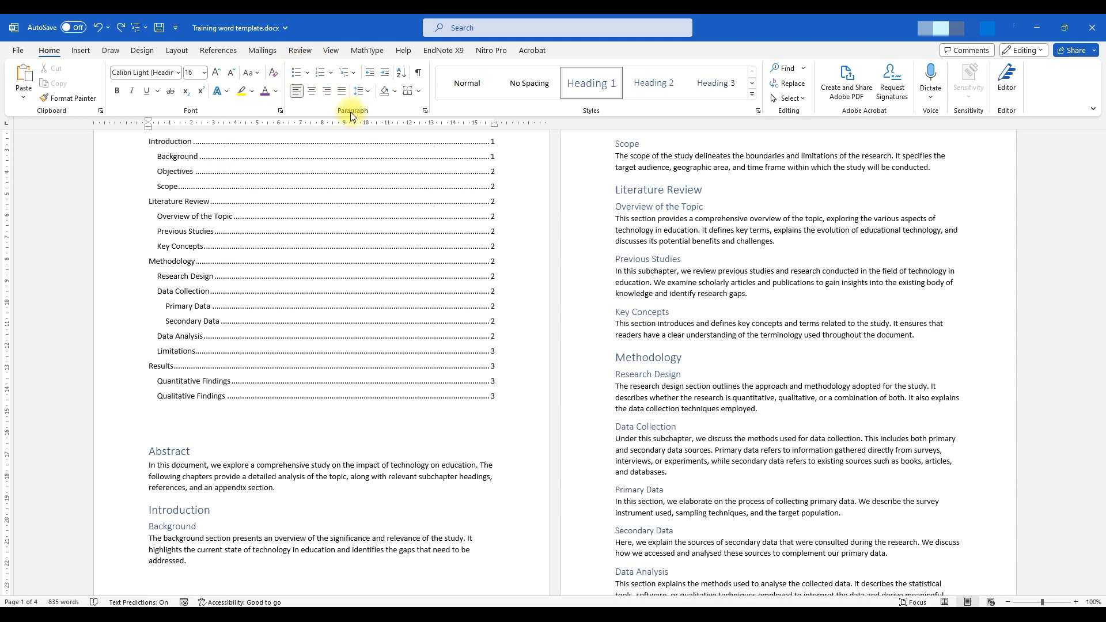
click(356, 75)
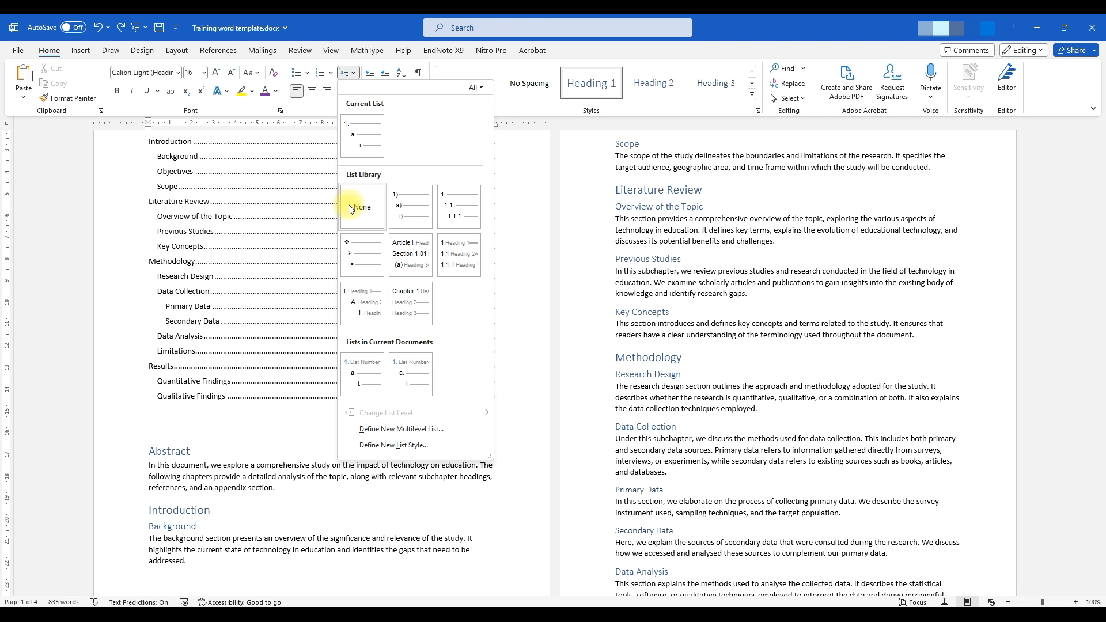
mouse_move(458, 245)
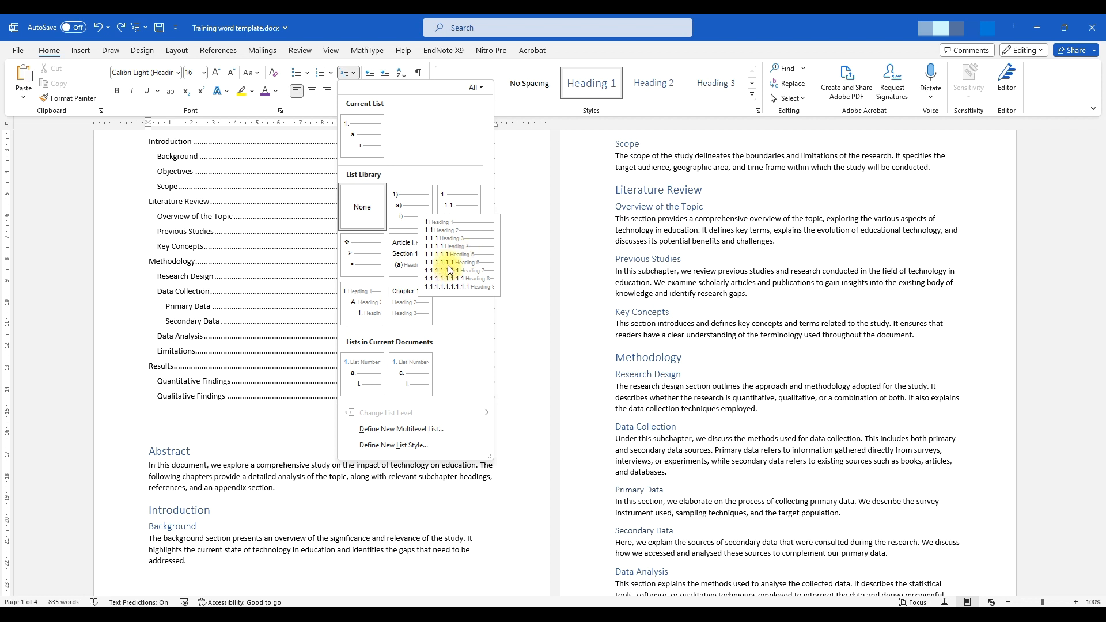
mouse_move(404, 299)
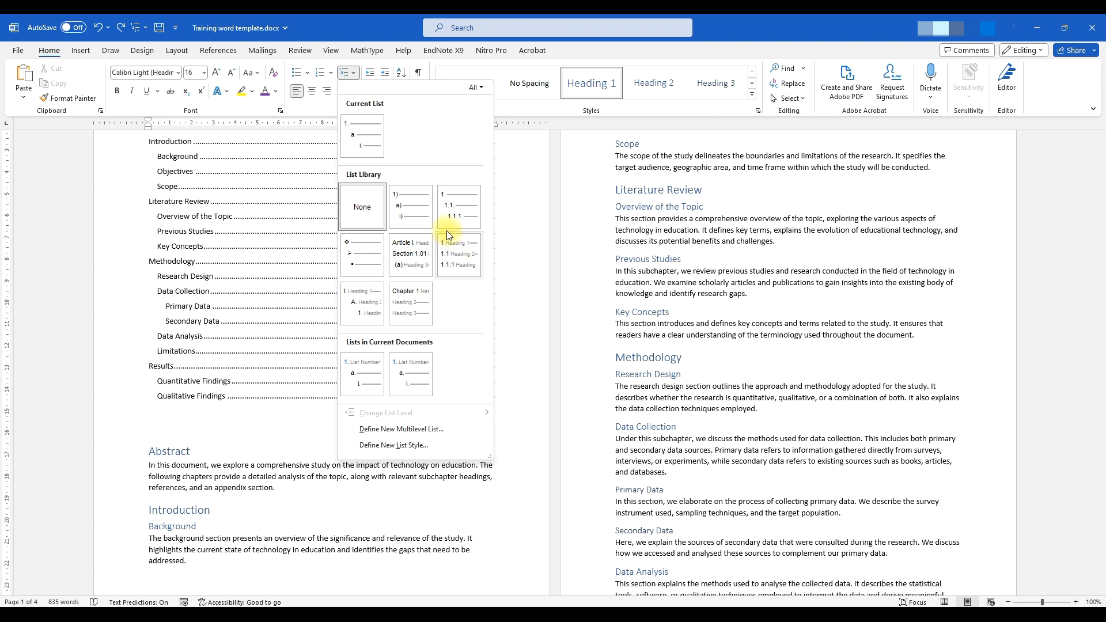
click(457, 267)
Examine the automatic numbering of the chapter headings and subheadings throughout the document
scroll(338, 462, up, 2)
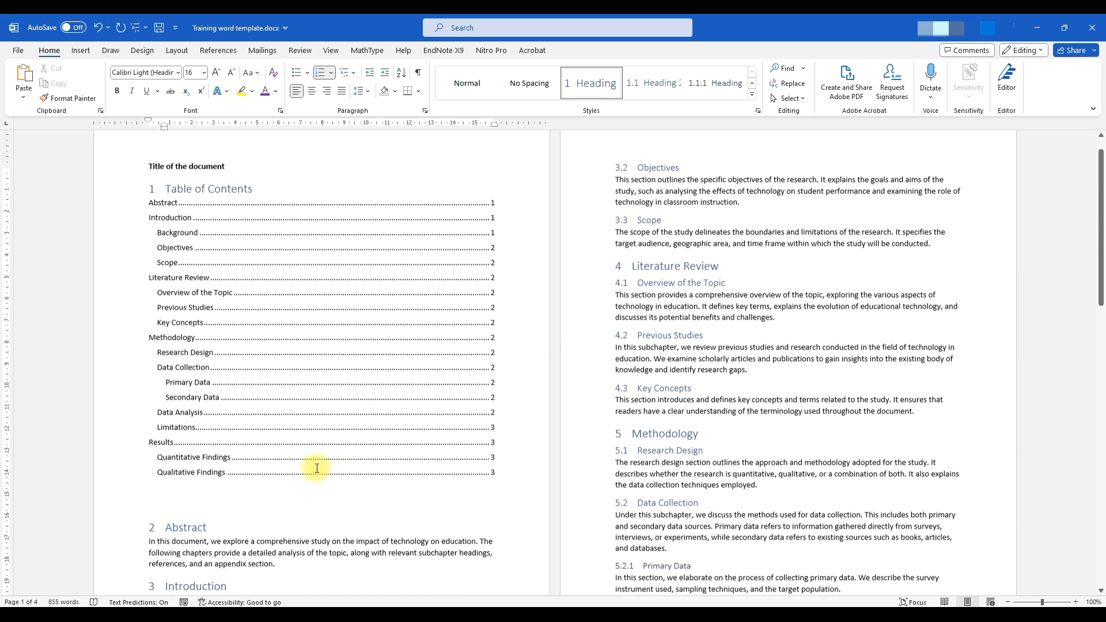
scroll(622, 247, down, 3)
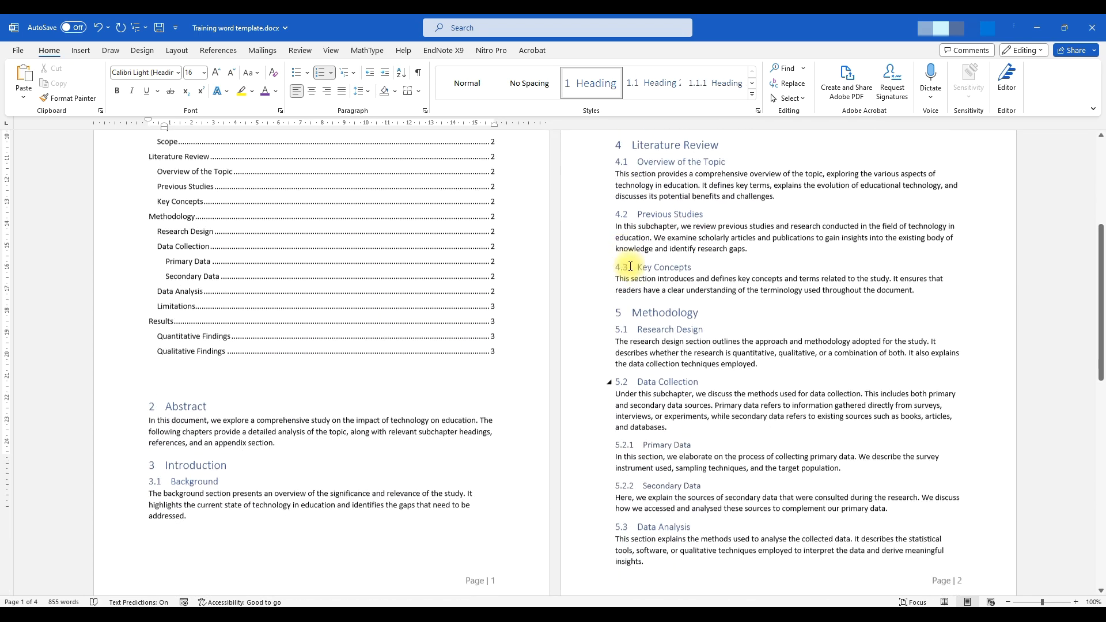
scroll(629, 267, down, 8)
scroll(613, 271, down, 2)
scroll(242, 438, down, 3)
scroll(231, 443, up, 15)
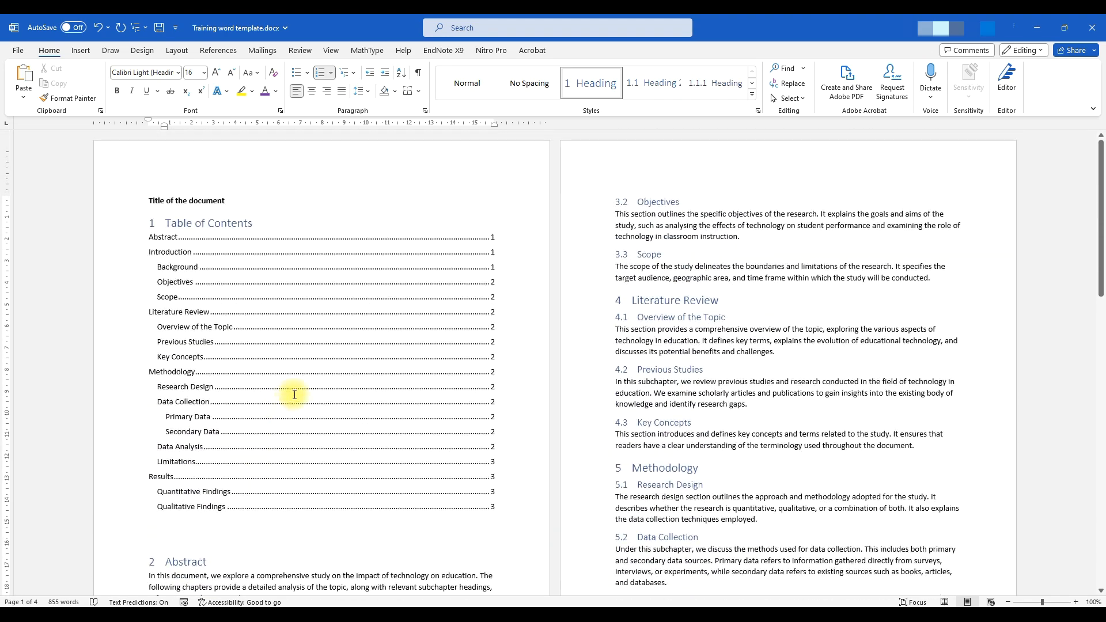
click(295, 392)
scroll(305, 323, down, 3)
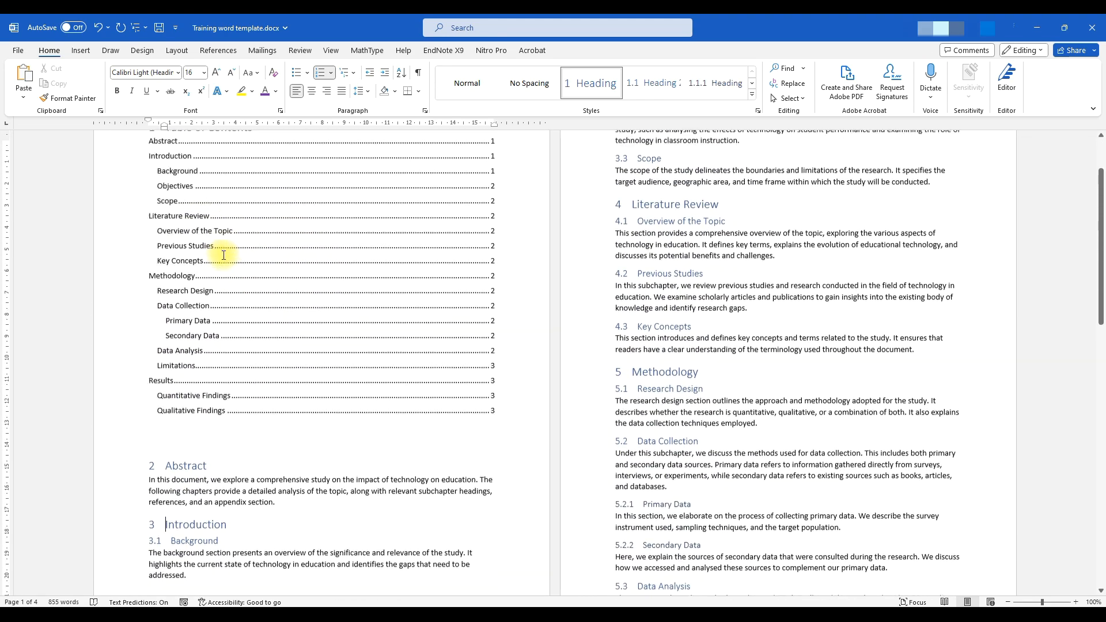
Remove the automatic number from the Table of Contents title
scroll(196, 207, up, 2)
click(184, 196)
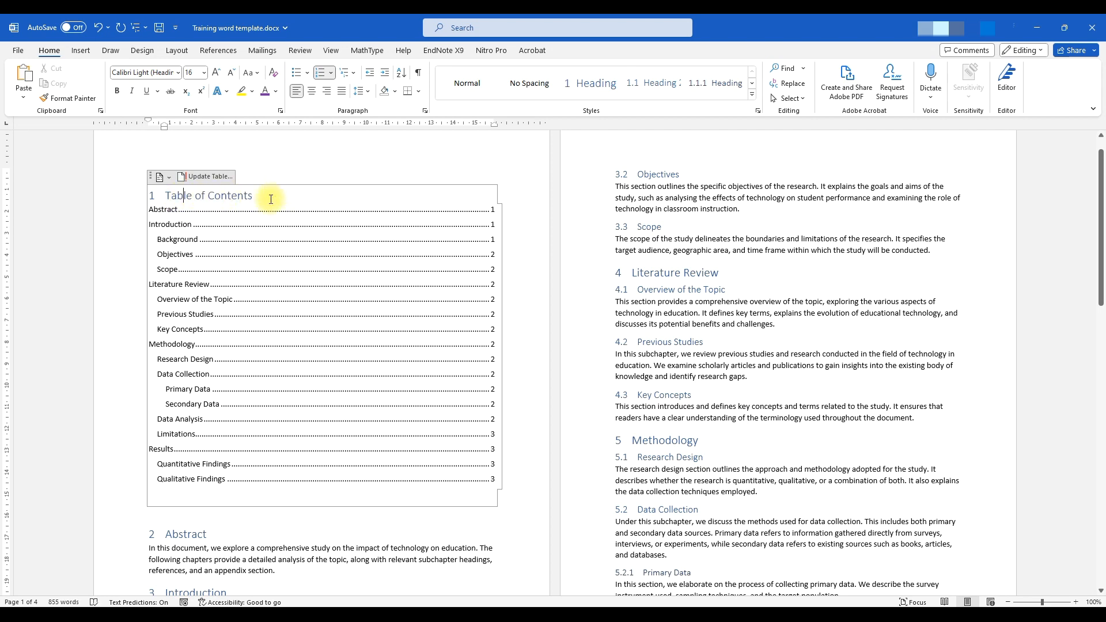
click(168, 195)
key(BackSpace)
Remove the automatic number from the Abstract heading
scroll(218, 345, down, 3)
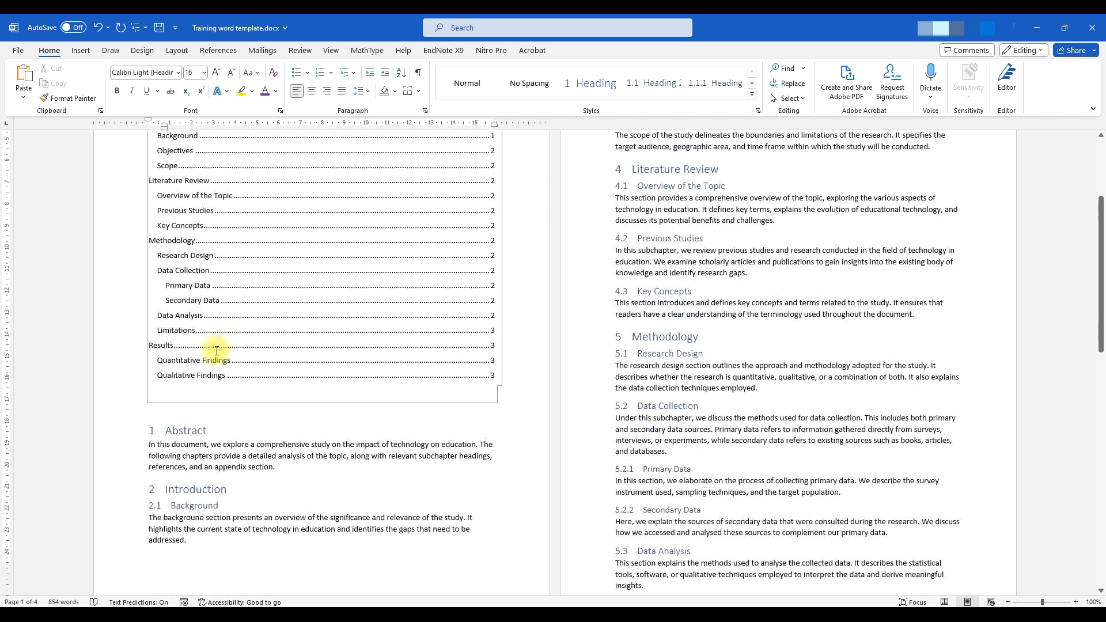
click(165, 396)
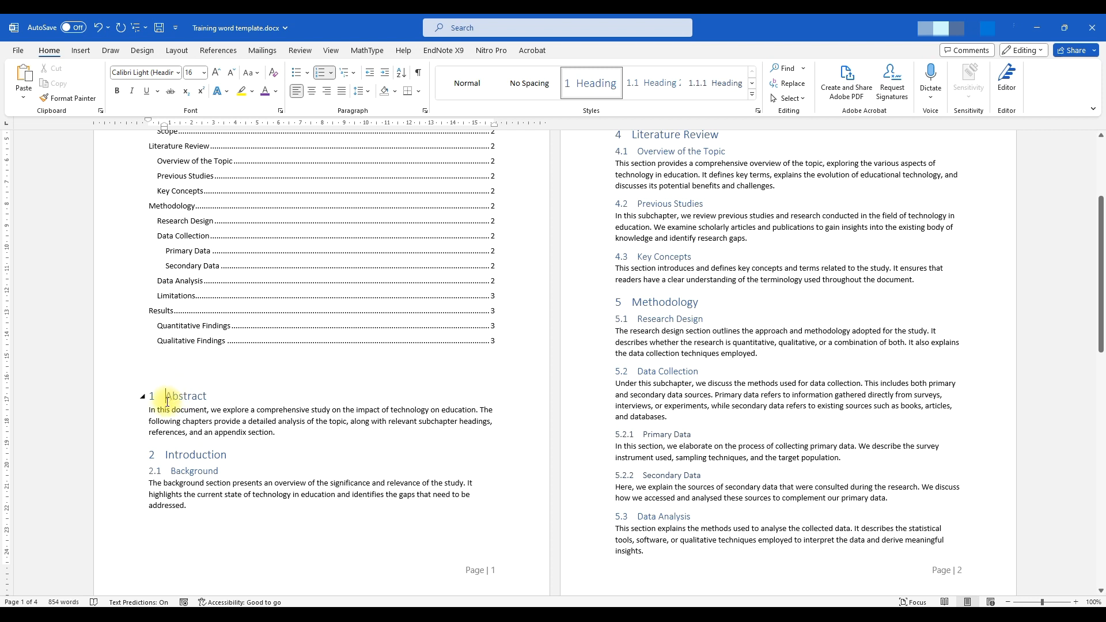
key(BackSpace)
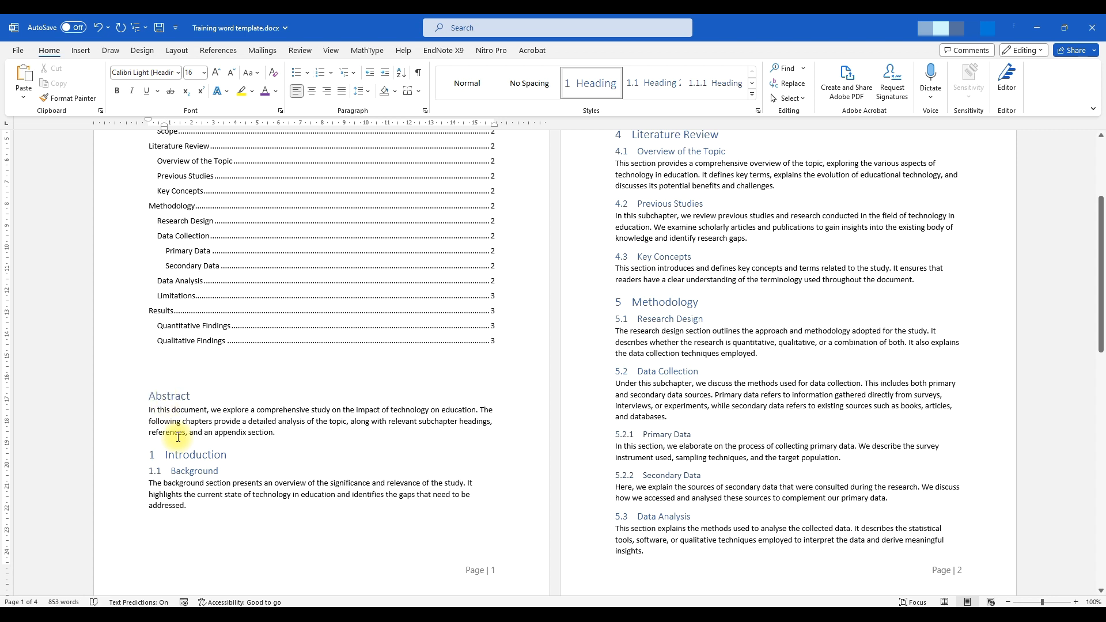
Check the renumbered headings from the Introduction chapter through the Results chapter
scroll(178, 435, down, 1)
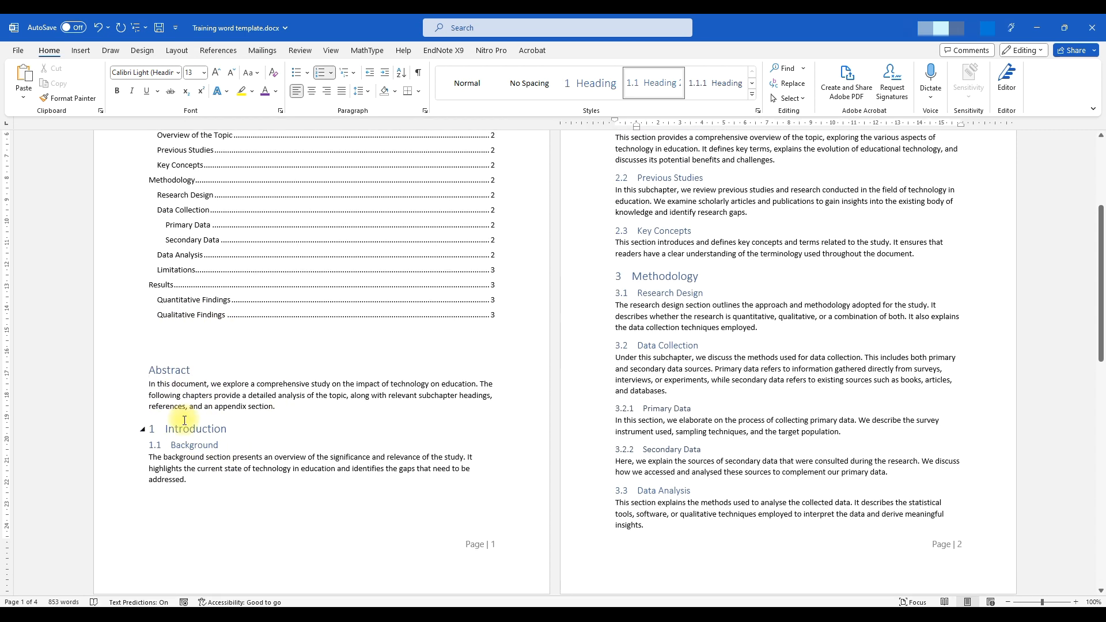
click(173, 428)
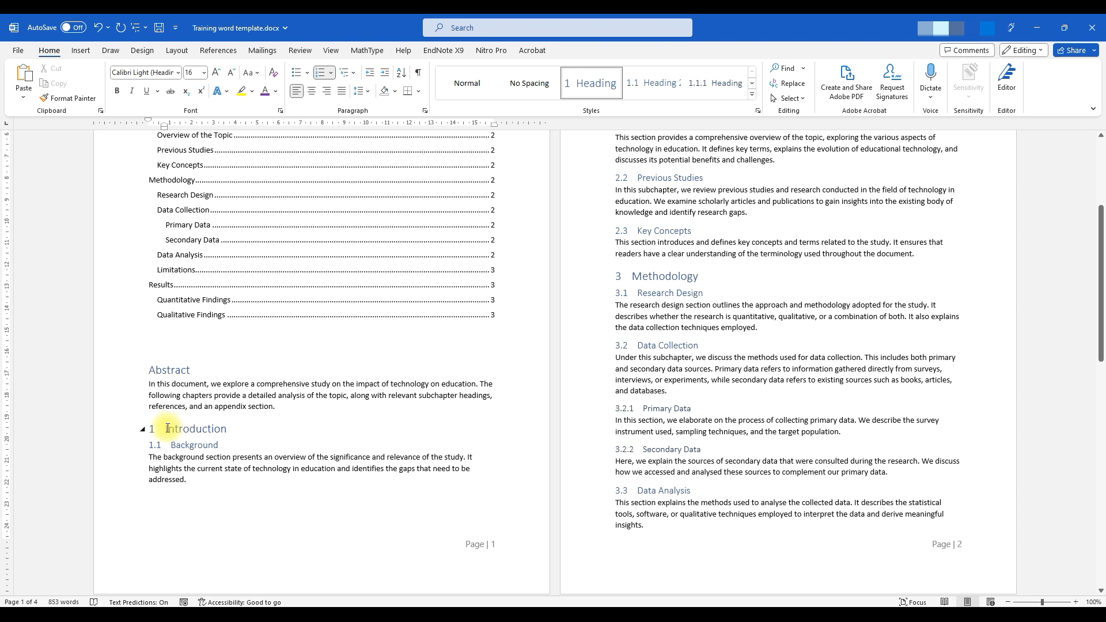
scroll(494, 321, up, 3)
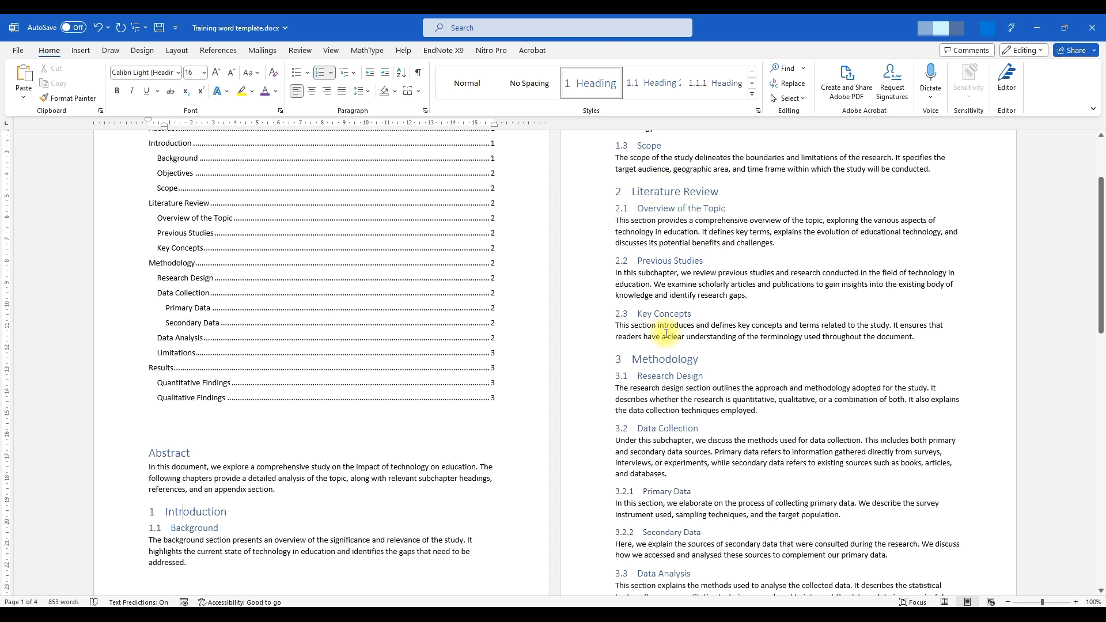
scroll(662, 331, down, 2)
scroll(653, 319, down, 12)
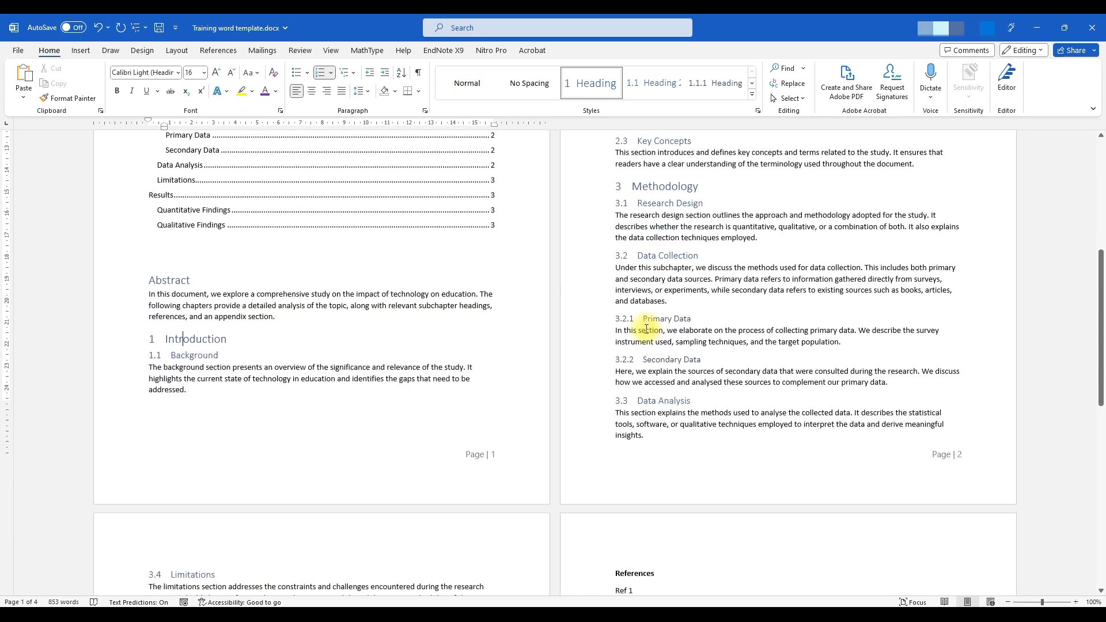
scroll(174, 421, up, 7)
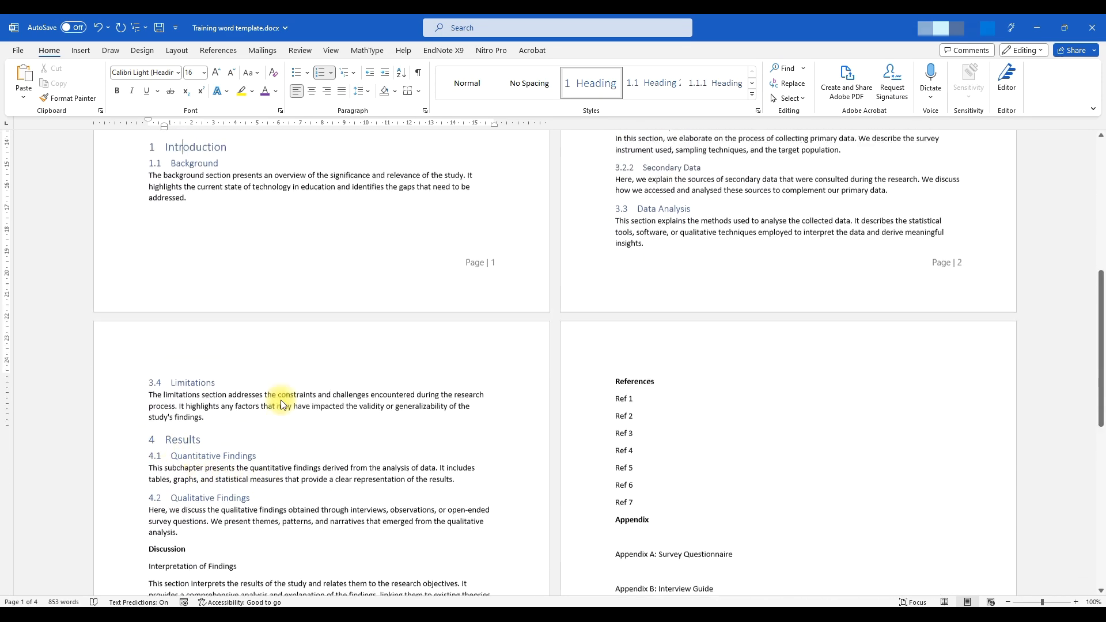
scroll(296, 390, down, 4)
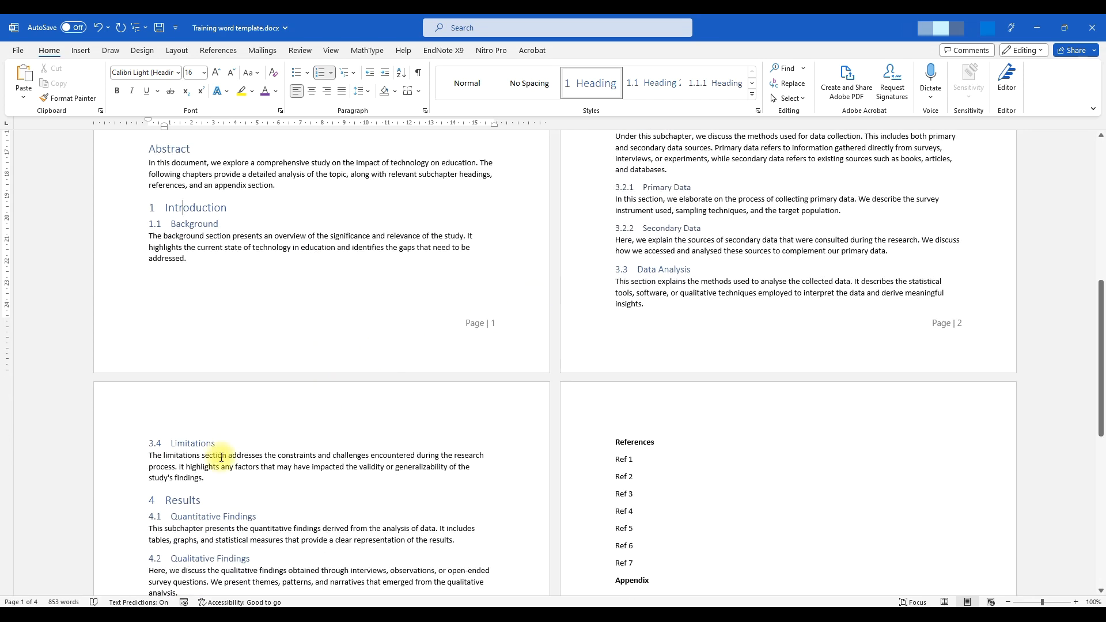
Apply the numbered Heading 1 style to the Discussion chapter heading
scroll(192, 455, down, 9)
click(169, 362)
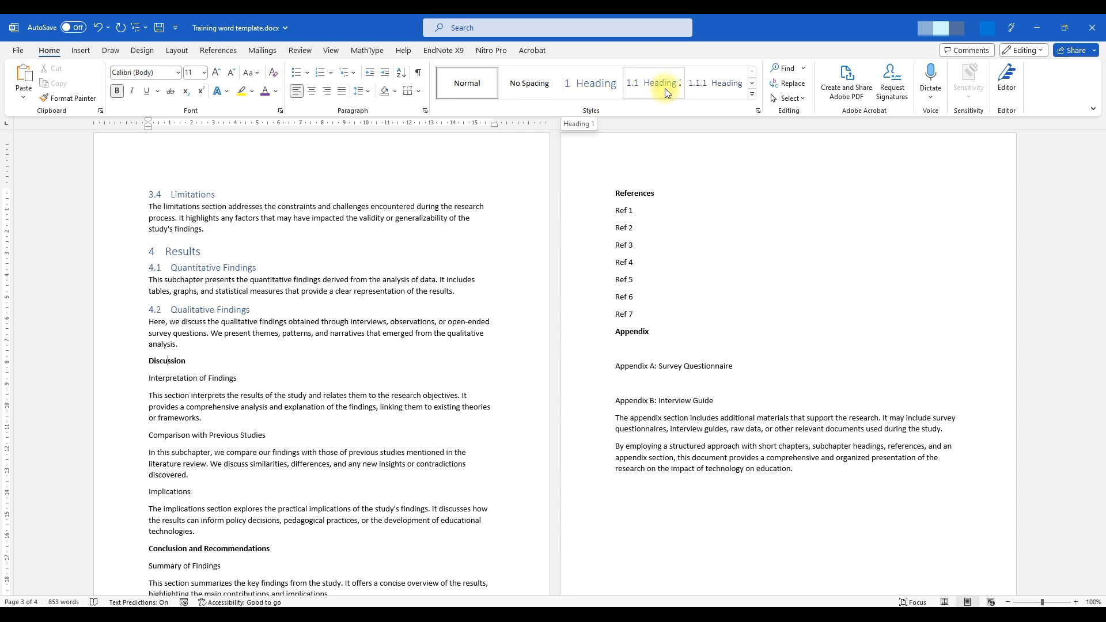
click(581, 92)
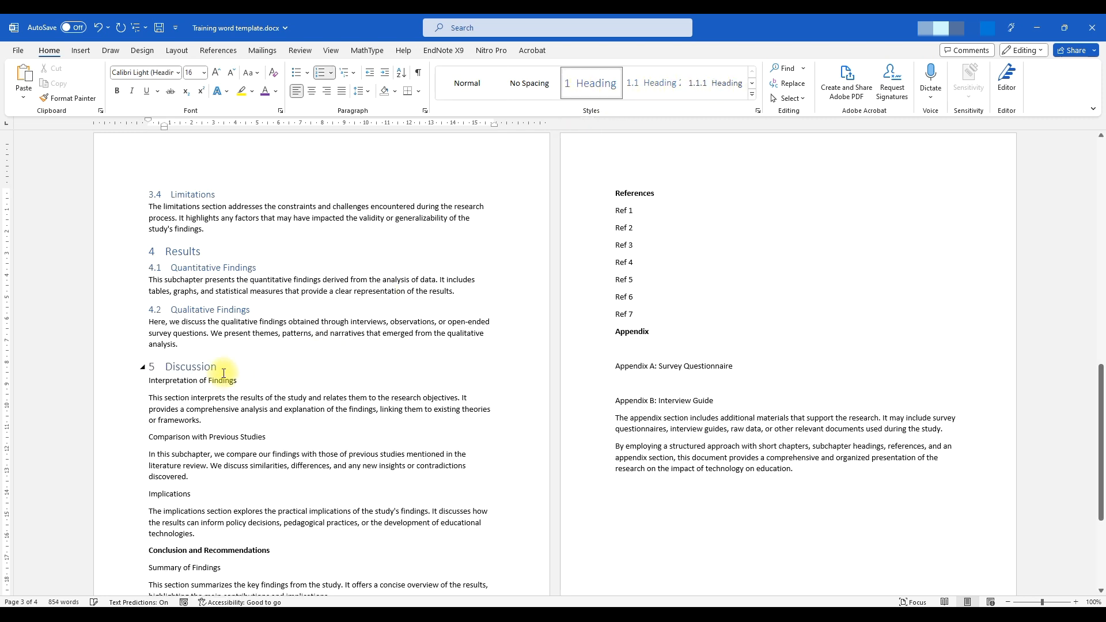
Apply the numbered Heading 2 style to the Discussion subheadings Interpretation of Findings, Comparison with Previous Studies and Implications
click(247, 379)
click(648, 84)
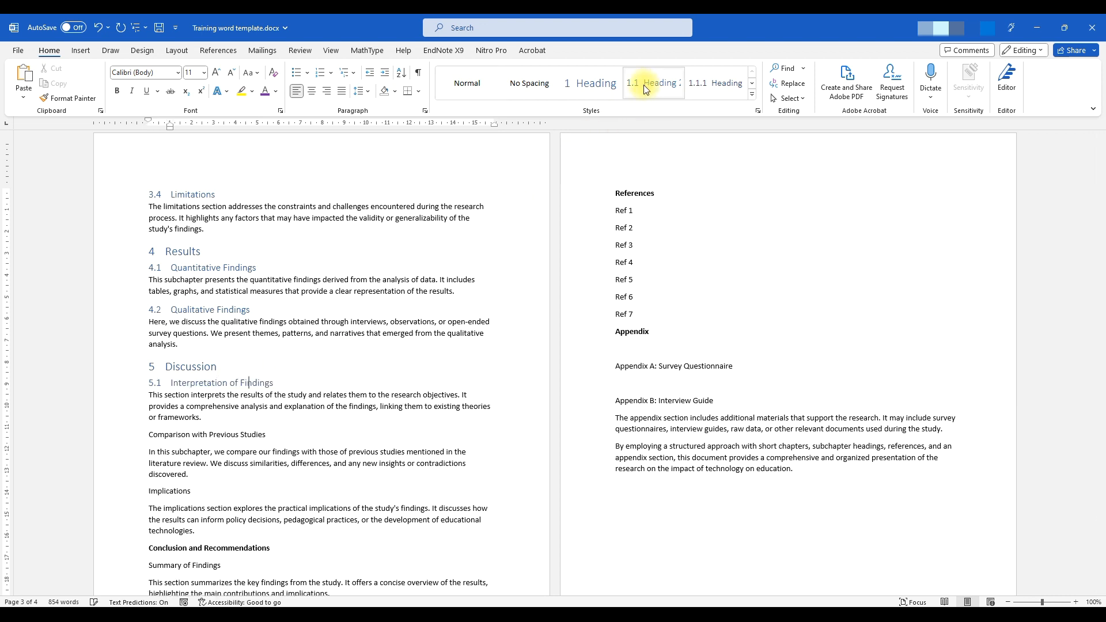
click(206, 439)
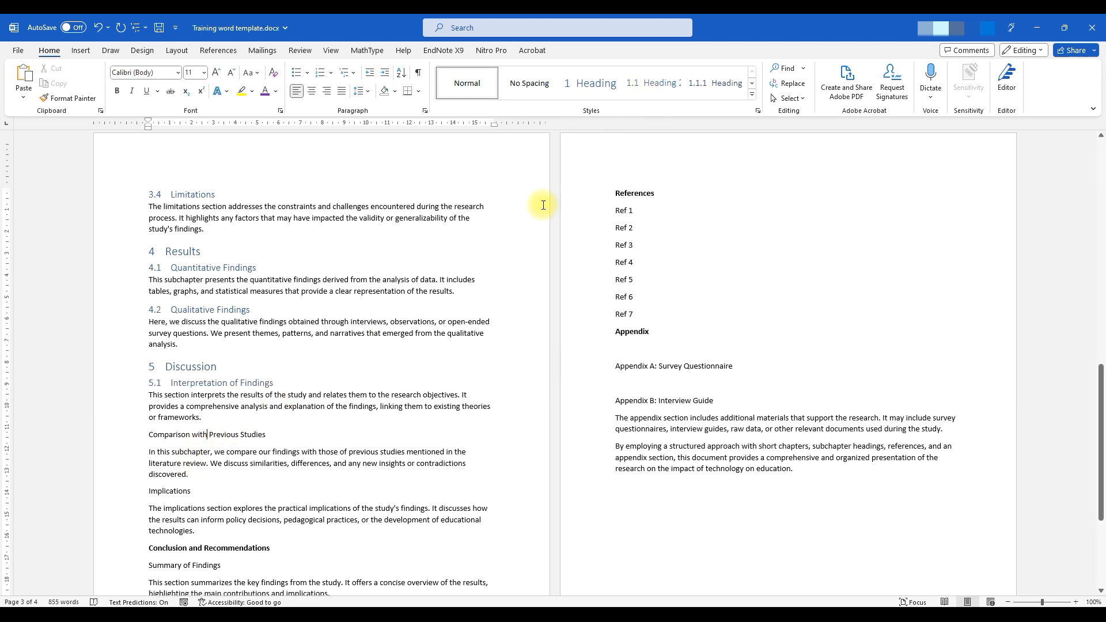
click(643, 84)
click(180, 491)
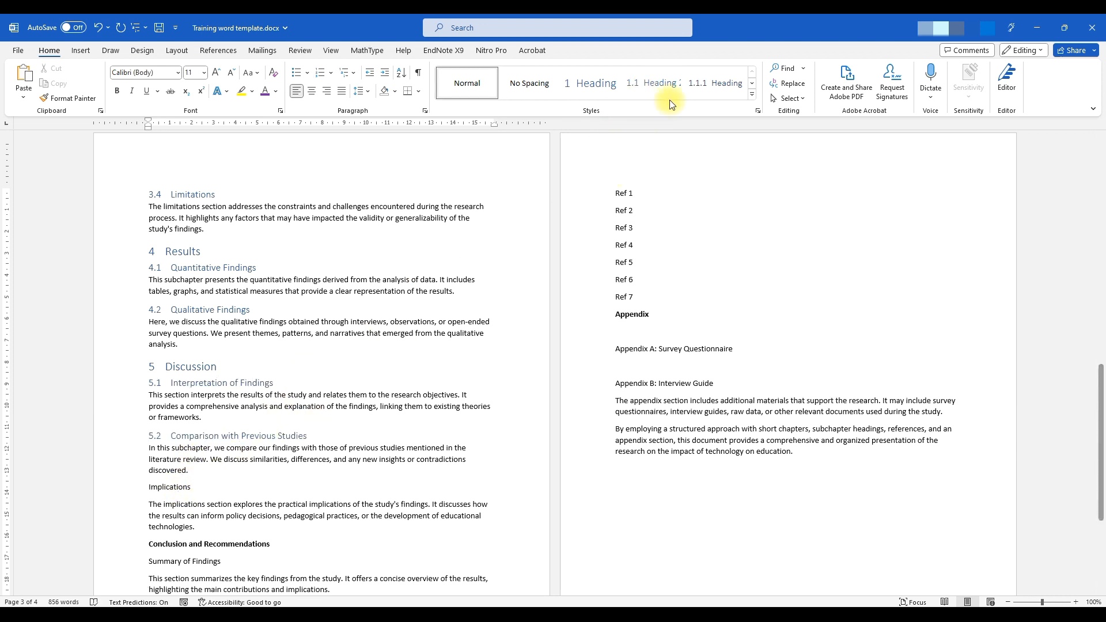
click(649, 84)
Apply the numbered Heading 1 style to the Conclusion and Recommendations chapter heading
scroll(412, 368, down, 3)
click(299, 374)
click(607, 97)
Apply the numbered Heading 2 style to Summary of Findings, Conclusions and Recommendations for Future Research
click(214, 393)
click(650, 84)
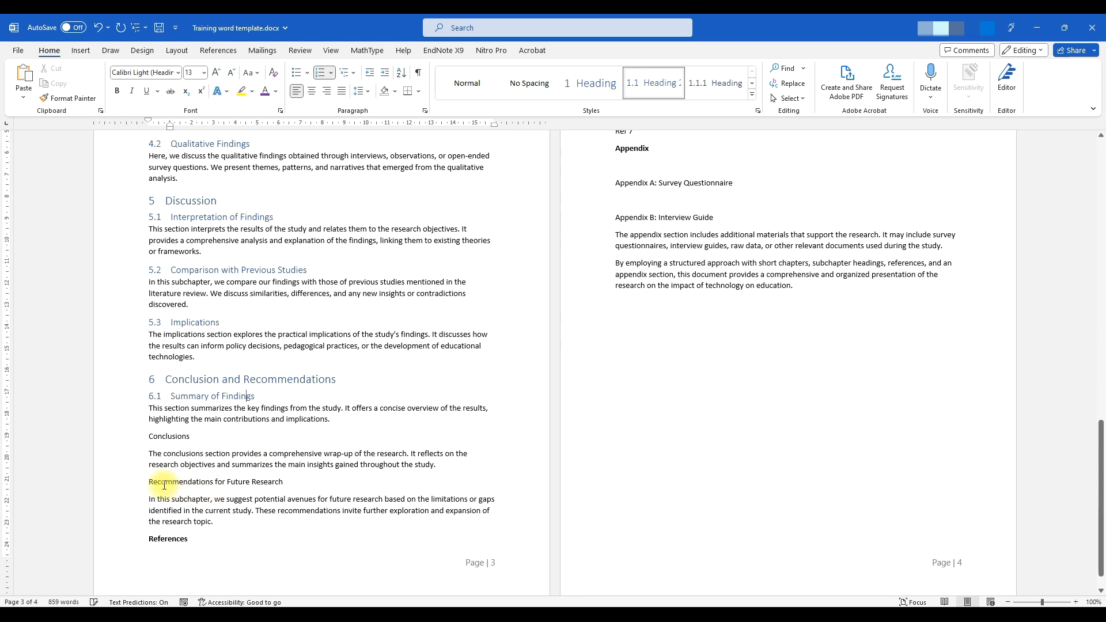
click(172, 436)
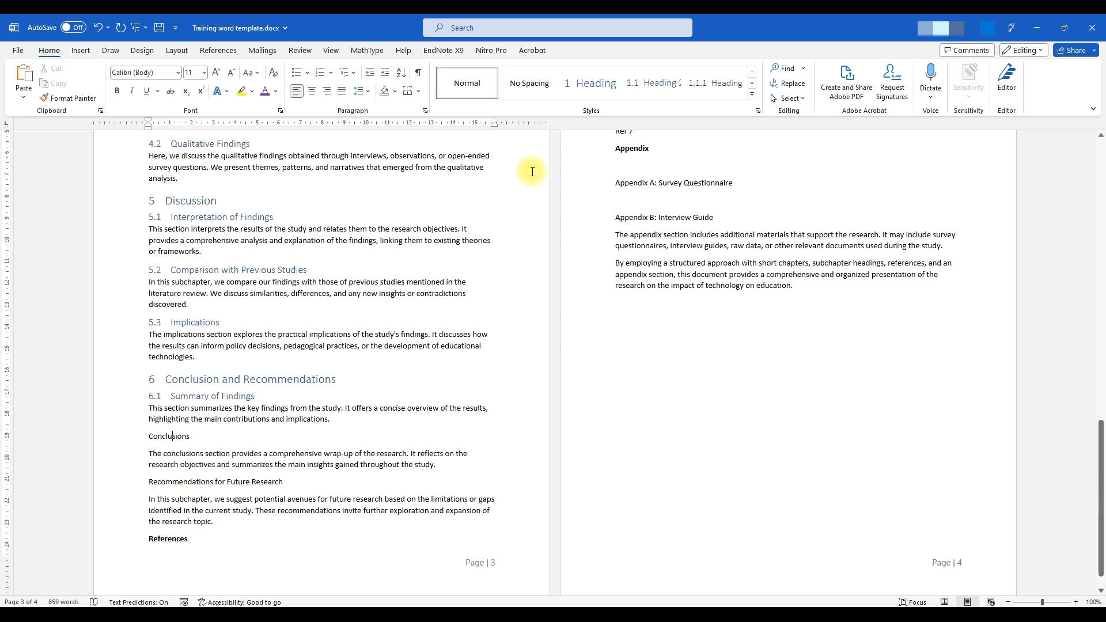
click(650, 82)
click(246, 478)
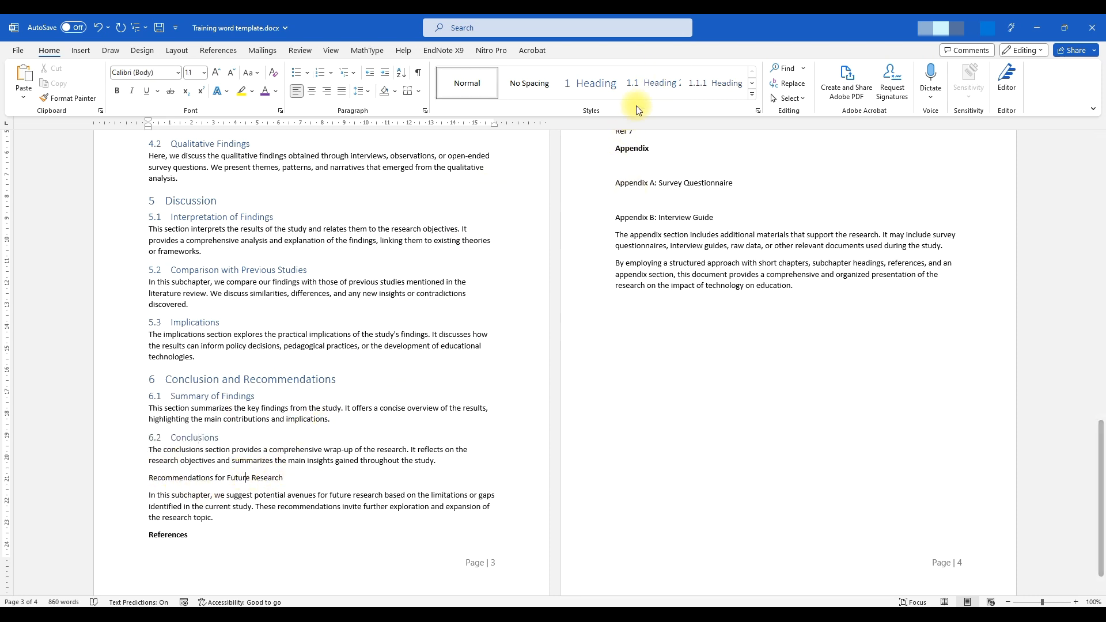
click(650, 84)
Apply the numbered Heading 1 style to the References and Appendix headings
click(177, 532)
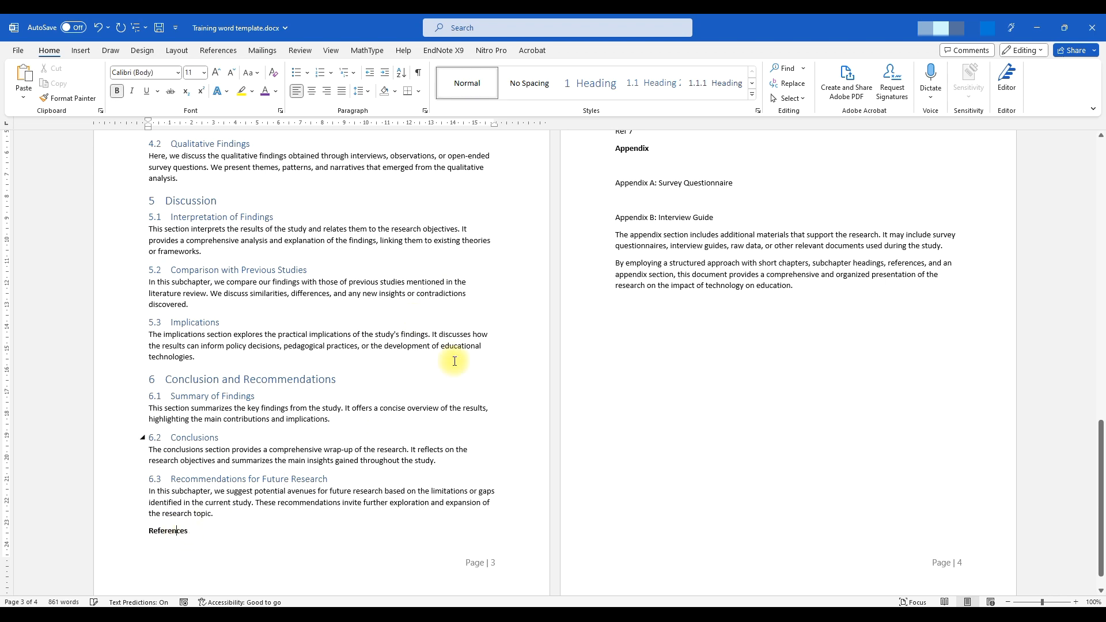
click(587, 86)
scroll(660, 214, up, 1)
scroll(660, 214, up, 3)
click(632, 395)
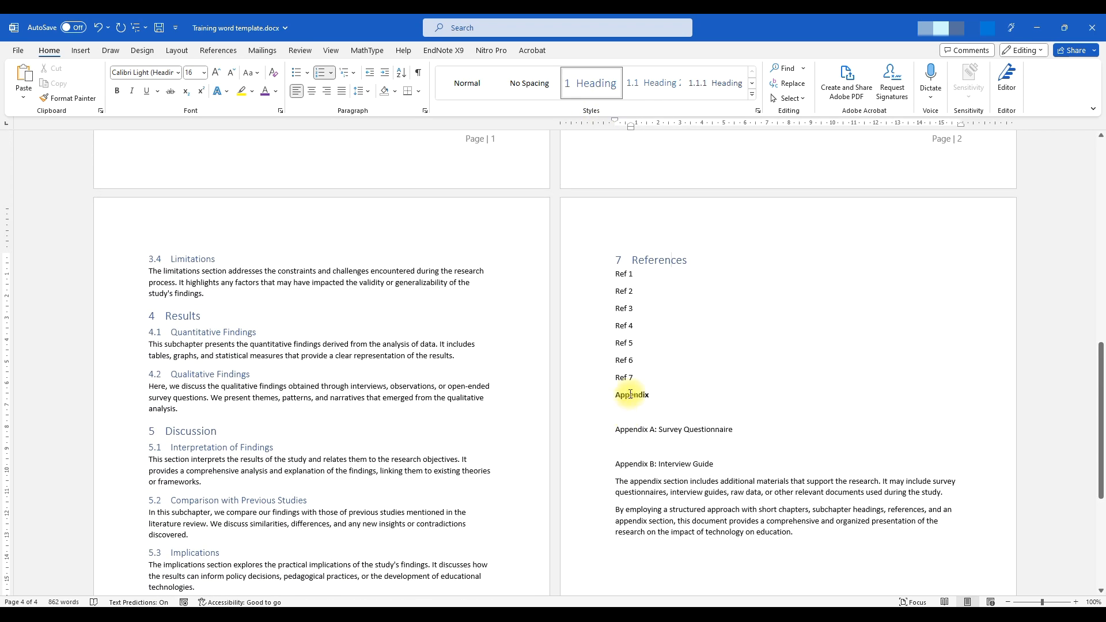
click(589, 91)
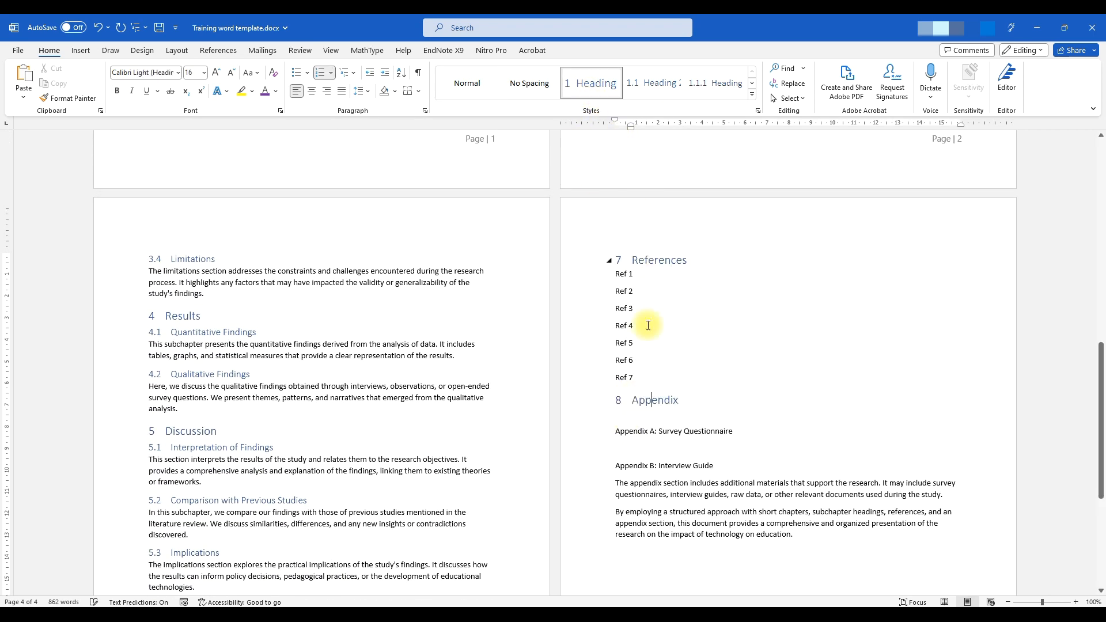
Apply the numbered Heading 1 style to the Appendix A: Survey Questionnaire and Appendix B: Interview Guide headings
click(642, 432)
click(592, 85)
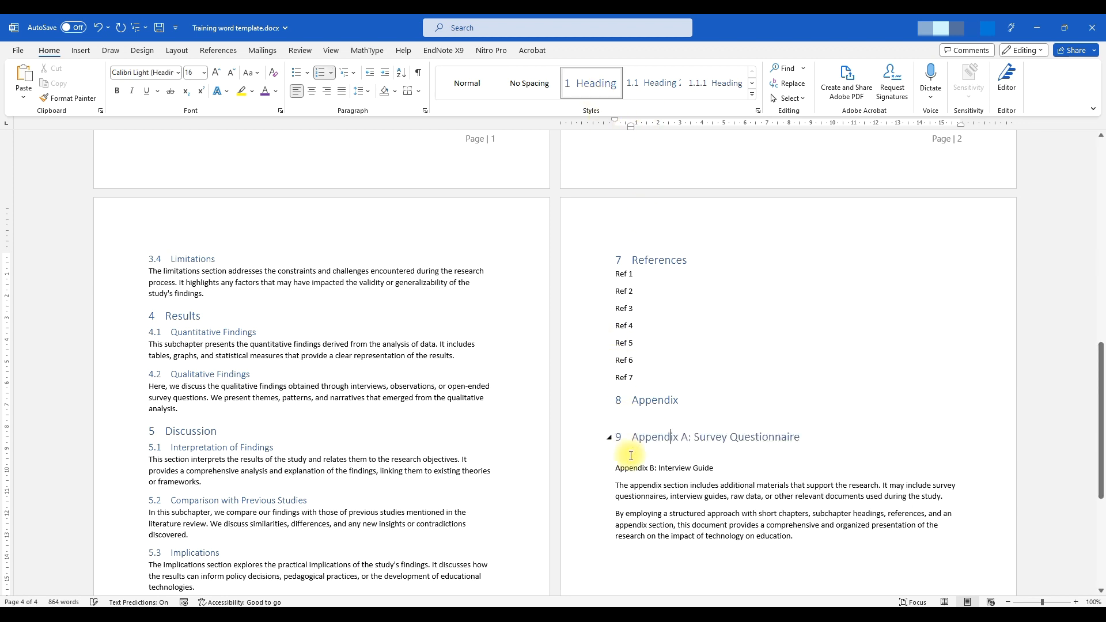
click(641, 451)
click(589, 92)
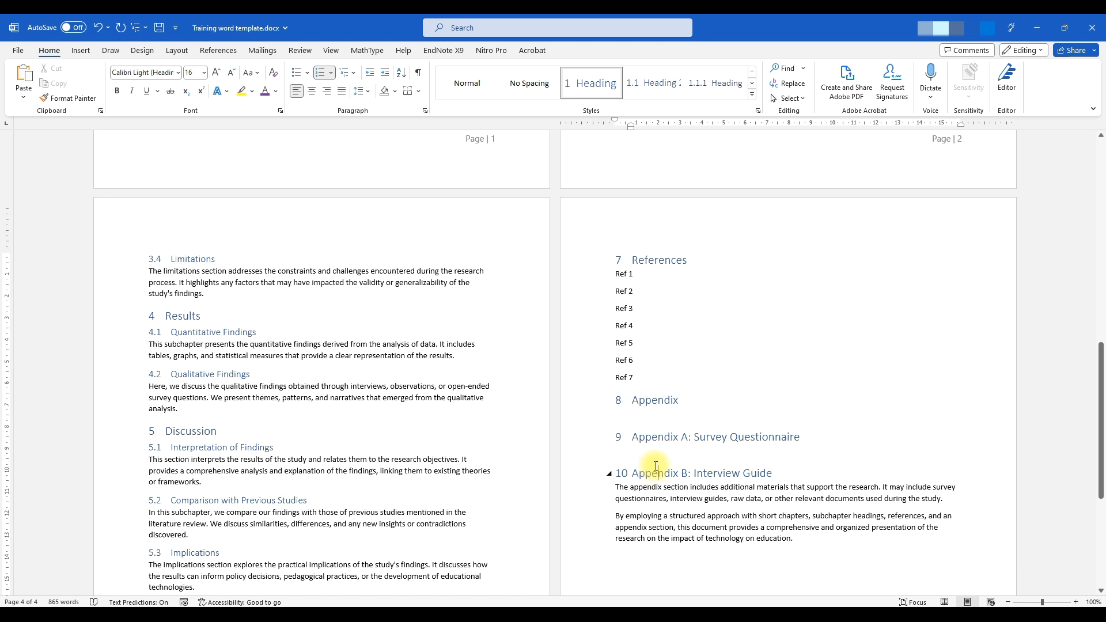
Remove the automatic numbers from the Appendix, Appendix A and Appendix B headings
scroll(698, 451, down, 3)
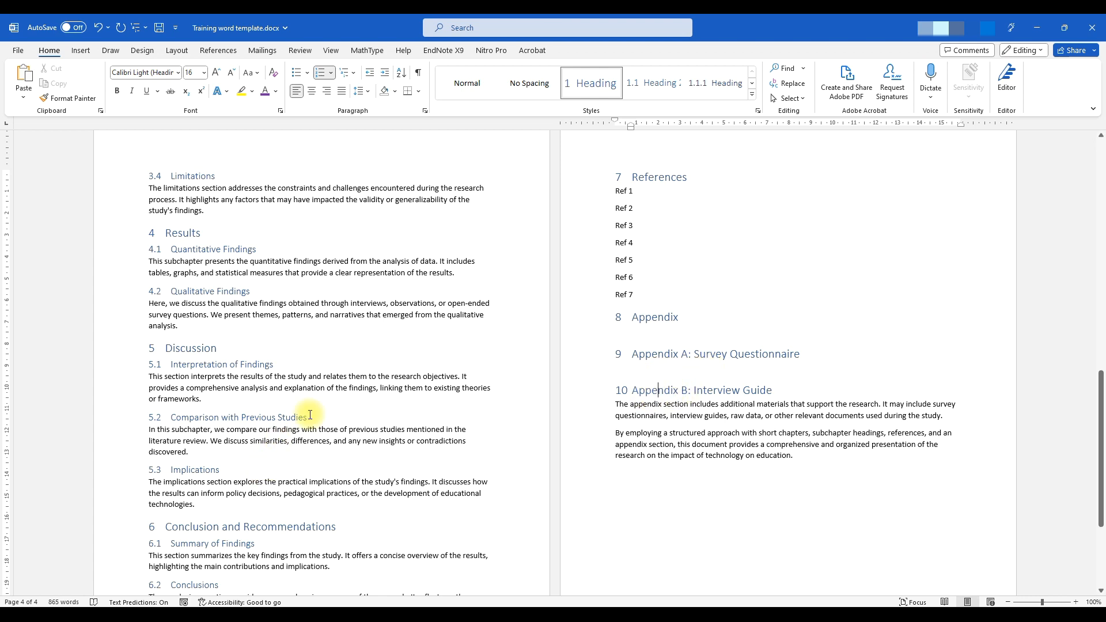
scroll(583, 320, down, 3)
scroll(584, 320, up, 5)
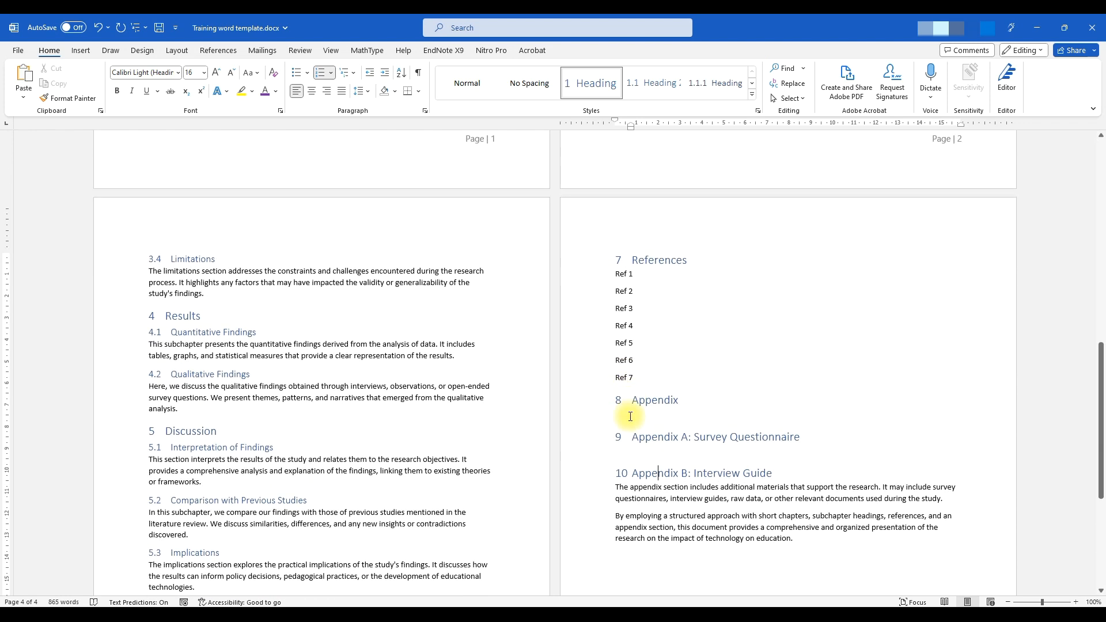
click(634, 403)
key(BackSpace)
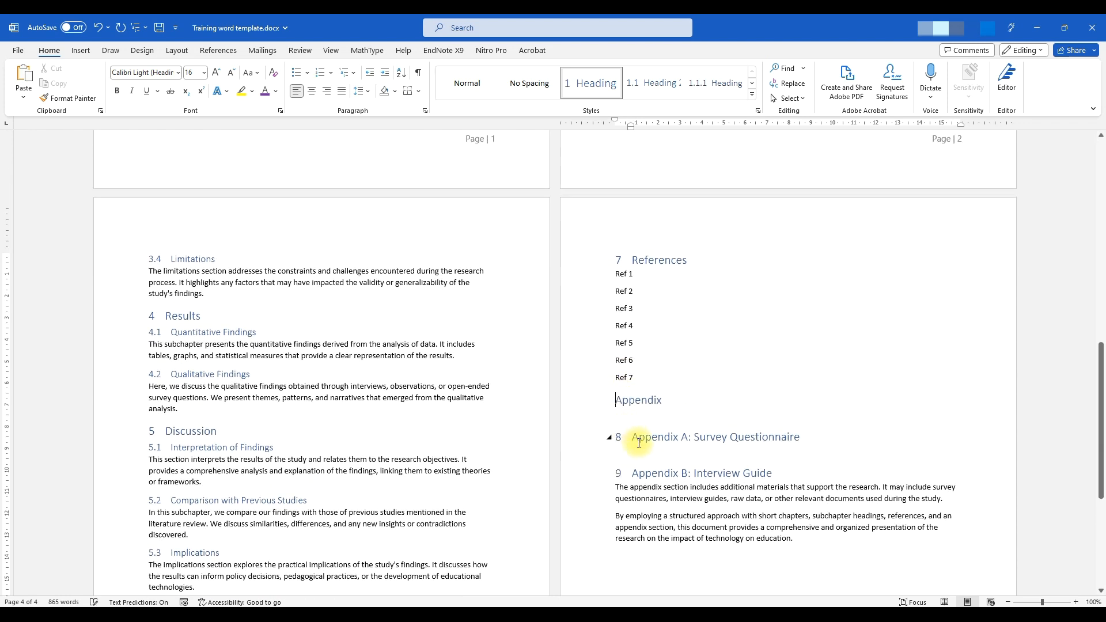
key(BackSpace)
click(633, 473)
key(BackSpace)
click(662, 492)
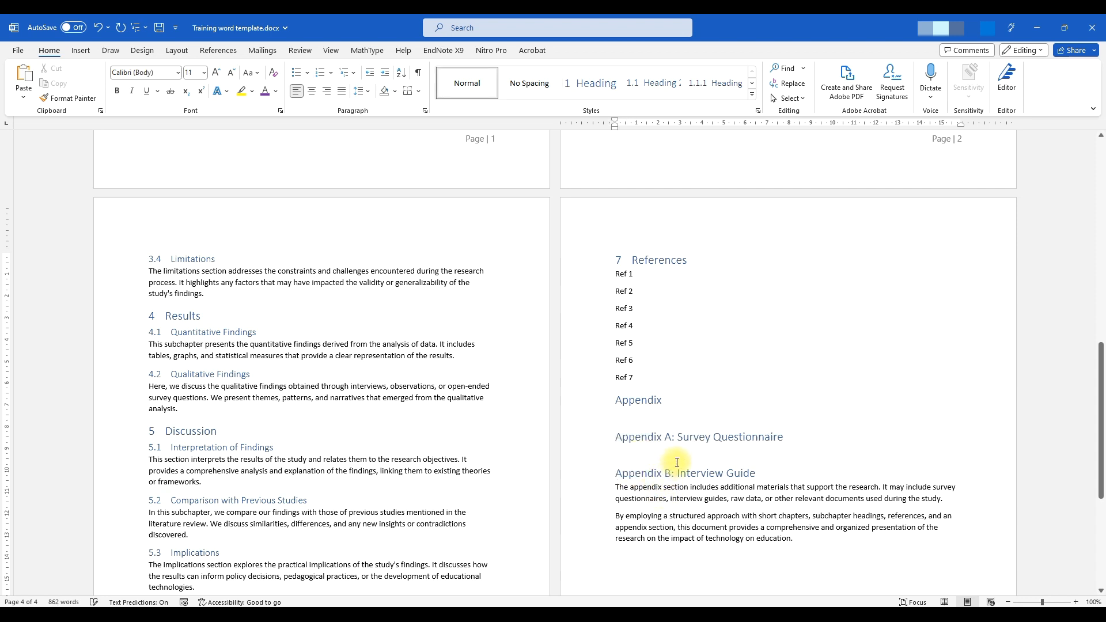
Change the Appendix A: Survey Questionnaire and Appendix B: Interview Guide headings to the Heading 2 style
click(654, 438)
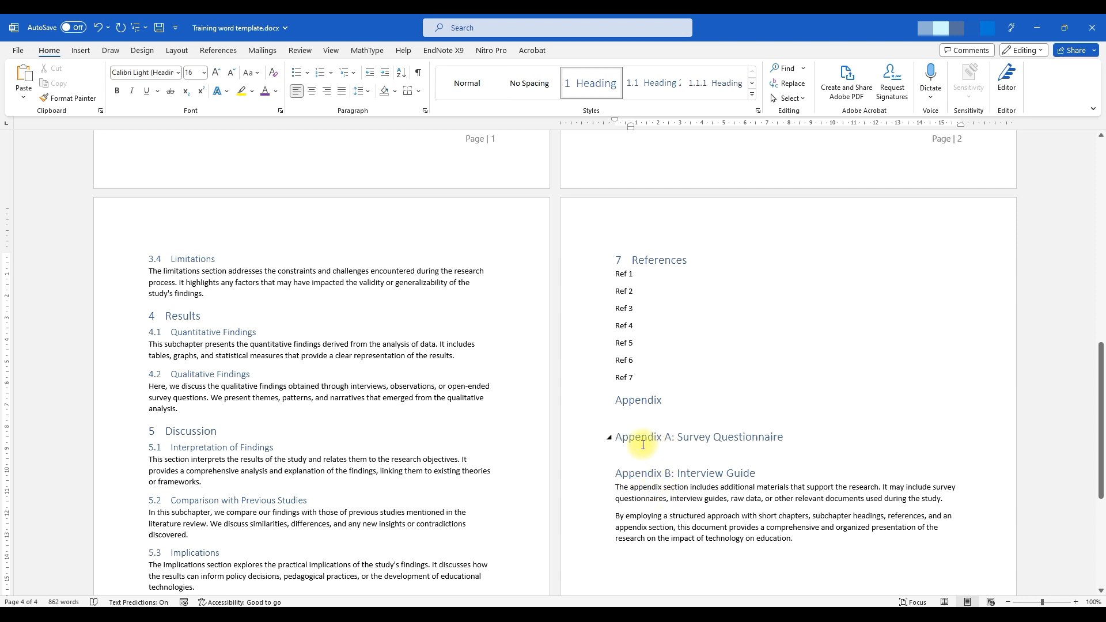
click(646, 84)
click(648, 467)
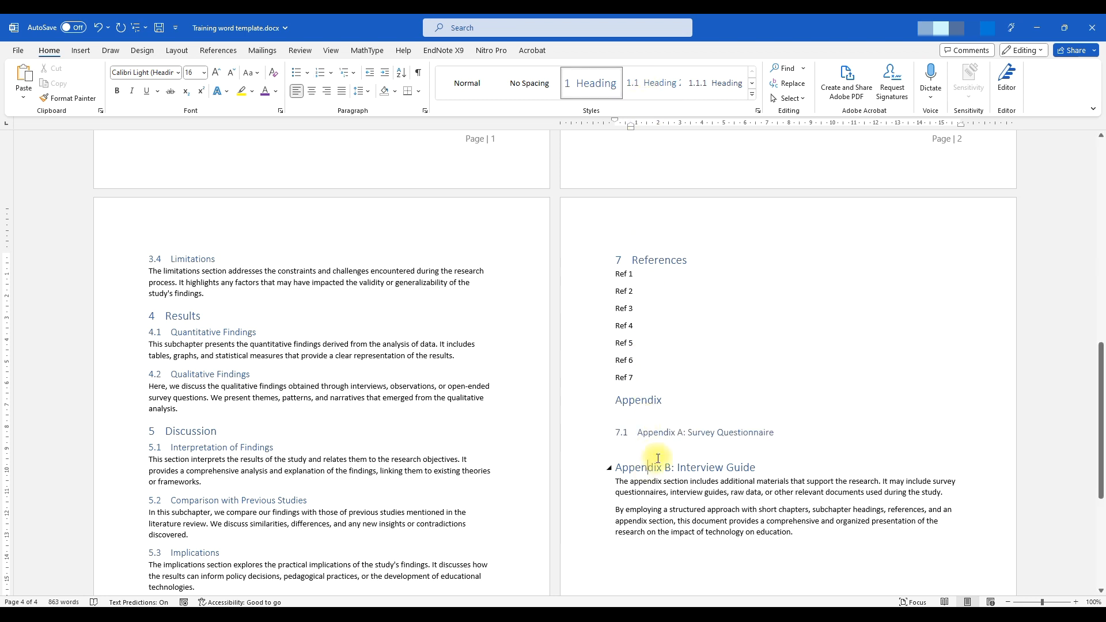
click(644, 88)
Remove the automatic numbers from the Heading 2 lines for Appendix A and Appendix B
click(638, 442)
click(638, 430)
key(BackSpace)
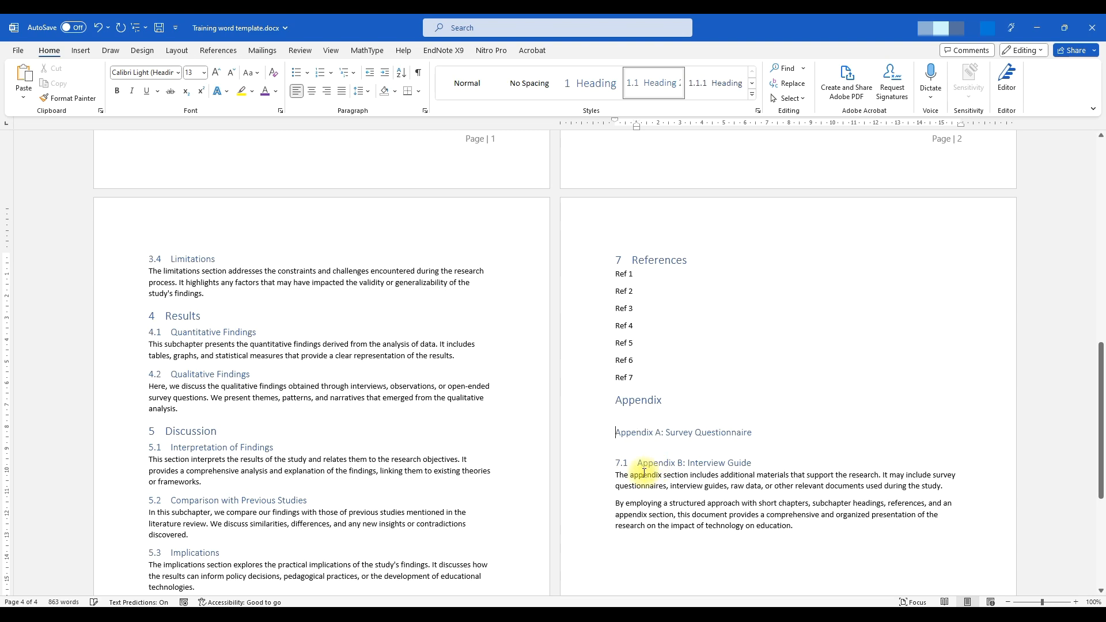
click(639, 464)
key(BackSpace)
click(650, 488)
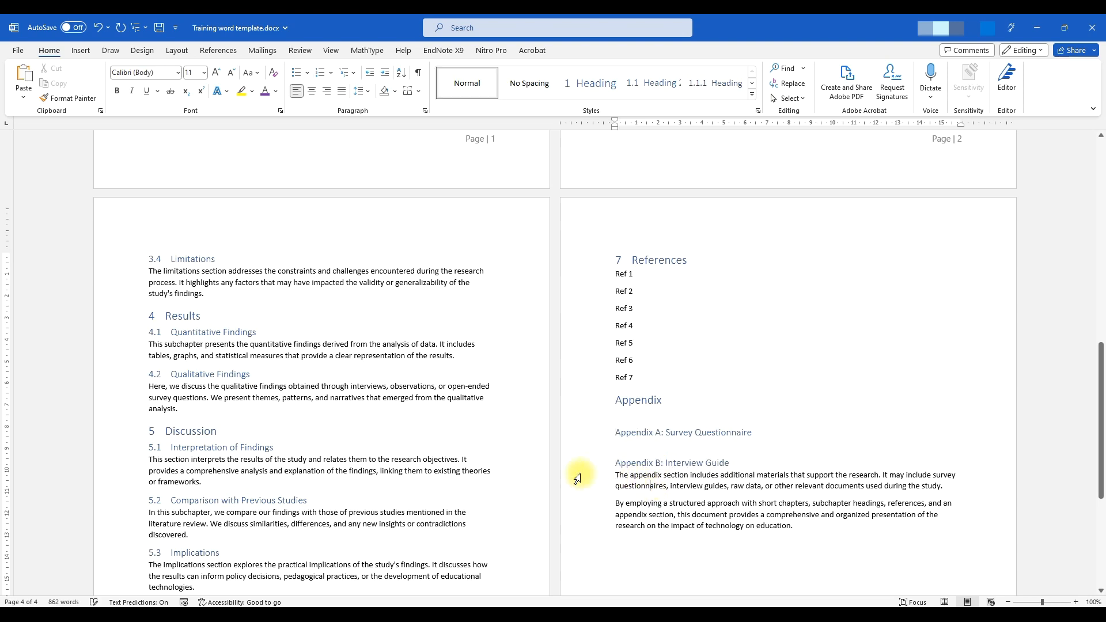
Update the entire table of contents so it includes the heading numbers and all newly styled headings
scroll(528, 474, down, 5)
scroll(398, 466, up, 9)
scroll(392, 449, up, 10)
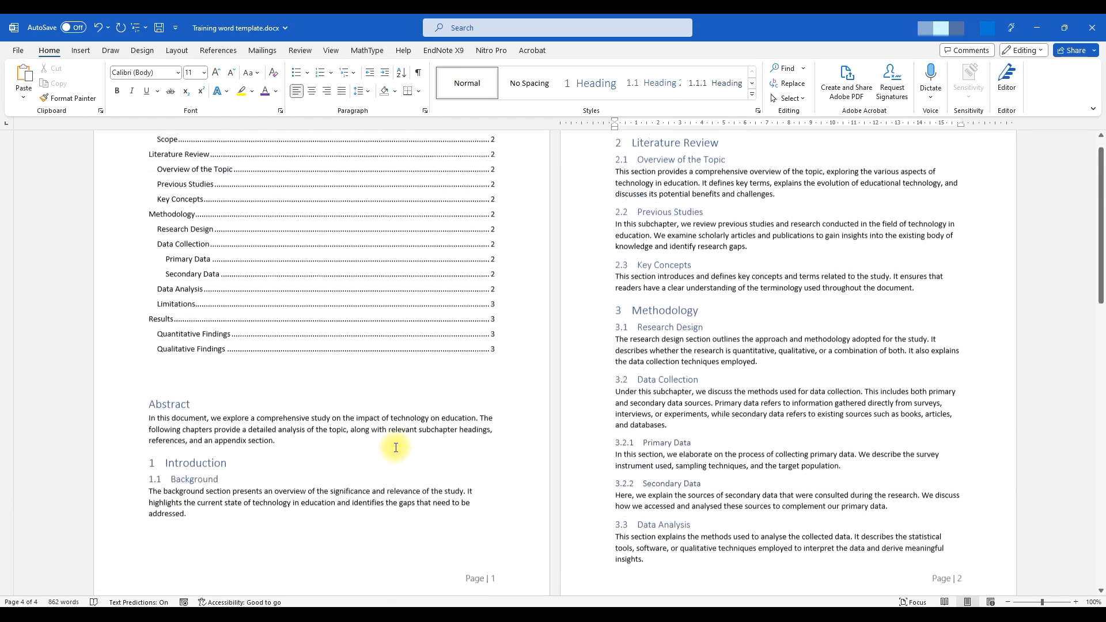
scroll(356, 378, down, 3)
click(297, 296)
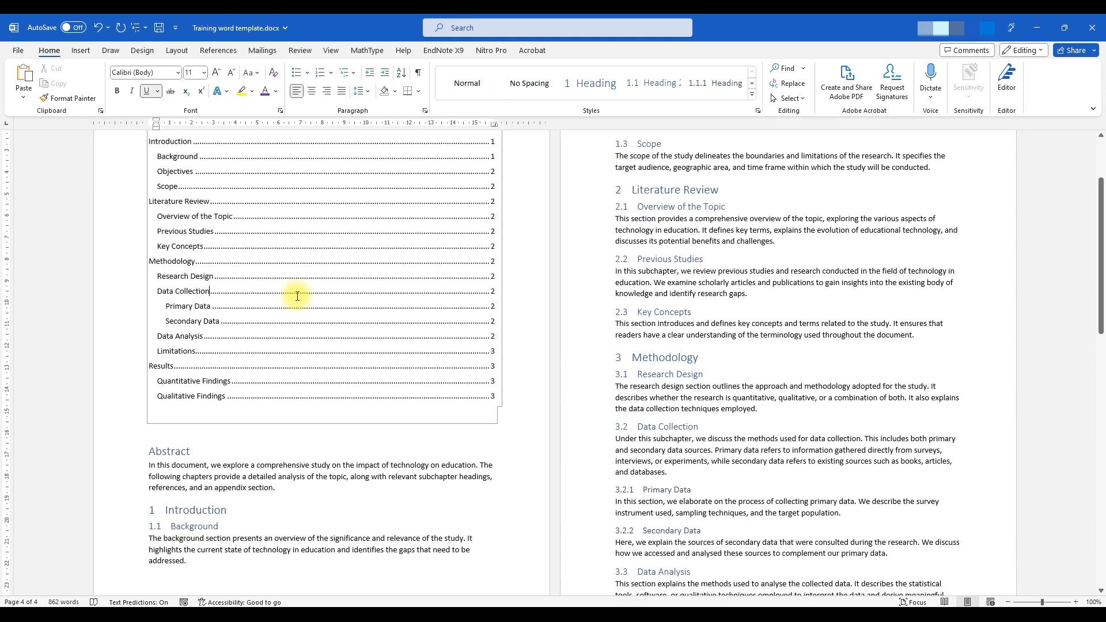
right_click(295, 294)
click(329, 392)
click(553, 337)
Review the updated table of contents from Abstract to Appendix B and follow its link to the Appendix heading
scroll(323, 426, down, 2)
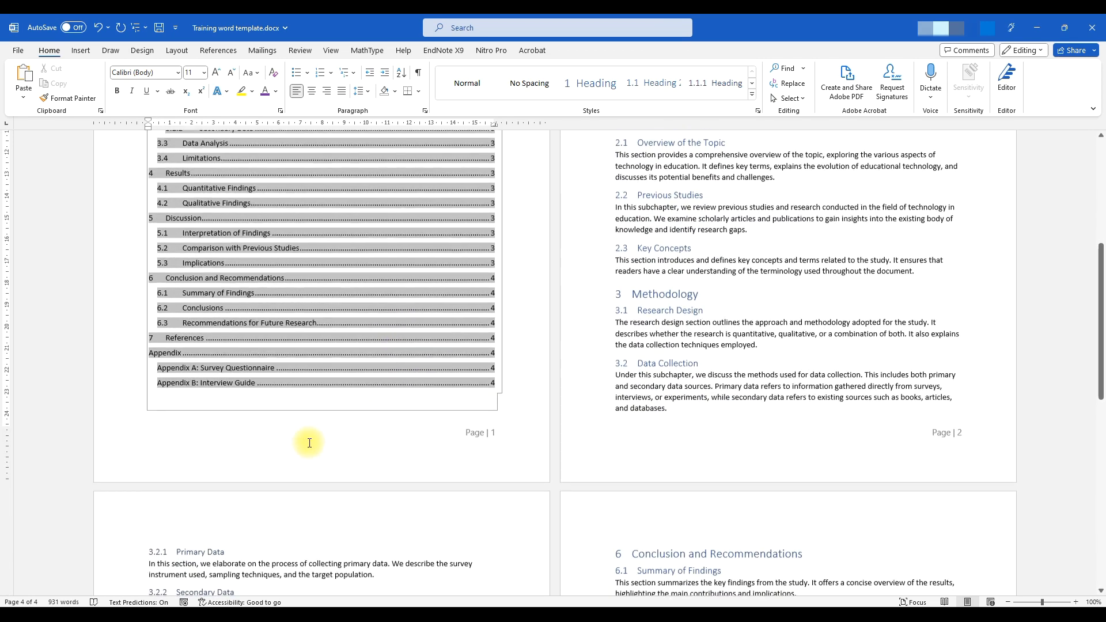
scroll(309, 440, up, 4)
scroll(292, 363, up, 2)
scroll(301, 314, down, 2)
scroll(302, 314, down, 3)
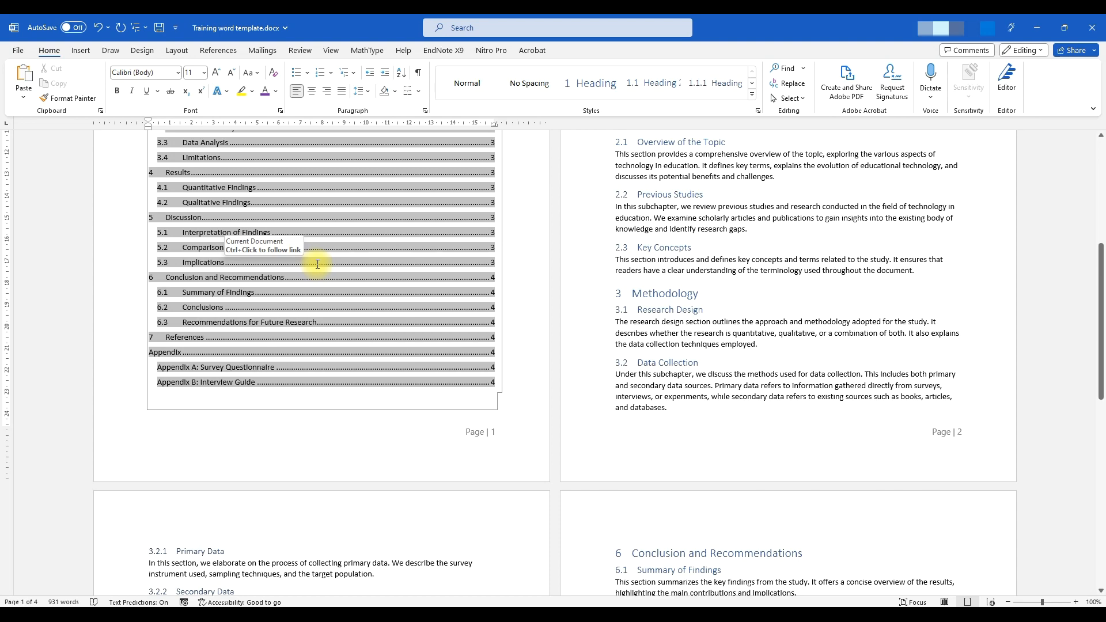
scroll(317, 264, up, 4)
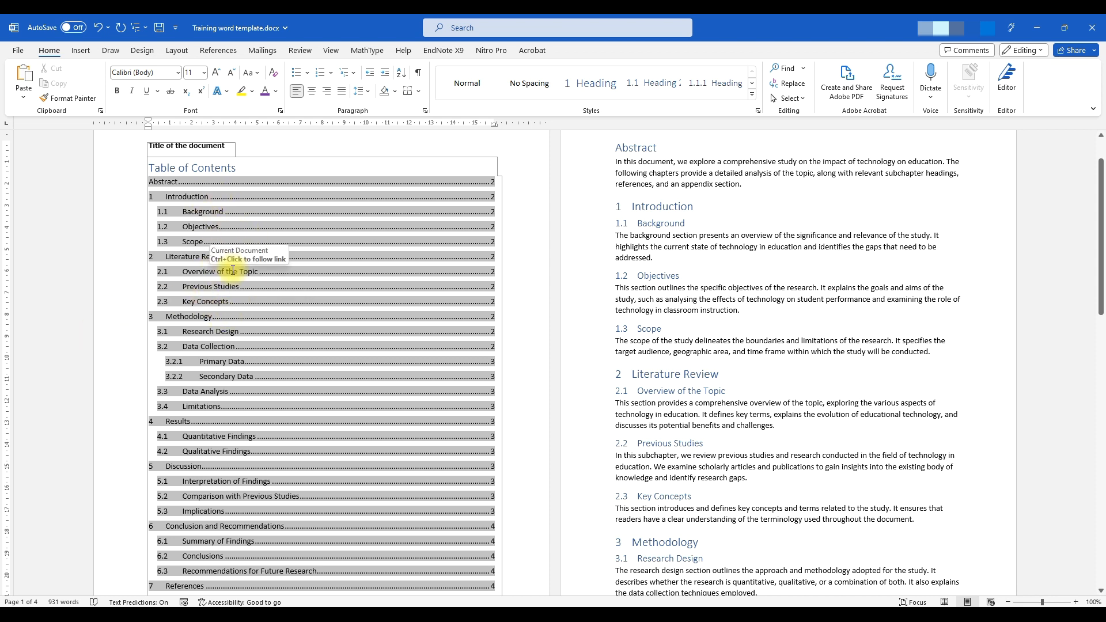
scroll(234, 271, down, 3)
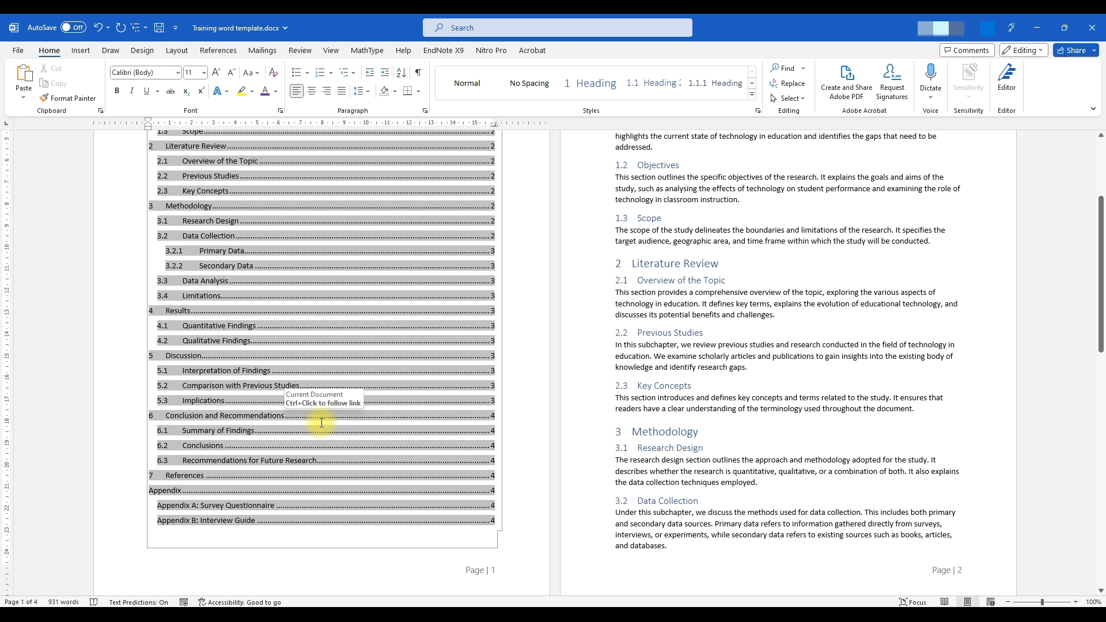
ctrl+click(163, 494)
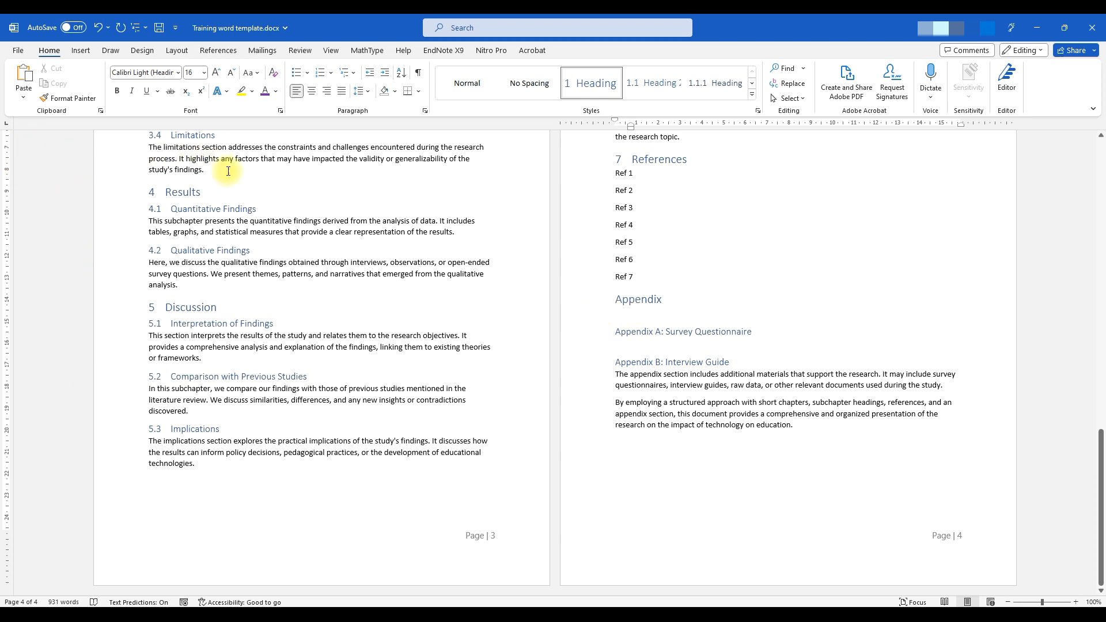
Show the Navigation pane and use it to jump to Abstract, Appendix B: Interview Guide and the beginning of the document
click(330, 49)
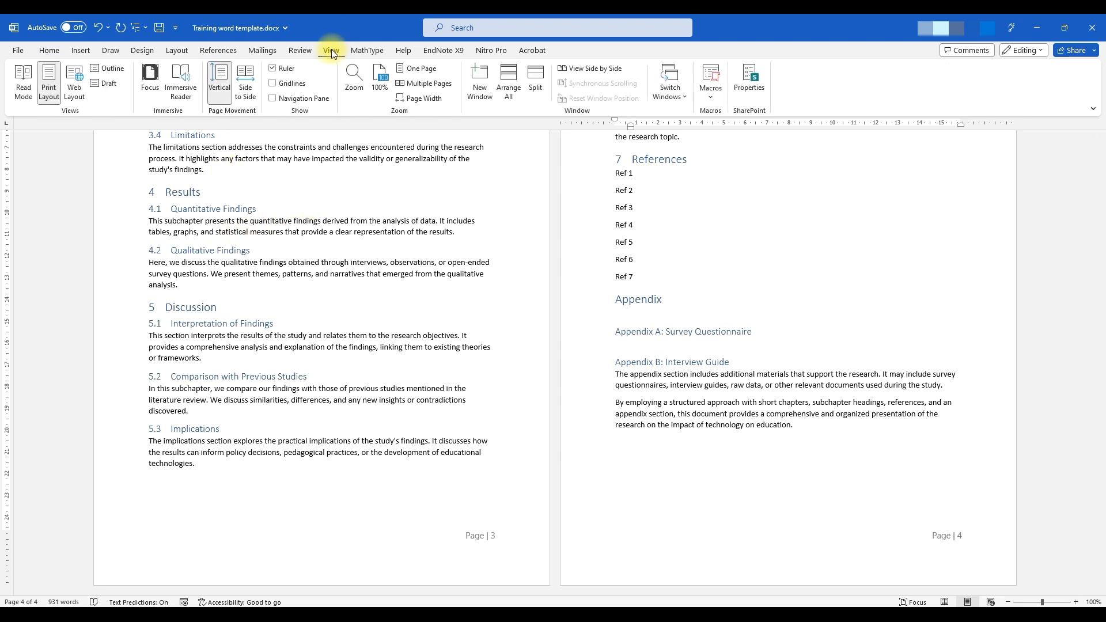
click(282, 101)
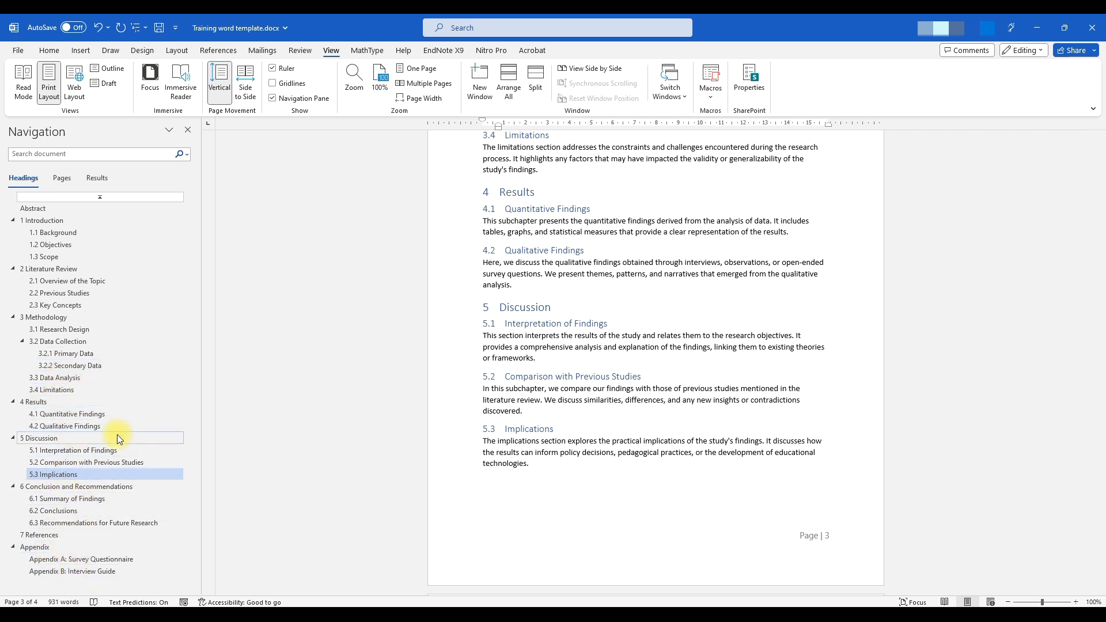
click(32, 208)
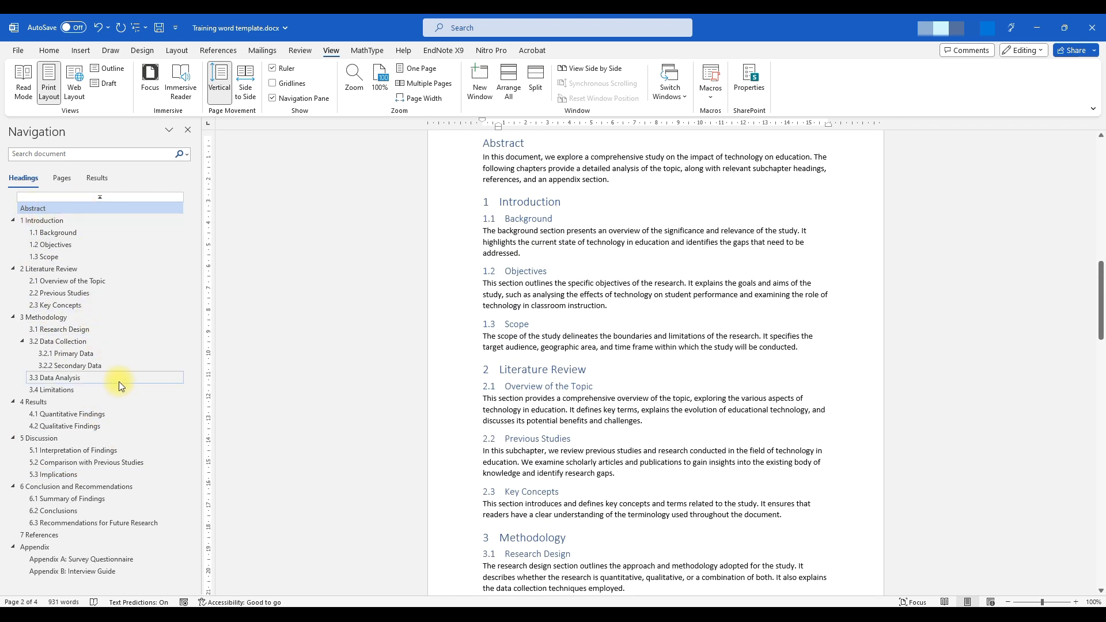
click(63, 574)
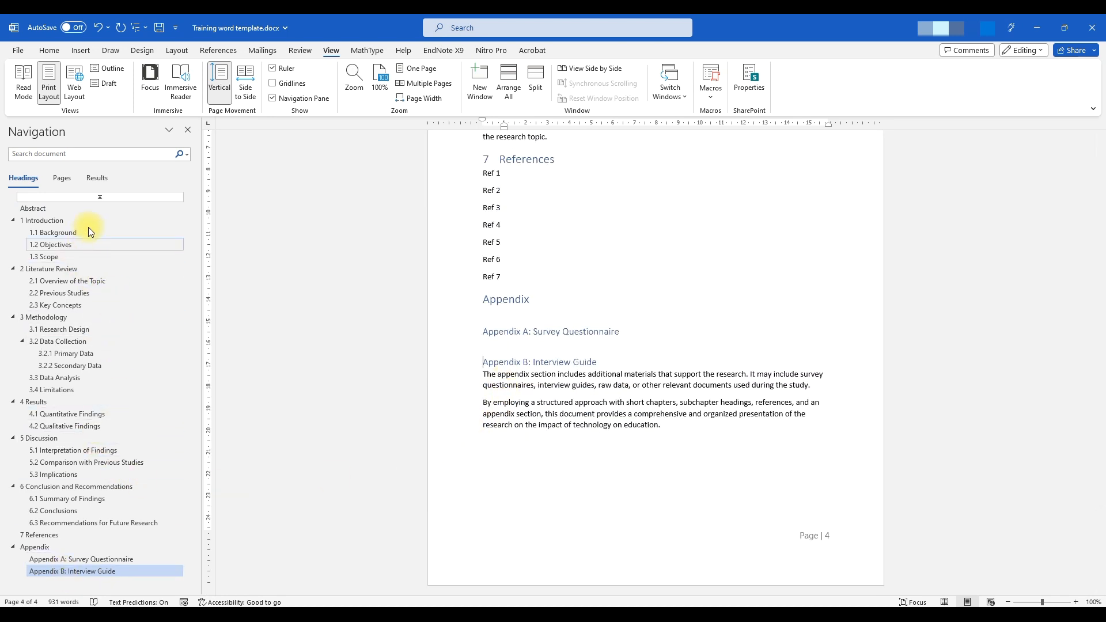
click(101, 197)
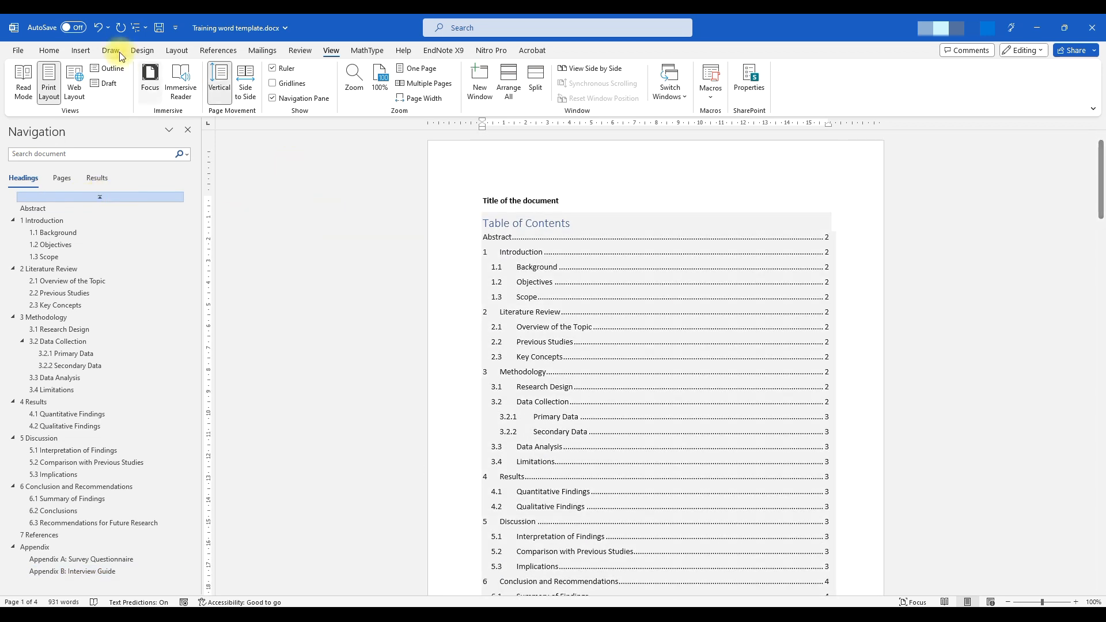
Apply the Title style to the "Title of the document" line above the table of contents
click(51, 51)
click(517, 206)
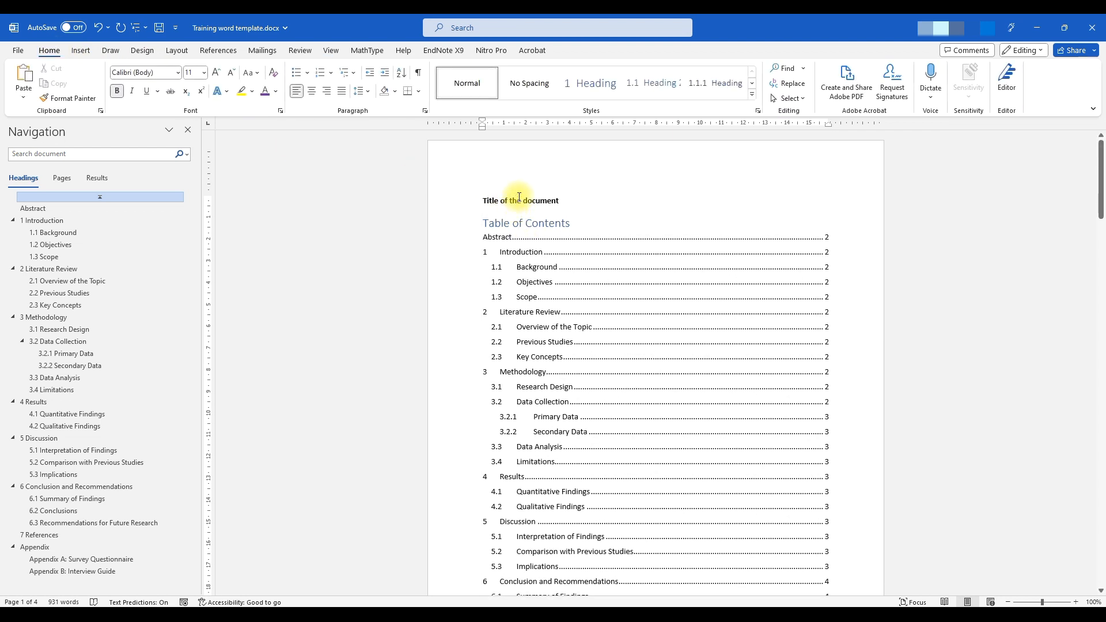
drag(568, 200, 487, 198)
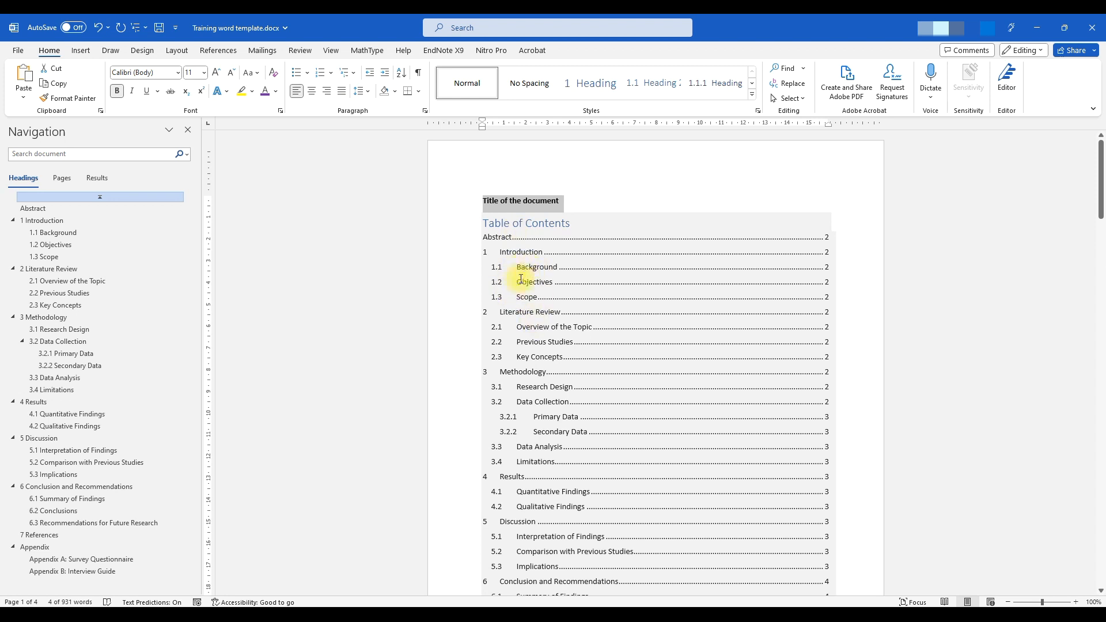
click(753, 96)
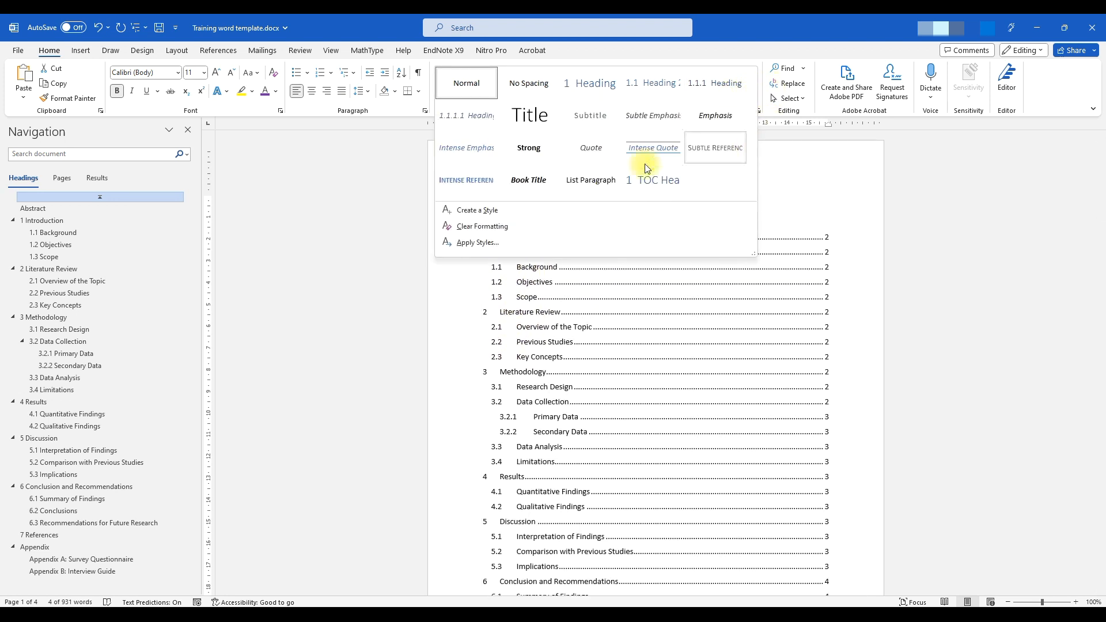
click(535, 122)
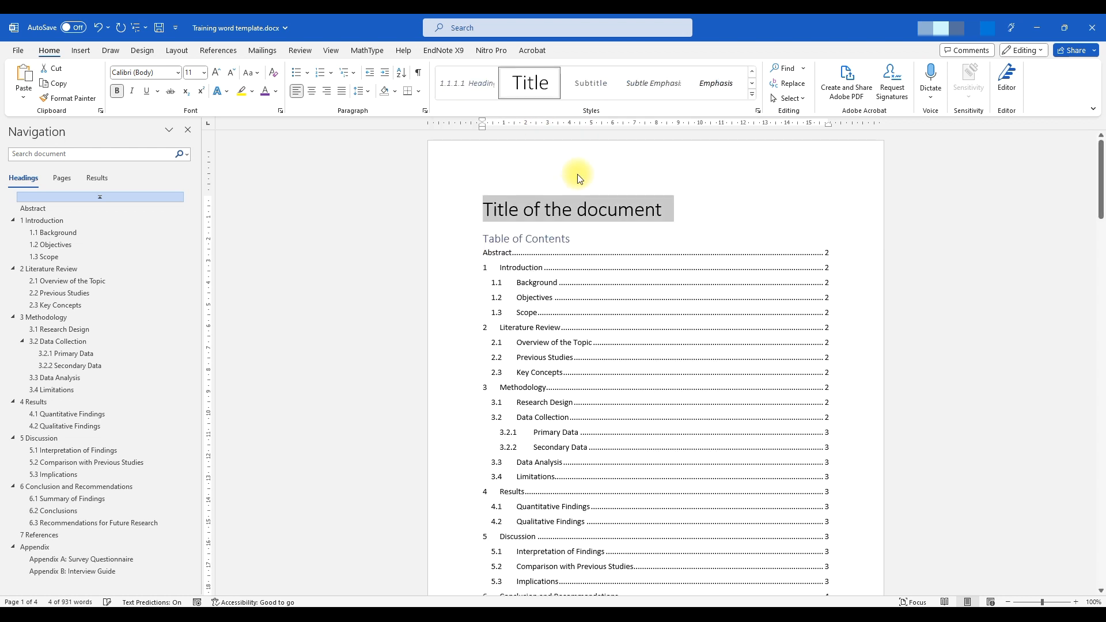
click(585, 211)
click(676, 218)
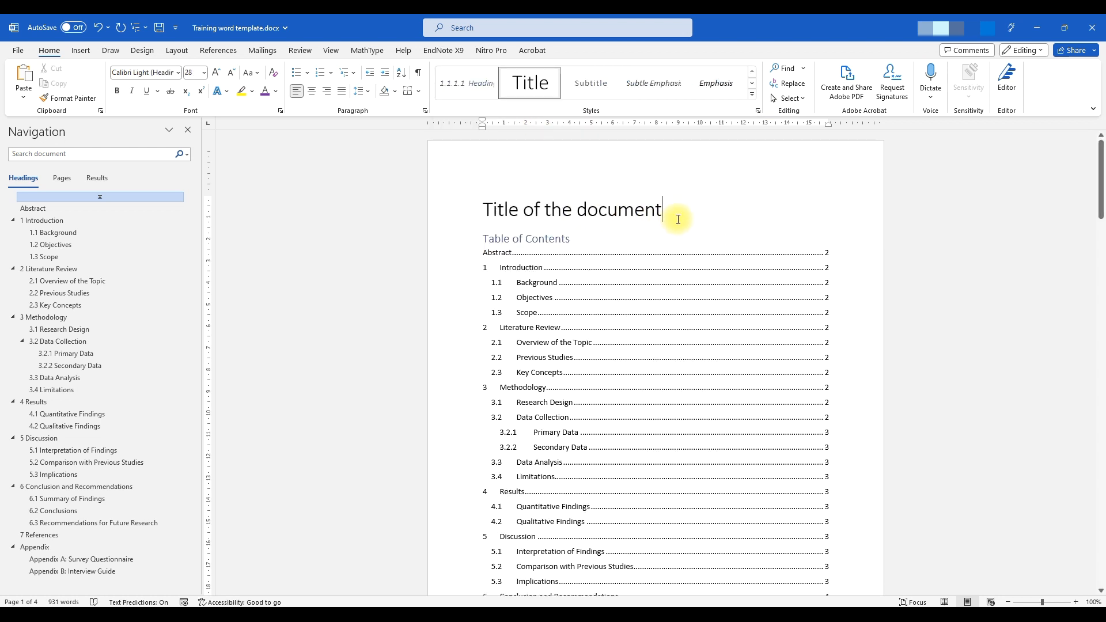
drag(676, 221, 633, 210)
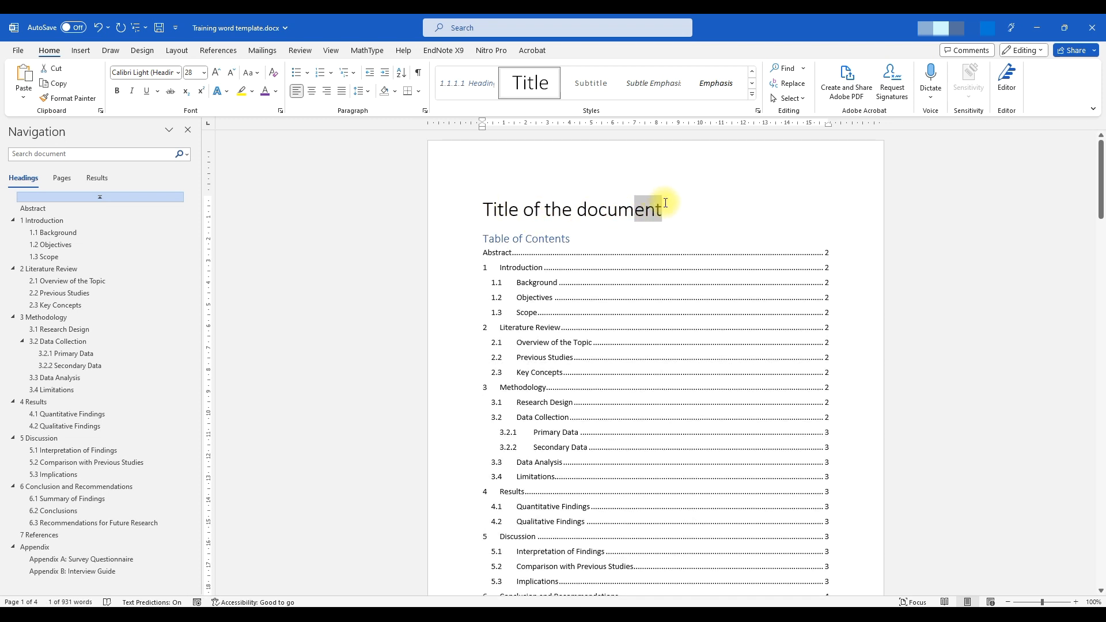
key(Down)
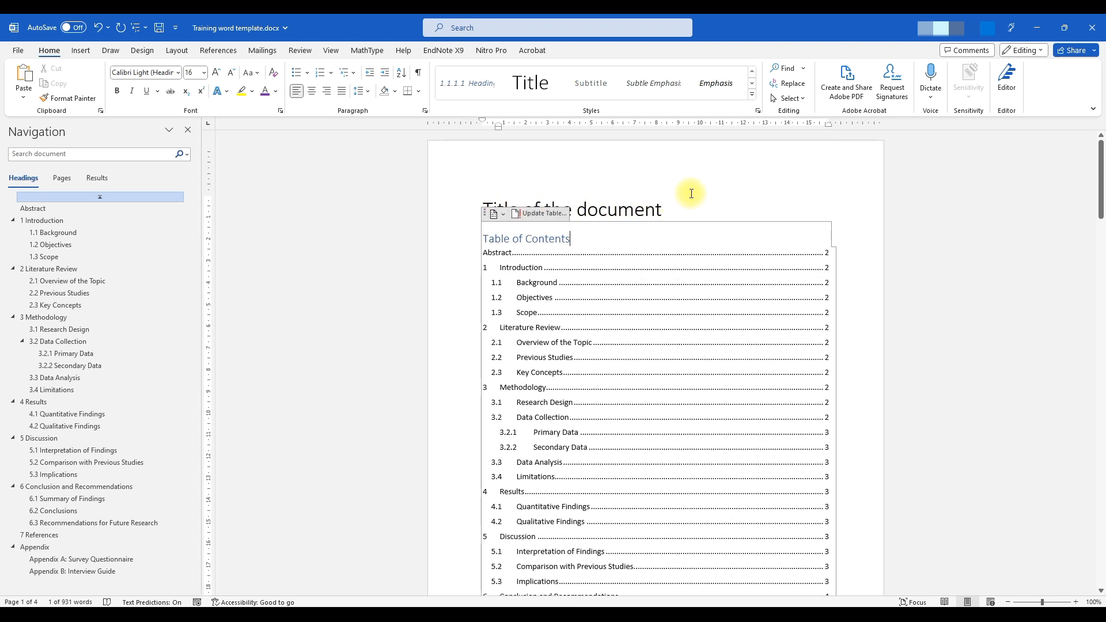
scroll(642, 272, down, 1)
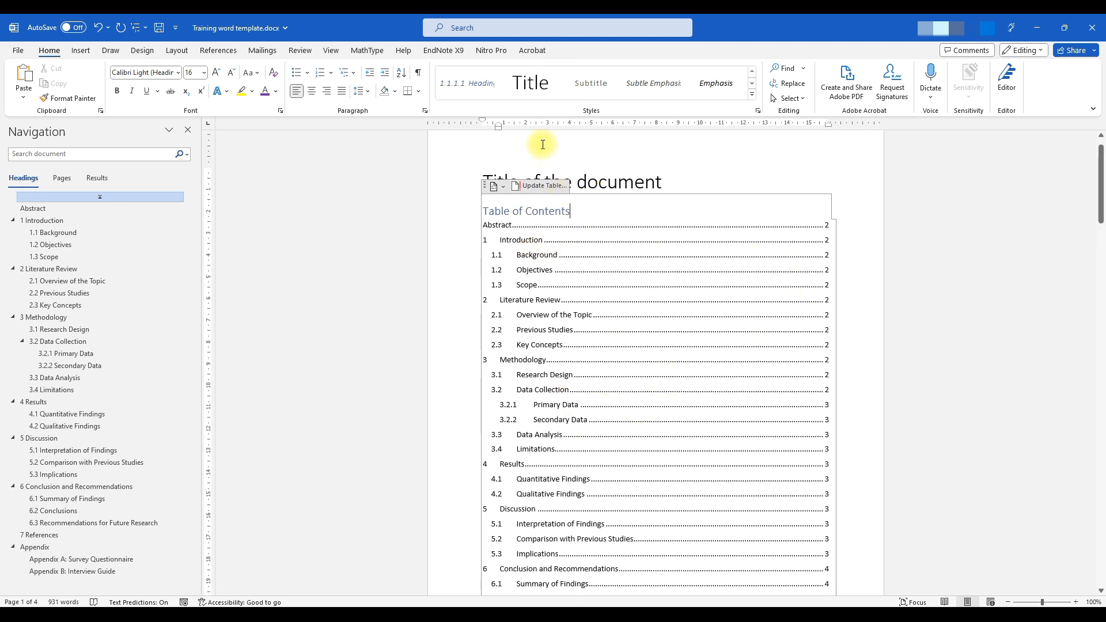
Open the Title style for modification and set its font colour to the standard Purple
right_click(541, 86)
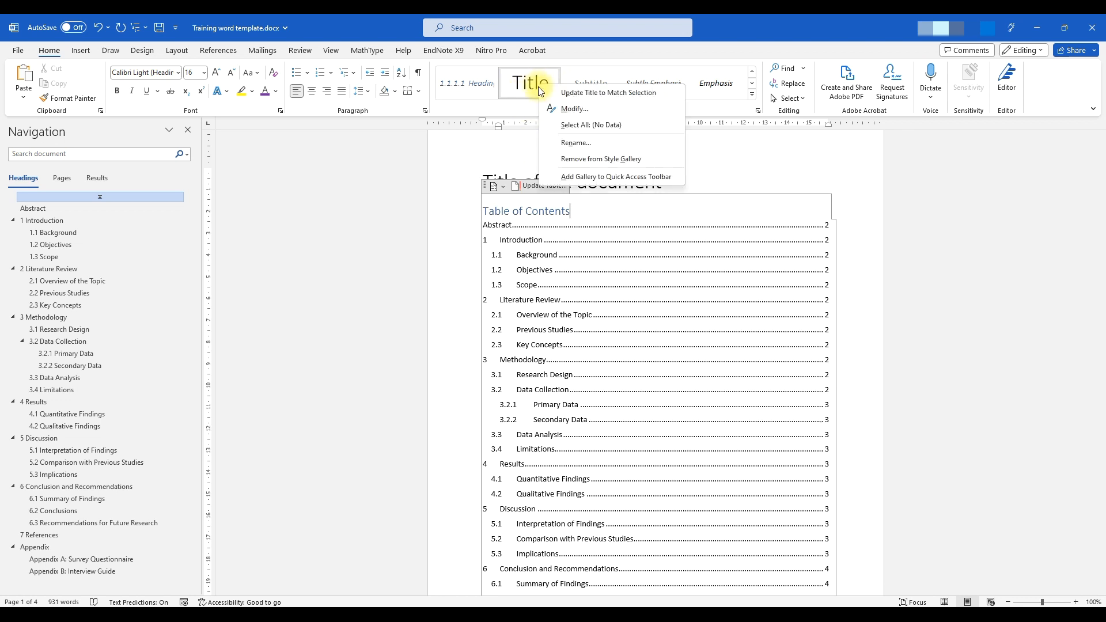
click(582, 111)
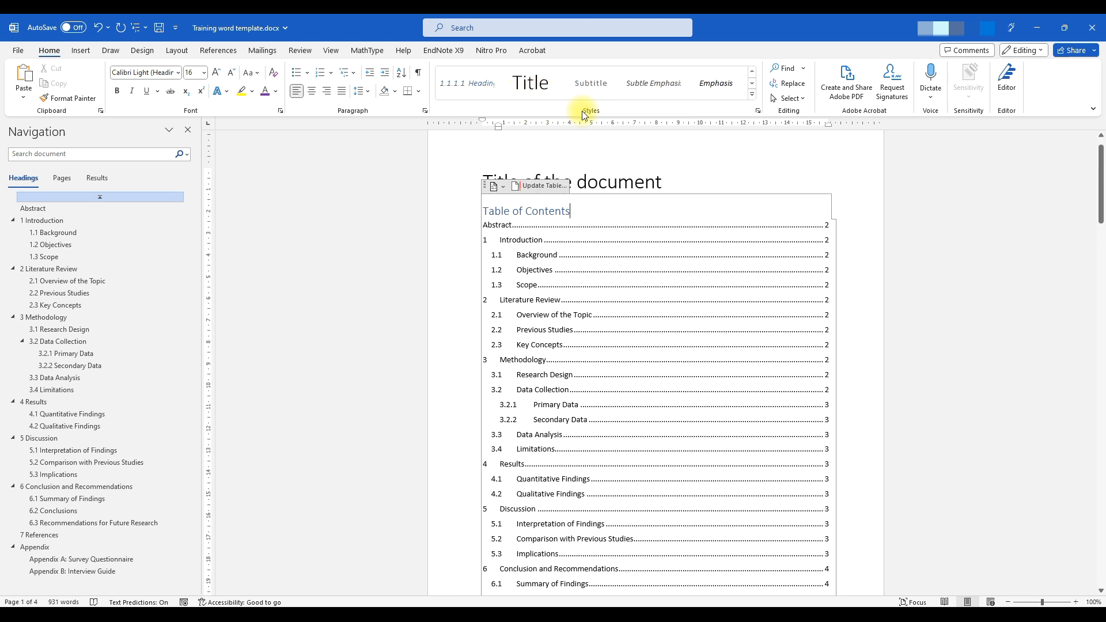
click(605, 256)
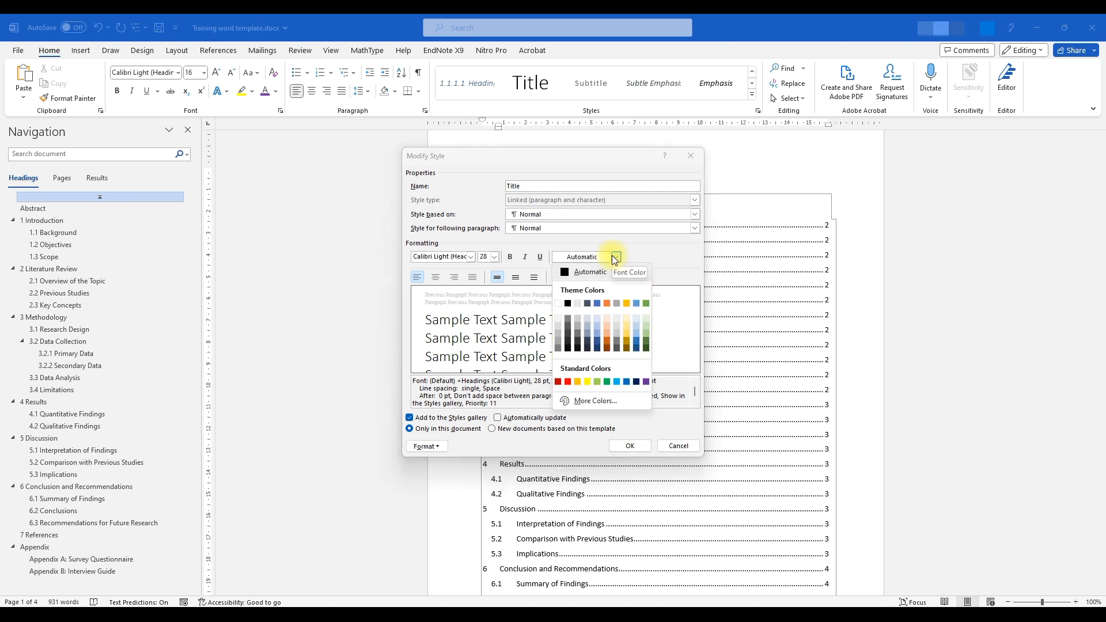
click(646, 381)
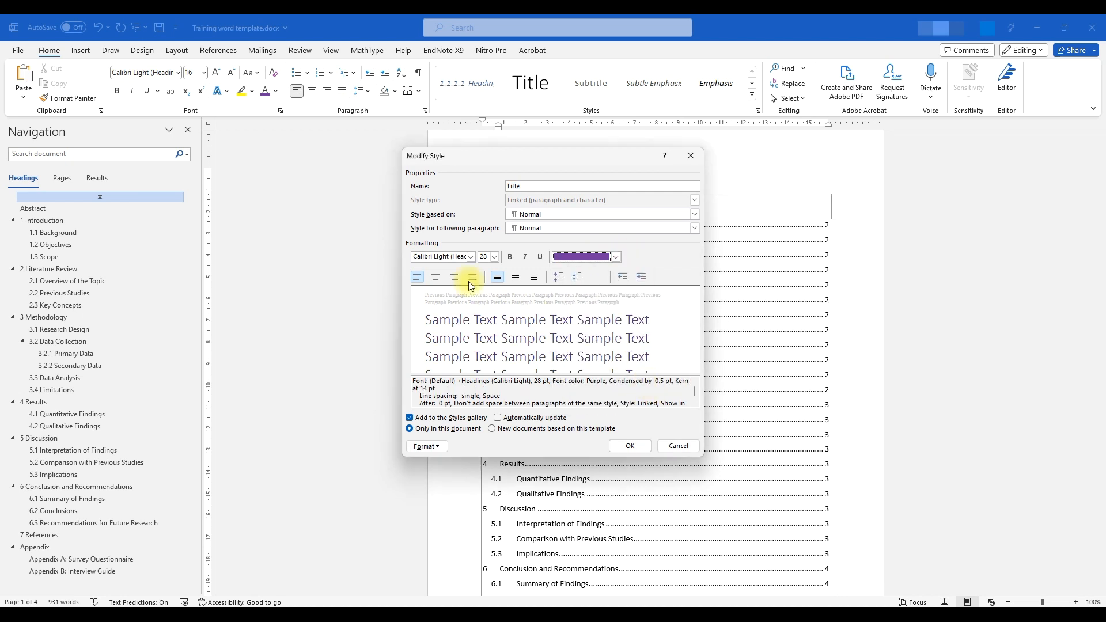
Set the Title style's font to Arial Black at 36 pt and apply the style changes to the document
click(471, 257)
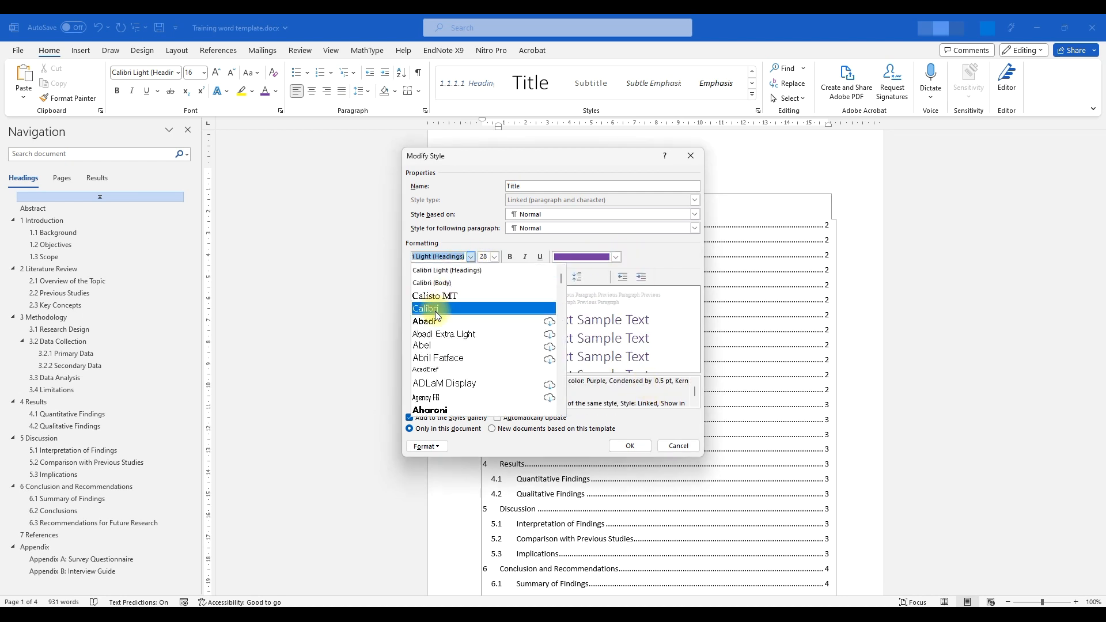
scroll(438, 336, down, 5)
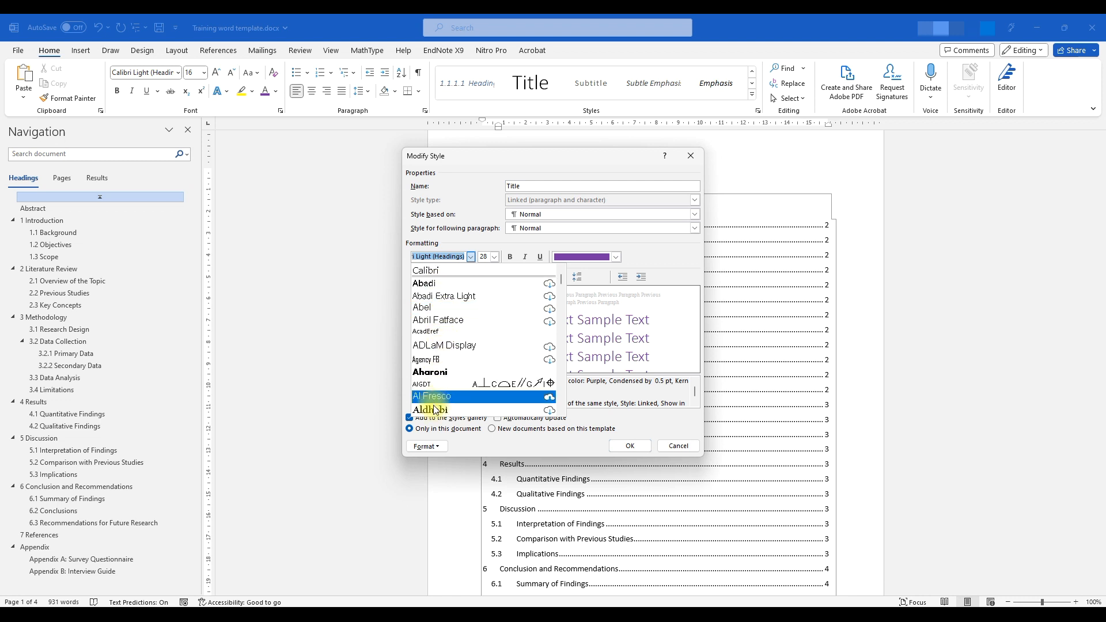
scroll(460, 372, down, 5)
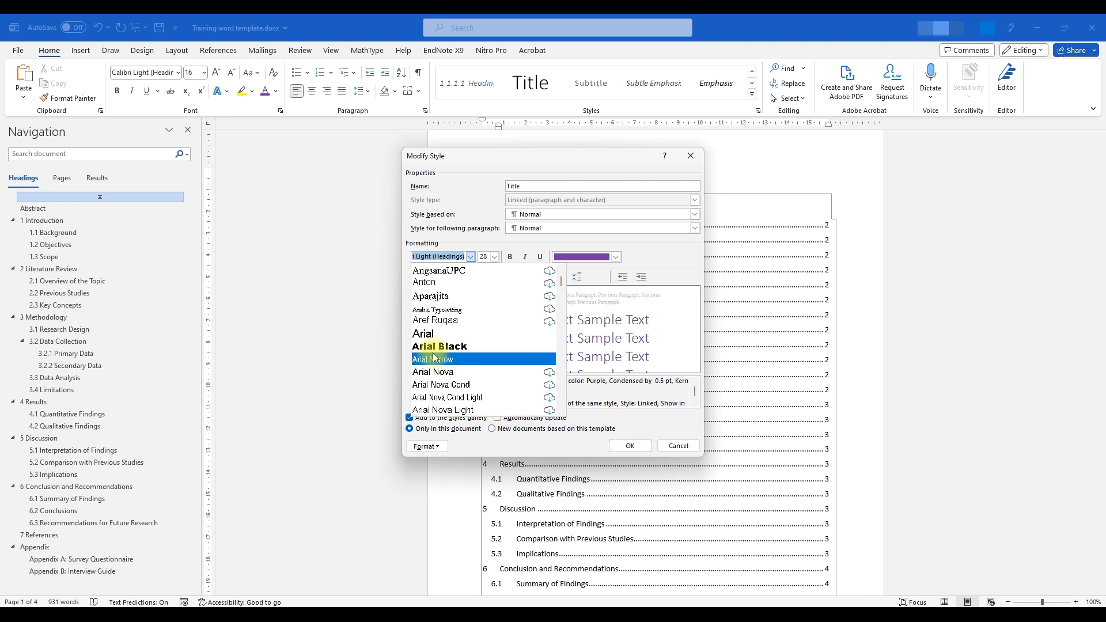
click(426, 343)
click(629, 447)
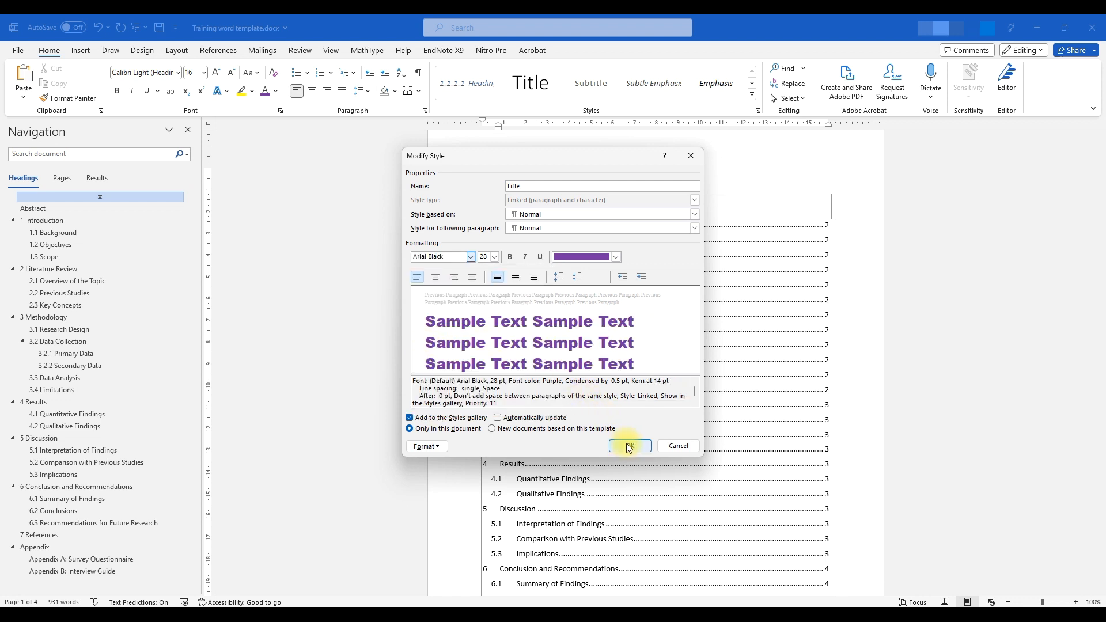
click(497, 257)
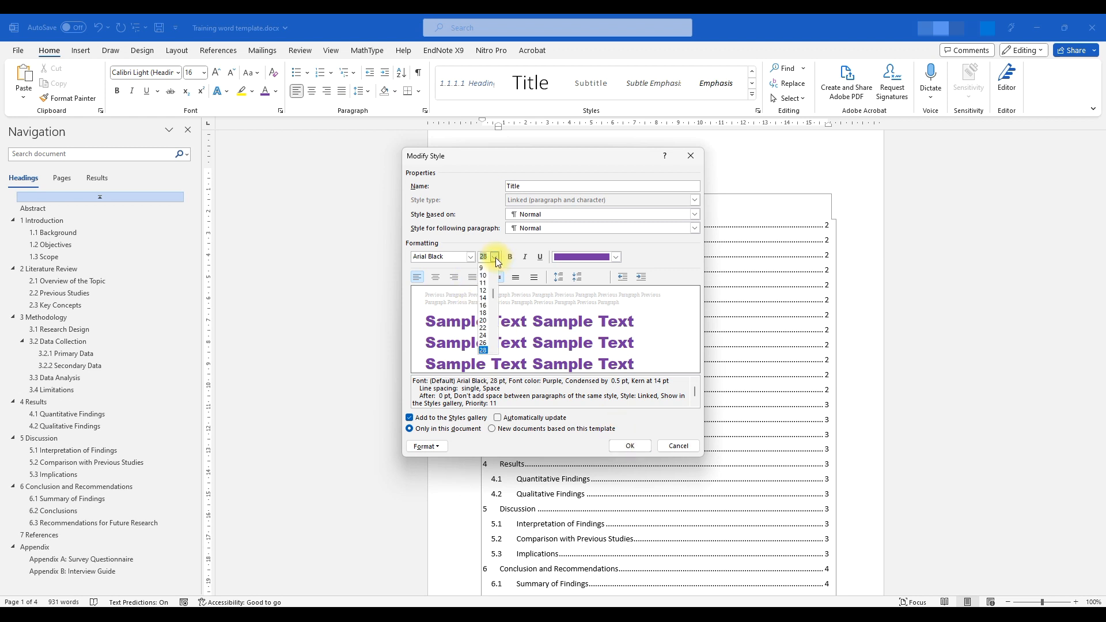
click(483, 343)
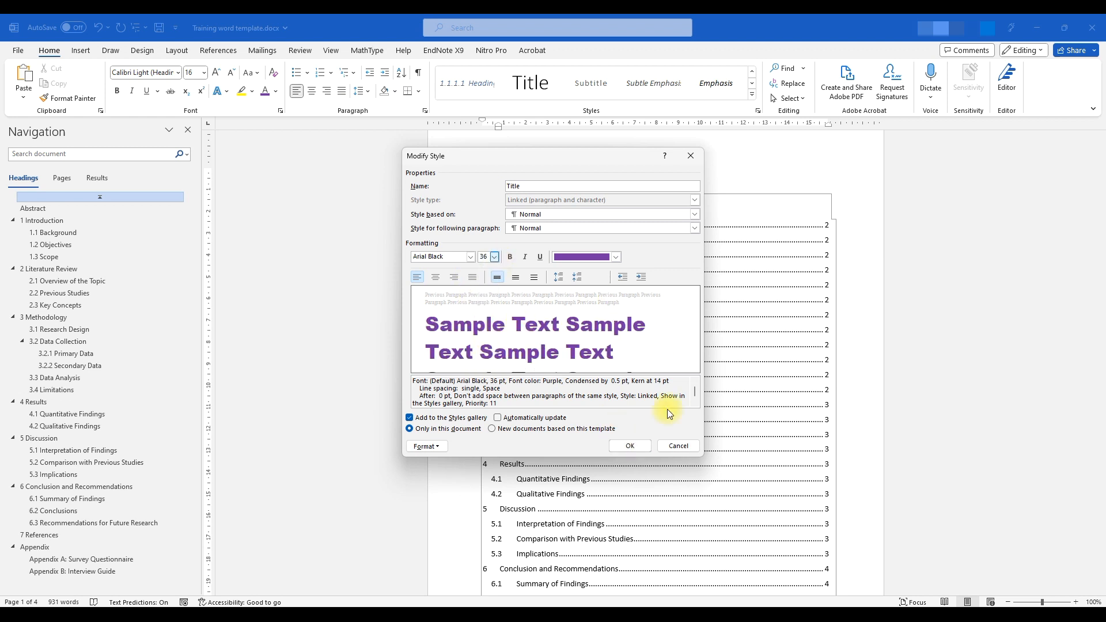
click(625, 446)
click(826, 183)
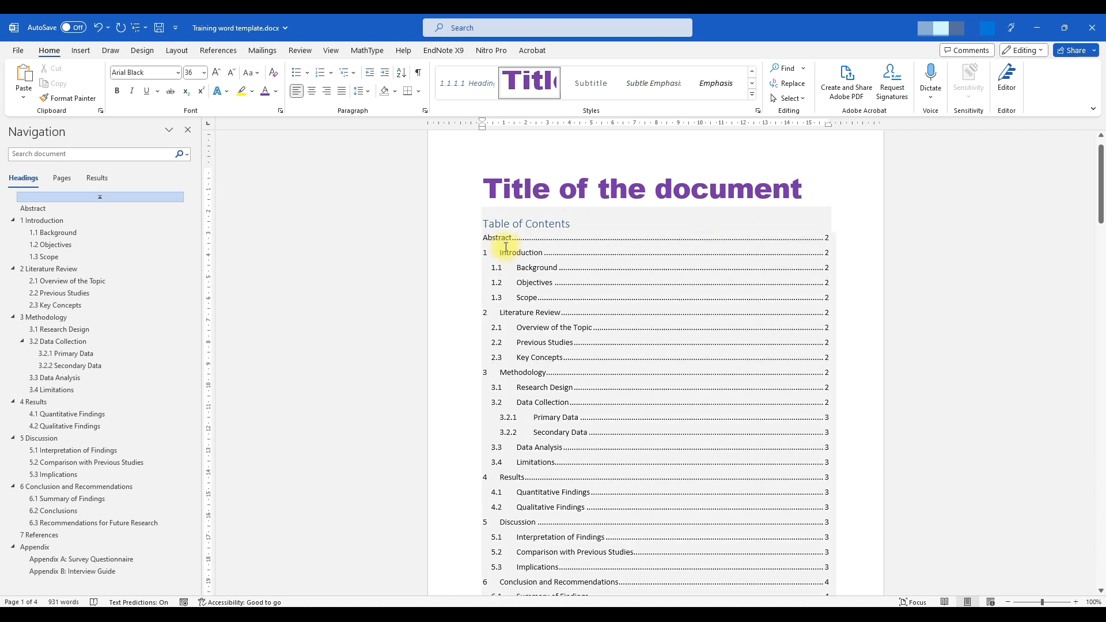
Check which heading styles are assigned to the Introduction and Background headings
scroll(573, 251, down, 1)
scroll(573, 251, down, 12)
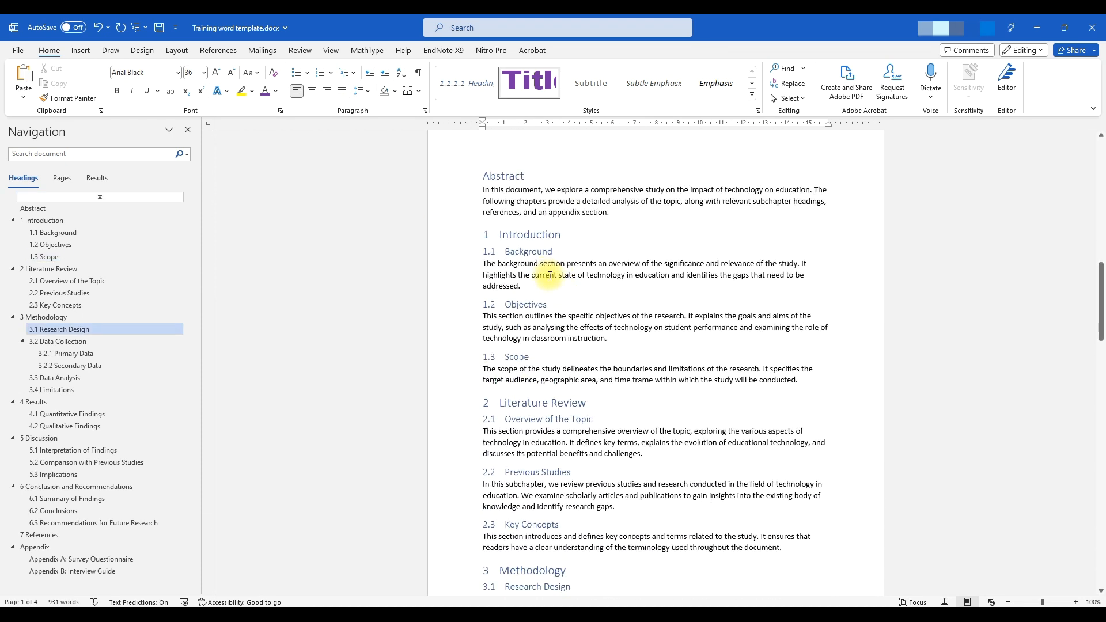
click(524, 234)
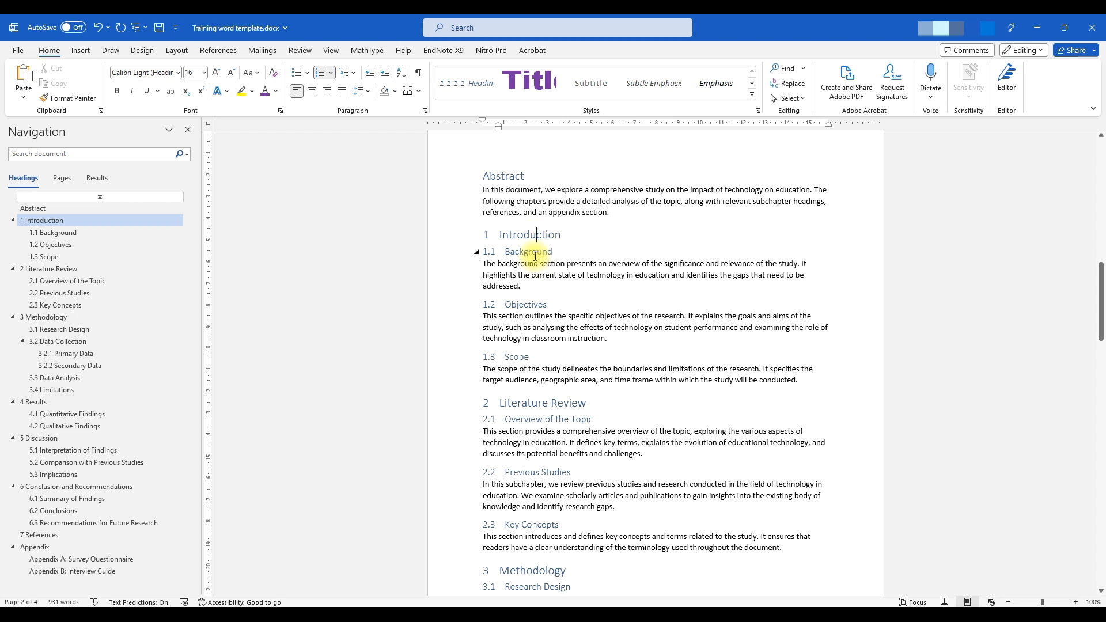
click(527, 252)
click(538, 303)
click(535, 248)
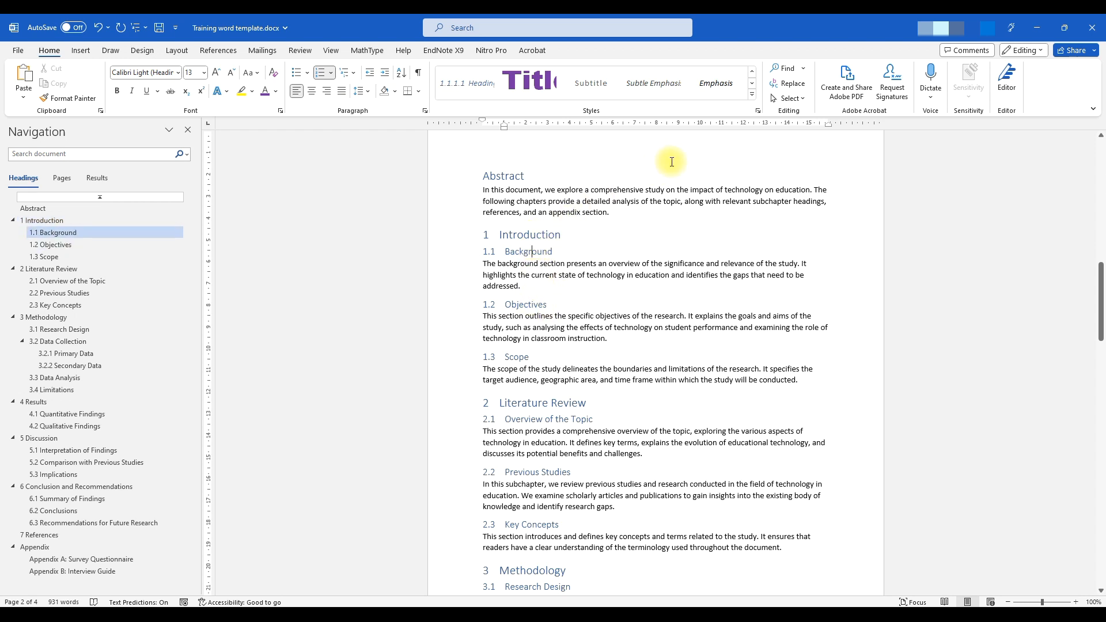
click(753, 72)
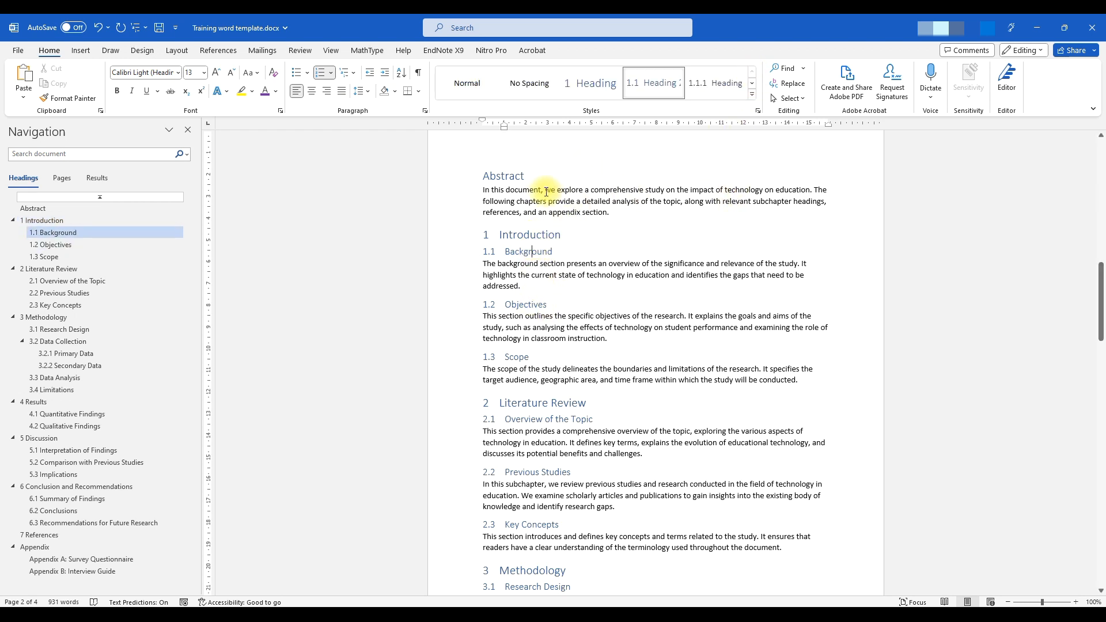
click(526, 240)
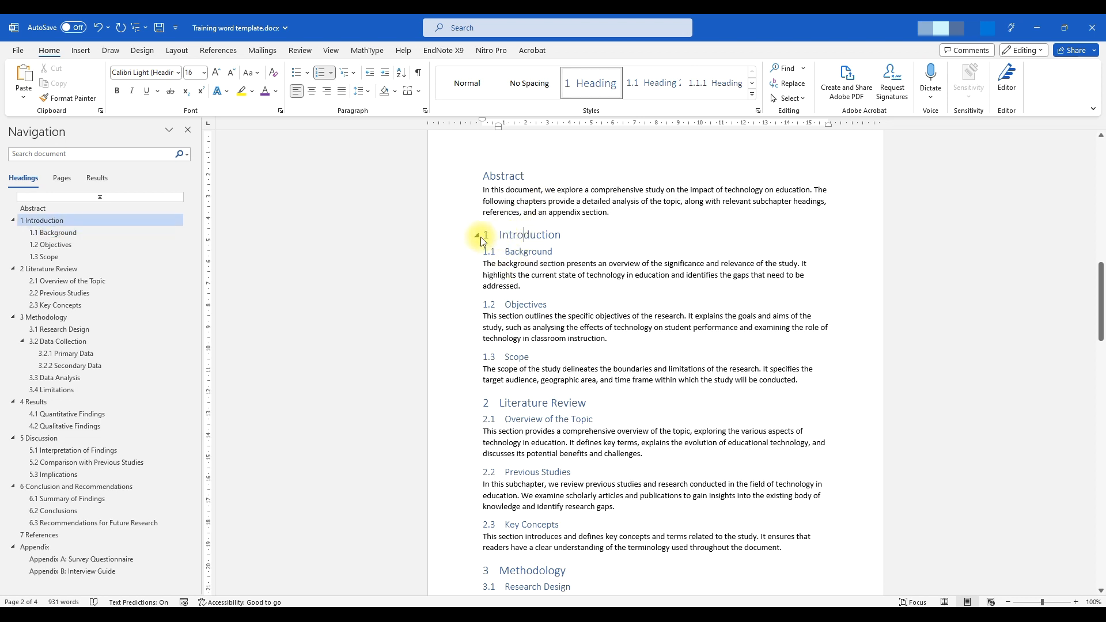
Try direct bold formatting on the Introduction heading text alone and remove it again
drag(563, 237, 497, 236)
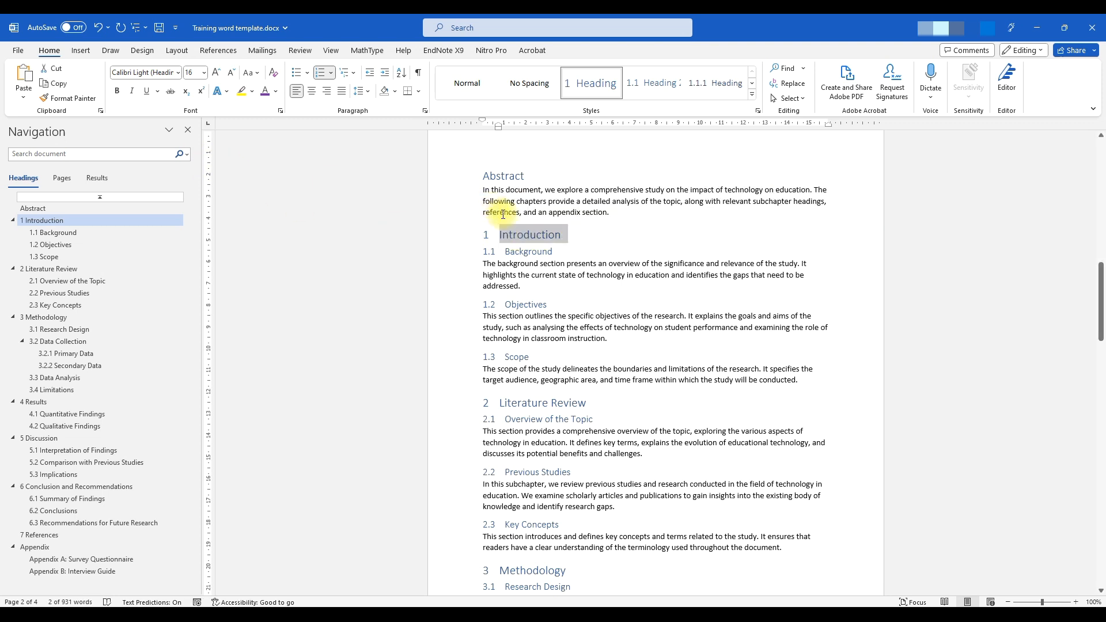
click(117, 92)
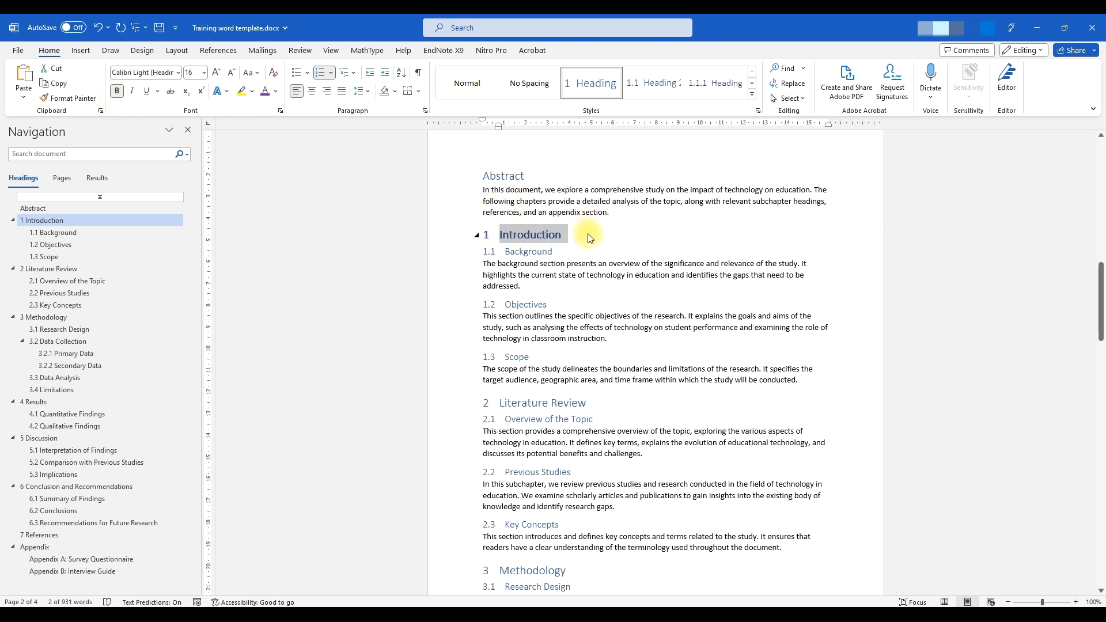
scroll(560, 316, down, 3)
scroll(567, 259, up, 2)
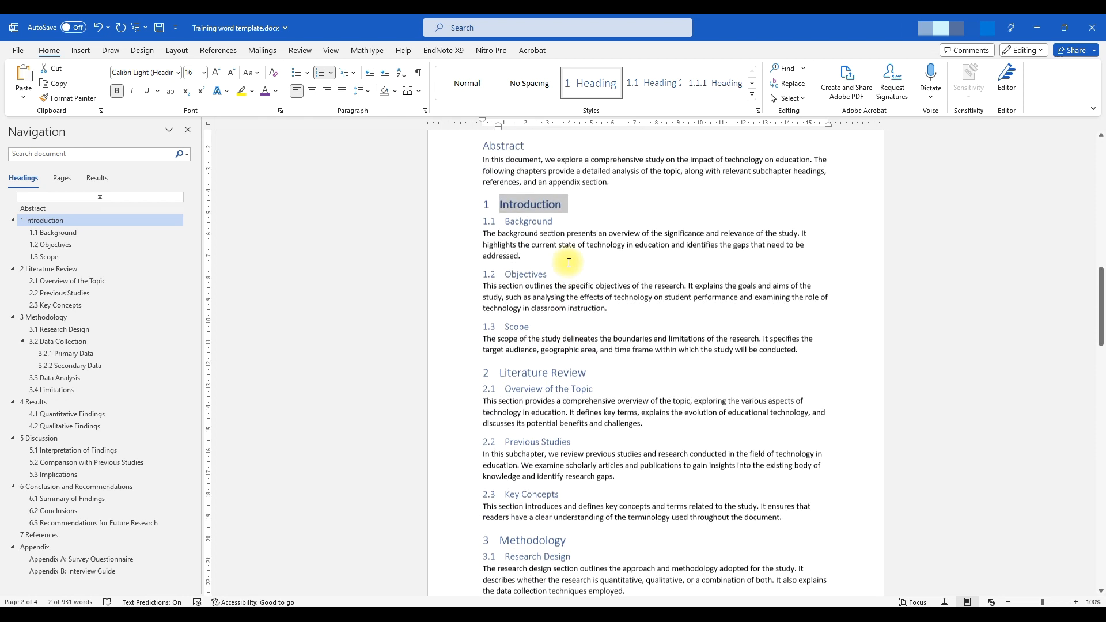
key(ctrl+b)
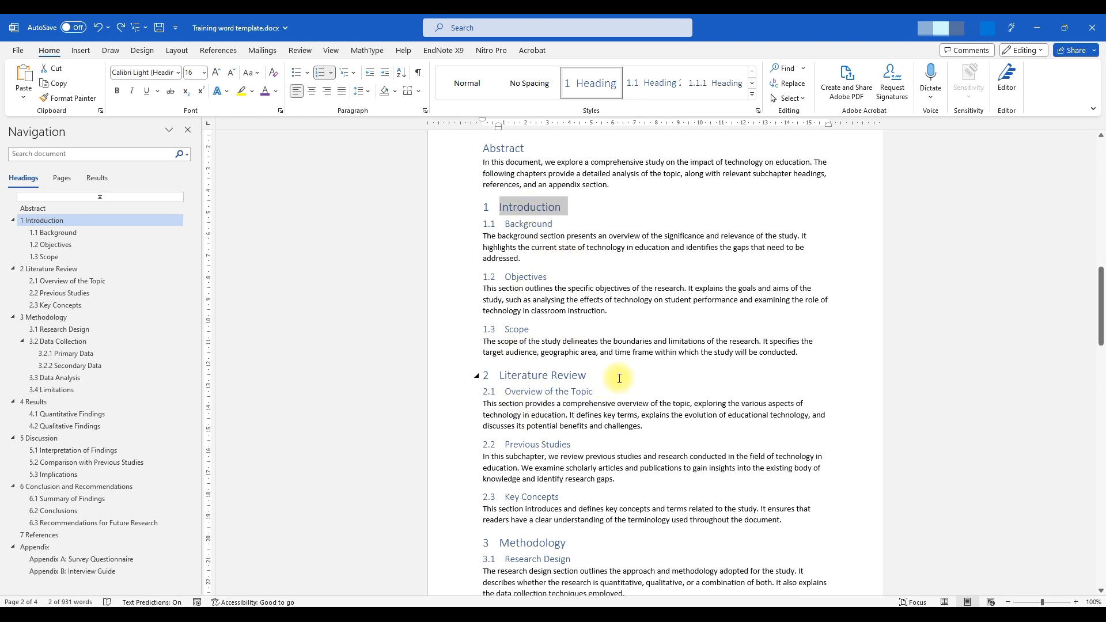
Modify the Heading 1 style to use the standard Purple font colour and the Calisto MT font
right_click(593, 75)
click(624, 98)
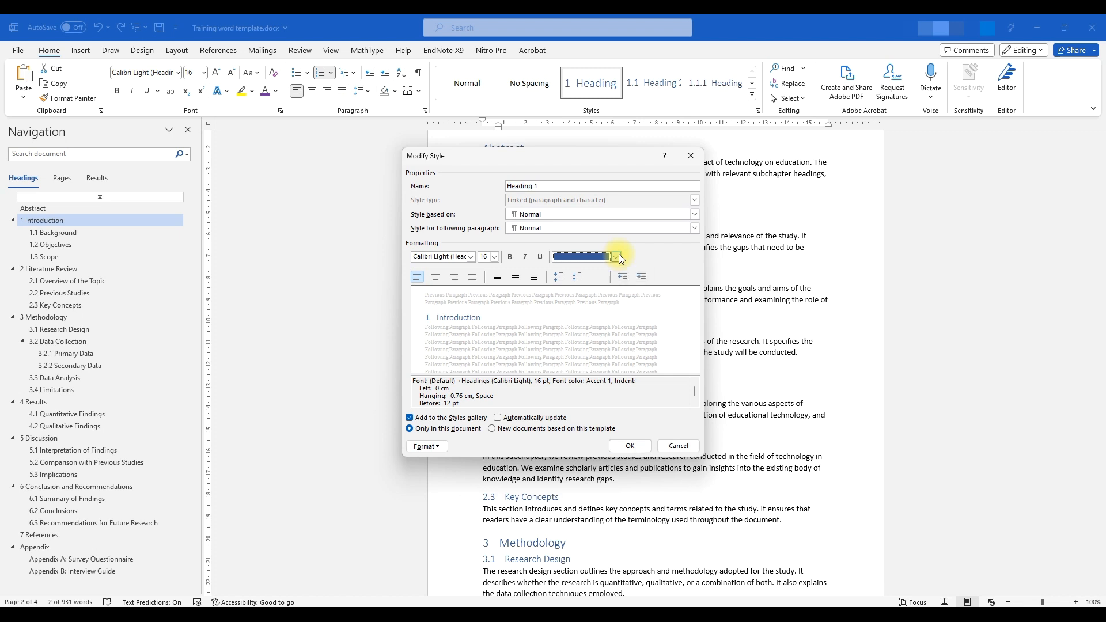
click(616, 257)
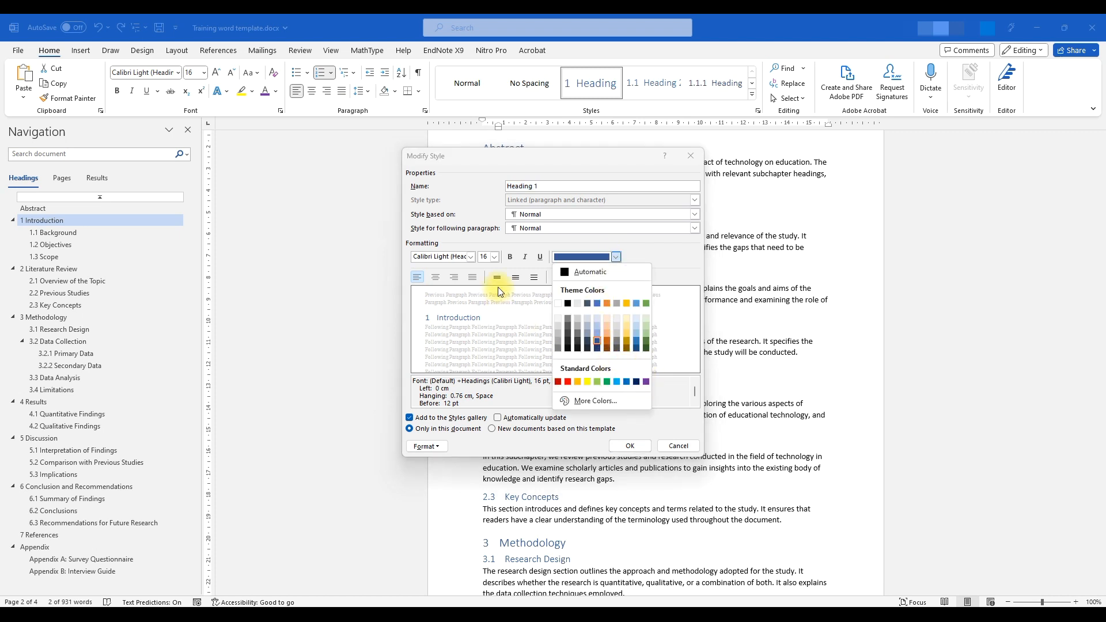
click(646, 381)
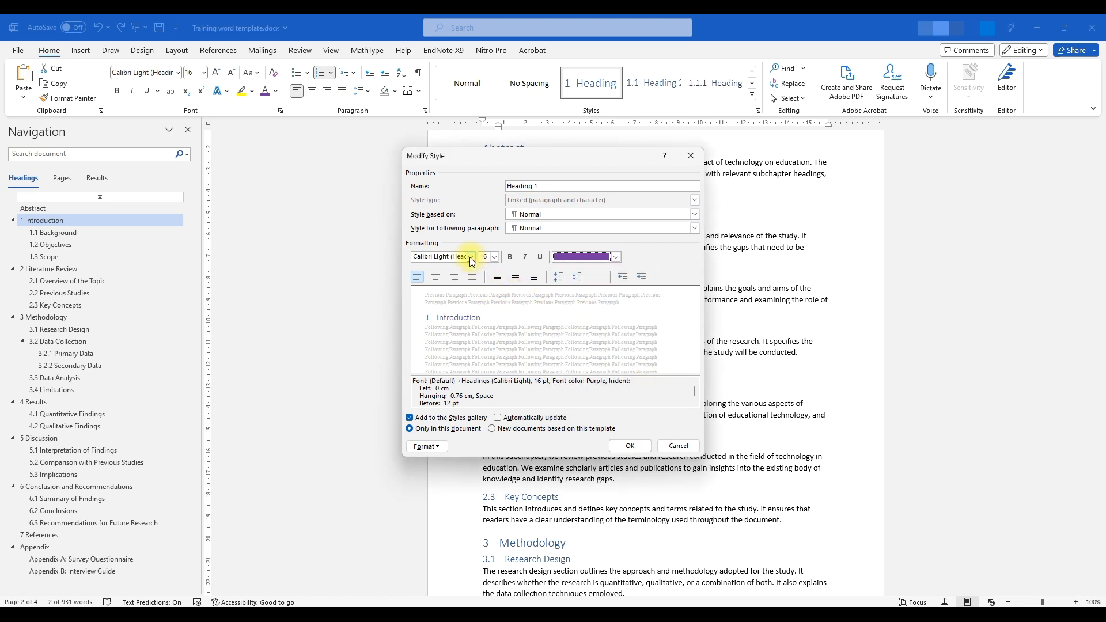
click(470, 257)
click(454, 309)
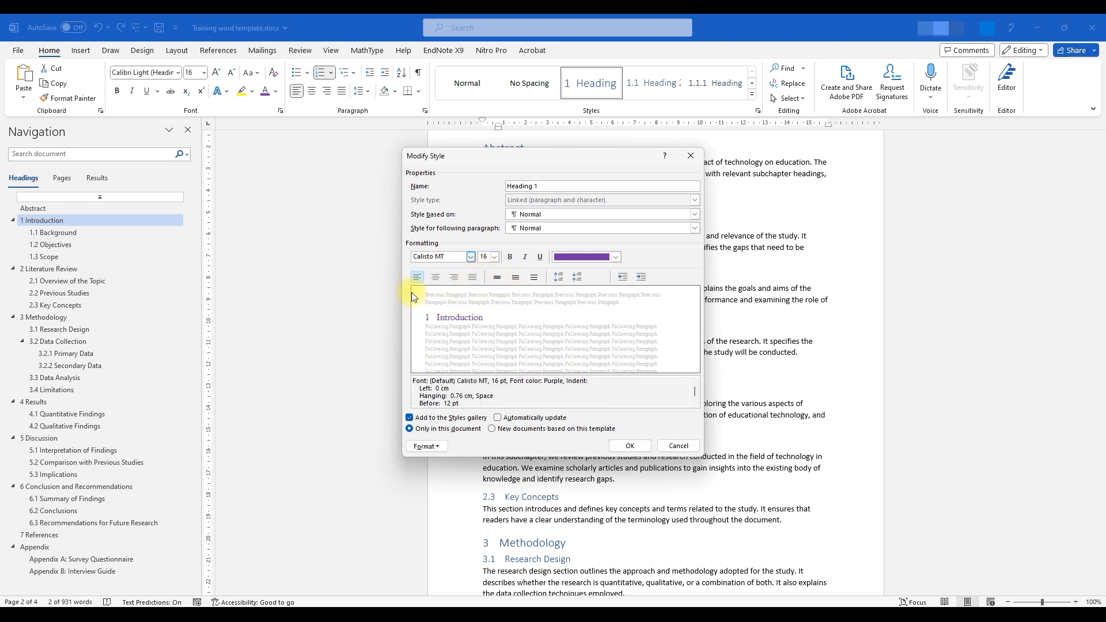
Make the Heading 1 style bold without italics and apply the style changes to the document
click(525, 257)
click(510, 257)
click(526, 257)
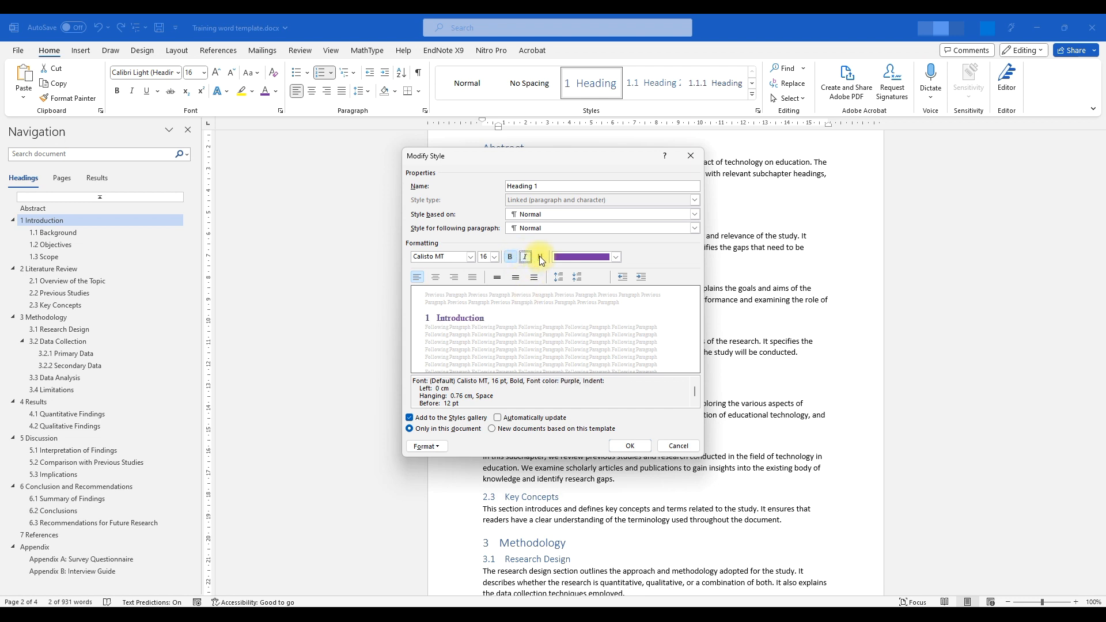
click(429, 446)
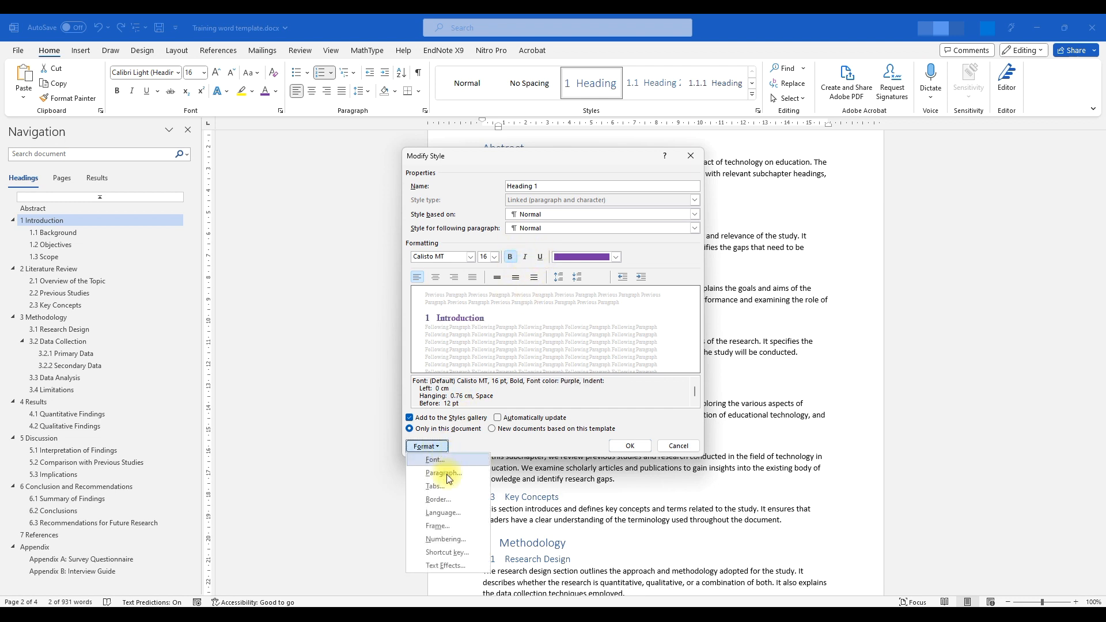
click(567, 403)
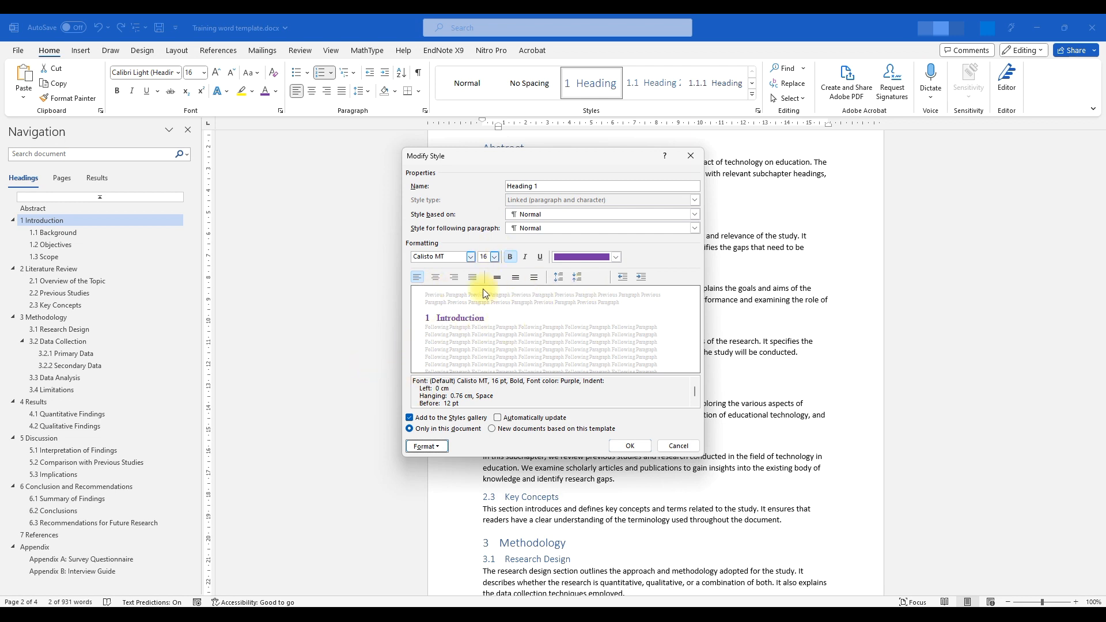
click(629, 447)
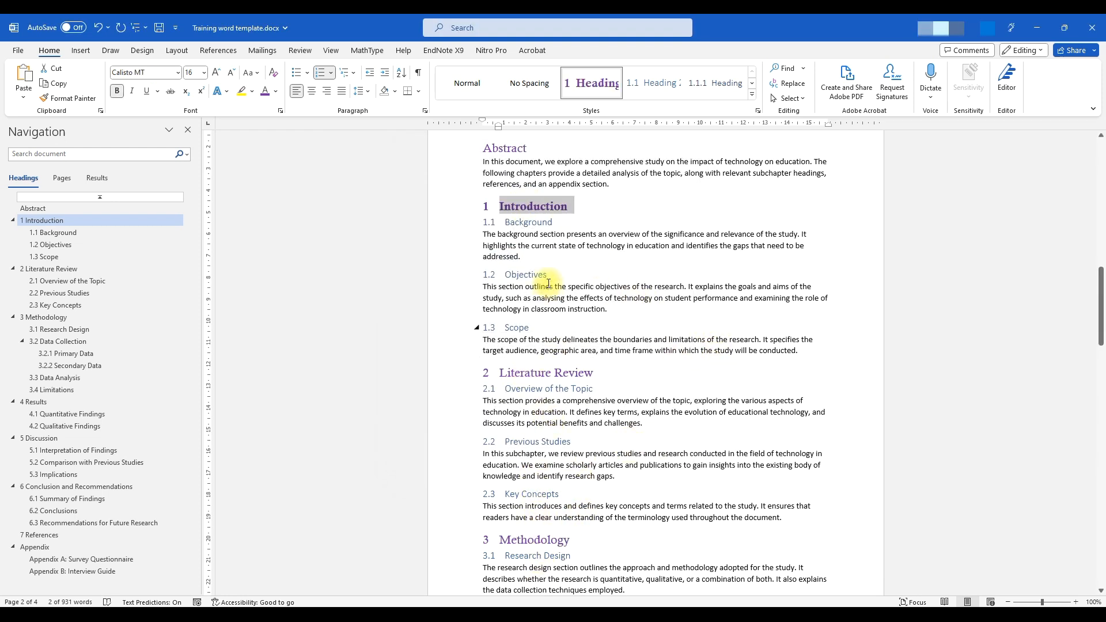
Modify the Heading 2 style to use the violet font colour RGB(102,0,255) from the standard colour palette
click(554, 373)
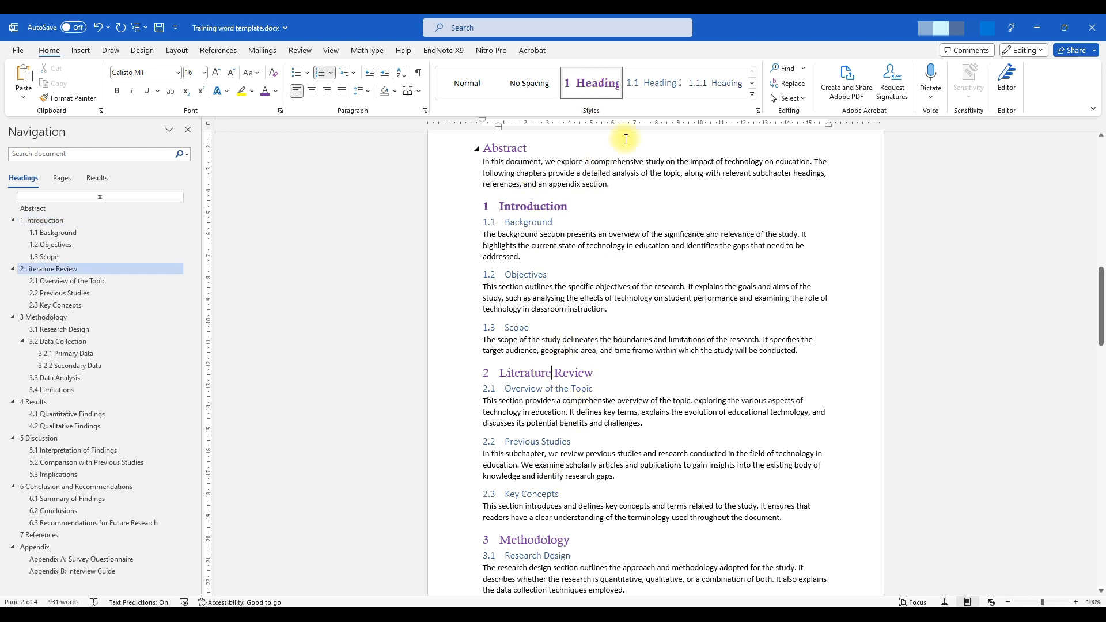
right_click(647, 88)
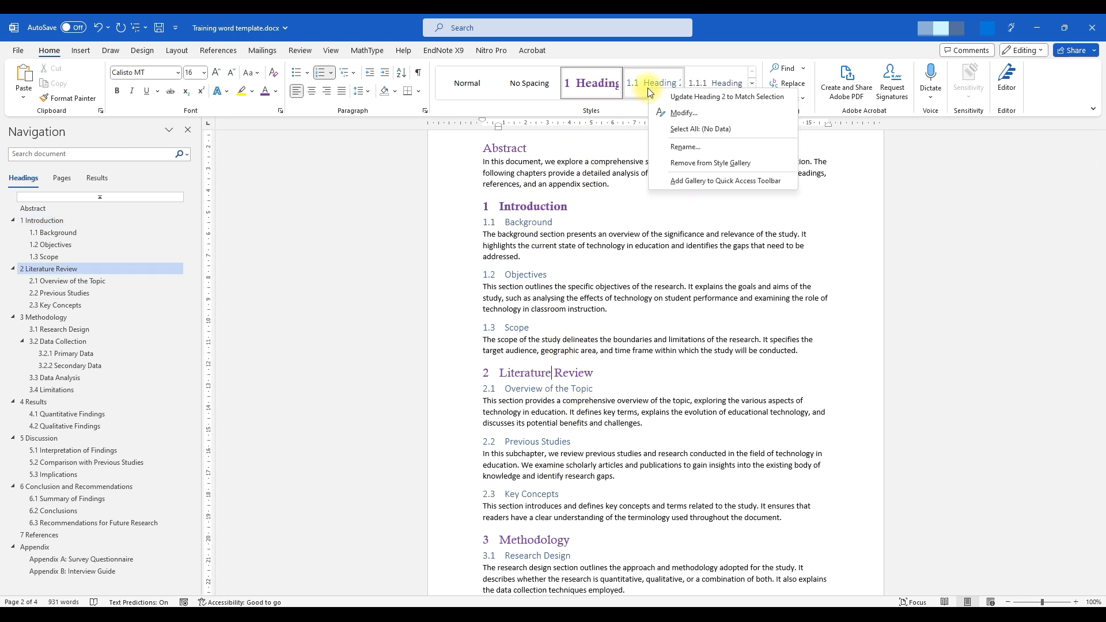
click(688, 111)
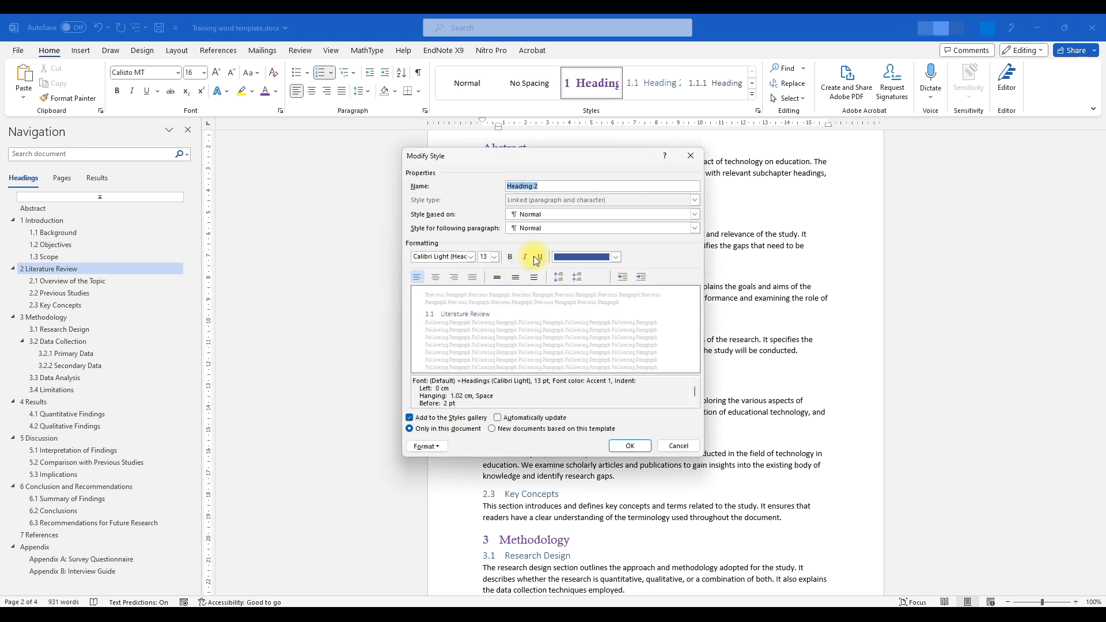
click(616, 257)
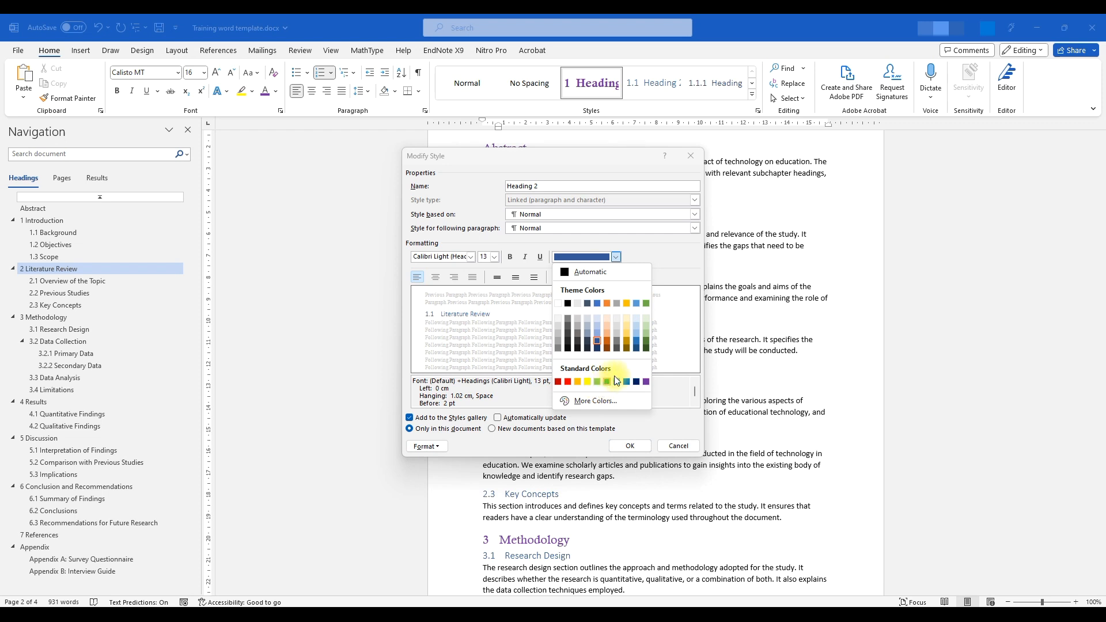
click(593, 402)
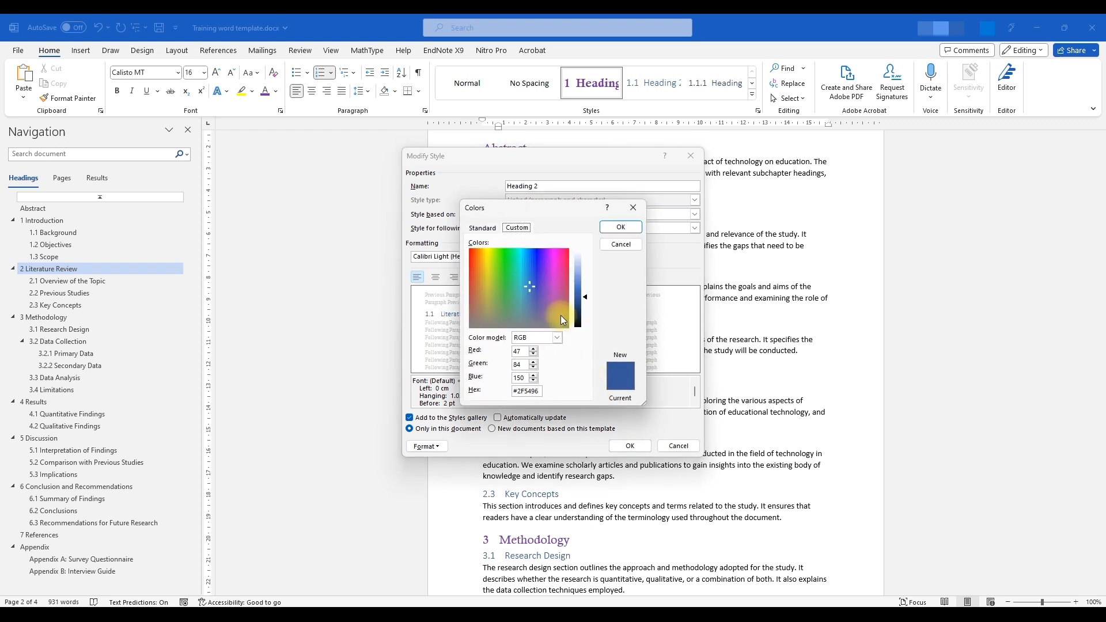
click(482, 229)
click(549, 276)
click(620, 230)
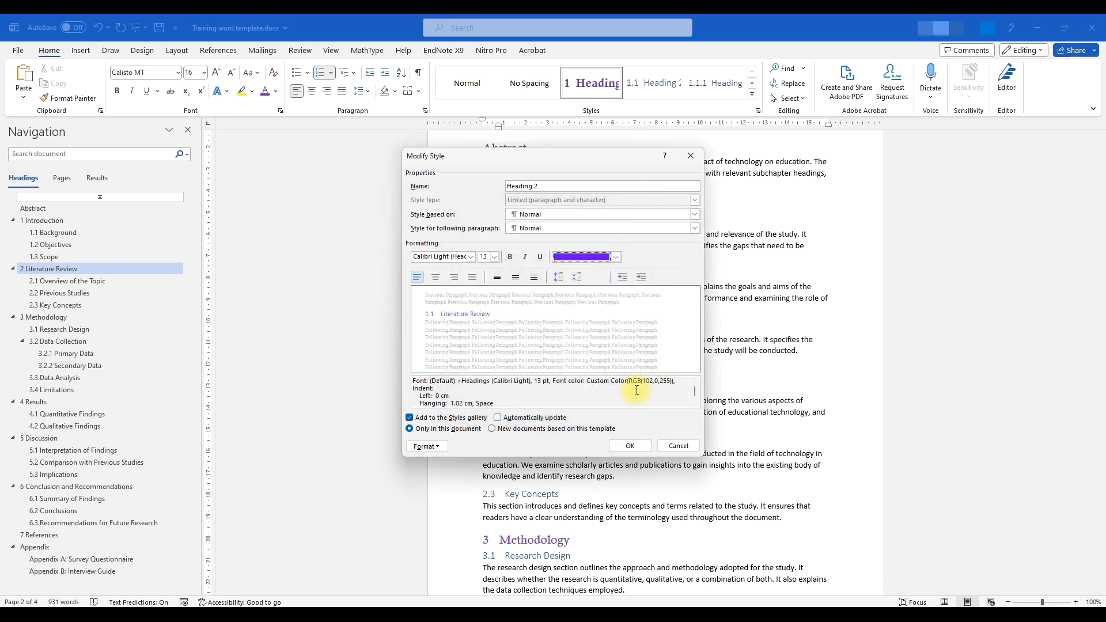
Set the Heading 2 style's font to Calibri in italics and apply the style changes to the document
click(474, 256)
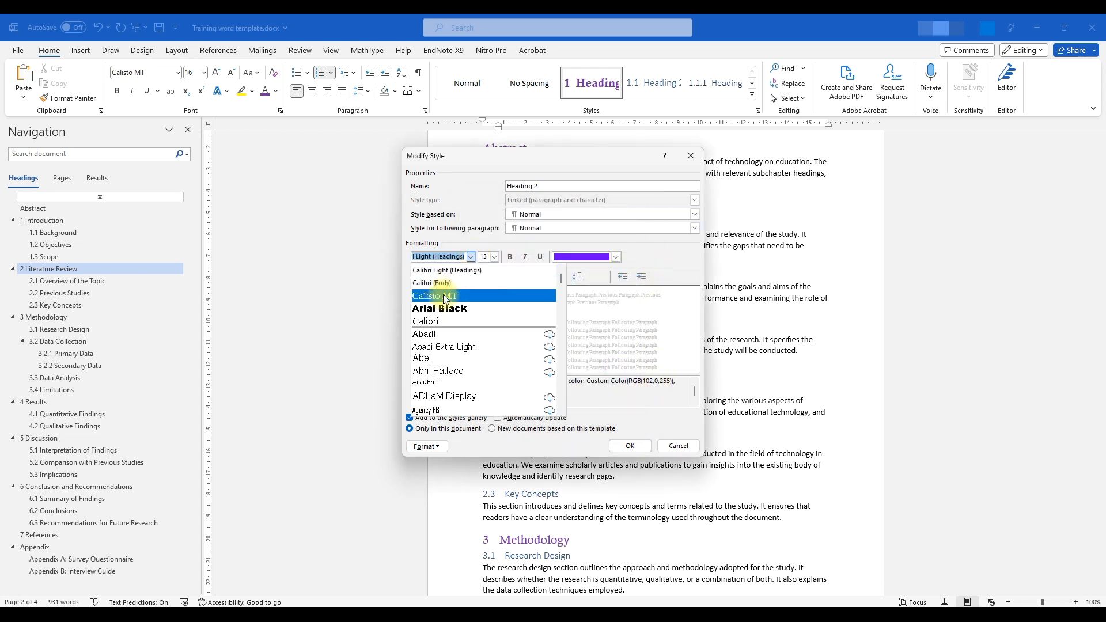
click(429, 320)
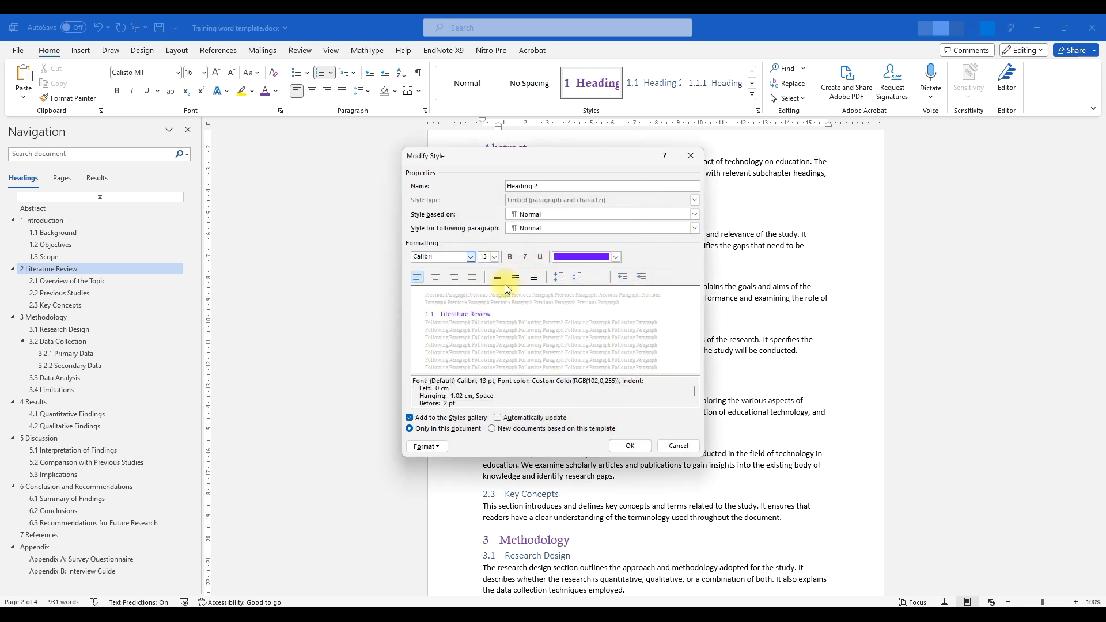
click(525, 258)
click(630, 446)
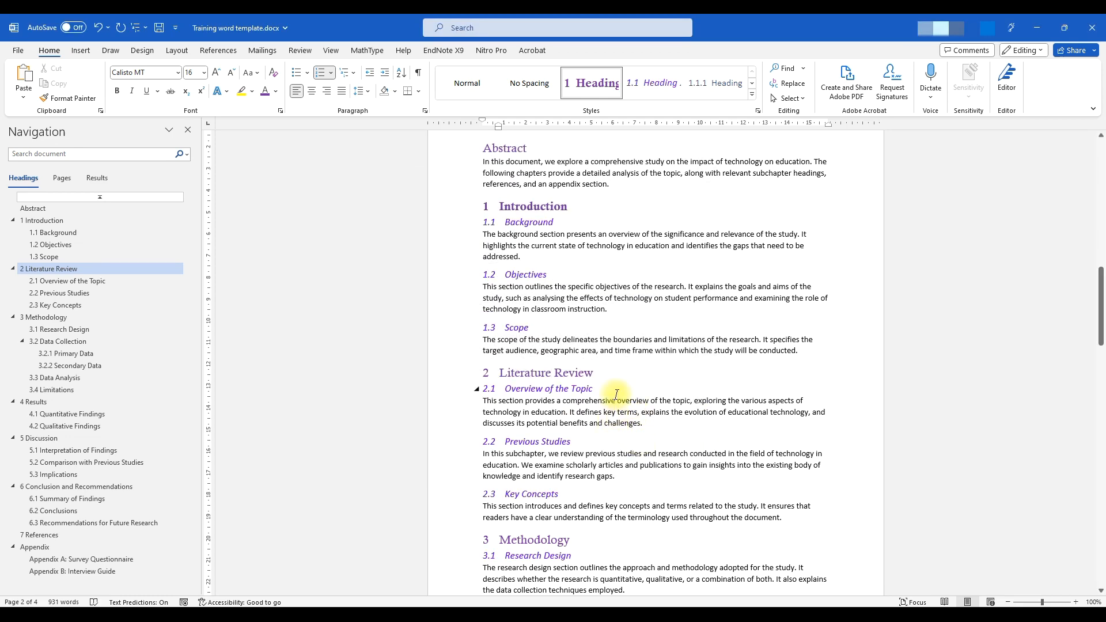
Update the entire table of contents after the heading style changes
scroll(595, 383, down, 8)
scroll(589, 370, down, 8)
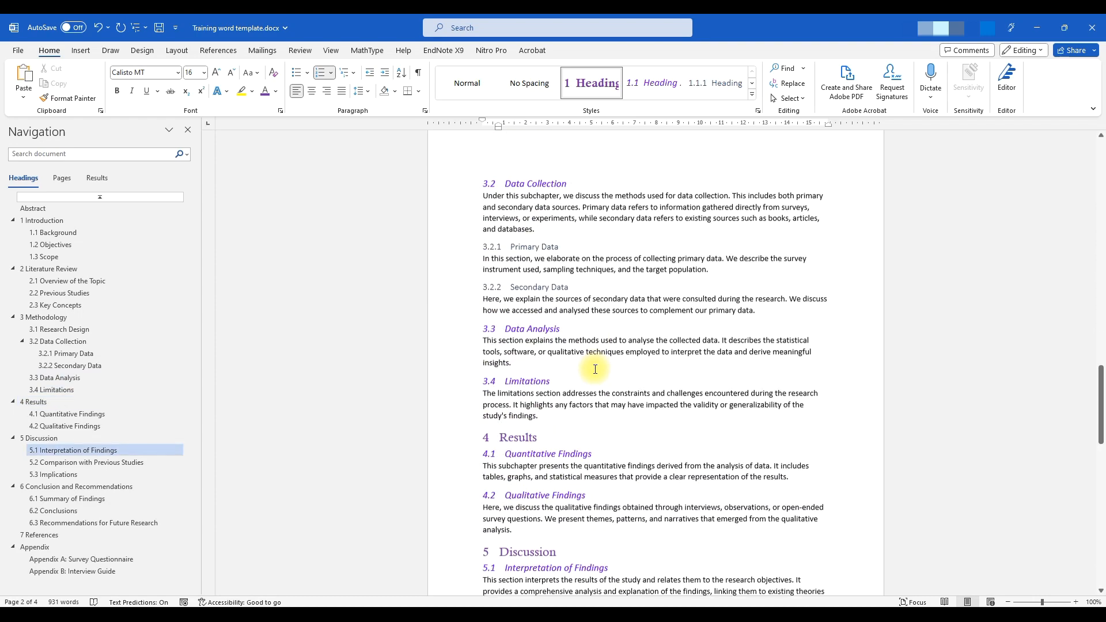
scroll(599, 322, down, 5)
scroll(594, 329, down, 7)
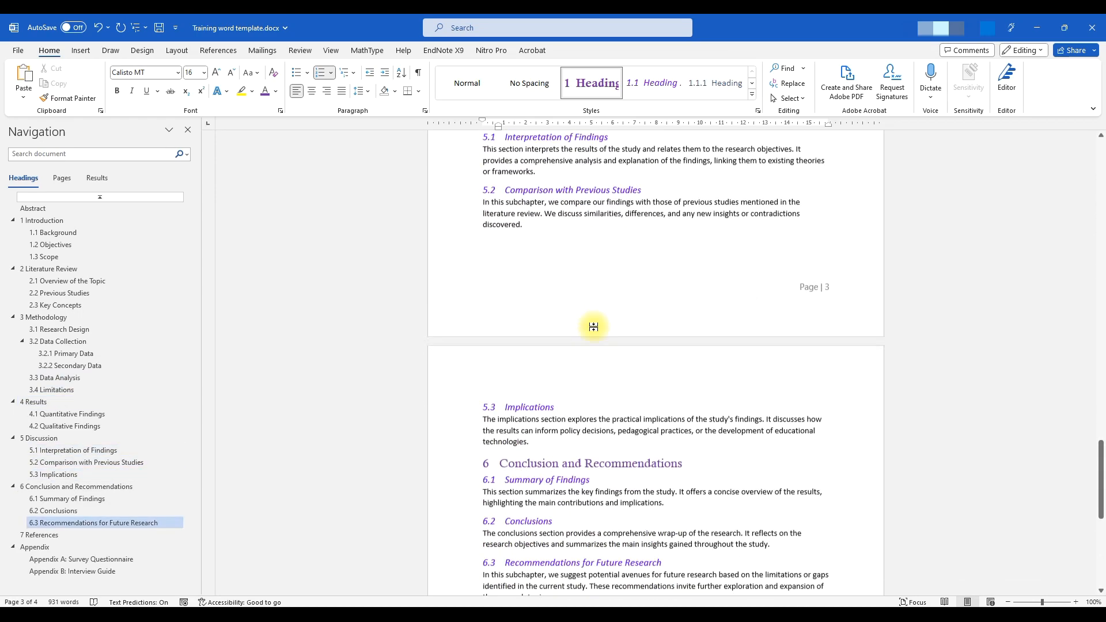
scroll(599, 305, up, 20)
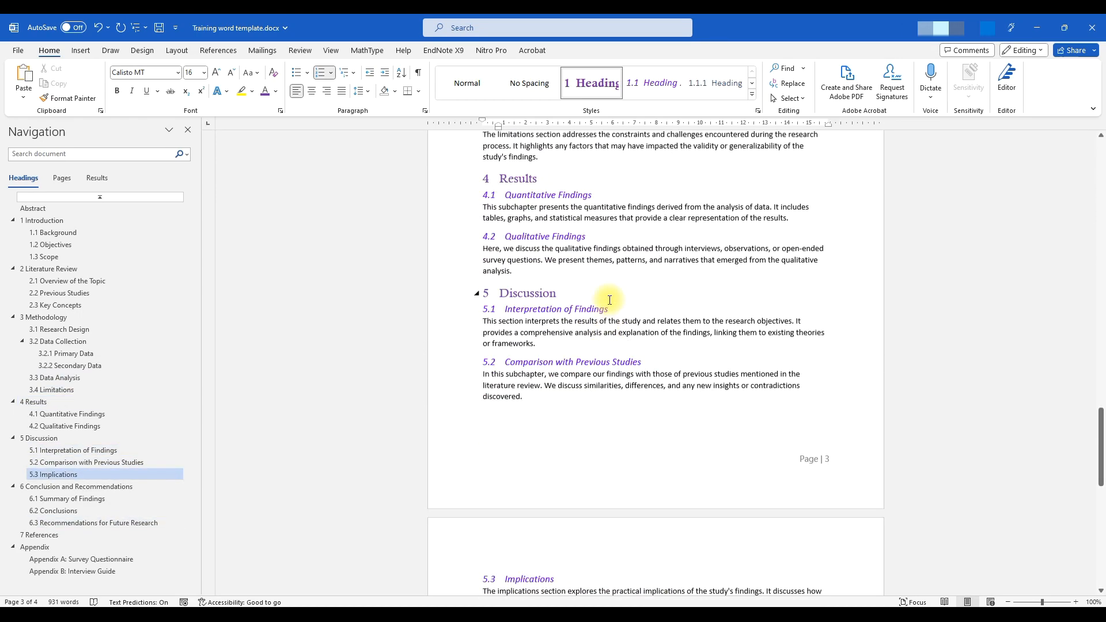
scroll(571, 315, up, 14)
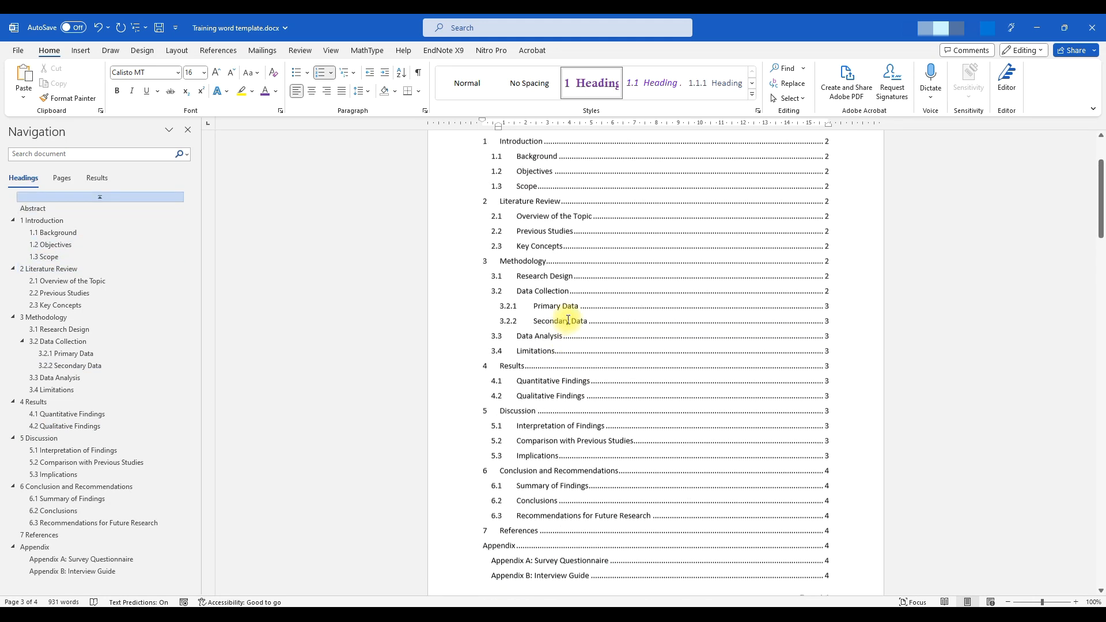
click(587, 327)
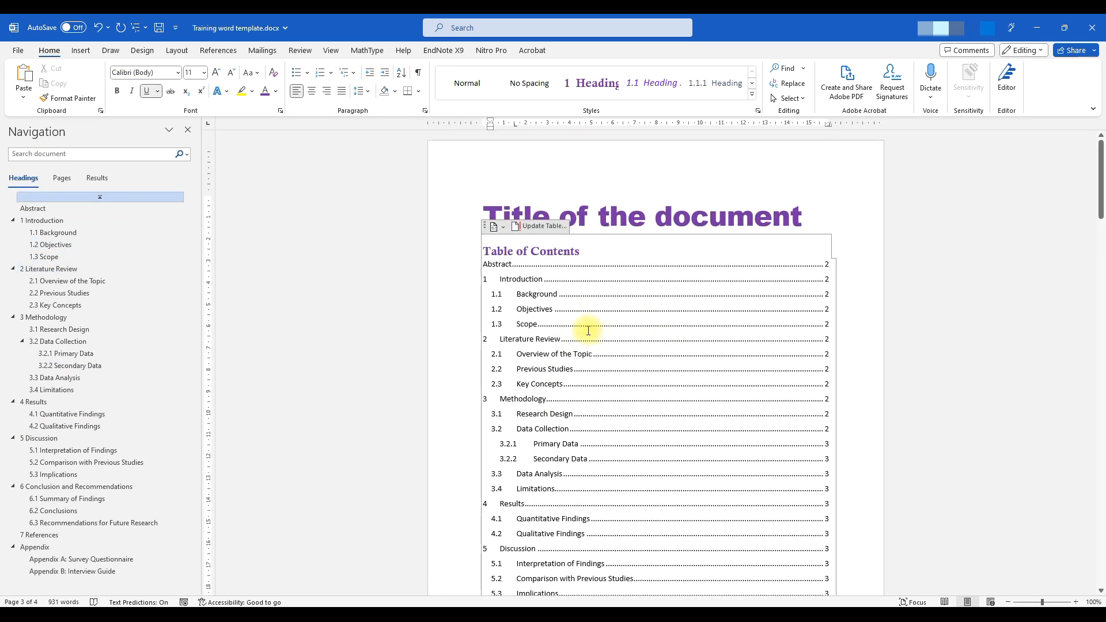
right_click(587, 329)
click(618, 431)
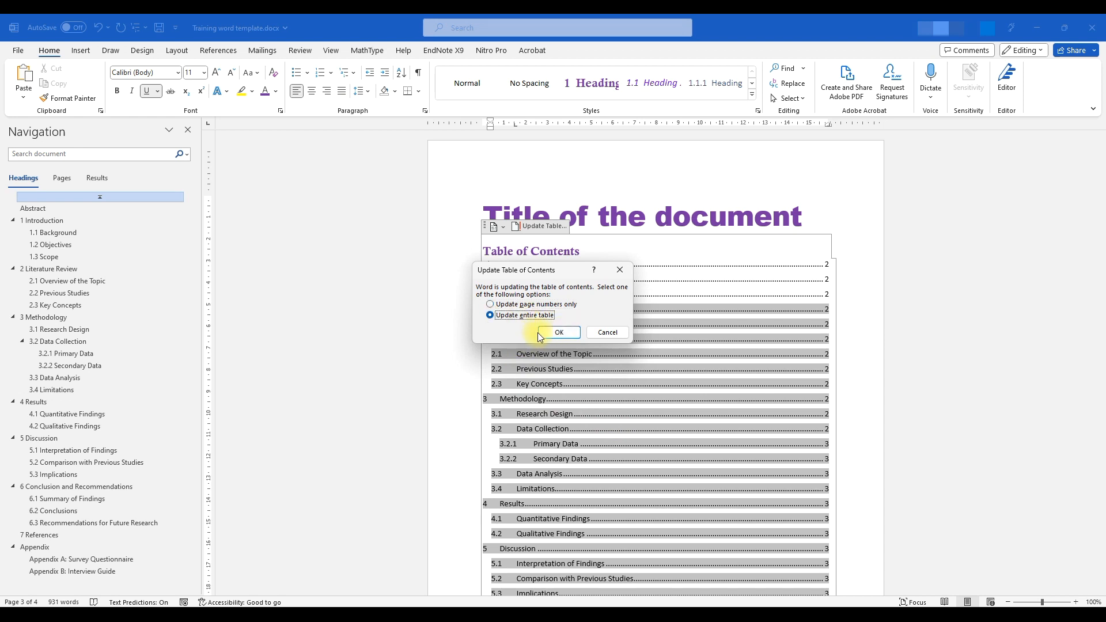
click(554, 332)
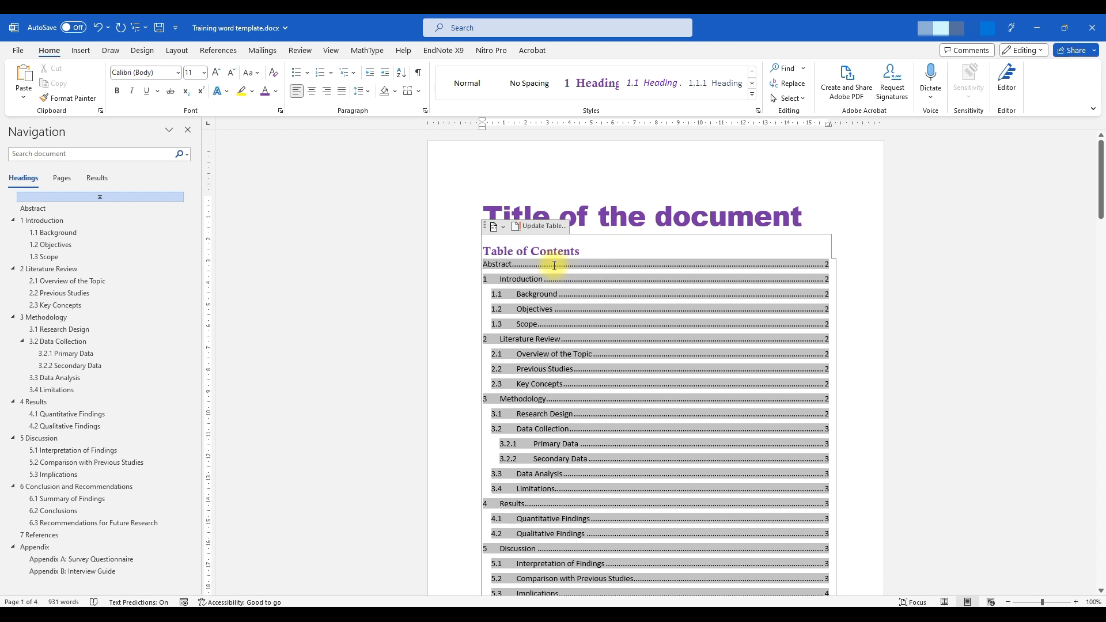
click(567, 309)
Check the document title's style in the style gallery and review the restyled headings and table of contents
click(690, 225)
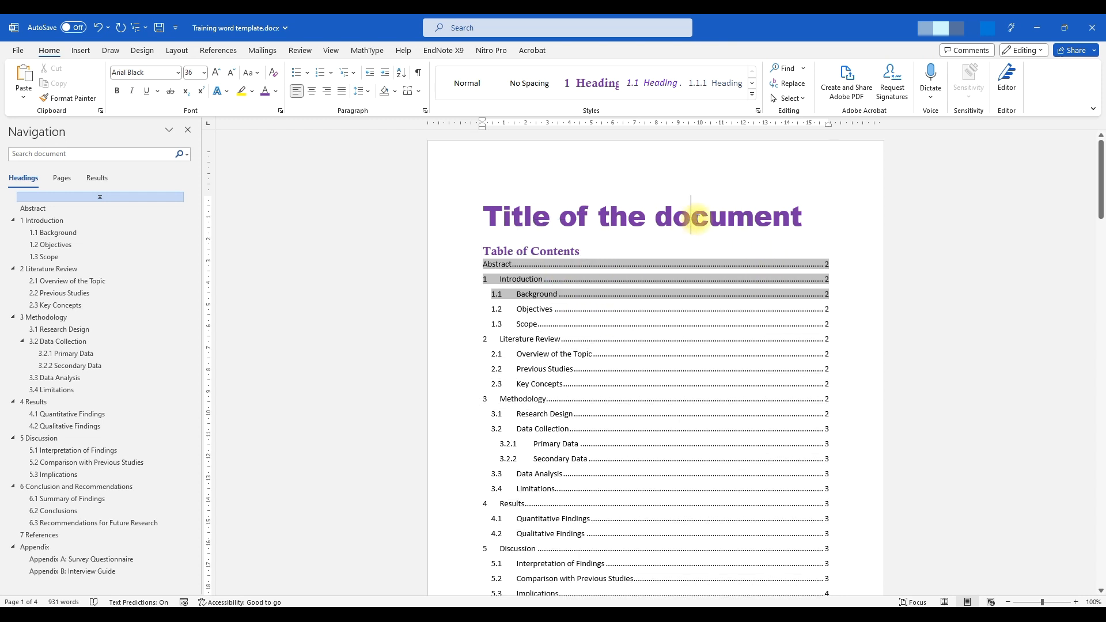
click(751, 94)
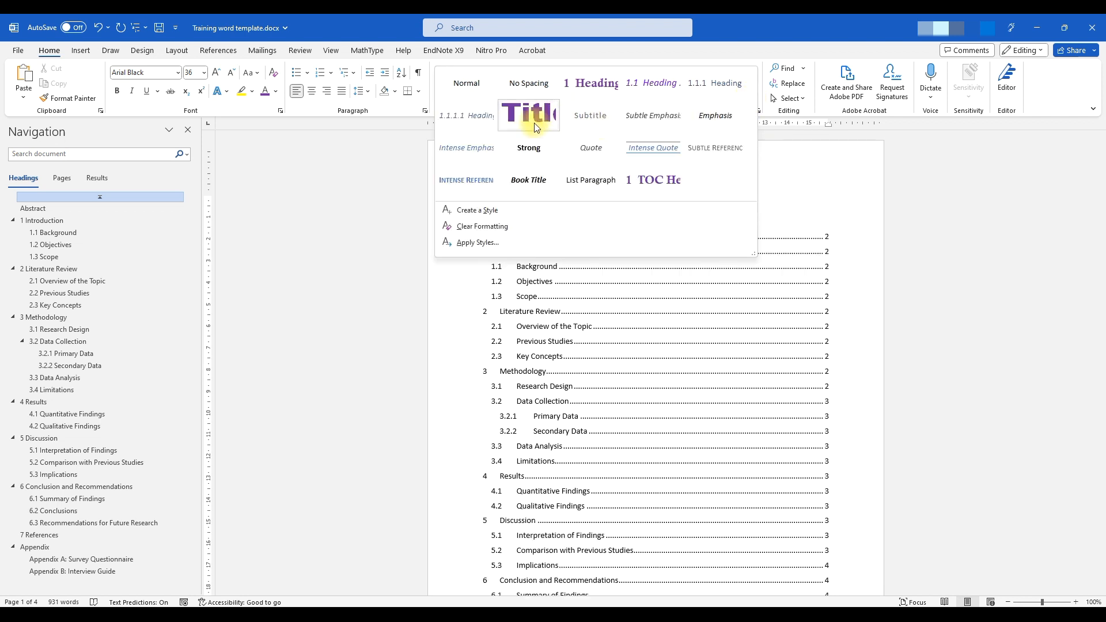
click(860, 296)
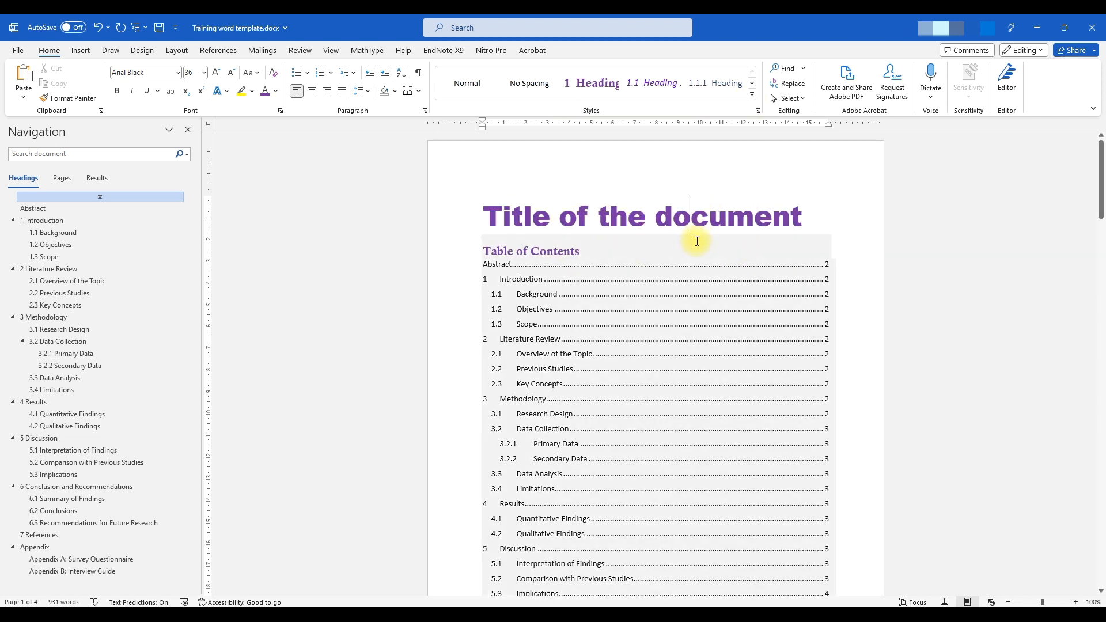
scroll(686, 350, down, 6)
scroll(692, 362, down, 4)
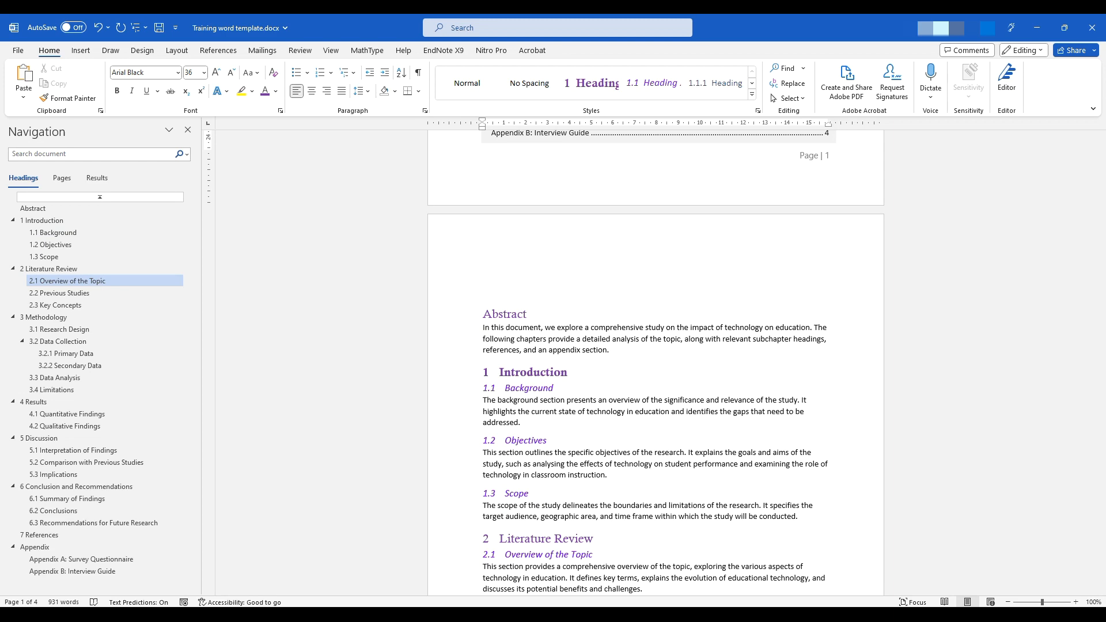
scroll(494, 288, up, 10)
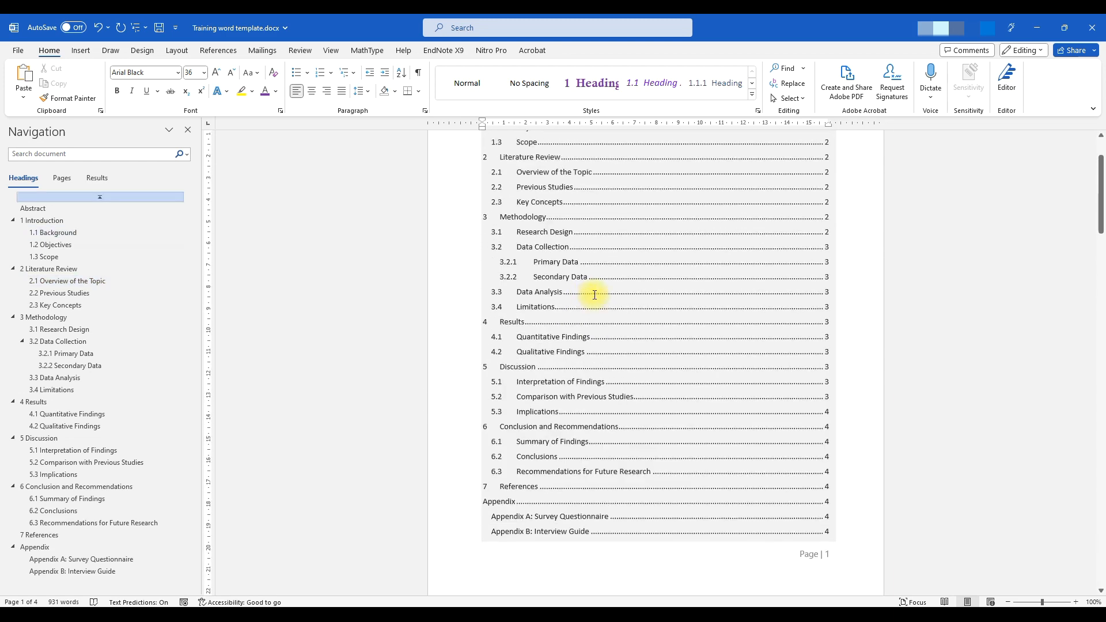
scroll(507, 242, down, 2)
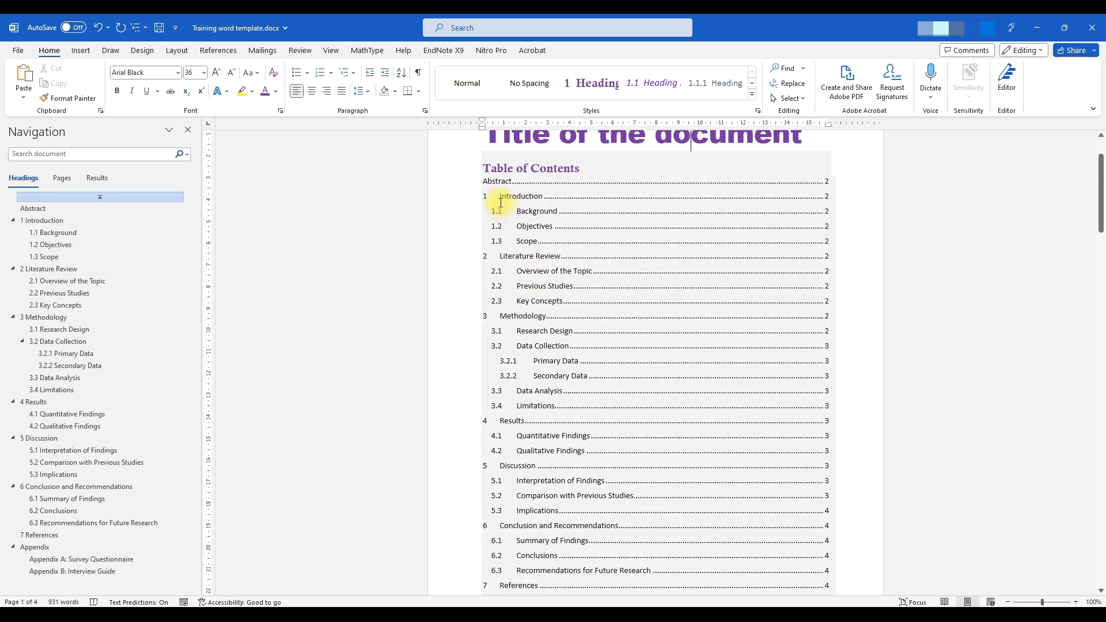
Examine the table of contents entries, including their numbering, dotted leaders, page numbers and heading levels
click(494, 186)
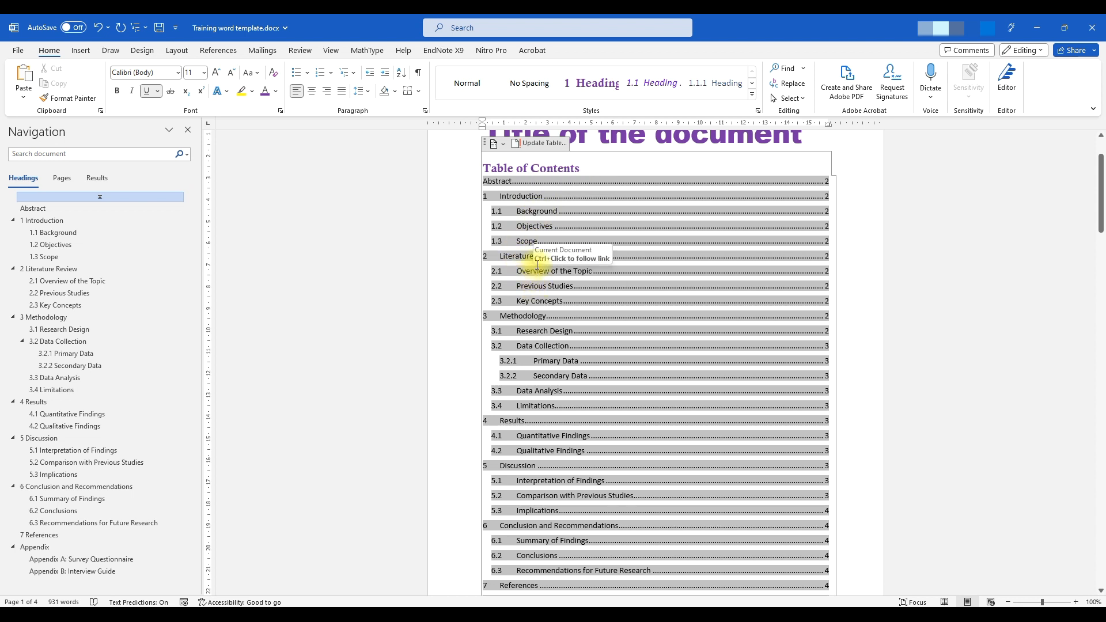
drag(510, 184, 789, 181)
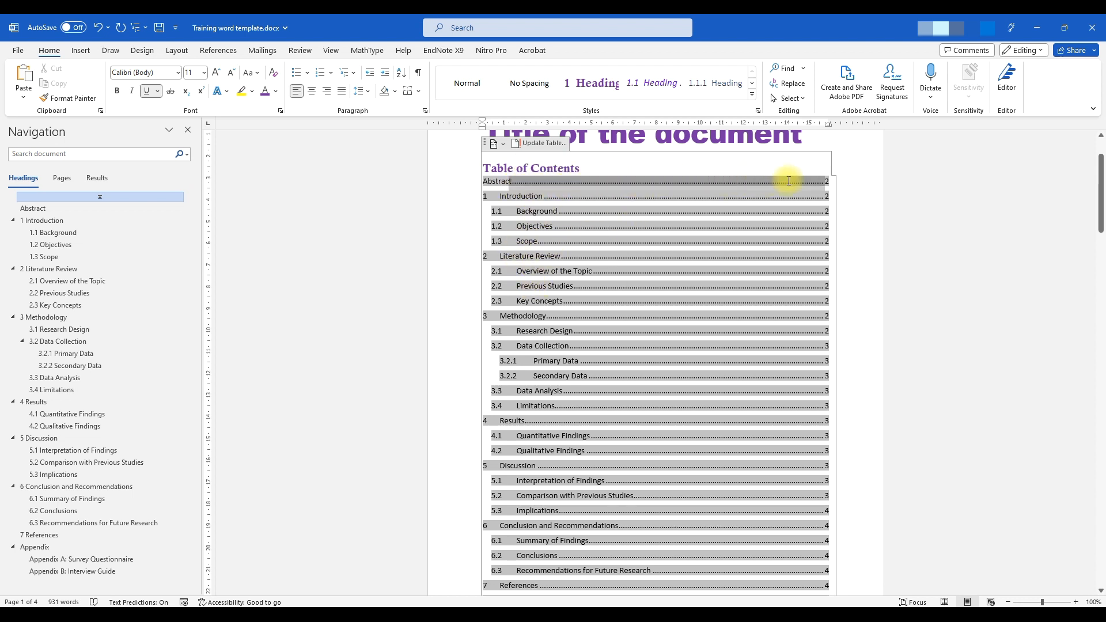
drag(526, 189, 511, 182)
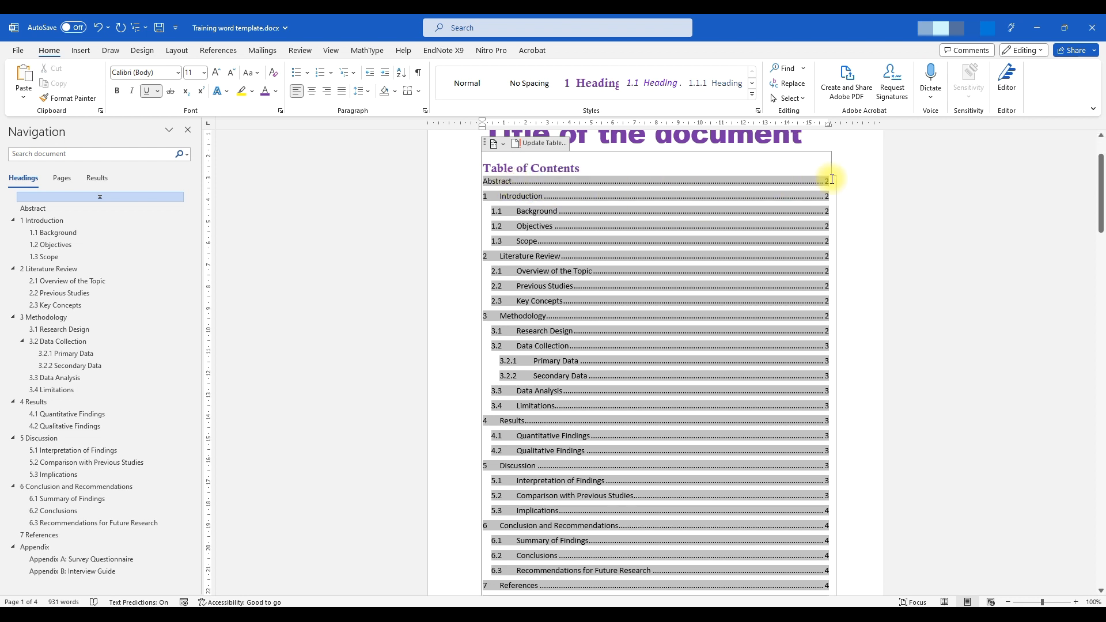
drag(825, 182, 579, 184)
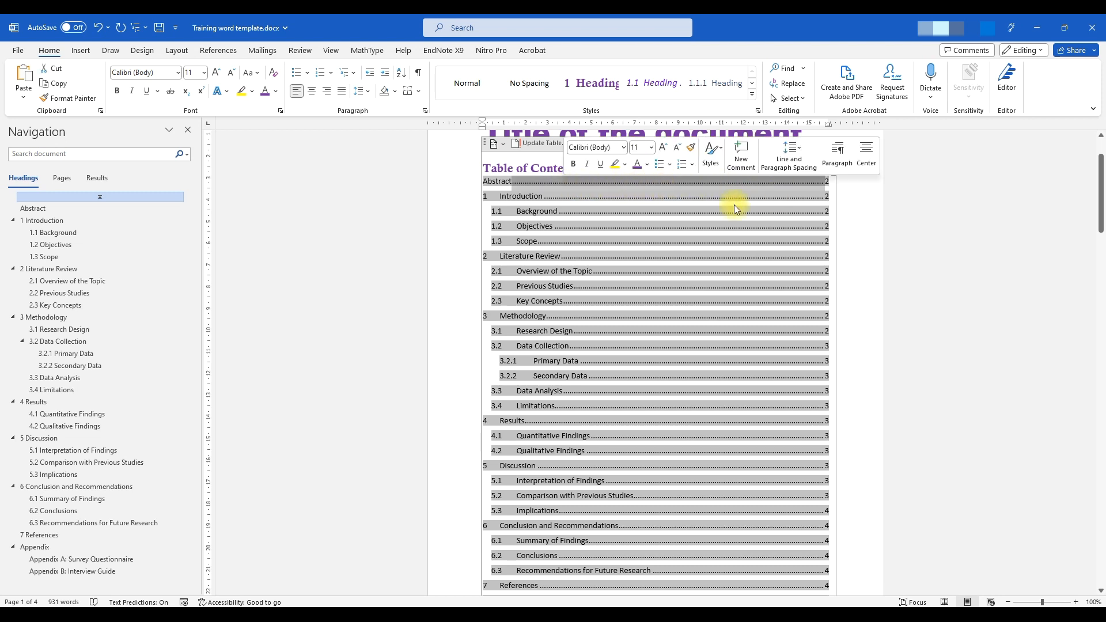
scroll(633, 335, down, 3)
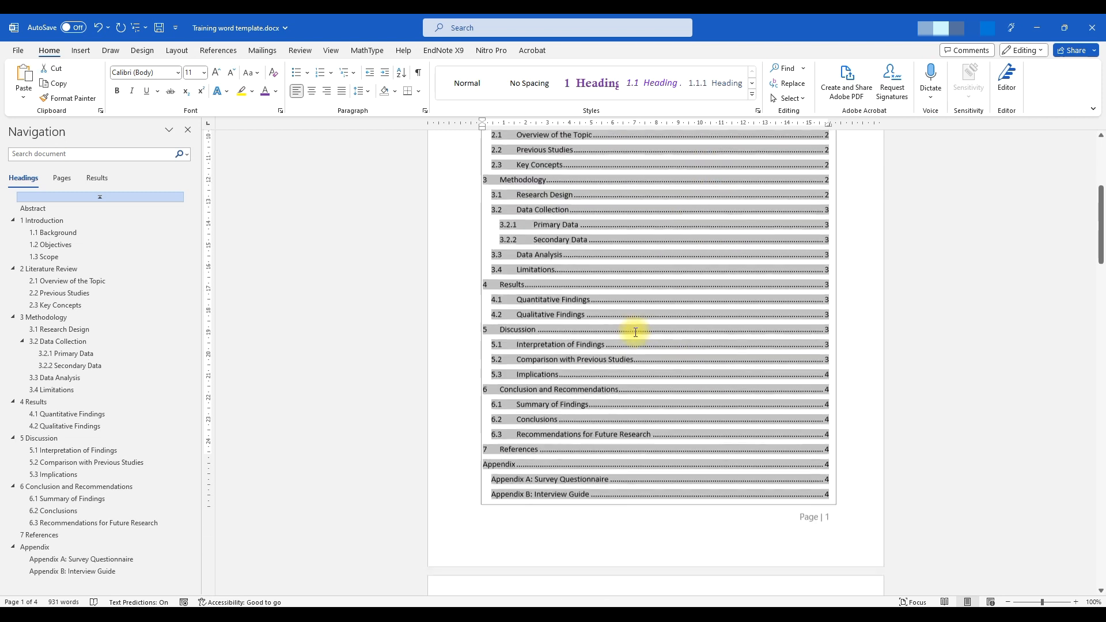
scroll(635, 332, down, 1)
scroll(565, 353, up, 4)
click(584, 300)
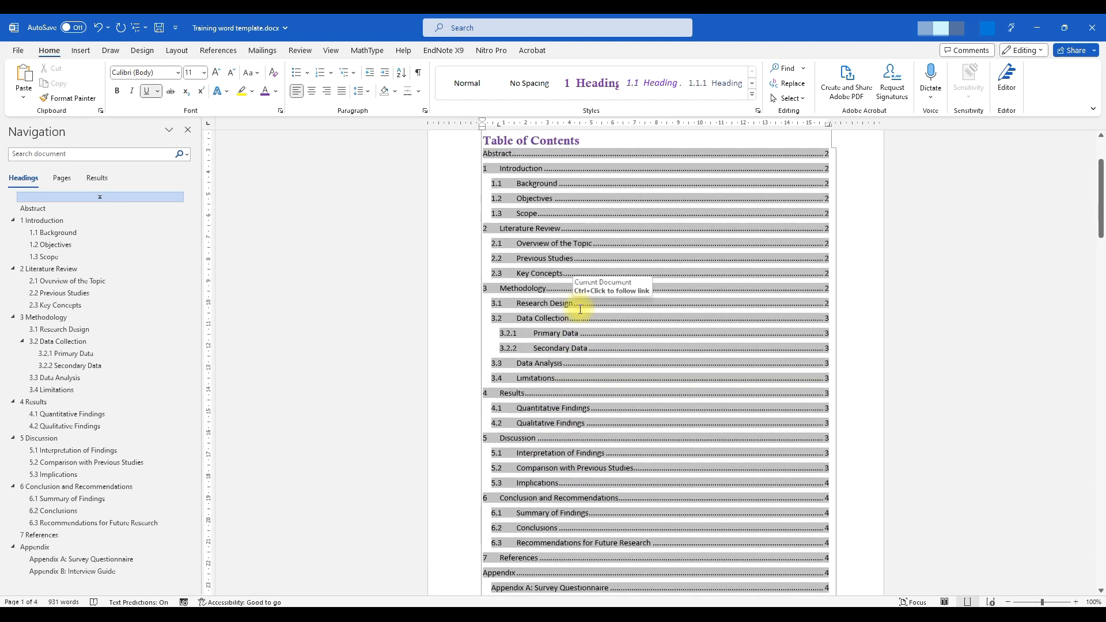
scroll(580, 310, up, 2)
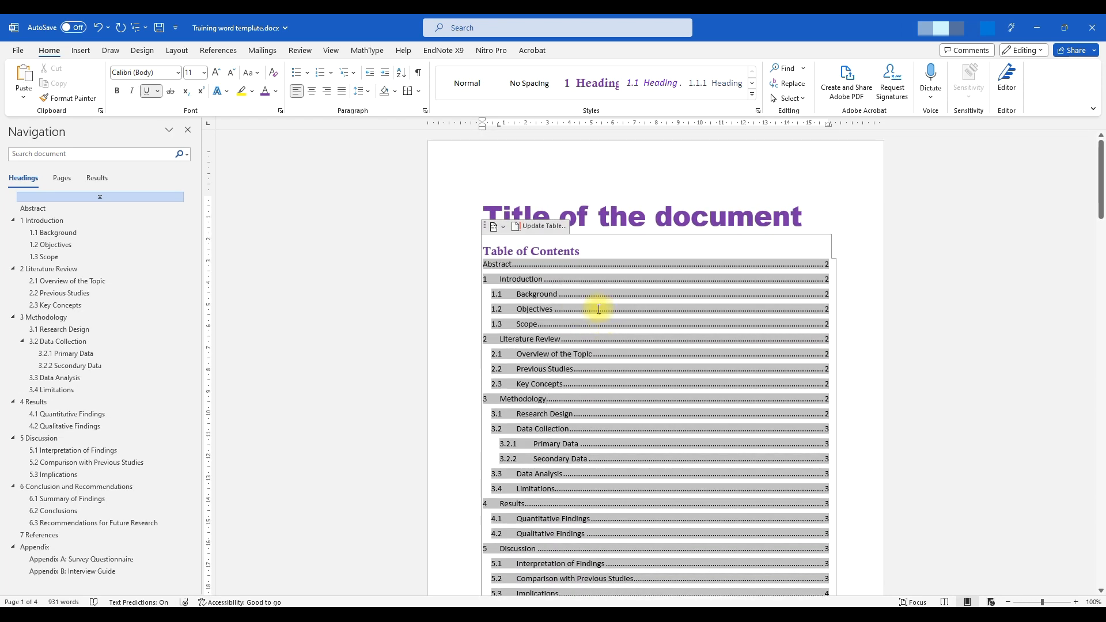
click(597, 309)
scroll(594, 311, down, 1)
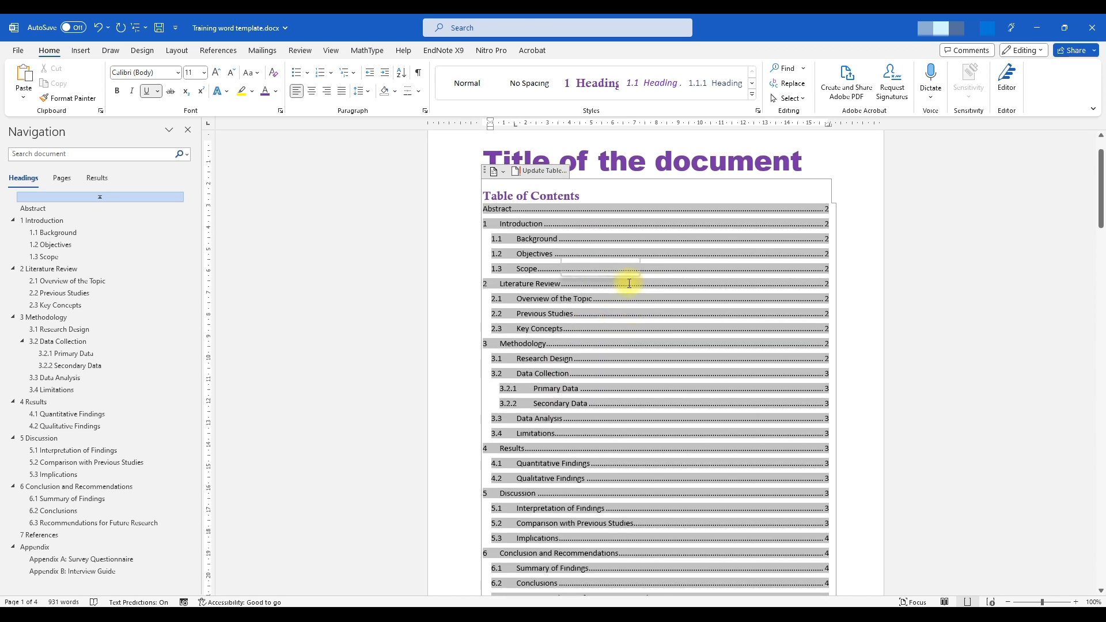
Open the custom table of contents settings and set the number of levels shown to 3
click(219, 52)
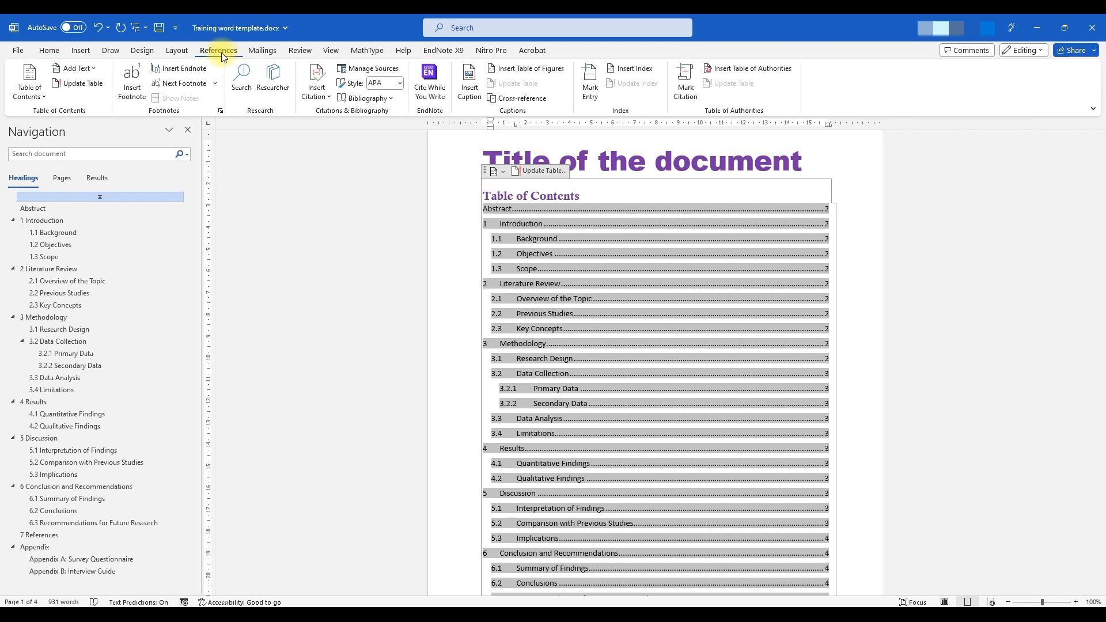
click(45, 97)
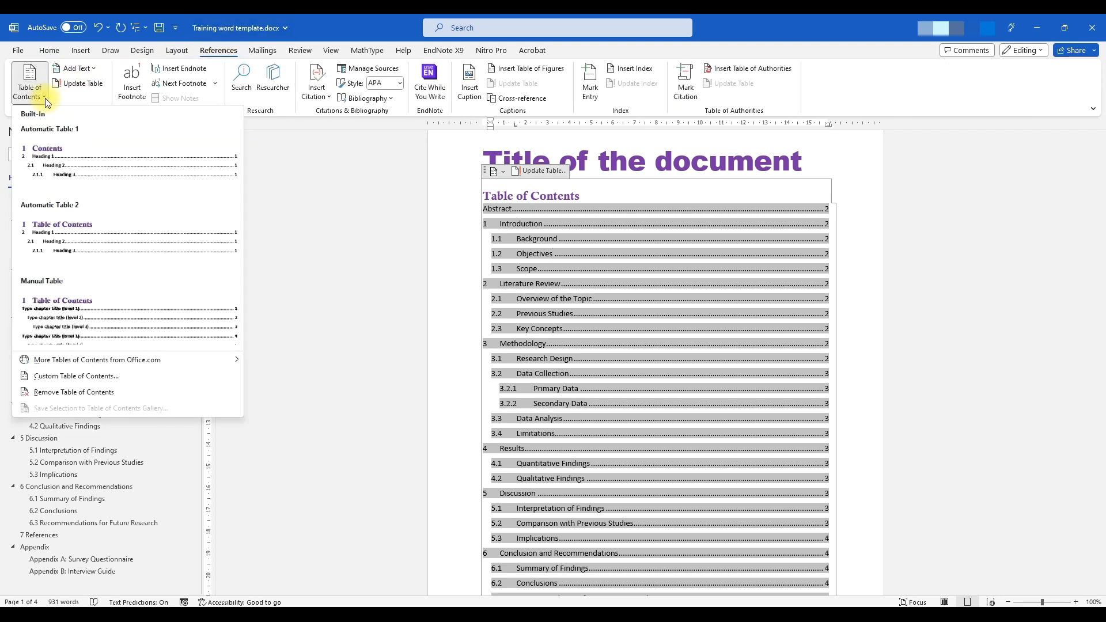
click(64, 376)
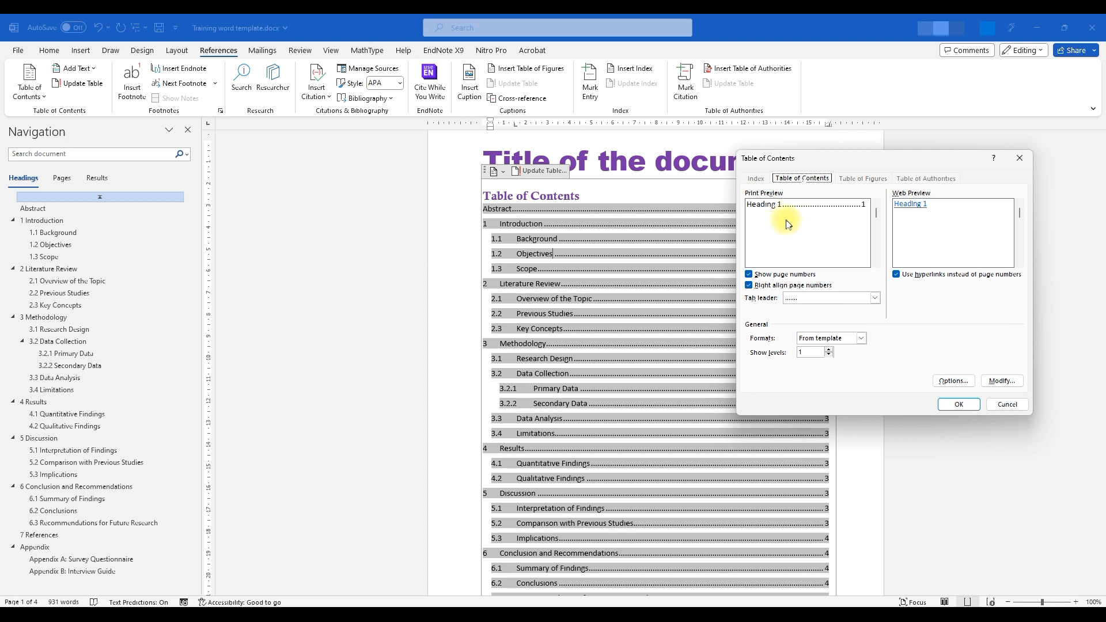
click(830, 351)
click(830, 350)
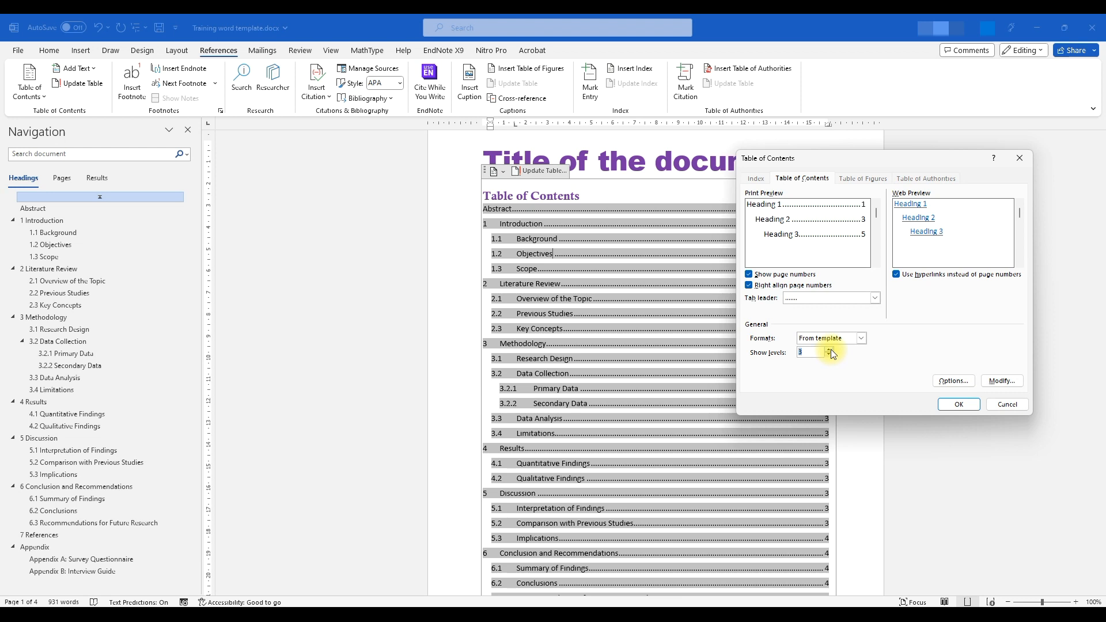
Choose the solid underline tab leader with page numbers shown and right-aligned, and replace the existing table of contents
click(875, 298)
click(795, 334)
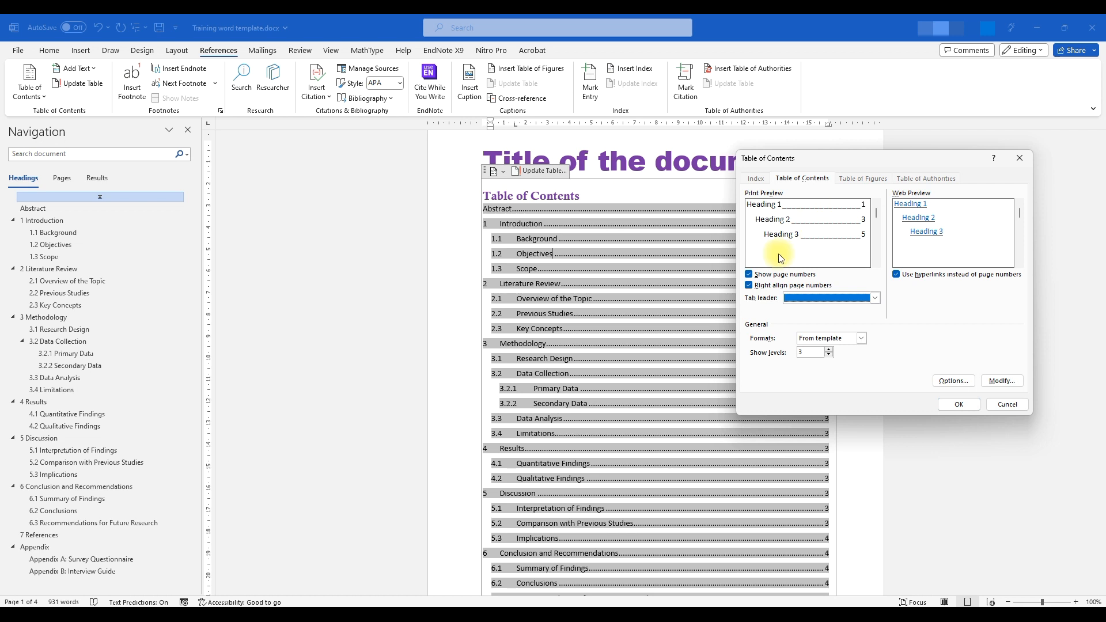
click(749, 276)
click(749, 275)
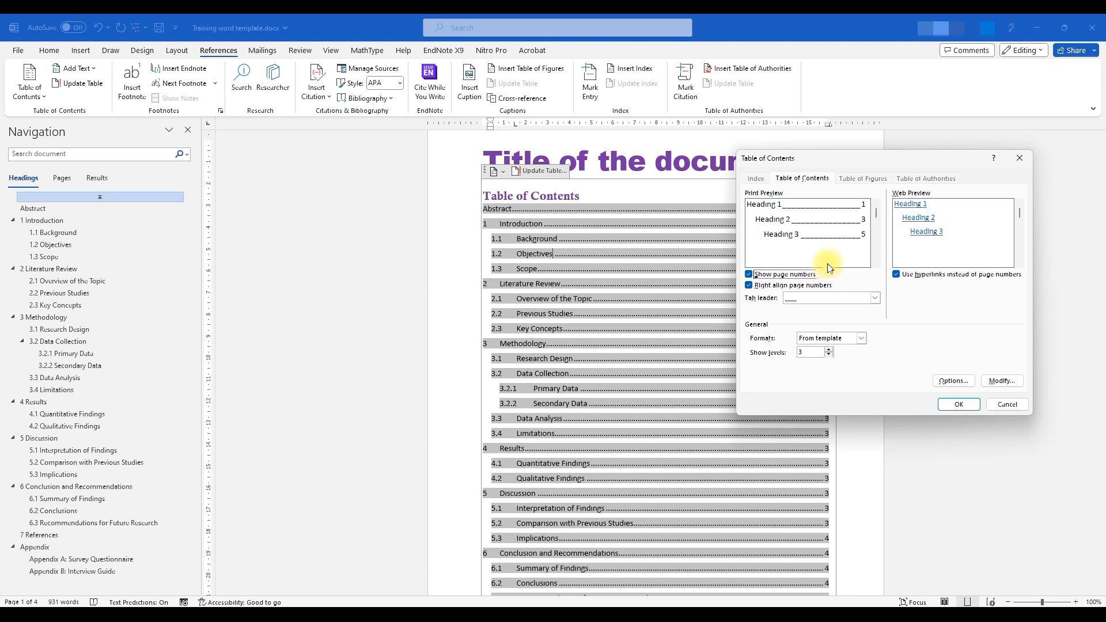
click(749, 286)
click(750, 286)
click(878, 298)
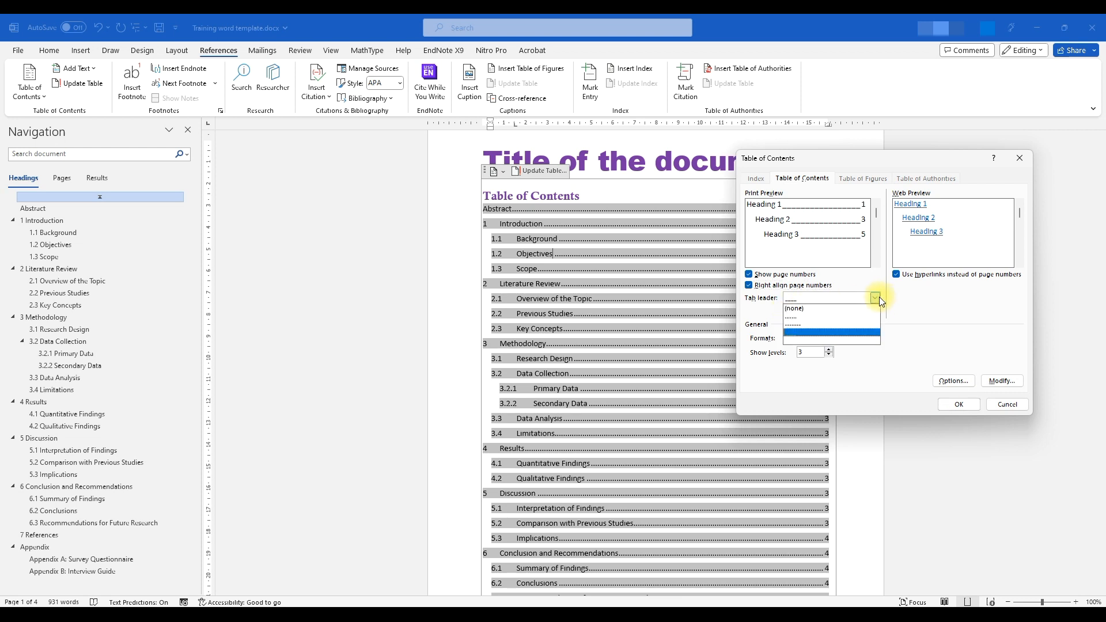
click(795, 333)
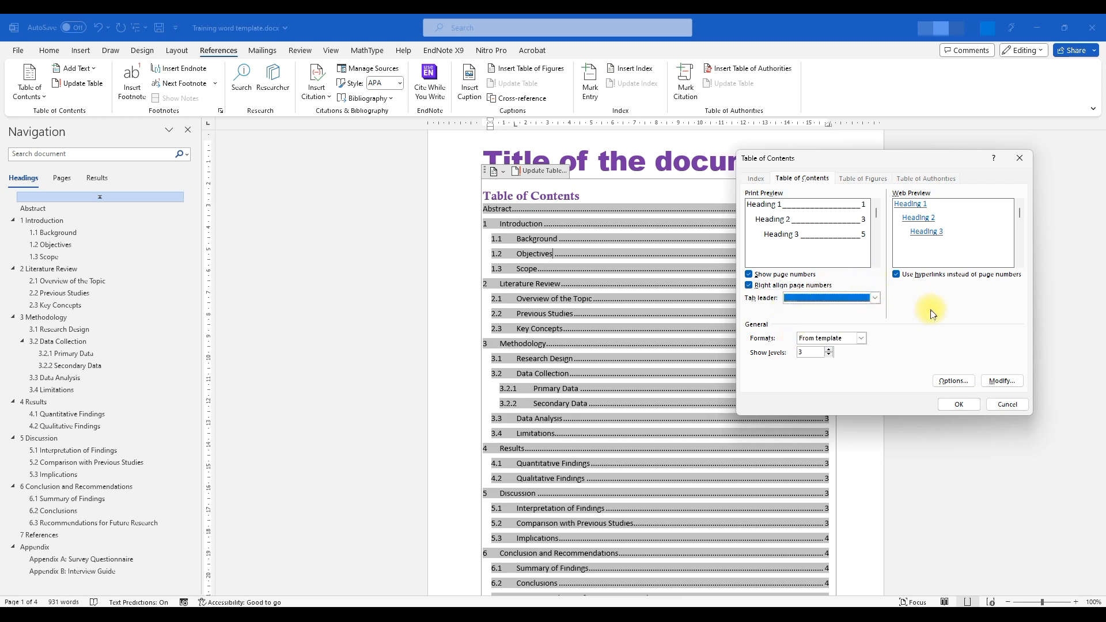
click(958, 405)
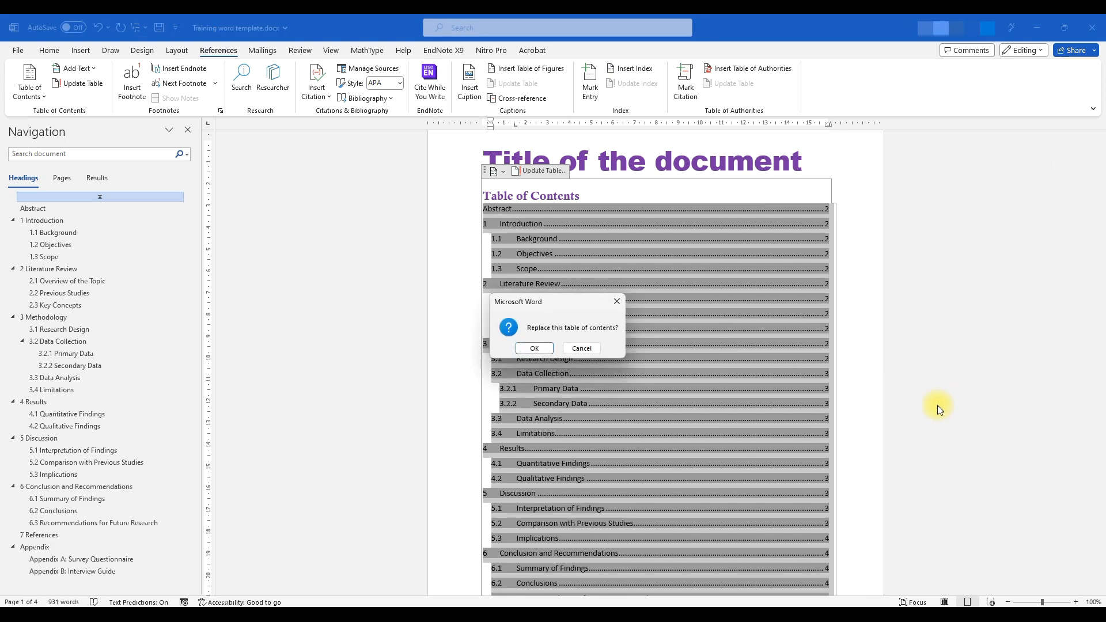
click(535, 348)
Examine the rebuilt table of contents, including its underline leaders and the first, second and third level entries
scroll(585, 314, down, 9)
scroll(612, 323, up, 8)
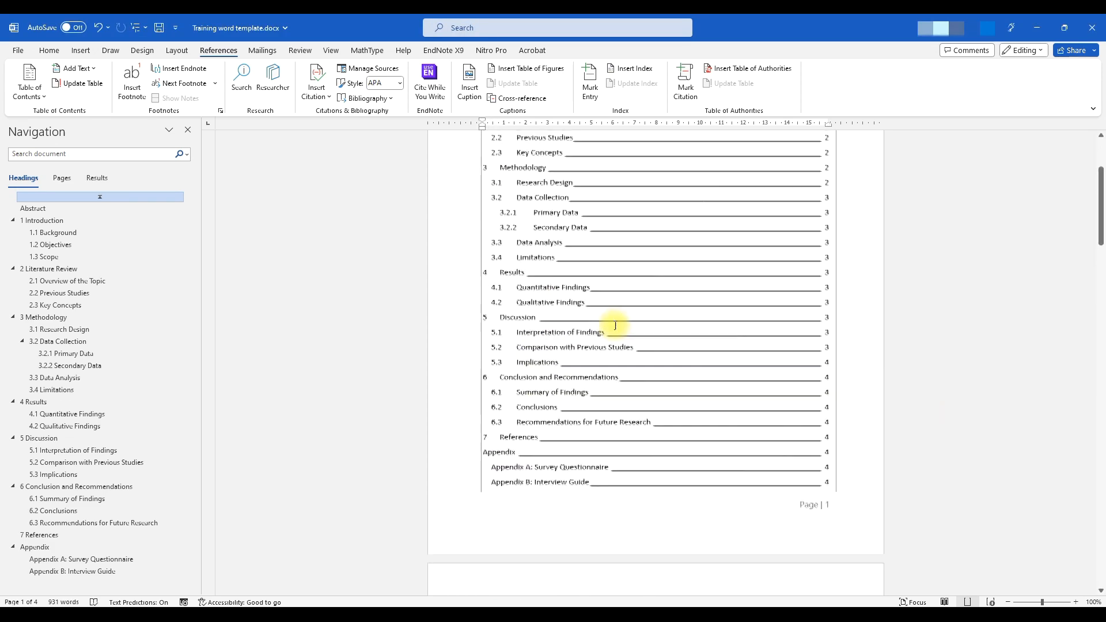
scroll(628, 322, up, 2)
scroll(699, 308, down, 9)
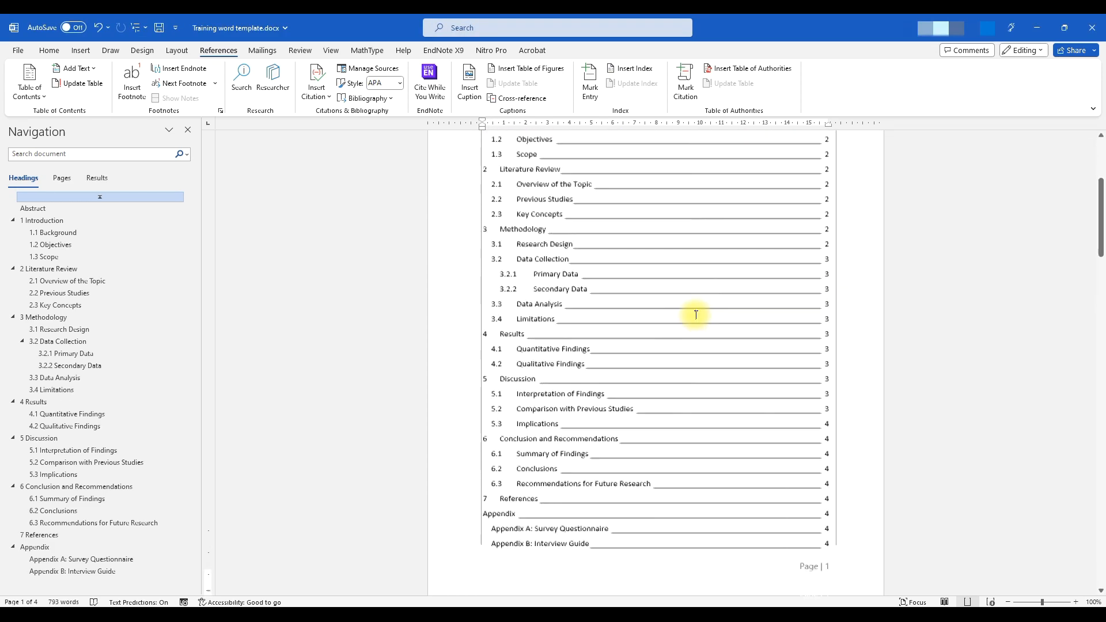
scroll(671, 323, down, 3)
scroll(647, 331, up, 8)
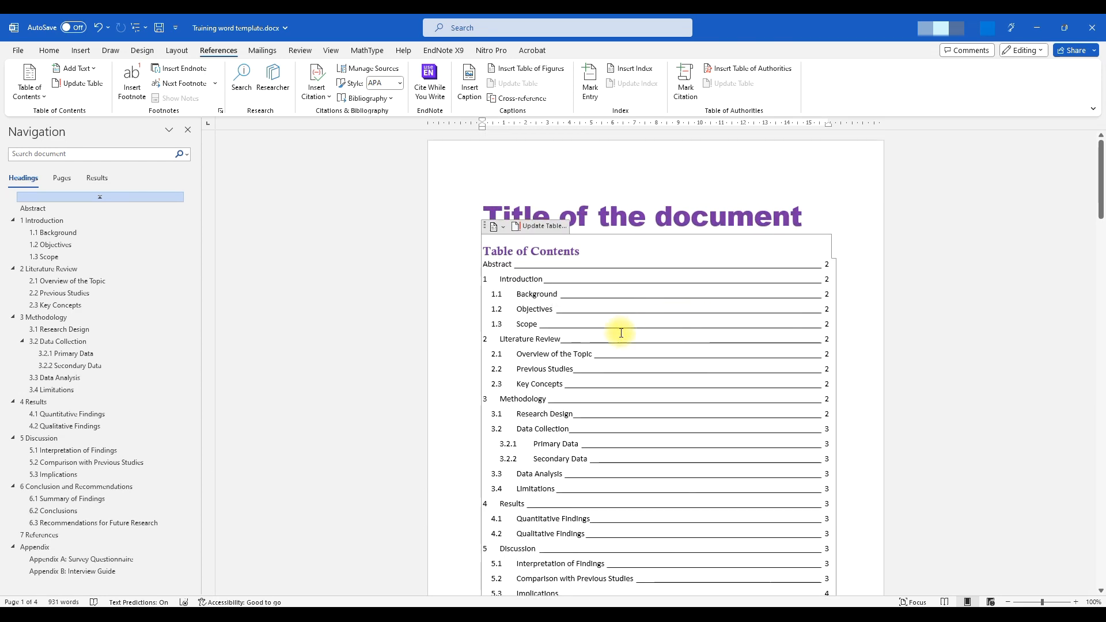
click(494, 266)
click(515, 291)
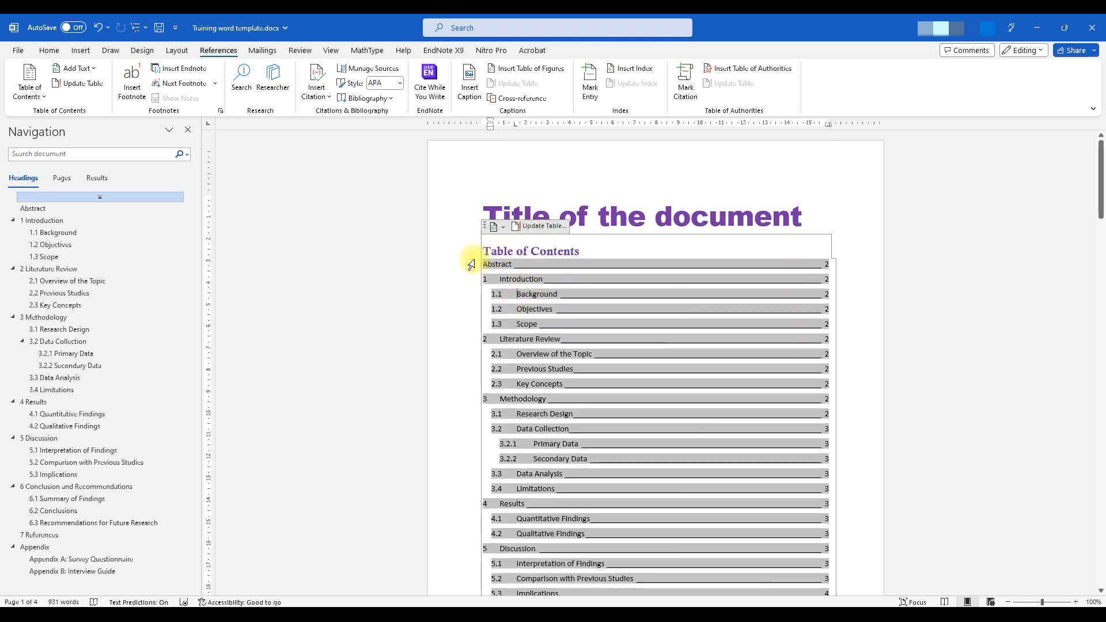
scroll(661, 274, down, 2)
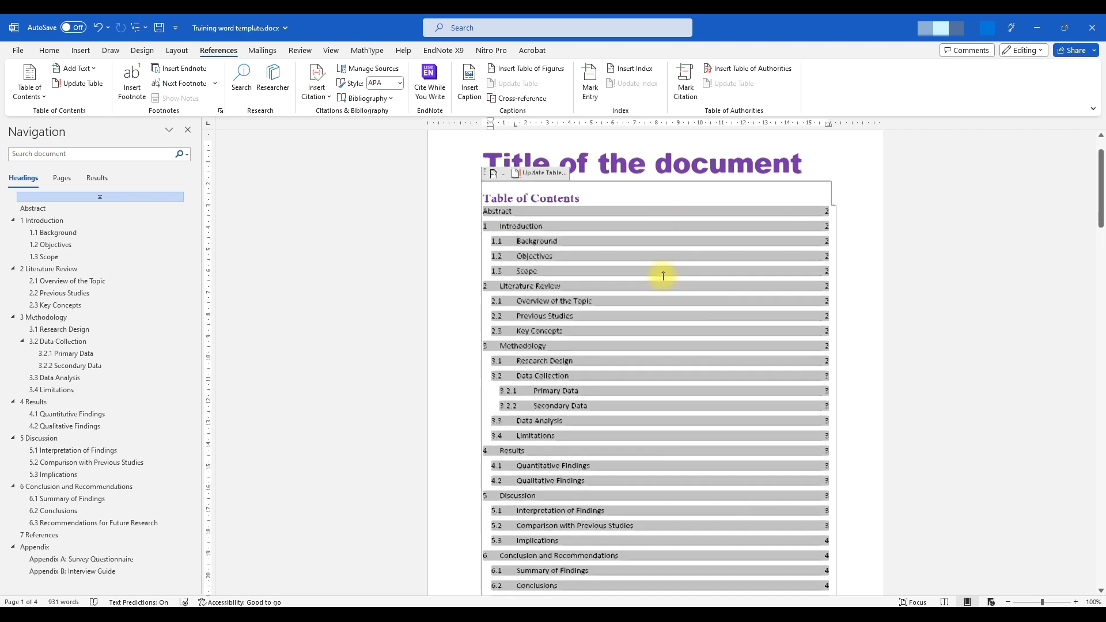
drag(486, 211, 796, 215)
click(527, 209)
click(496, 226)
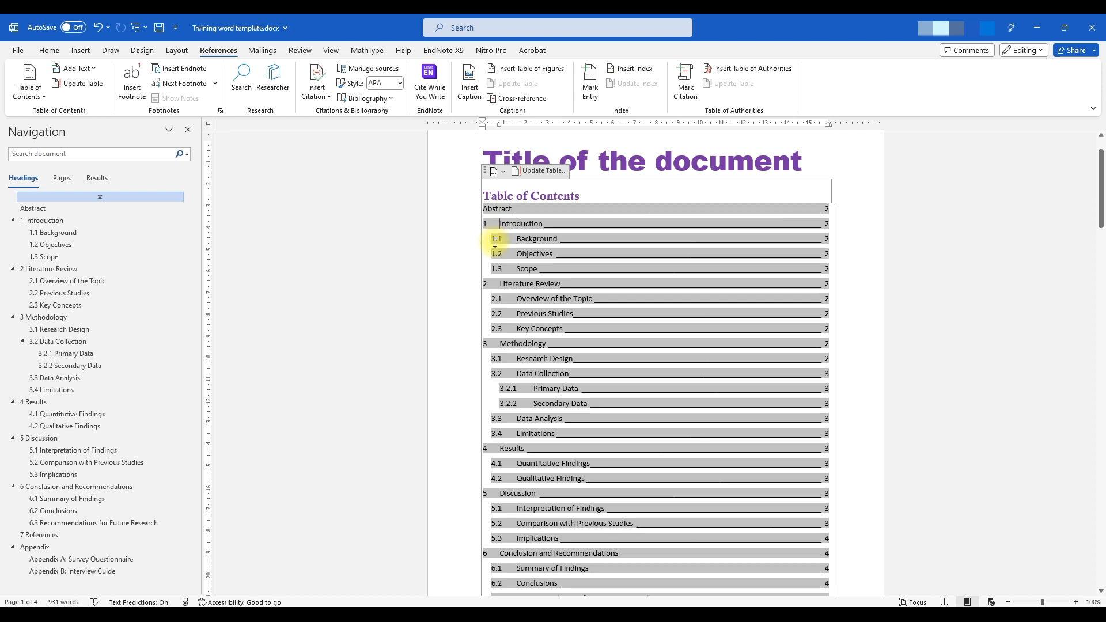
triple_click(501, 388)
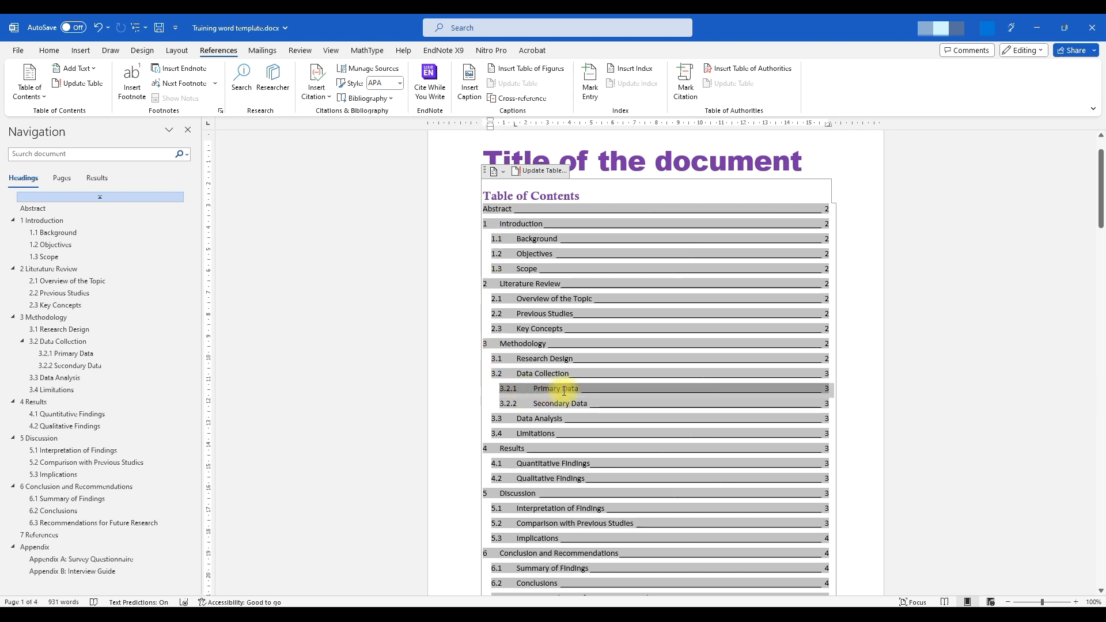
click(499, 241)
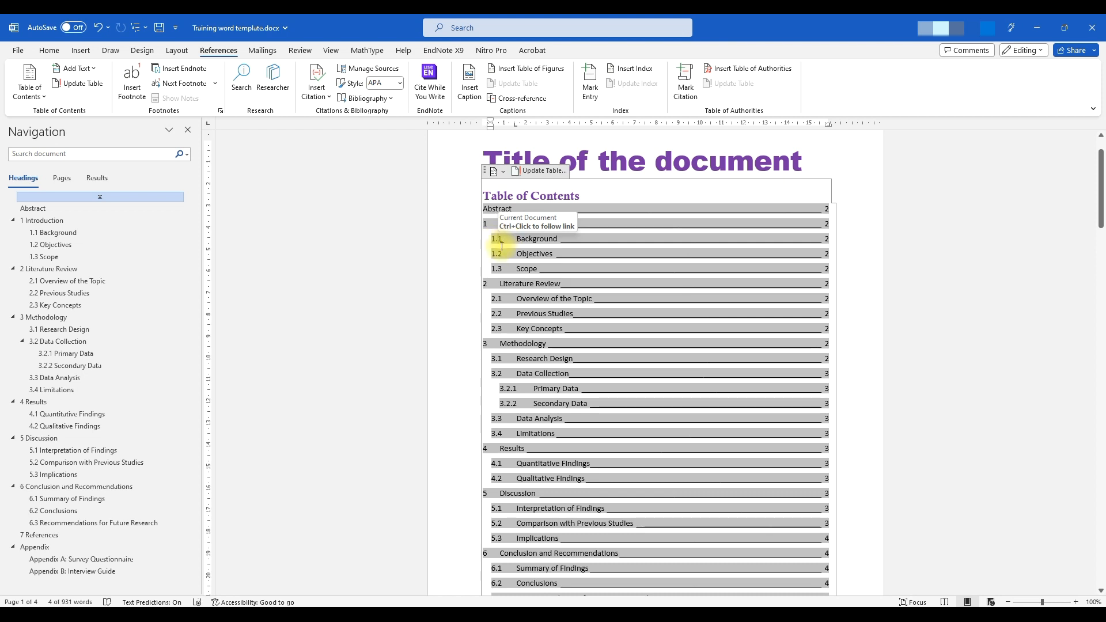
click(487, 226)
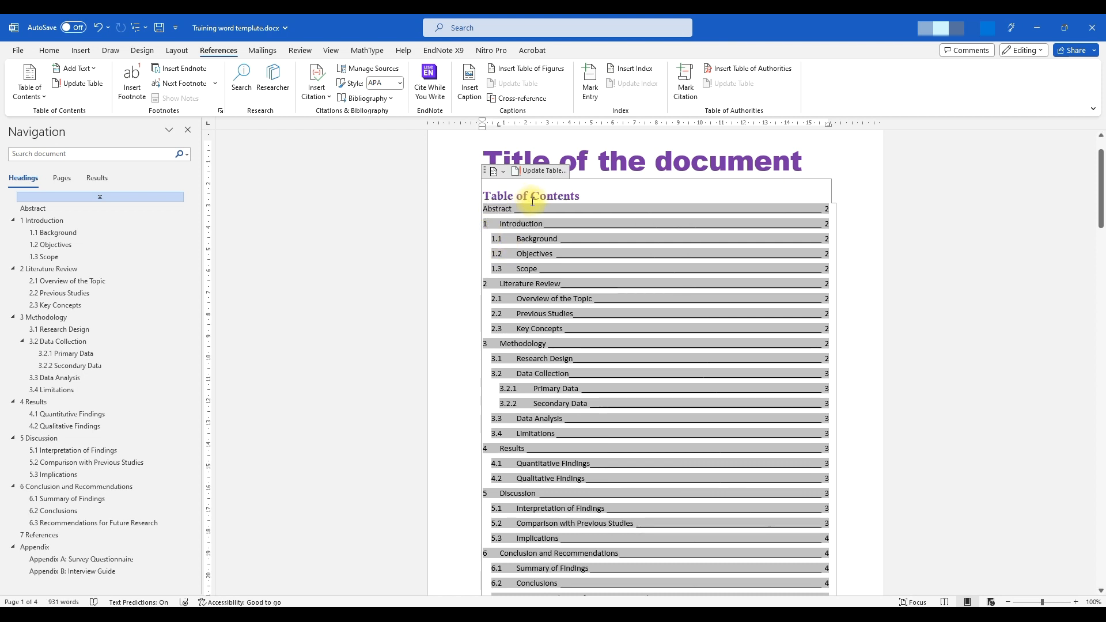
triple_click(485, 225)
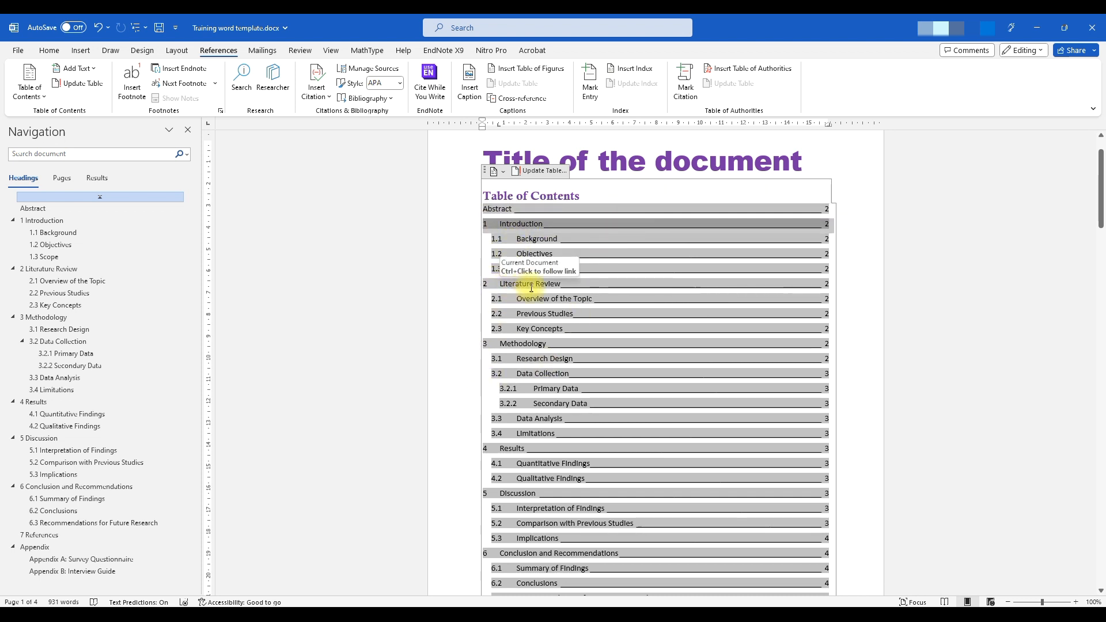
Format the Methodology entry in the table of contents in purple and bold so all first-level entries match
triple_click(484, 344)
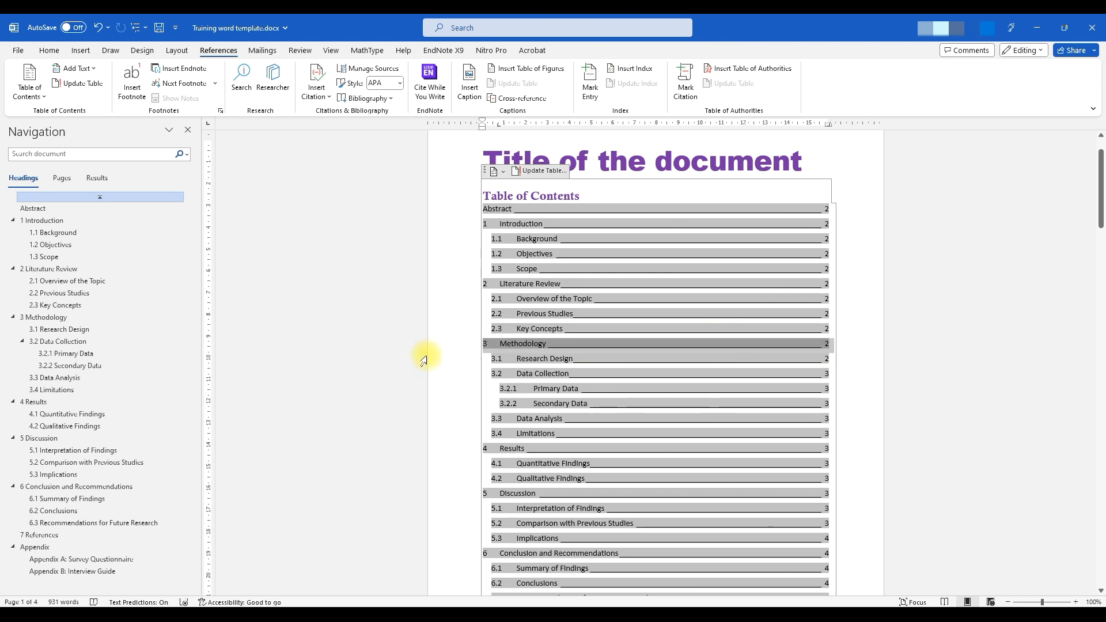
click(49, 50)
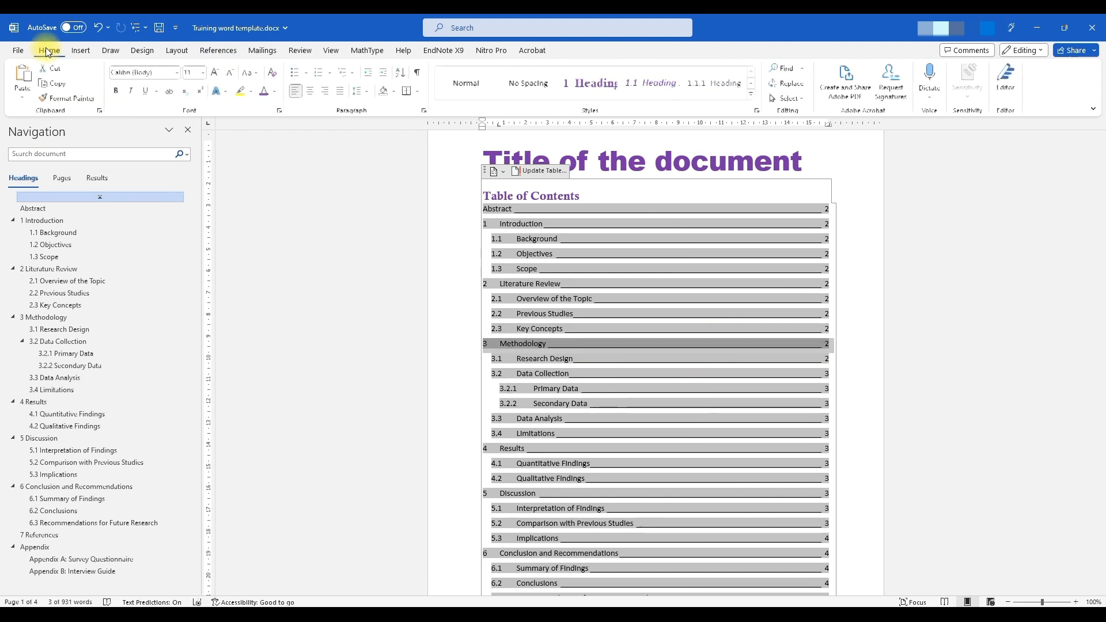
click(266, 93)
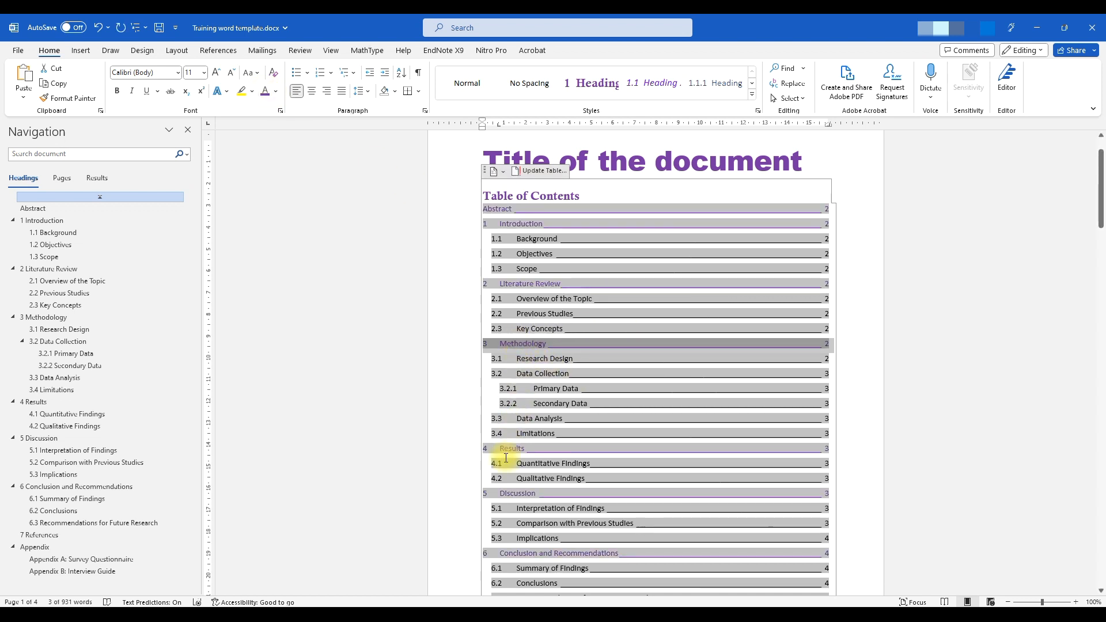
scroll(523, 271, down, 2)
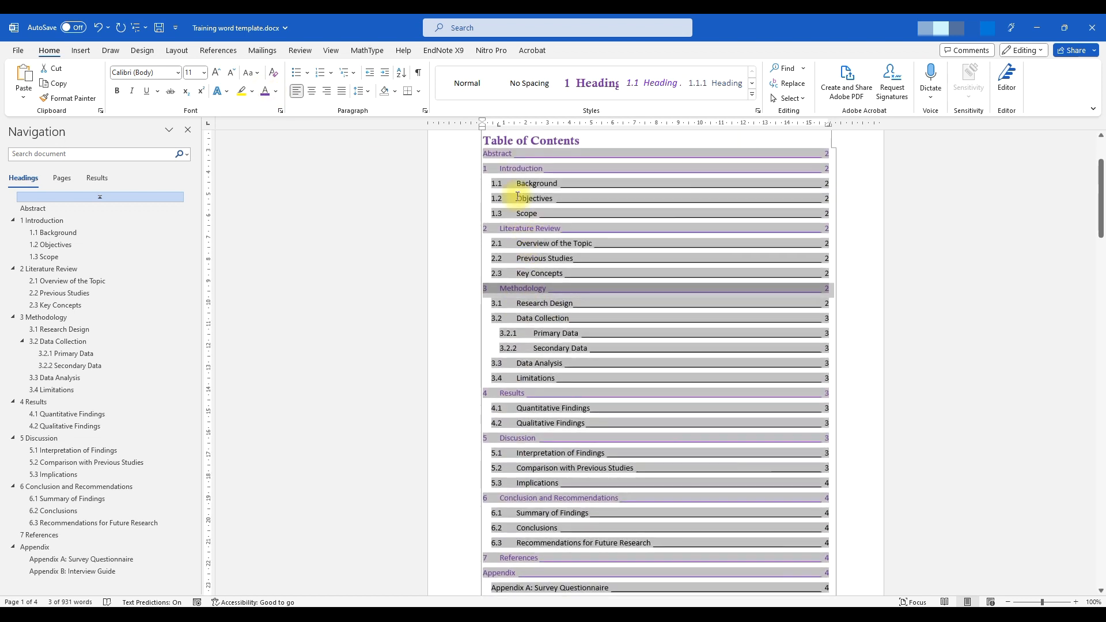
click(116, 91)
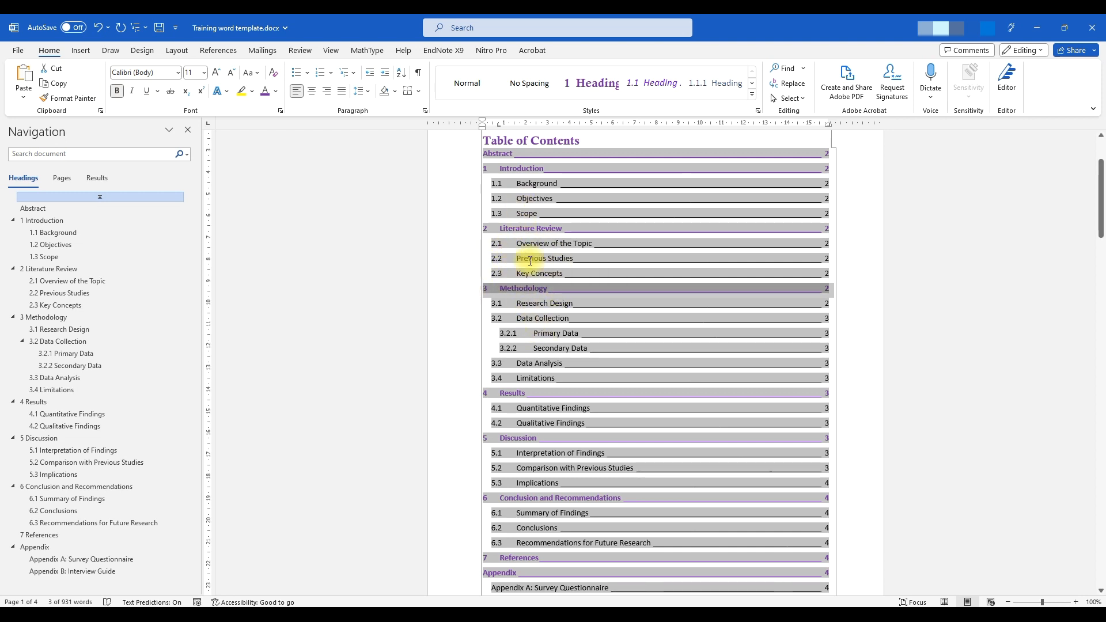
Display the full list of styles and check which TOC styles the Literature Review and Overview of the Topic entries use
click(548, 240)
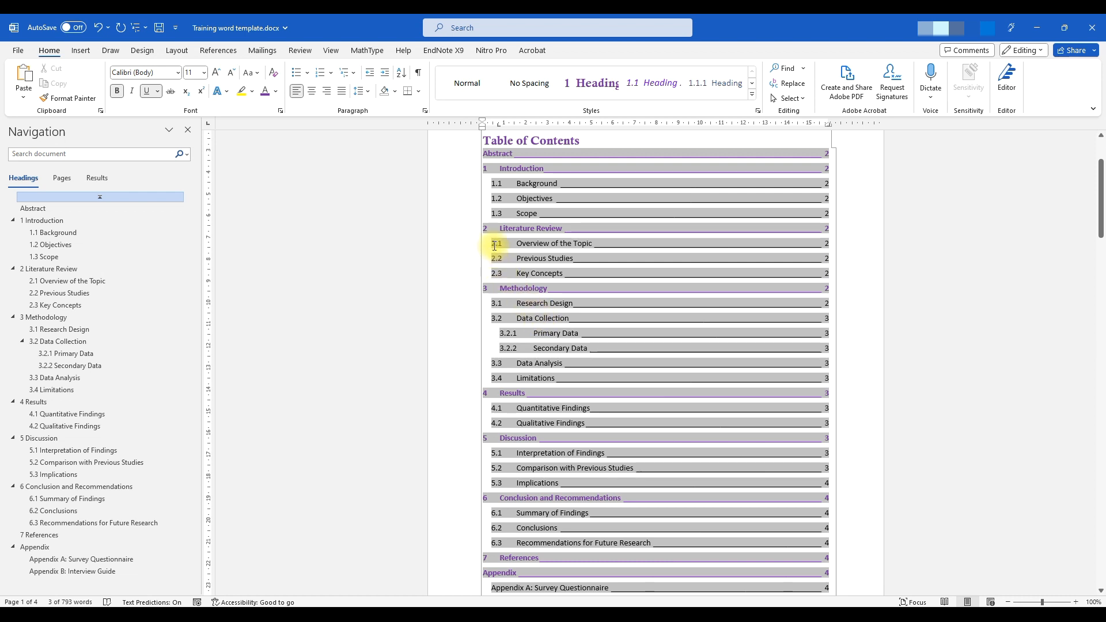
triple_click(553, 242)
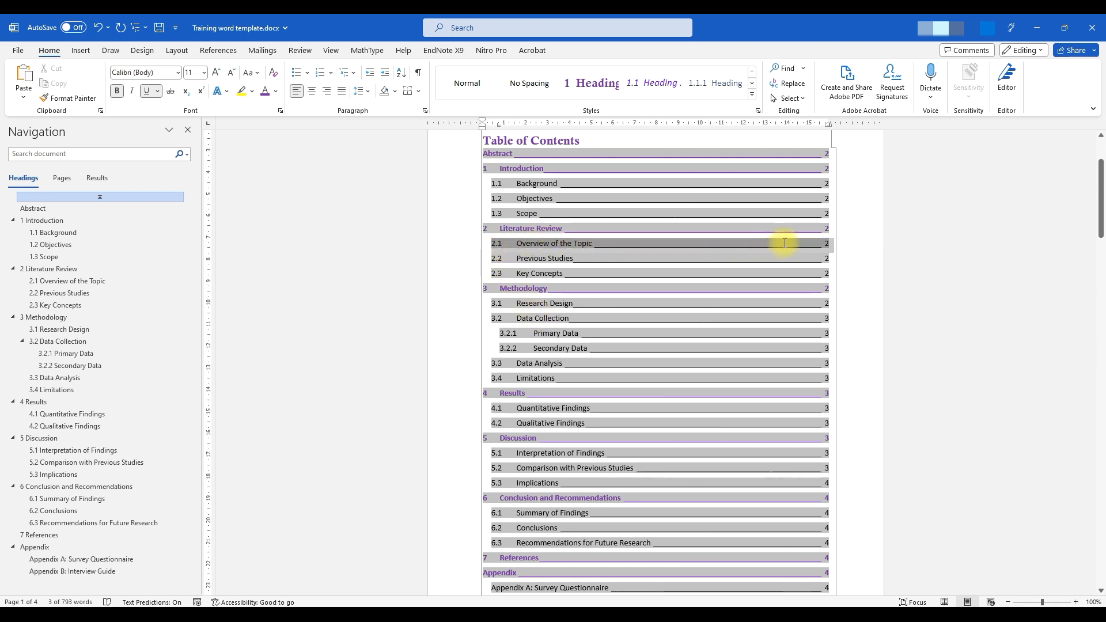
triple_click(828, 242)
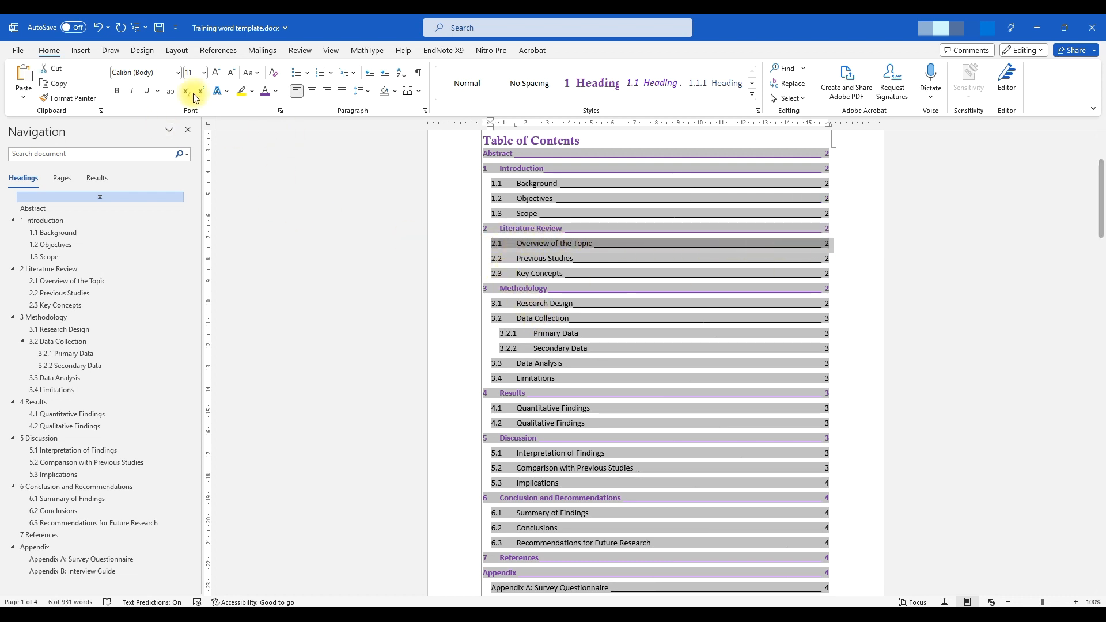
click(668, 367)
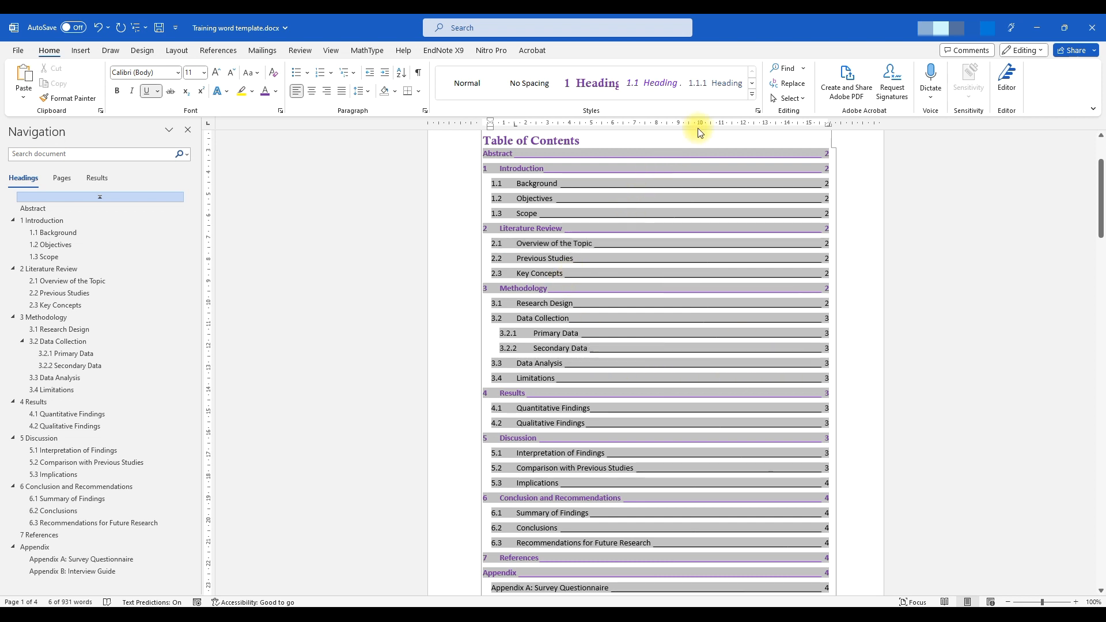
click(758, 110)
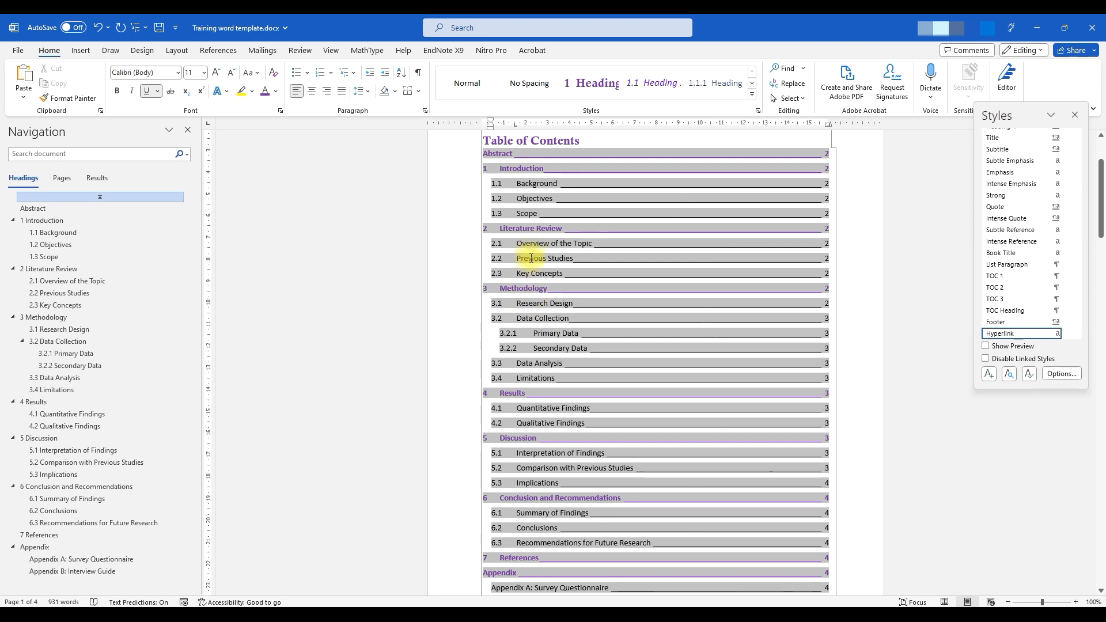
click(519, 245)
triple_click(618, 238)
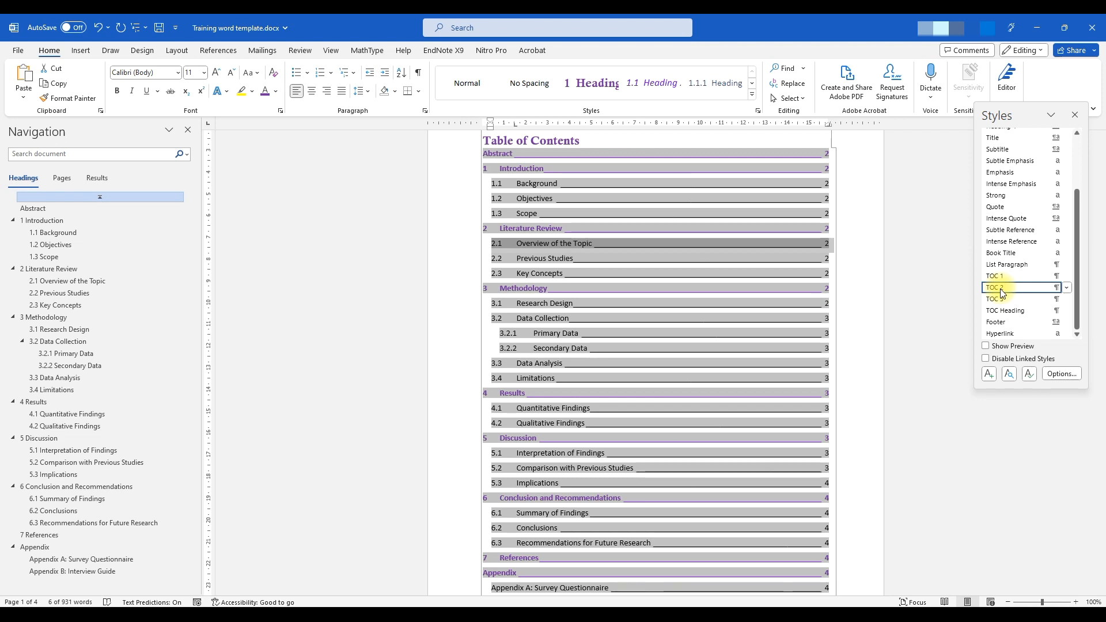
click(519, 227)
drag(519, 228, 814, 227)
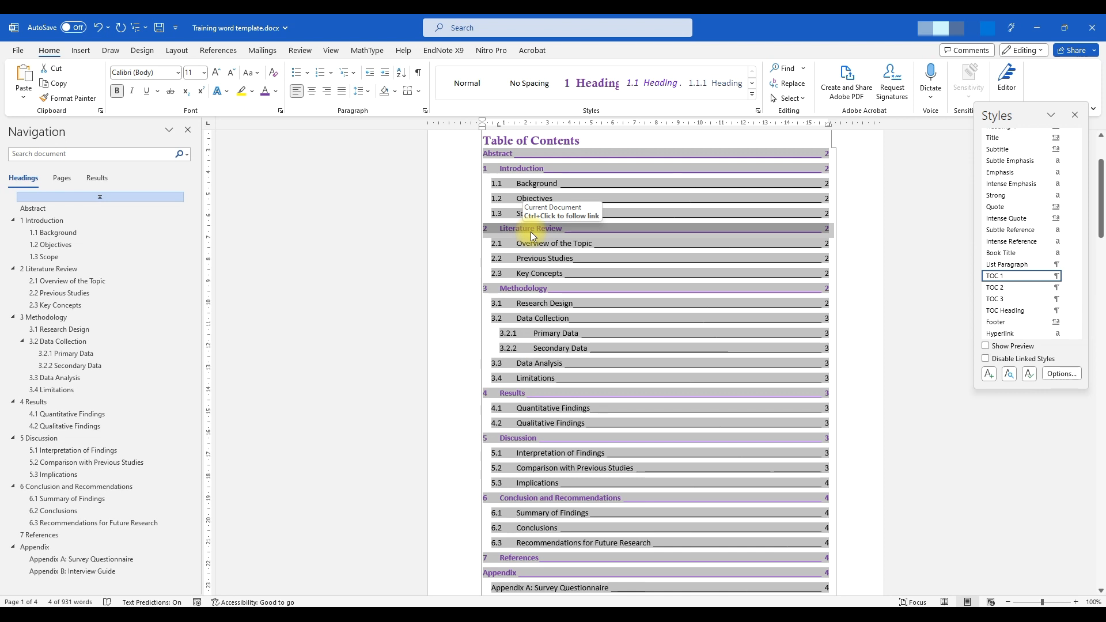
click(496, 244)
drag(492, 245, 823, 240)
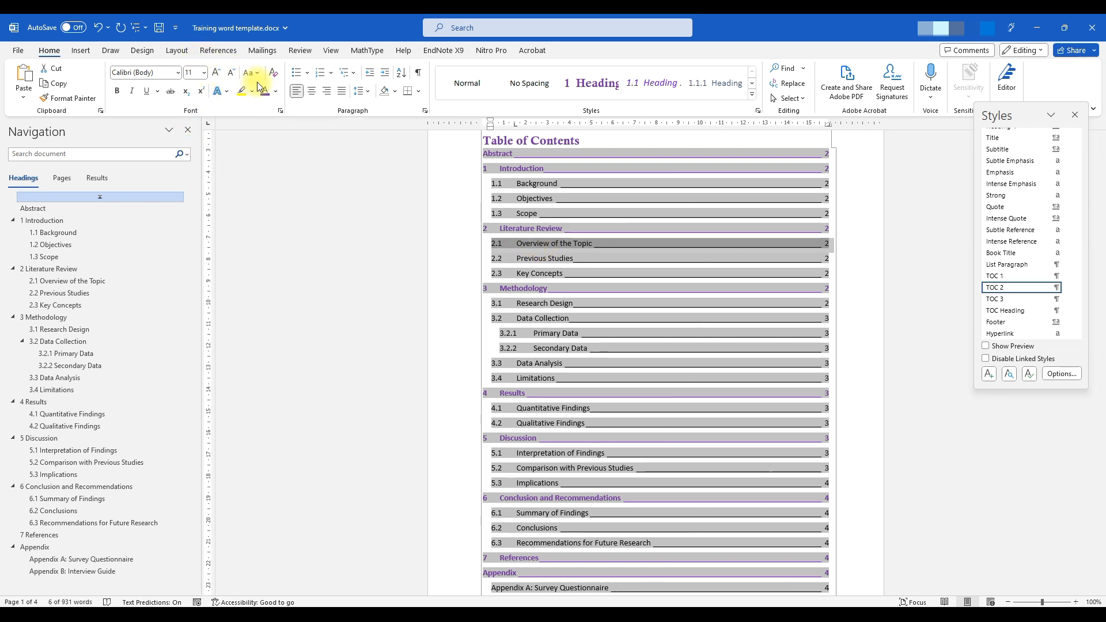
Modify the TOC 2 style to use the custom blue-violet font colour RGB(102,102,255) and a 10 pt font size
right_click(996, 288)
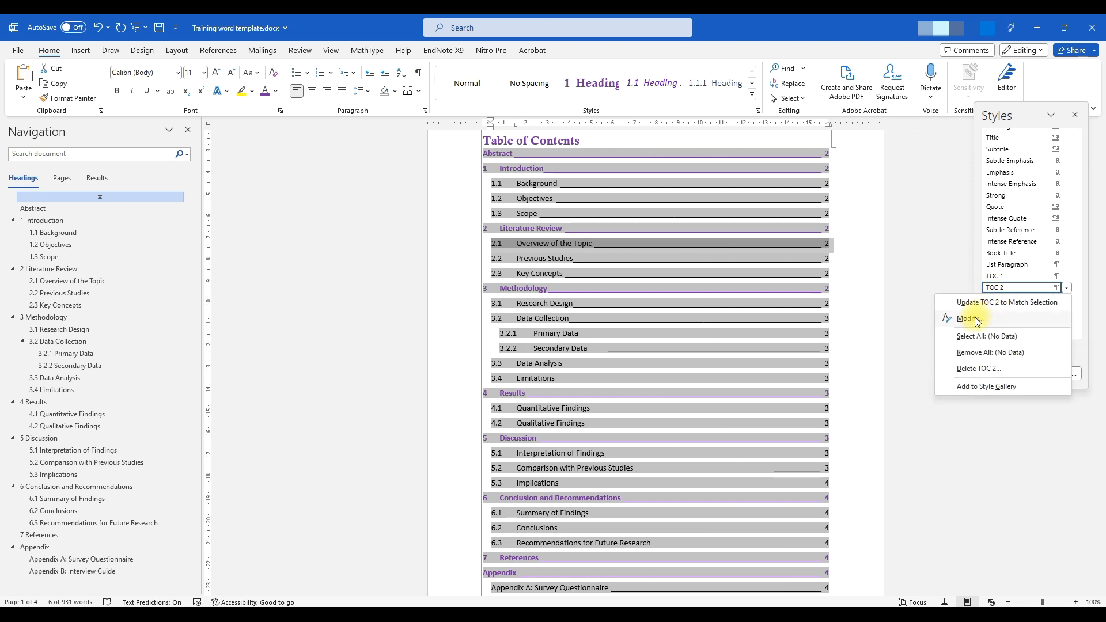
click(951, 333)
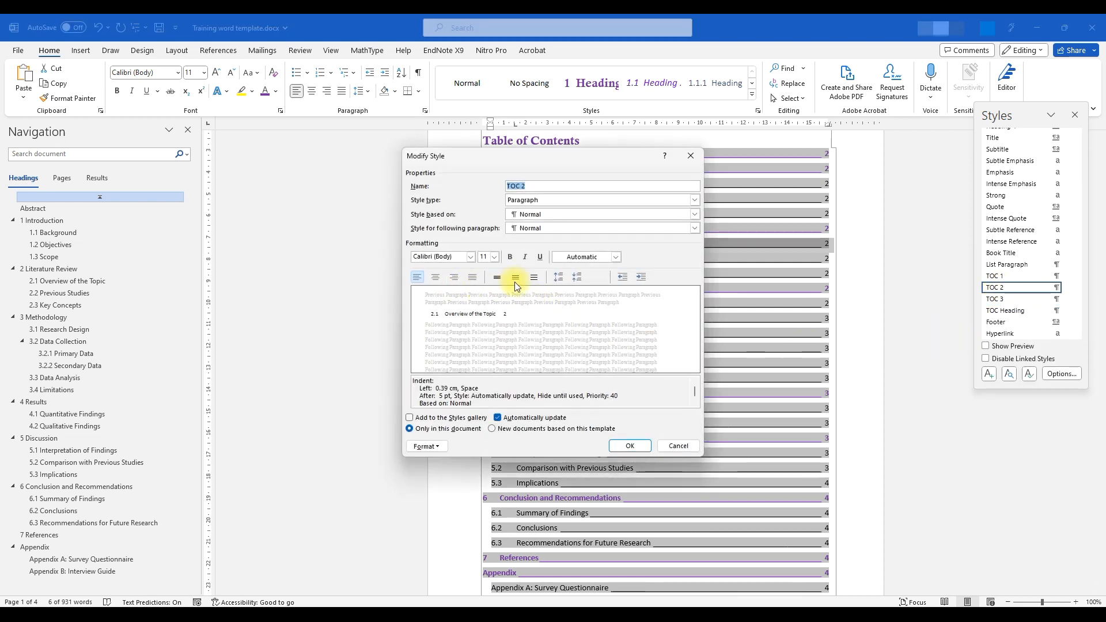
click(616, 257)
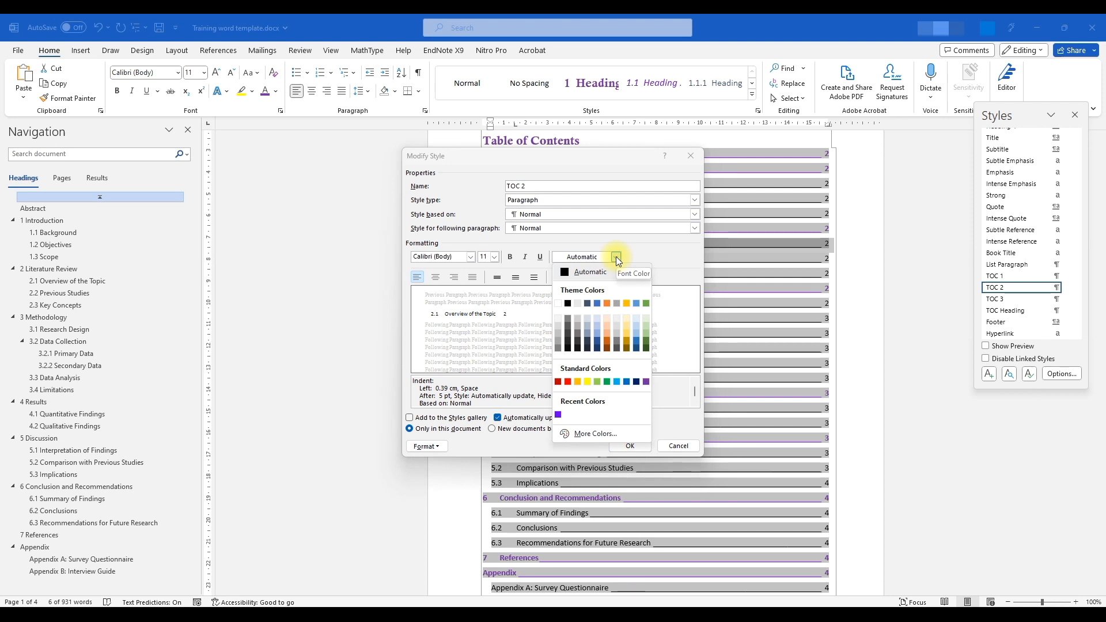
click(580, 433)
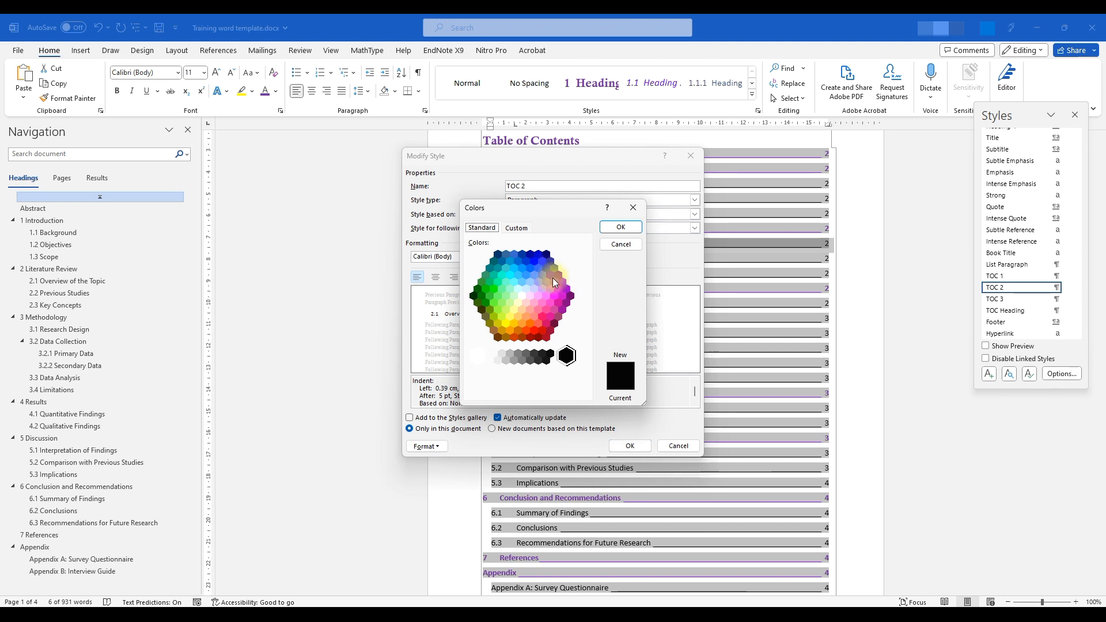
click(542, 275)
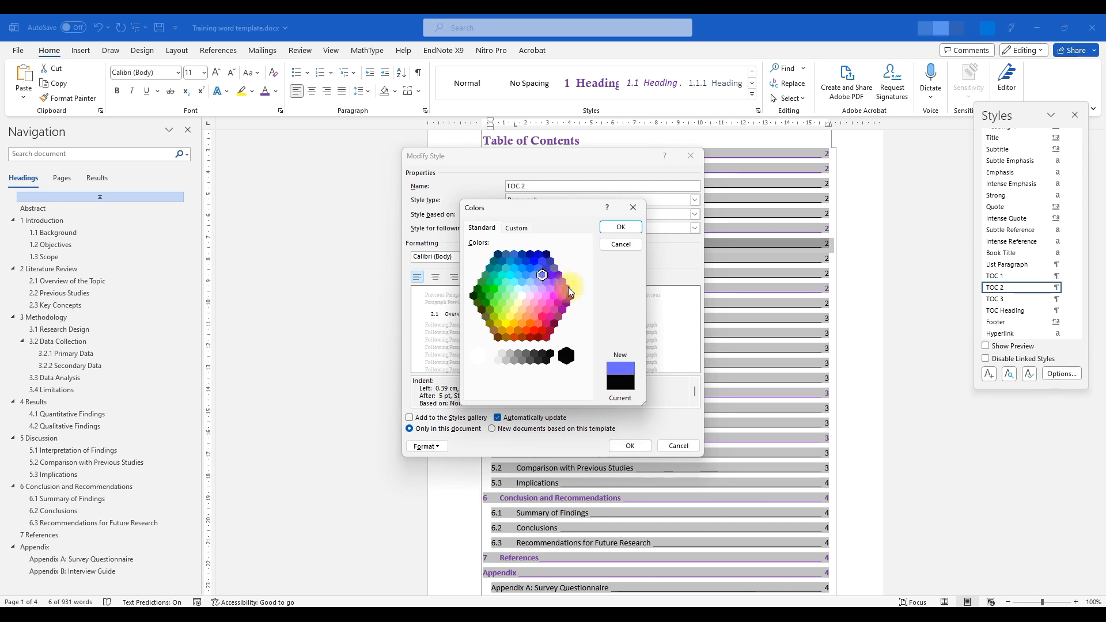
click(619, 228)
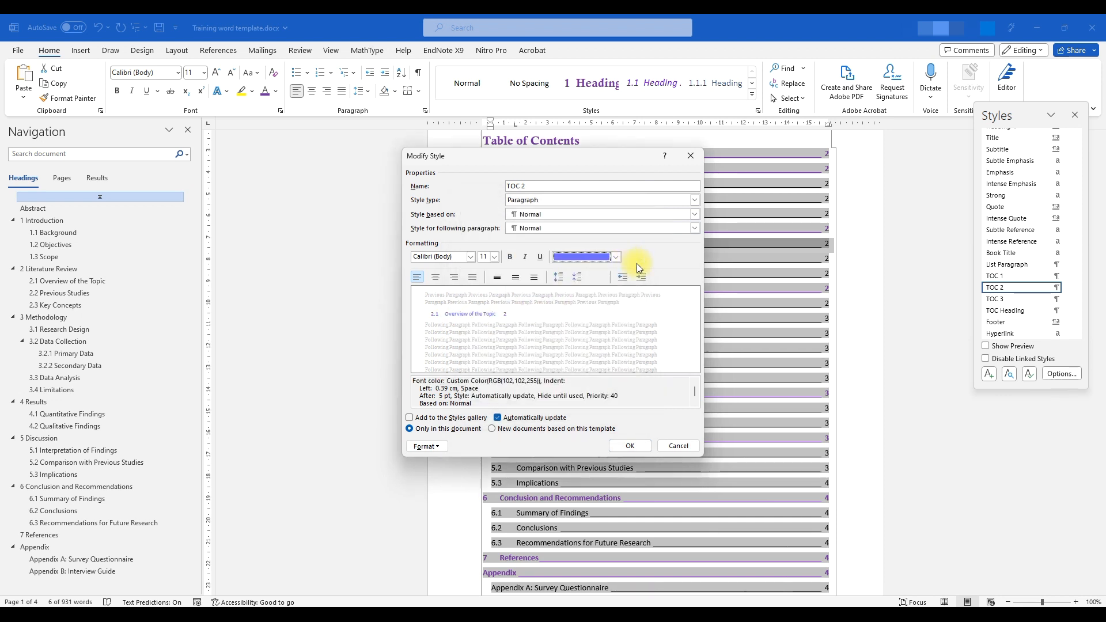
click(494, 257)
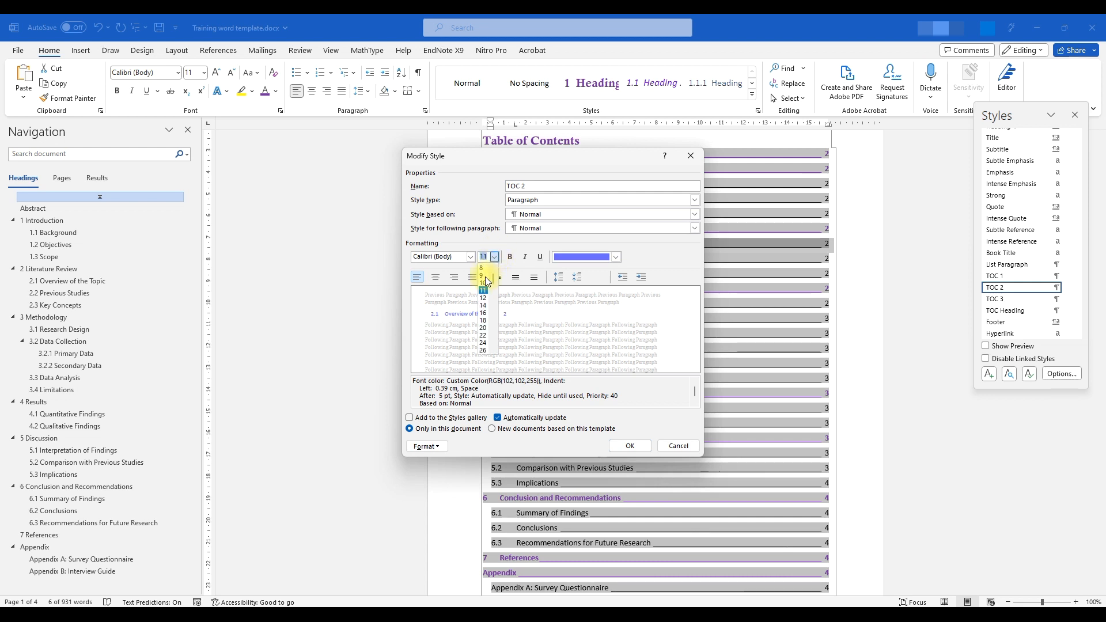
click(484, 289)
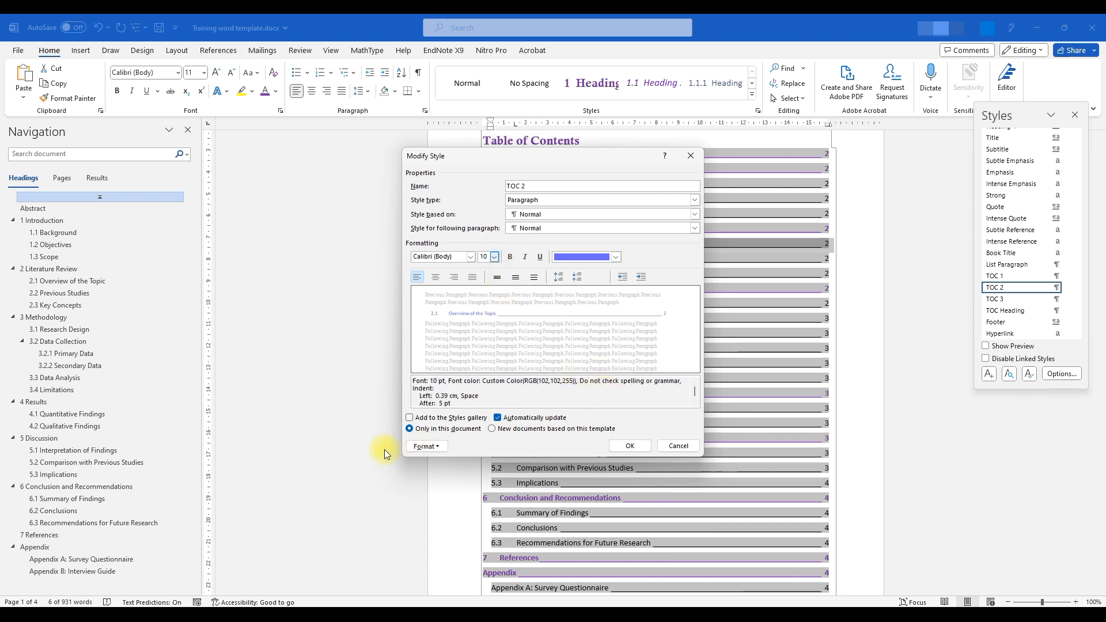
Review the tab stops, the indents and spacing, and the other formatting options available for the TOC 2 style
click(426, 447)
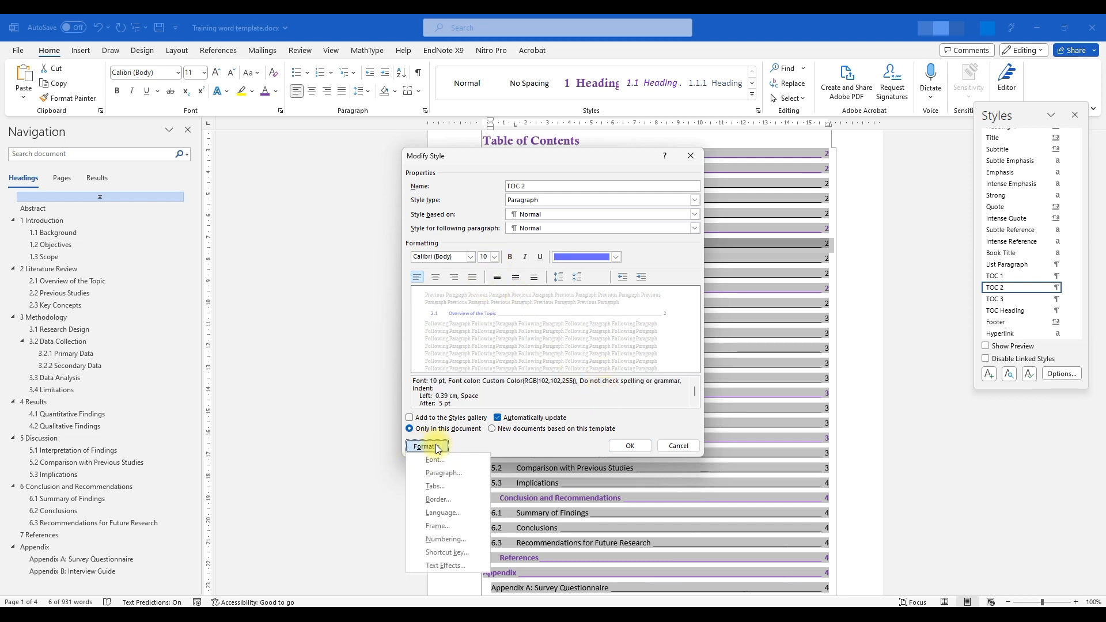
click(443, 485)
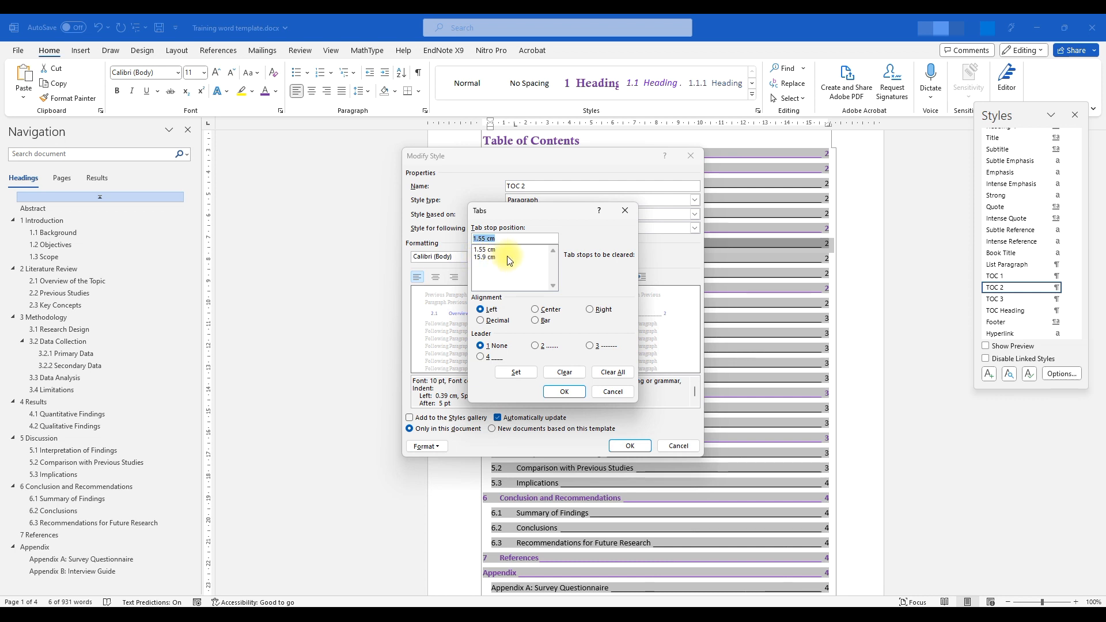
click(564, 391)
click(436, 447)
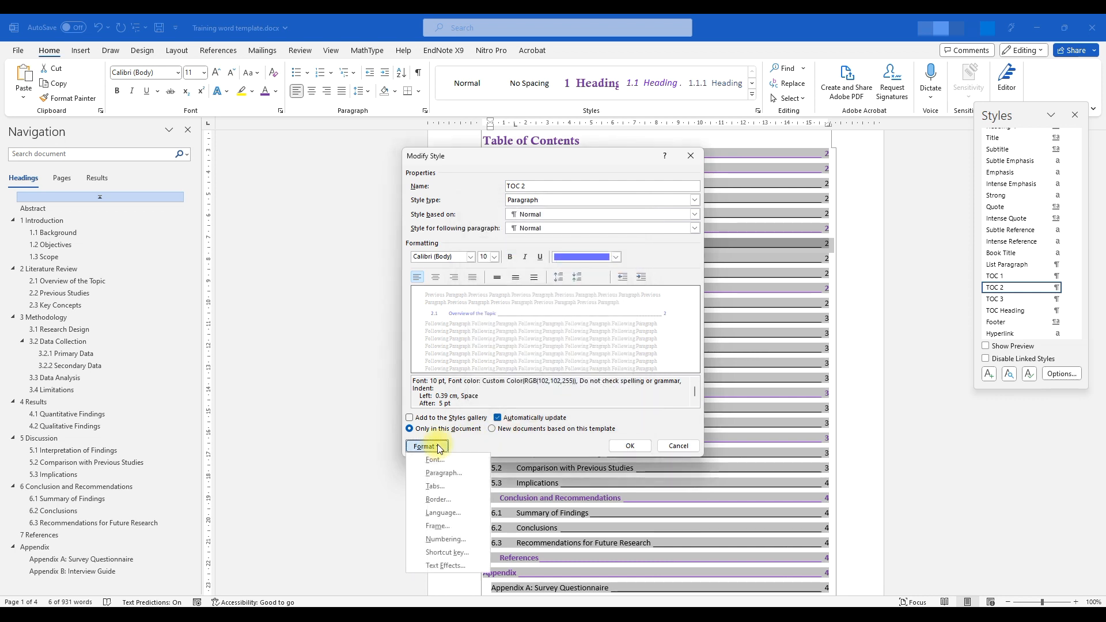
click(444, 473)
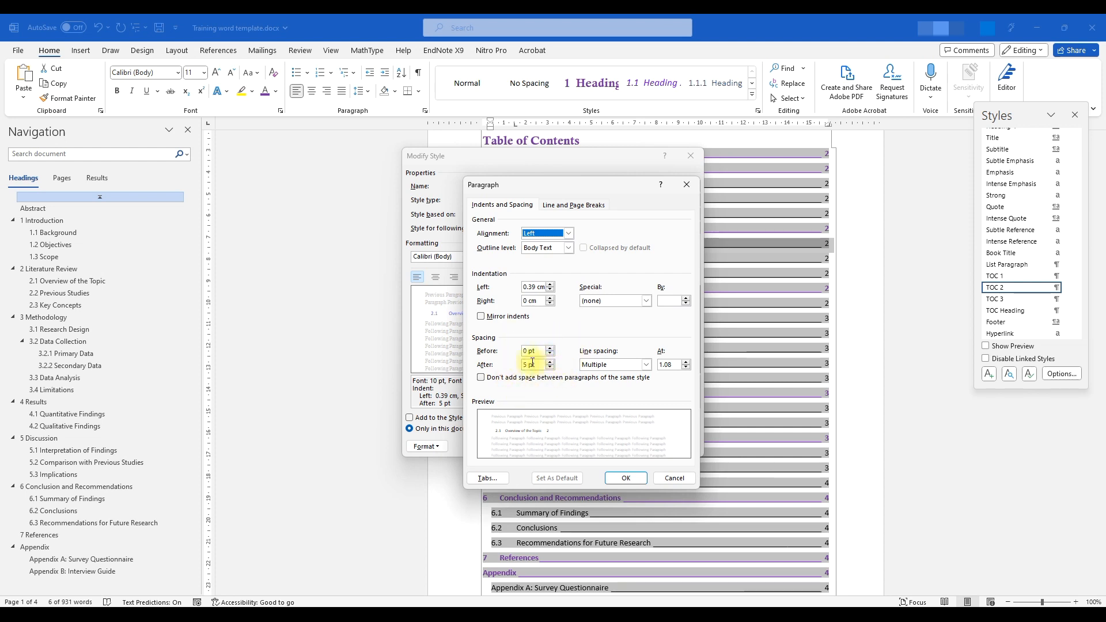
click(620, 476)
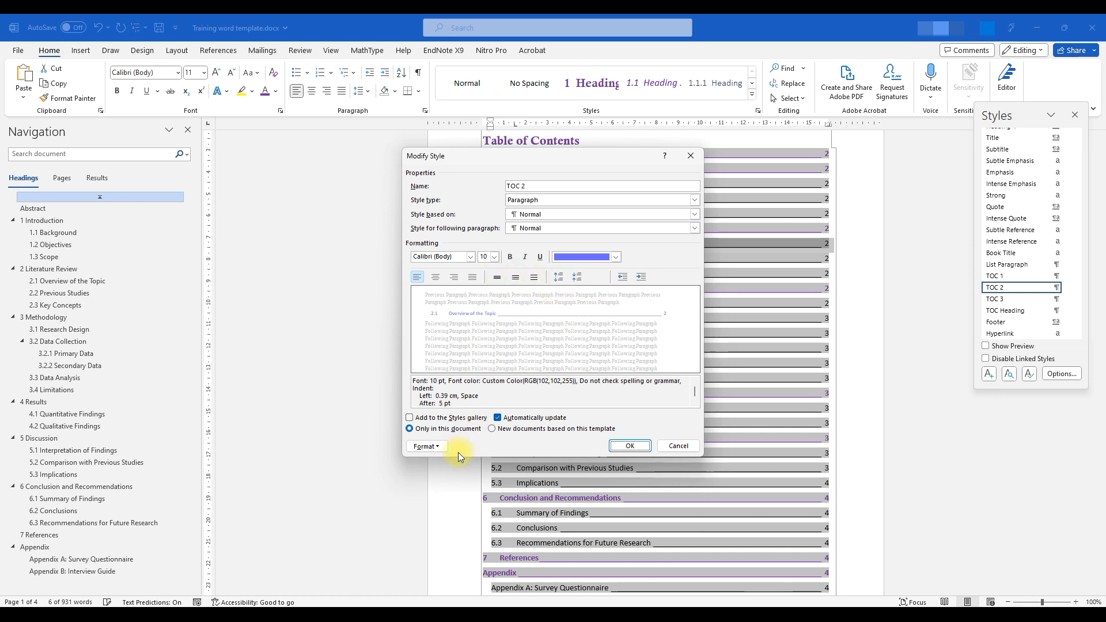
click(435, 449)
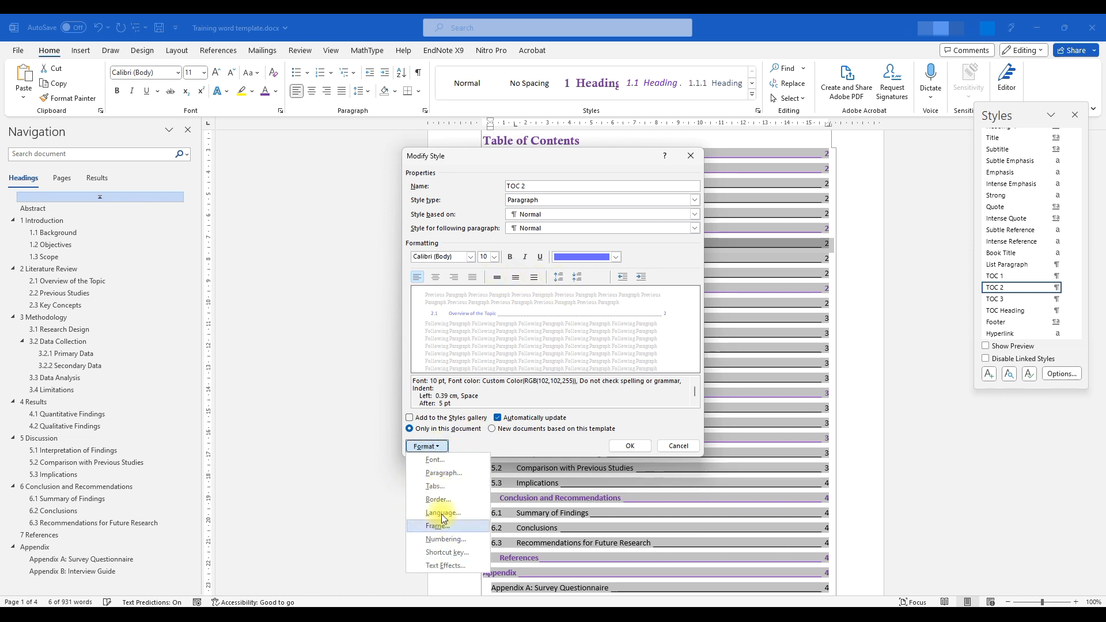
click(538, 306)
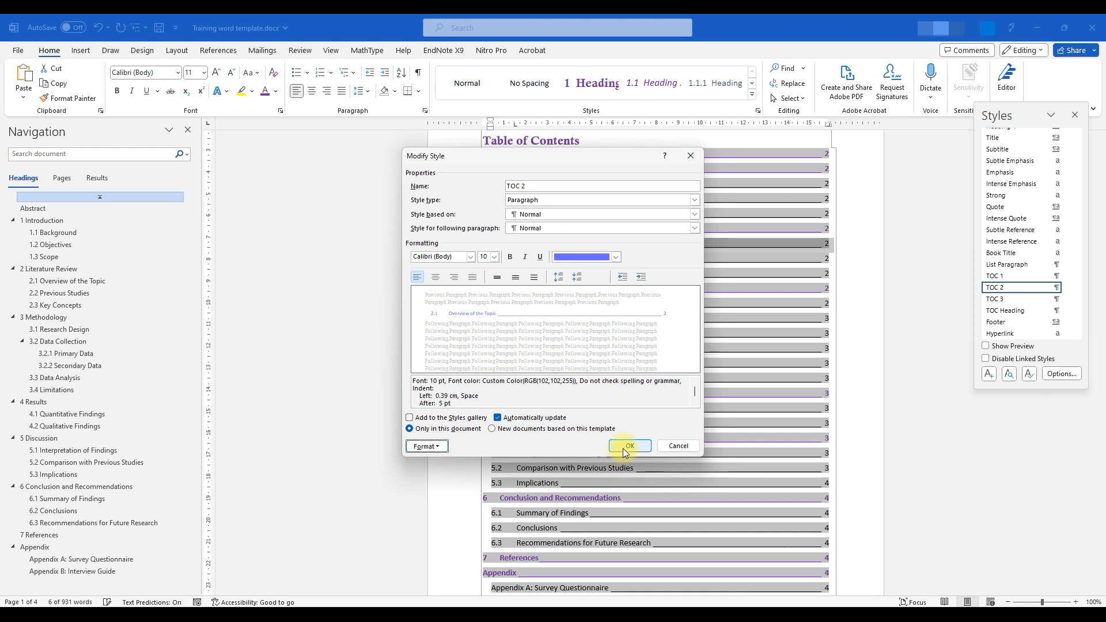
Try 1.5 and double line spacing for the TOC 2 style, settle on single spacing, and apply the style changes
click(514, 279)
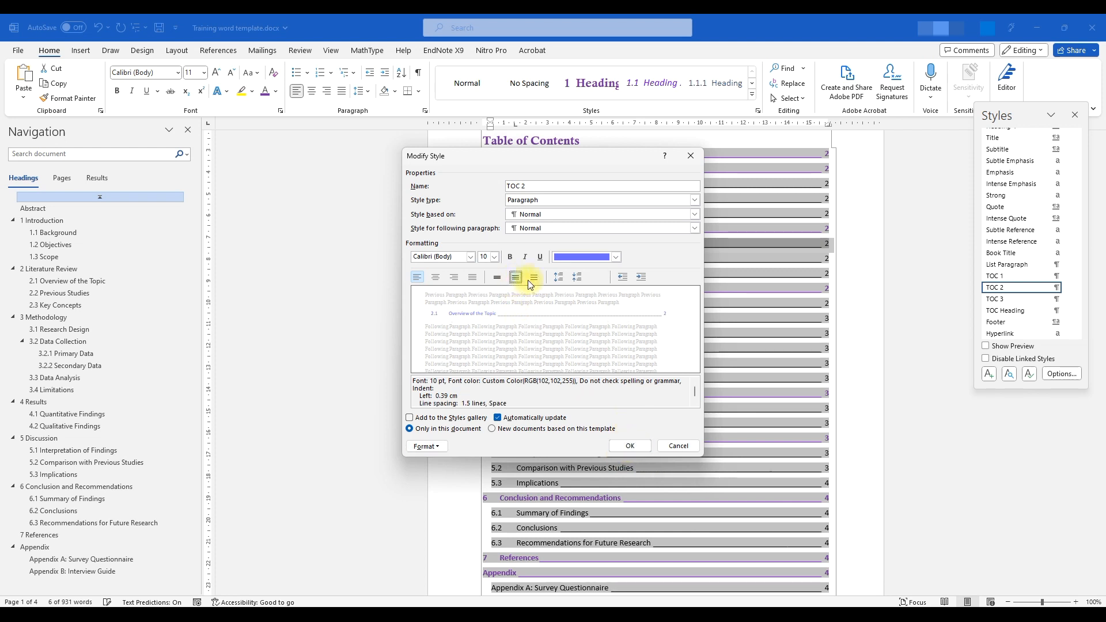
click(533, 278)
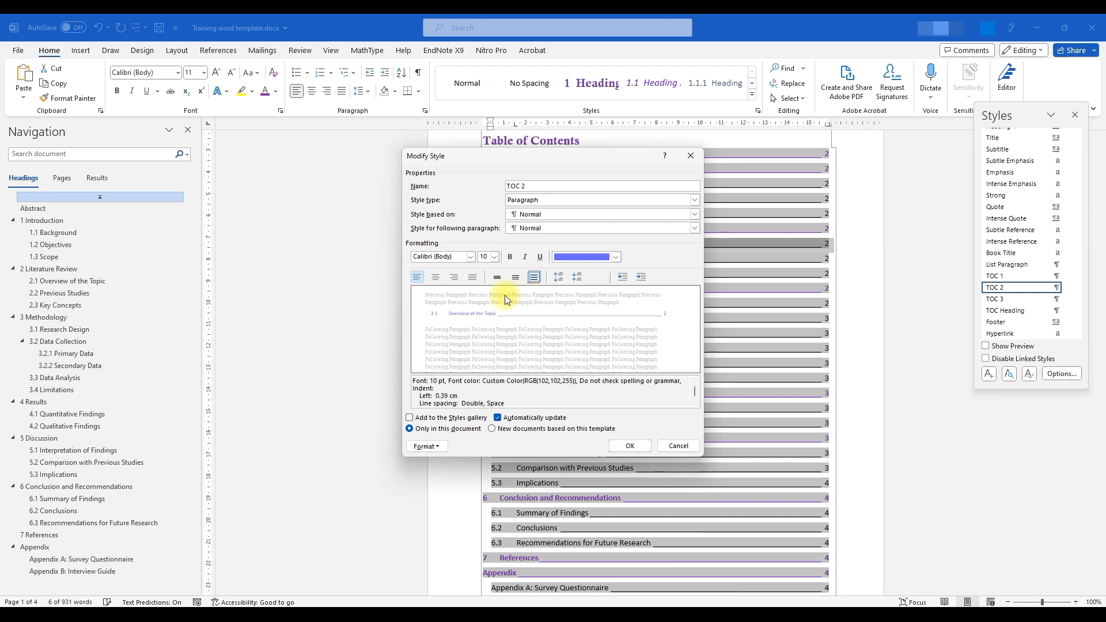
click(499, 276)
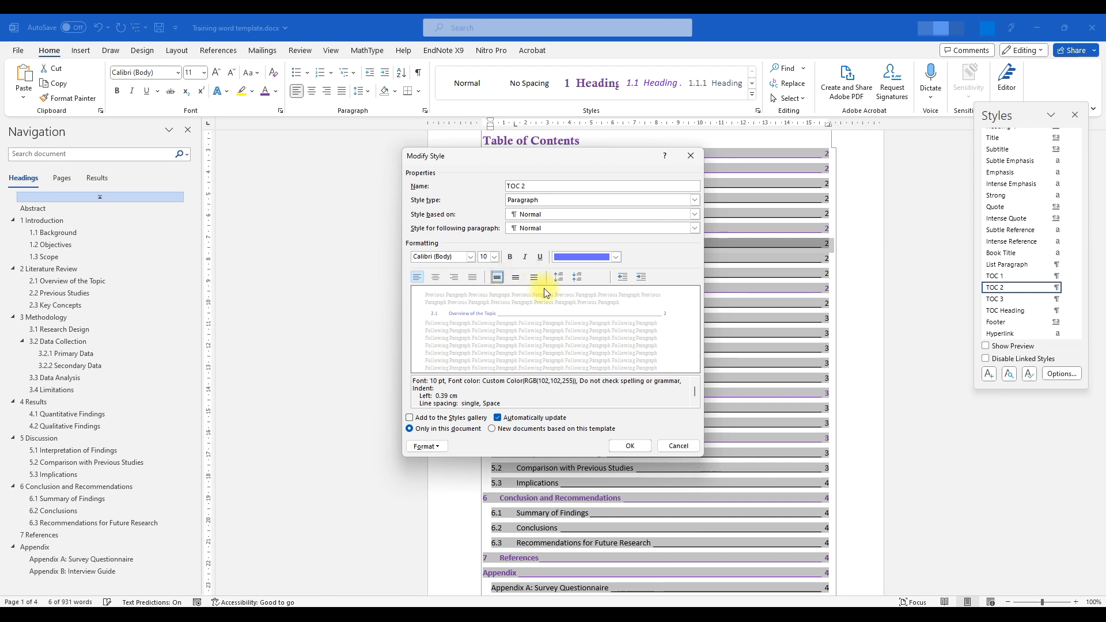
click(630, 446)
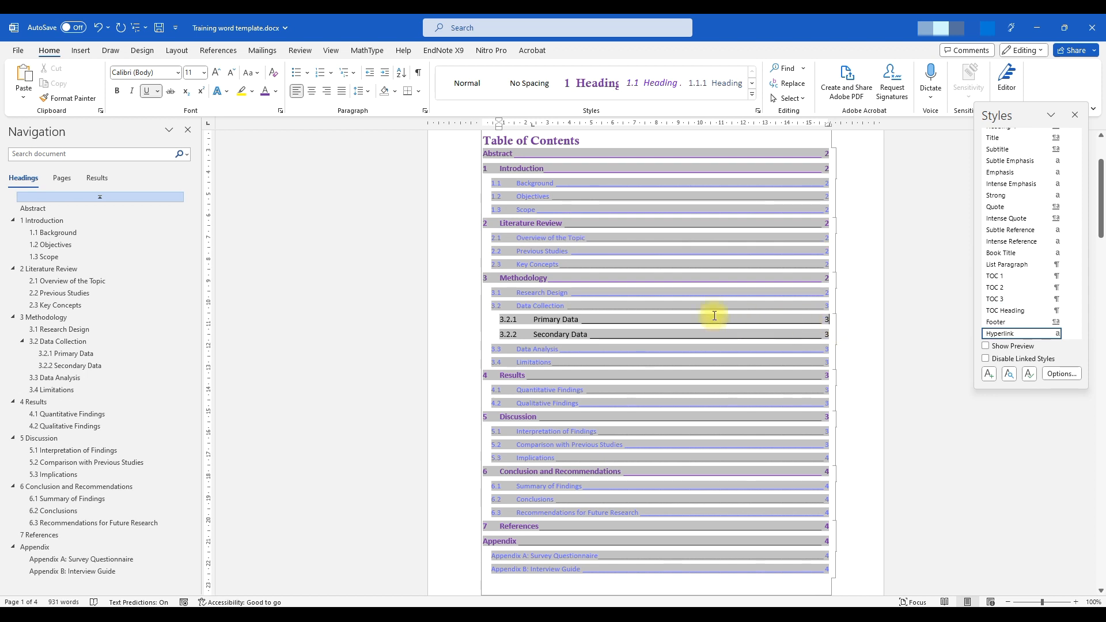
Modify the TOC 3 style to use the same recent blue-violet font colour as the TOC 2 style
scroll(570, 251, up, 3)
scroll(566, 266, down, 3)
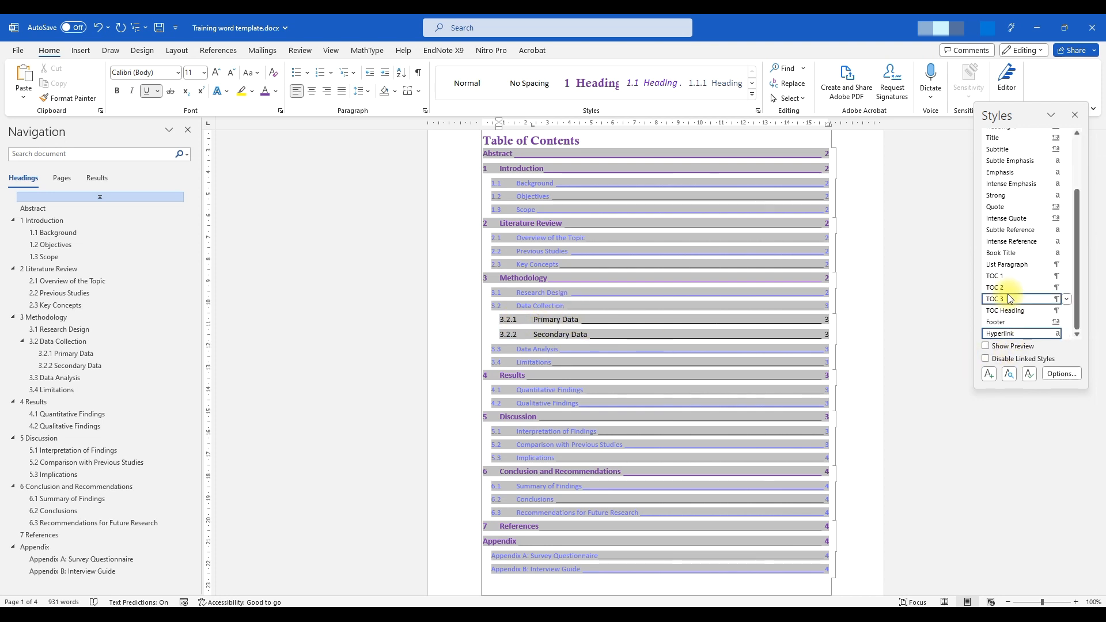
mouse_move(1010, 300)
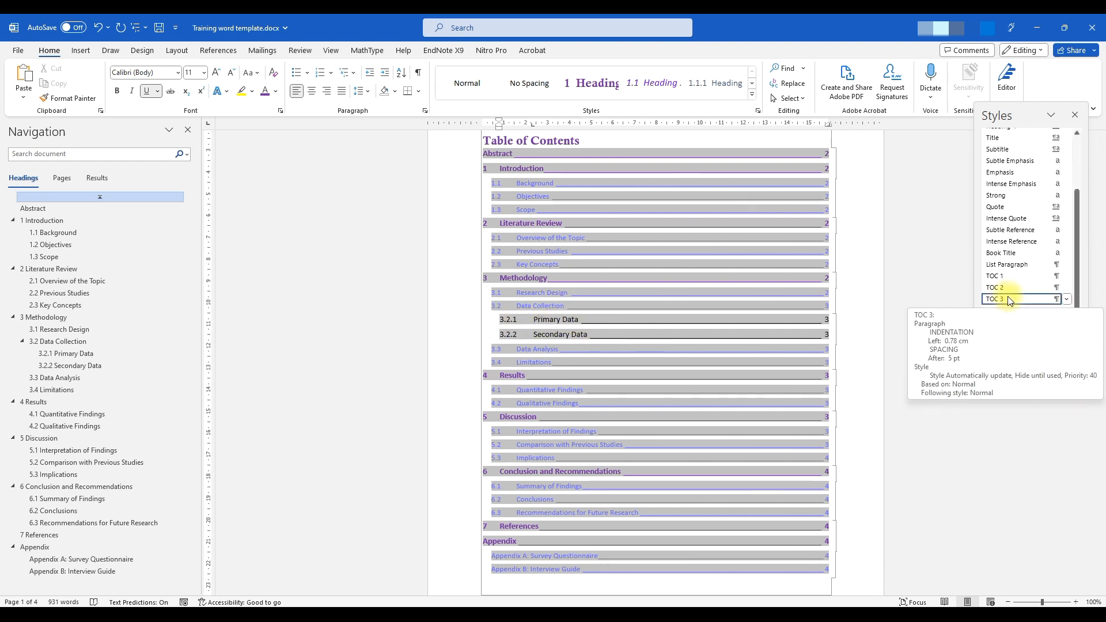
click(1067, 299)
click(962, 323)
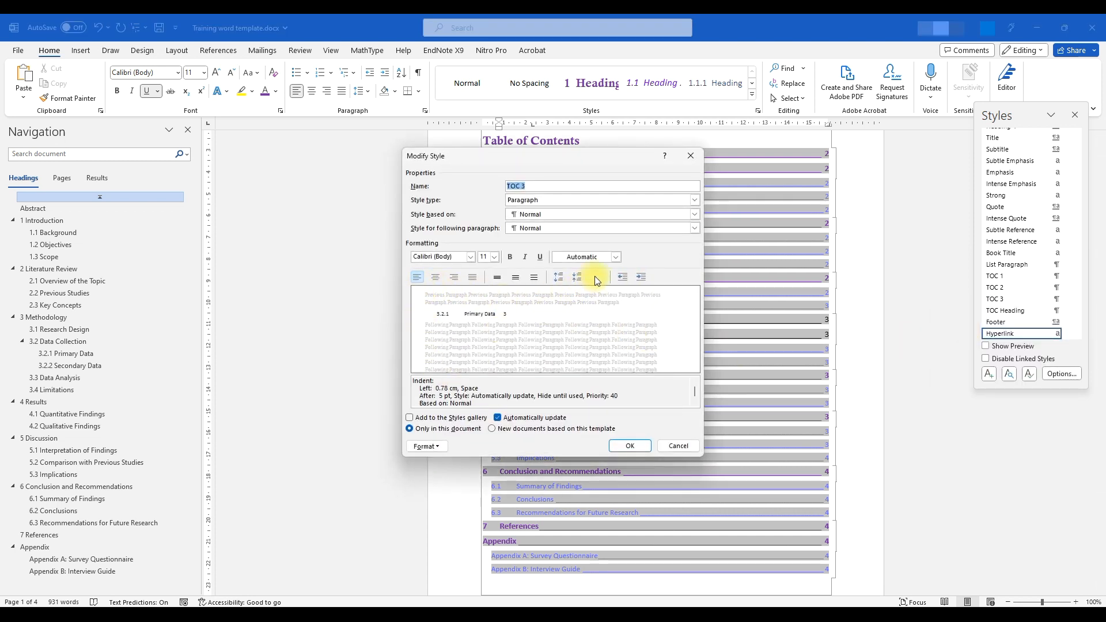
click(621, 257)
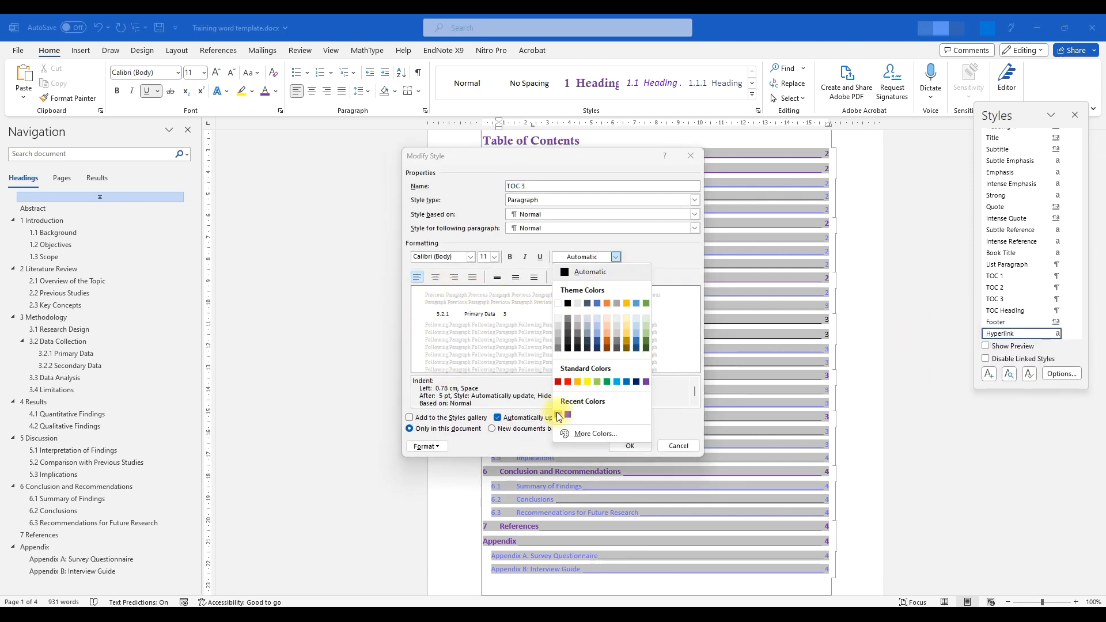
click(554, 409)
click(630, 445)
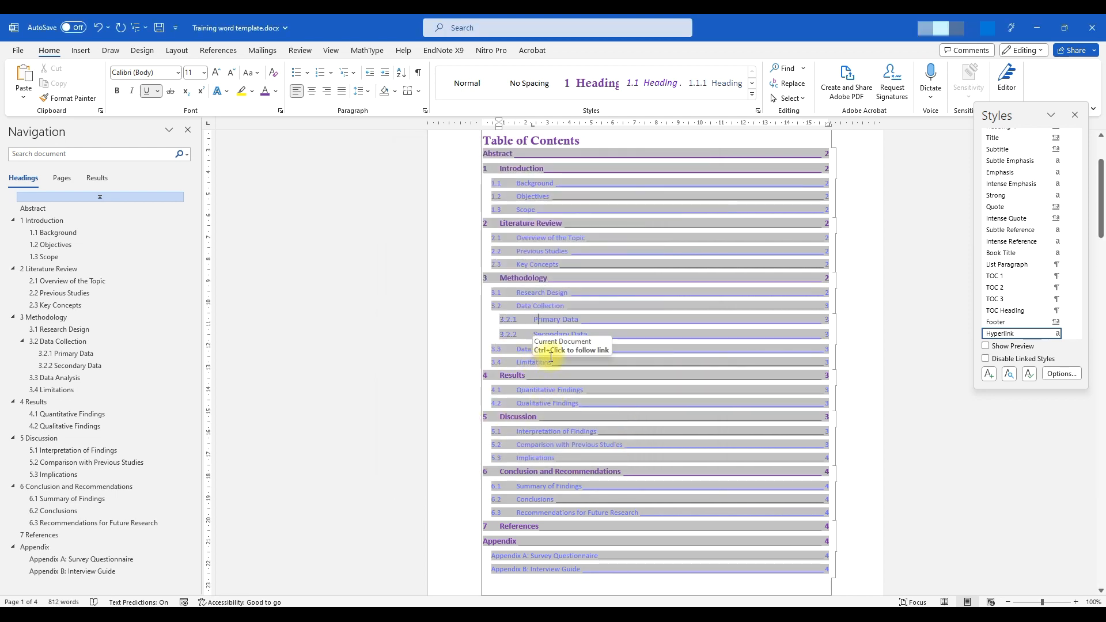
Examine the restyled table of contents from the document title down to the appendix entries
scroll(568, 347, down, 5)
scroll(569, 347, down, 5)
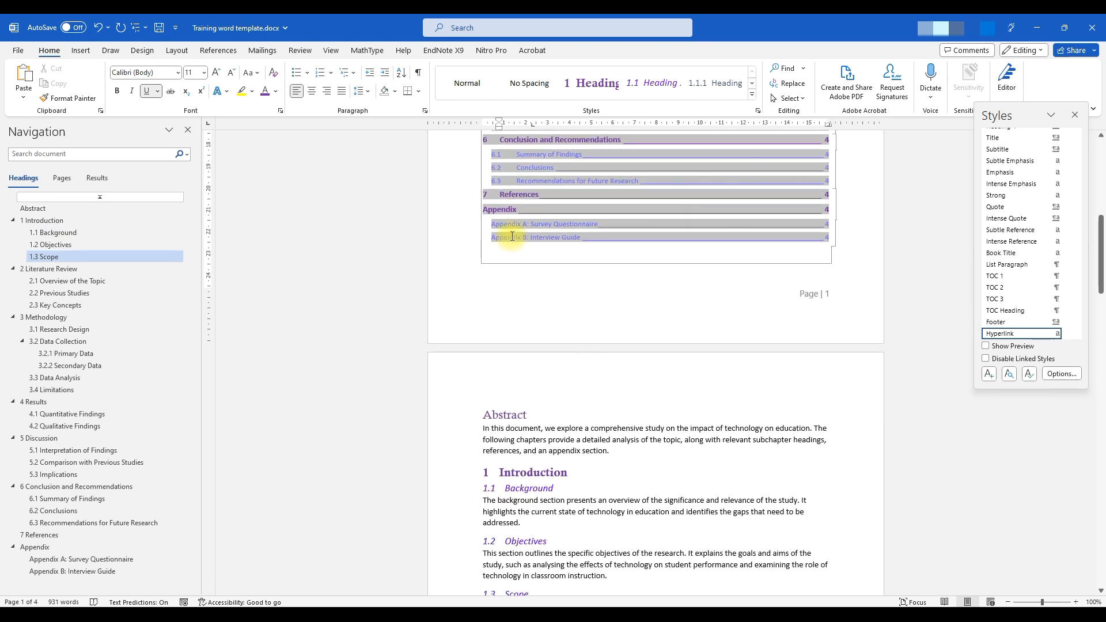
scroll(565, 222, up, 8)
scroll(576, 230, up, 3)
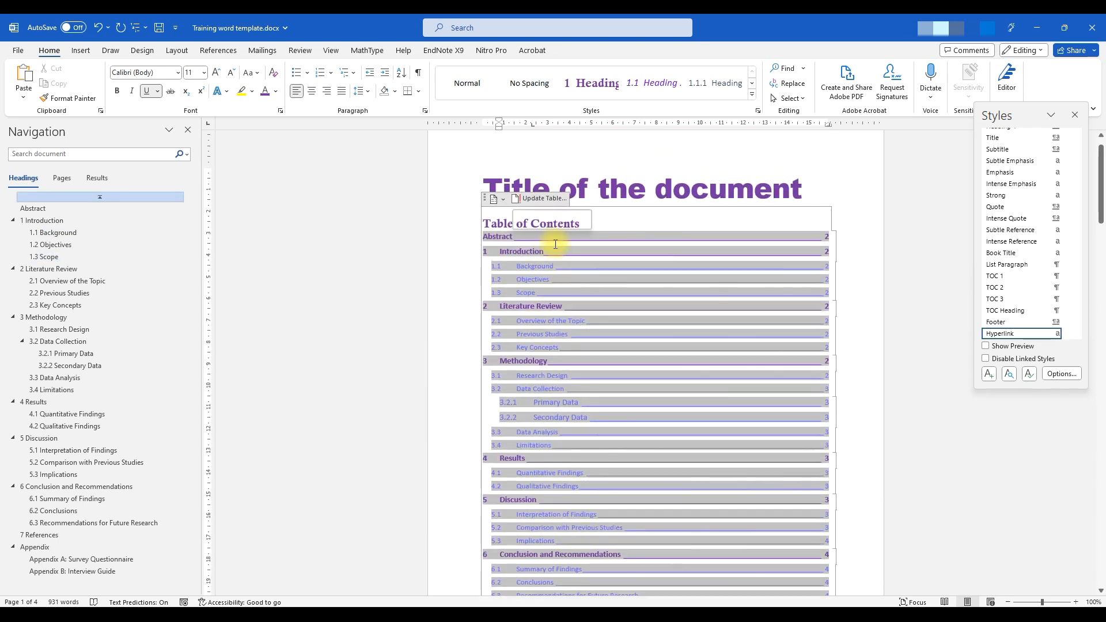
scroll(561, 242, down, 3)
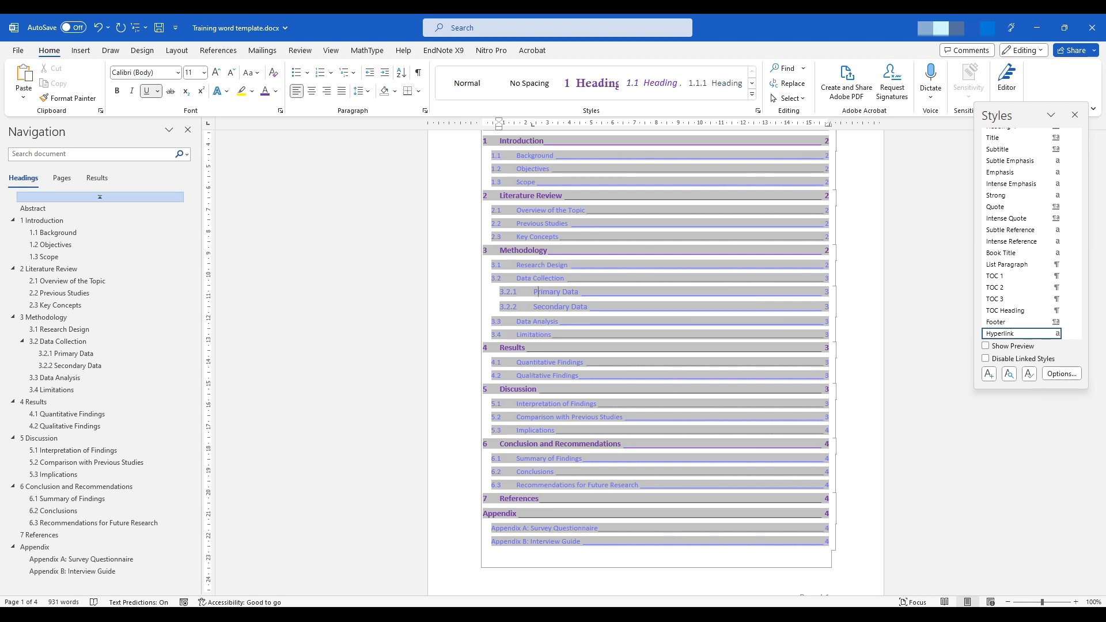
scroll(699, 353, up, 3)
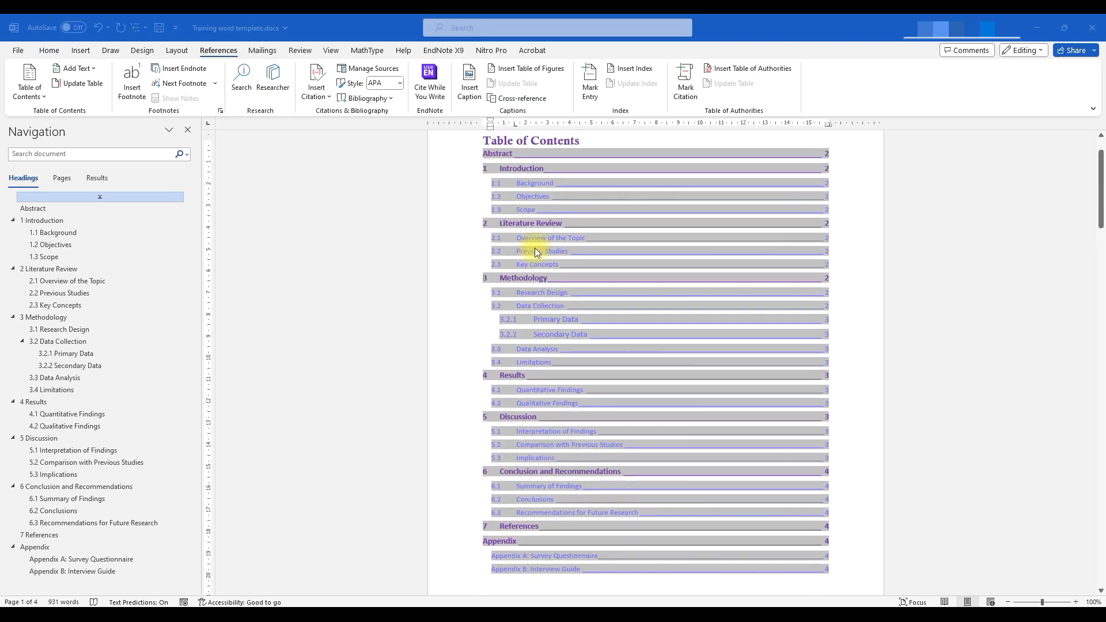
scroll(536, 248, up, 2)
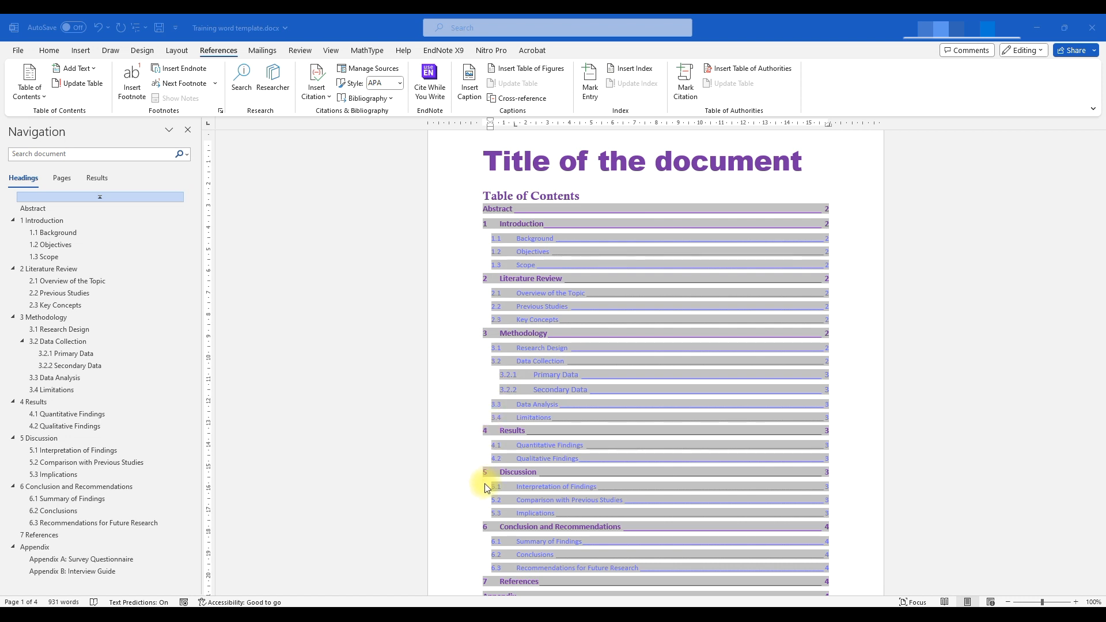
scroll(504, 478, down, 2)
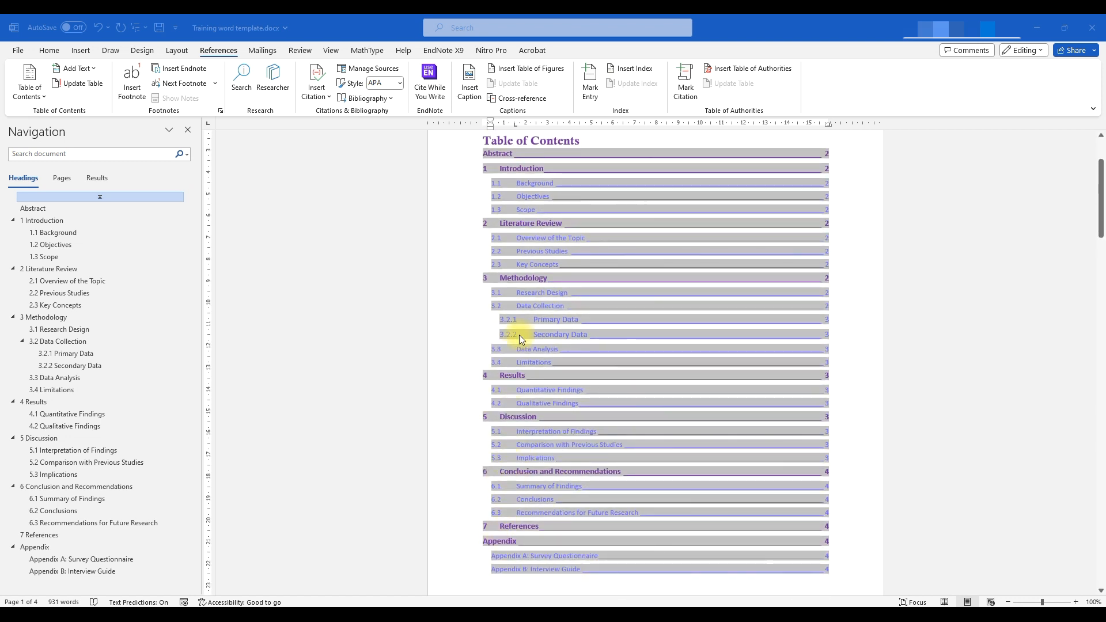
scroll(520, 328, up, 2)
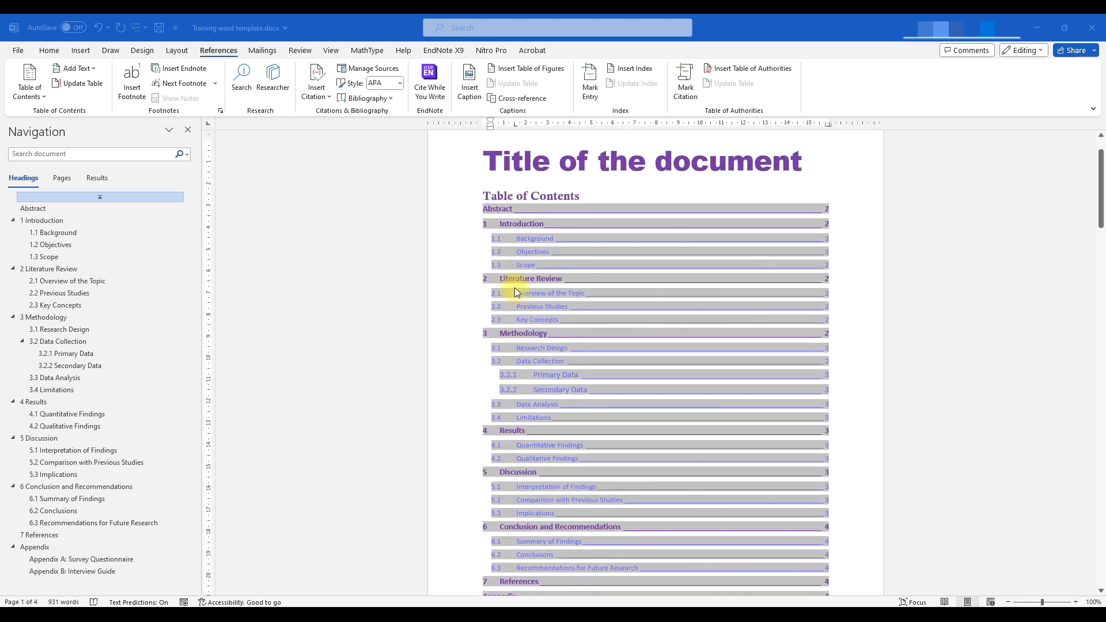
Delete the Background, Objectives and Scope entries from the table of contents, and update the entire table to bring them back
drag(486, 276, 489, 243)
key(Delete)
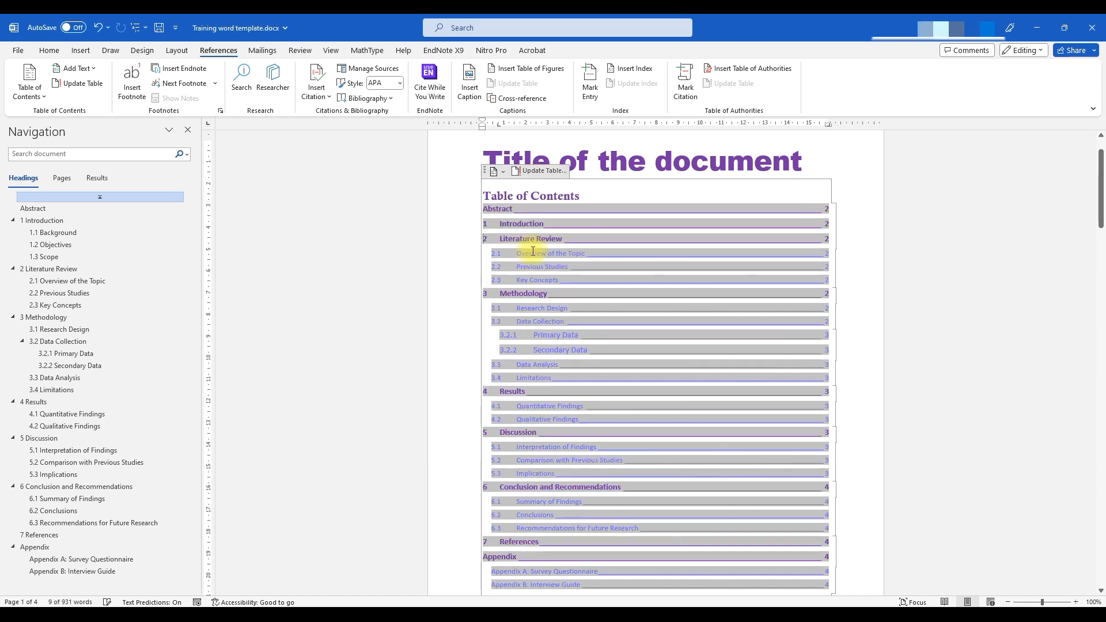
right_click(595, 238)
click(633, 336)
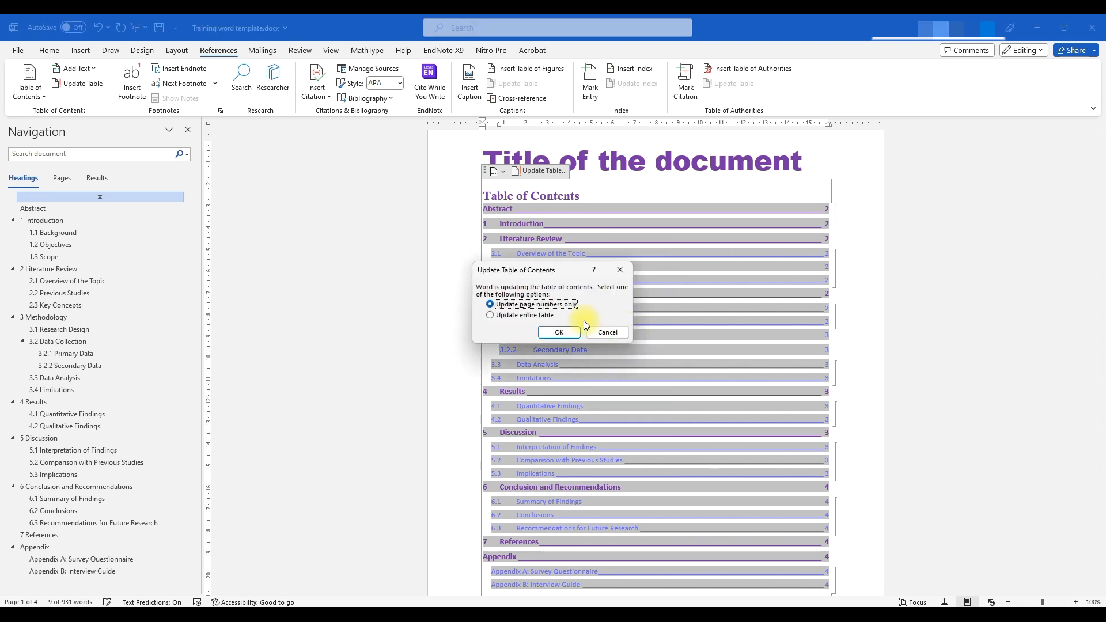
click(558, 333)
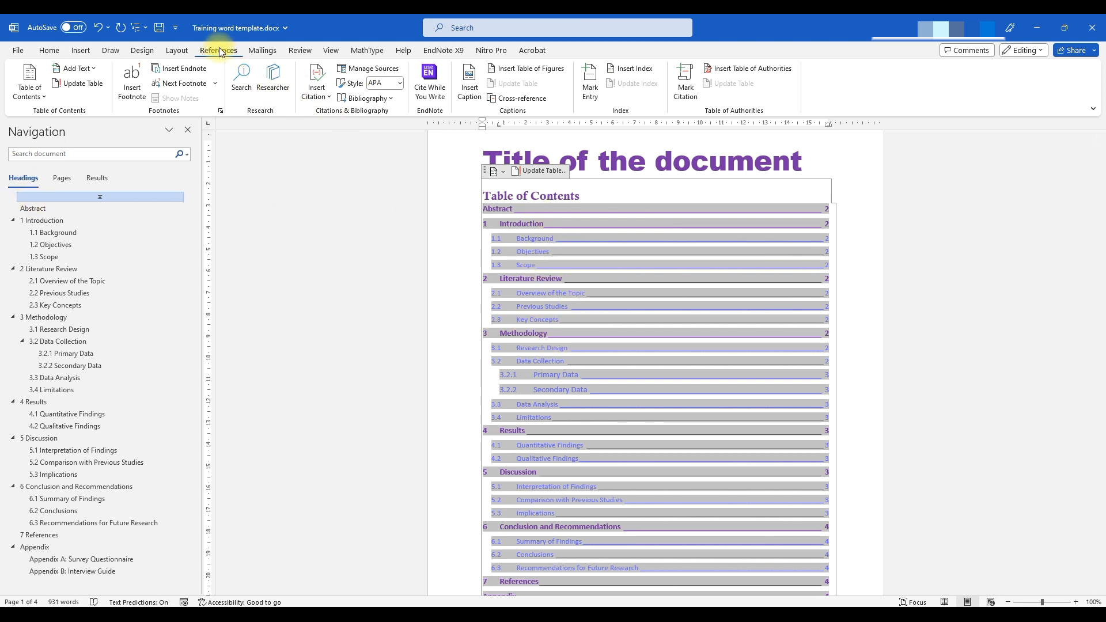
Set the custom table of contents to show only 1 heading level and replace the existing table with it
click(36, 95)
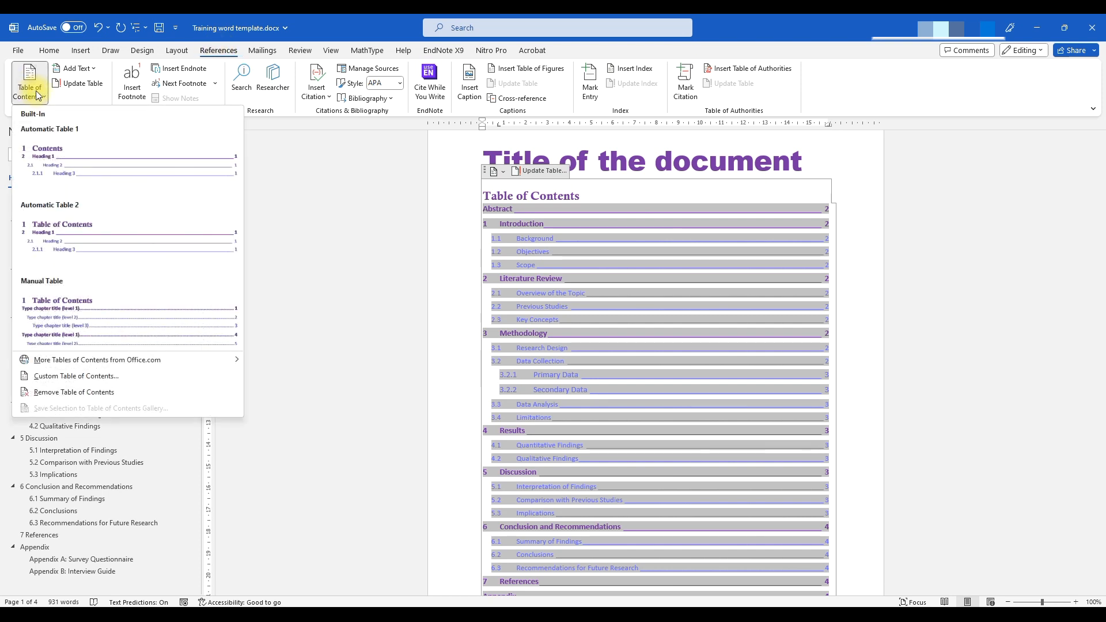
click(69, 375)
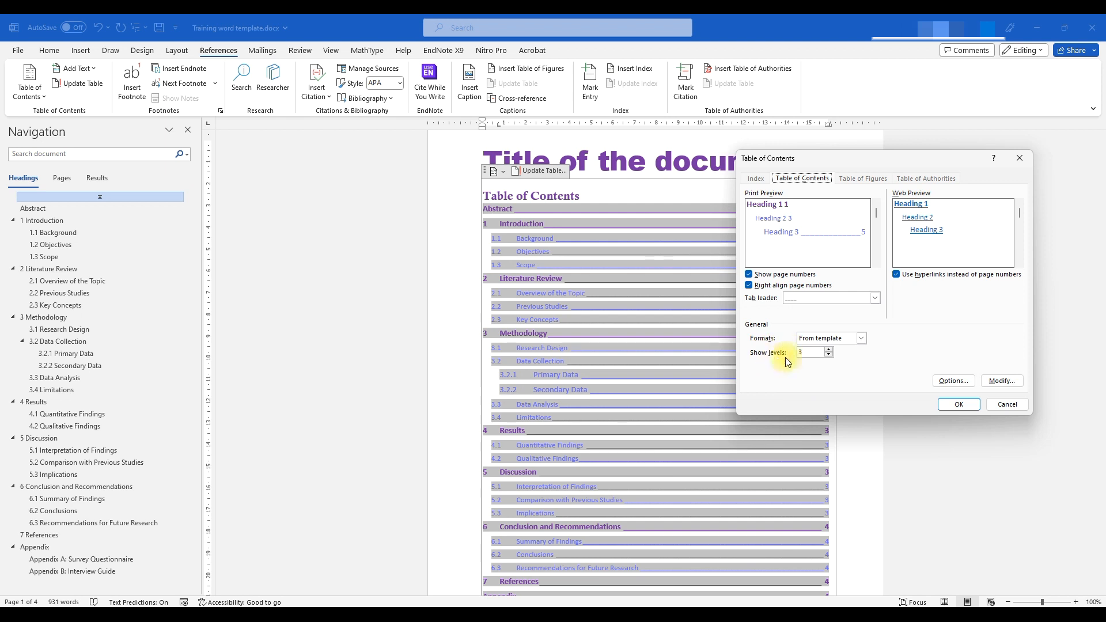
double_click(807, 359)
drag(816, 154, 873, 156)
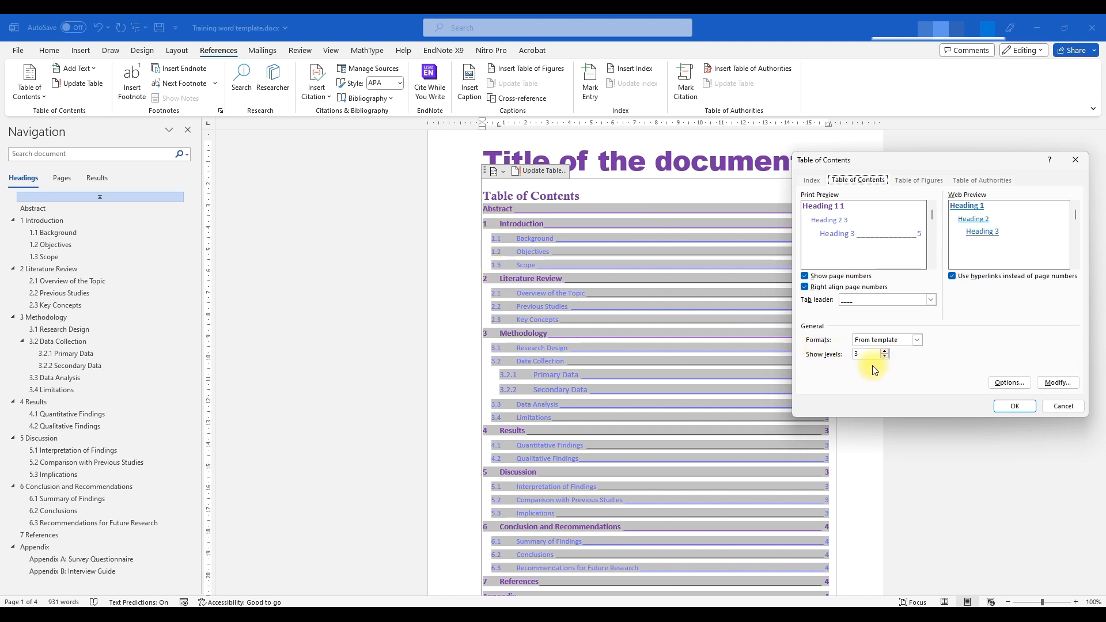
click(886, 356)
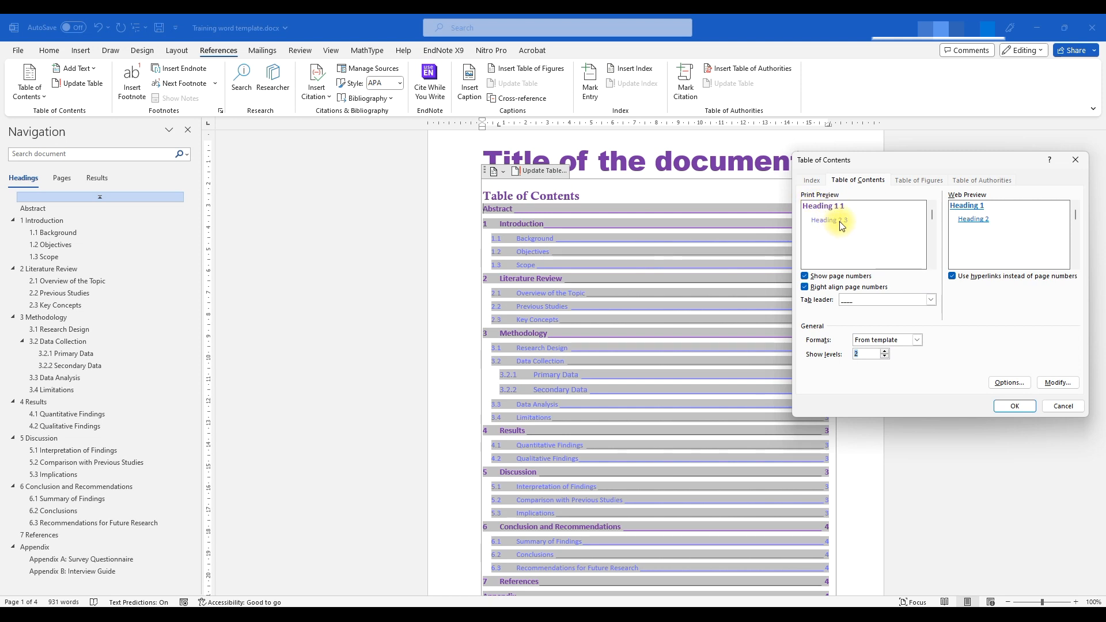
click(885, 357)
click(1008, 406)
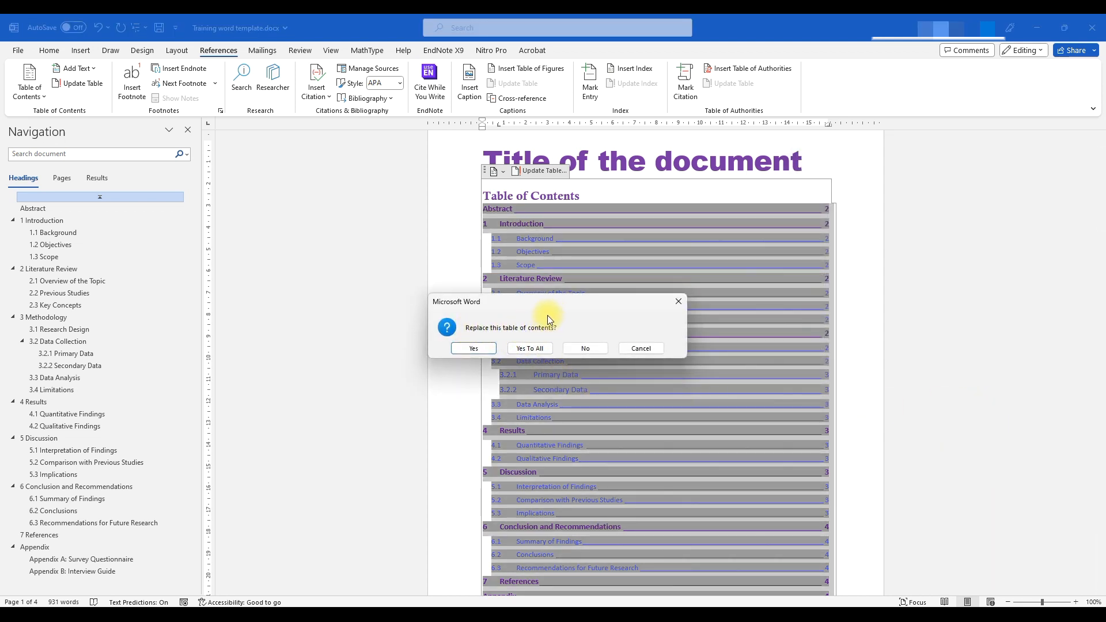
click(474, 349)
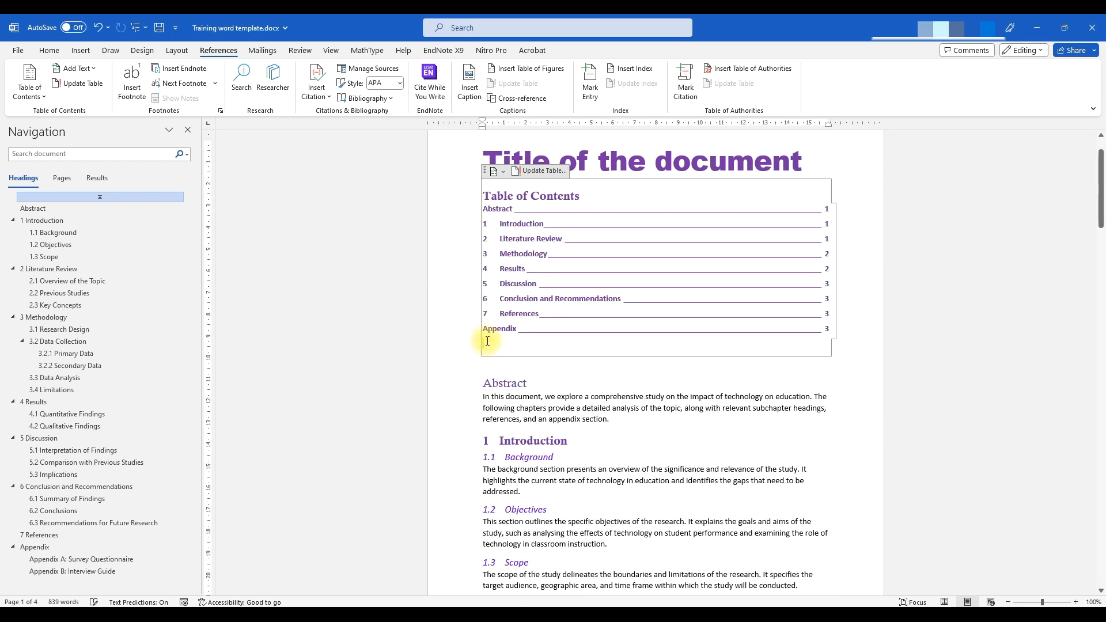
click(553, 381)
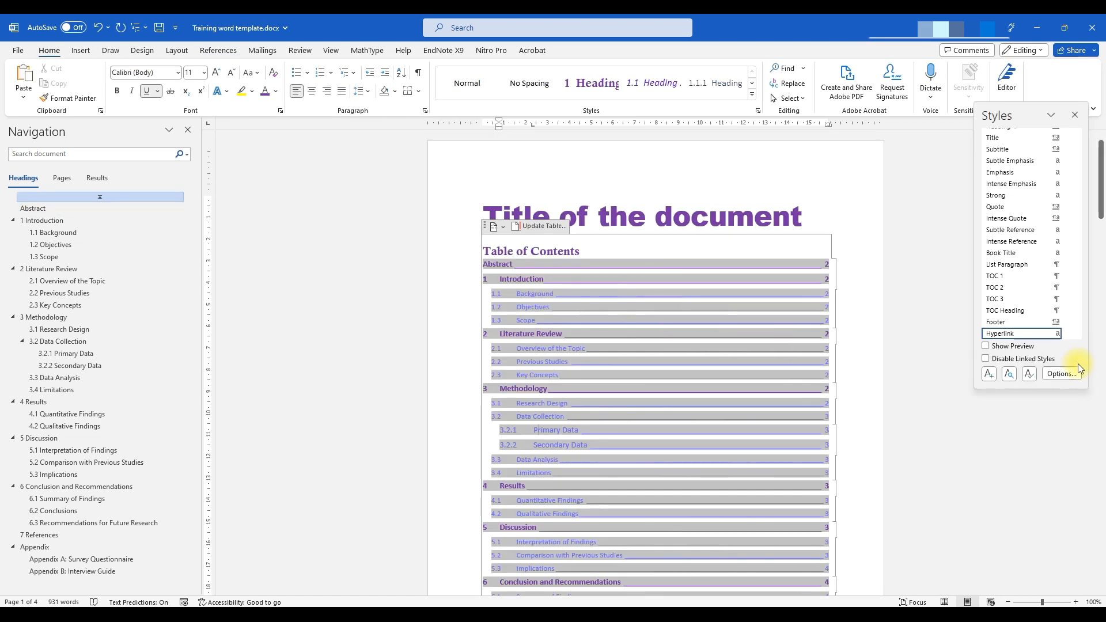
Select the entire table of contents, including its heading, and delete it from the document
scroll(689, 357, down, 15)
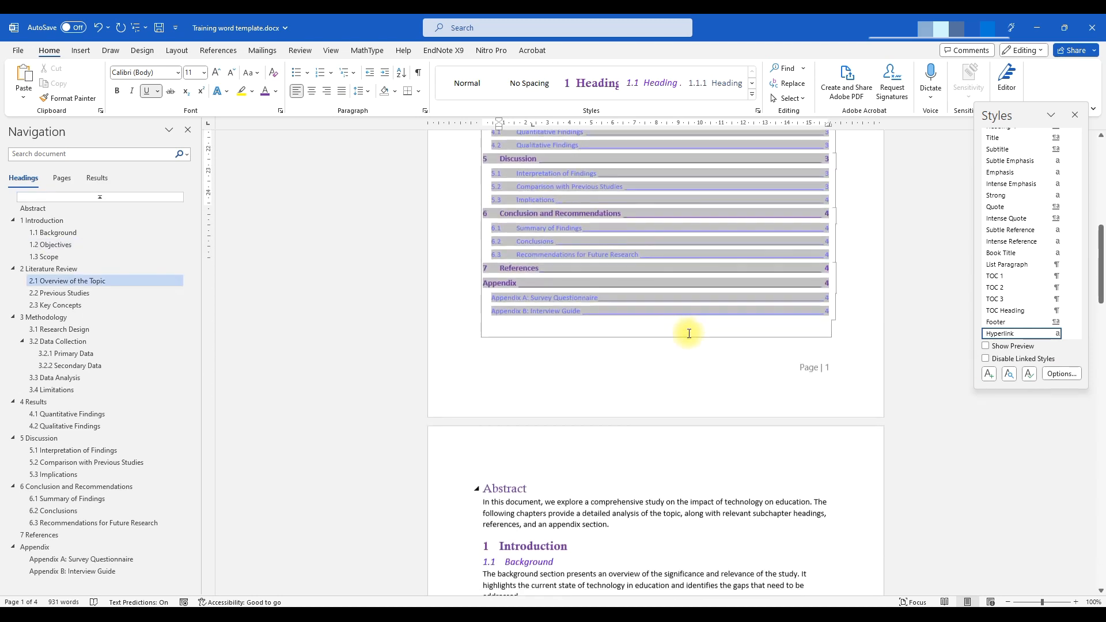
scroll(671, 308, up, 15)
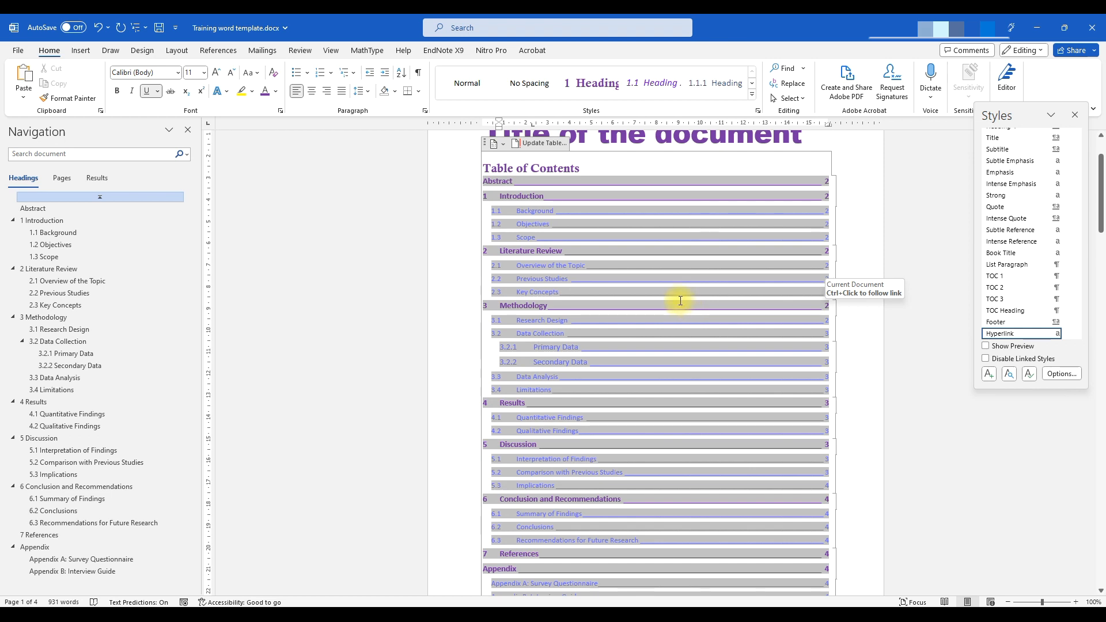
scroll(677, 290, down, 5)
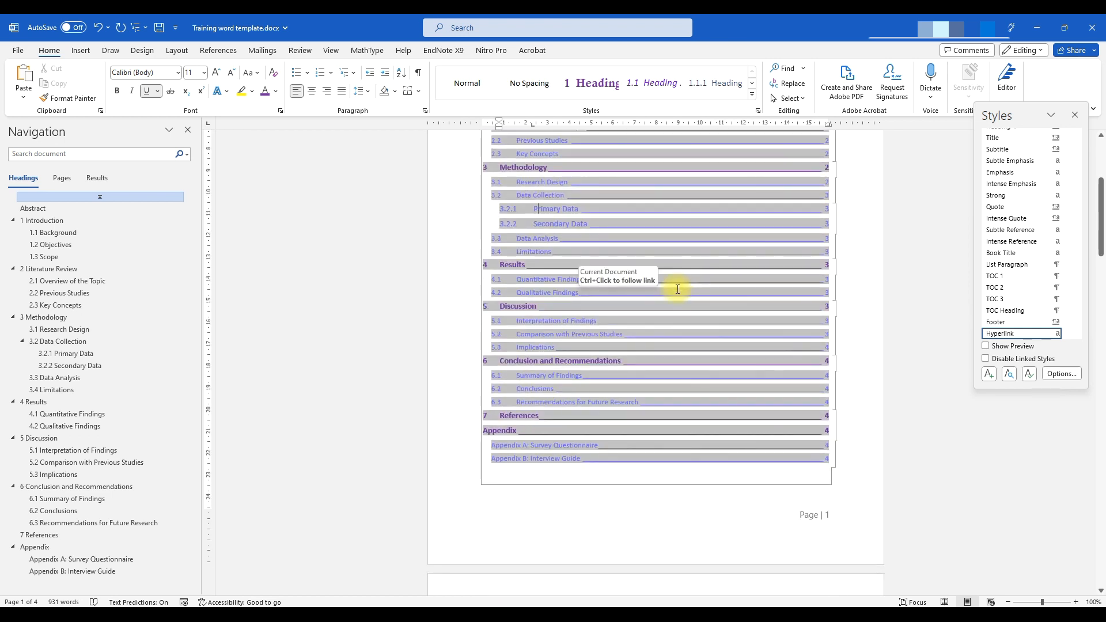
scroll(681, 290, up, 5)
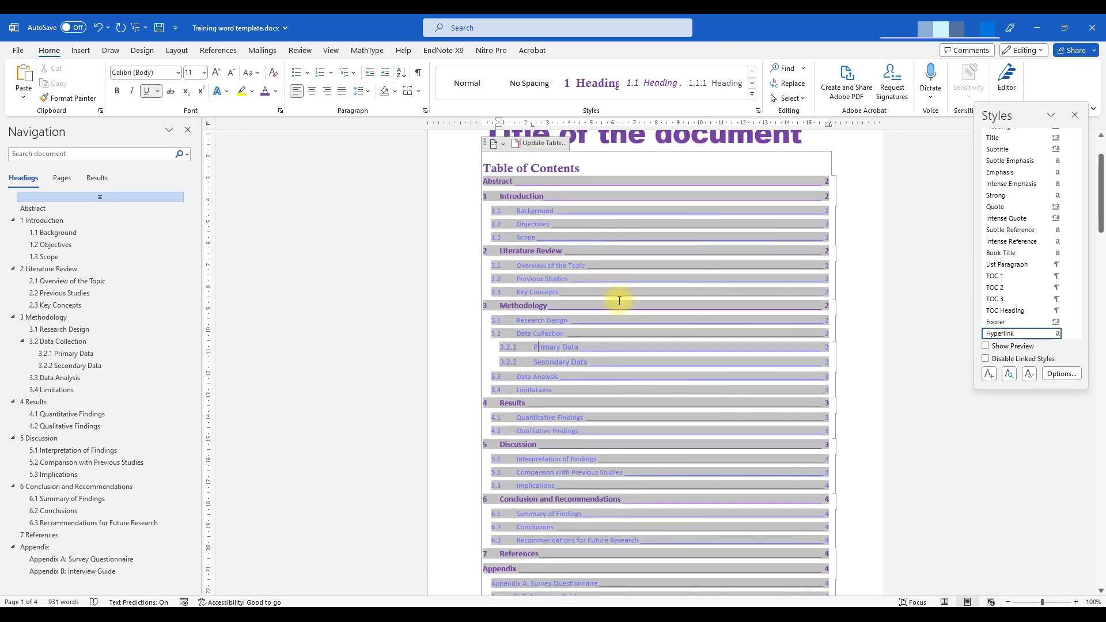
scroll(766, 494, down, 2)
drag(735, 548, 466, 253)
key(Delete)
key(Delete)
key(Delete)
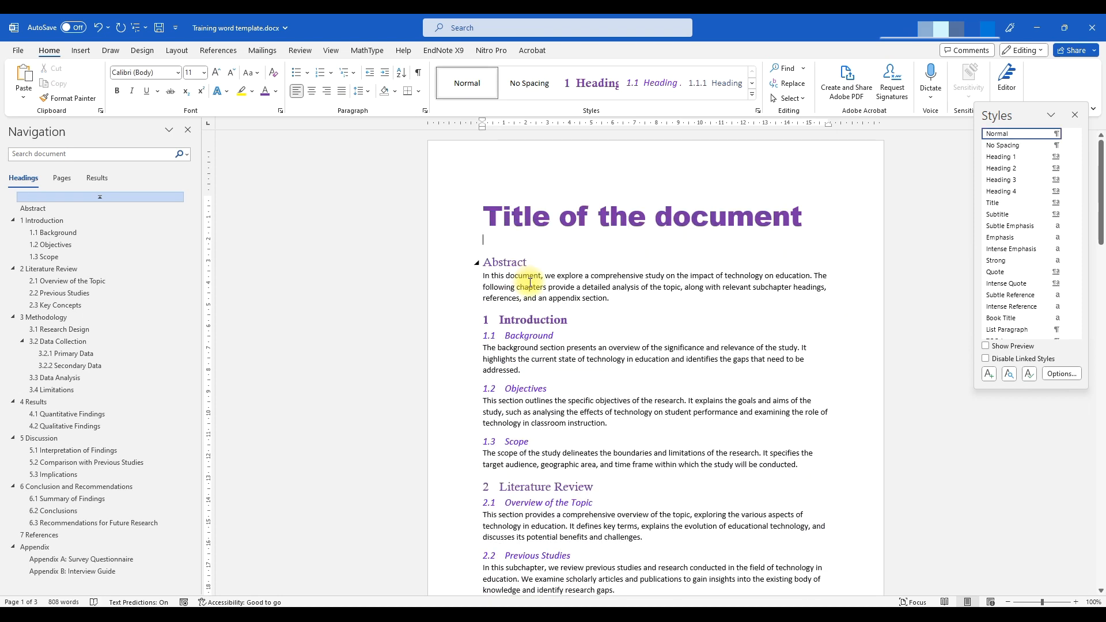
Undo the deletion of the selected table of contents and place the cursor back in it
key(ctrl+z)
key(ctrl+z)
key(ctrl+z)
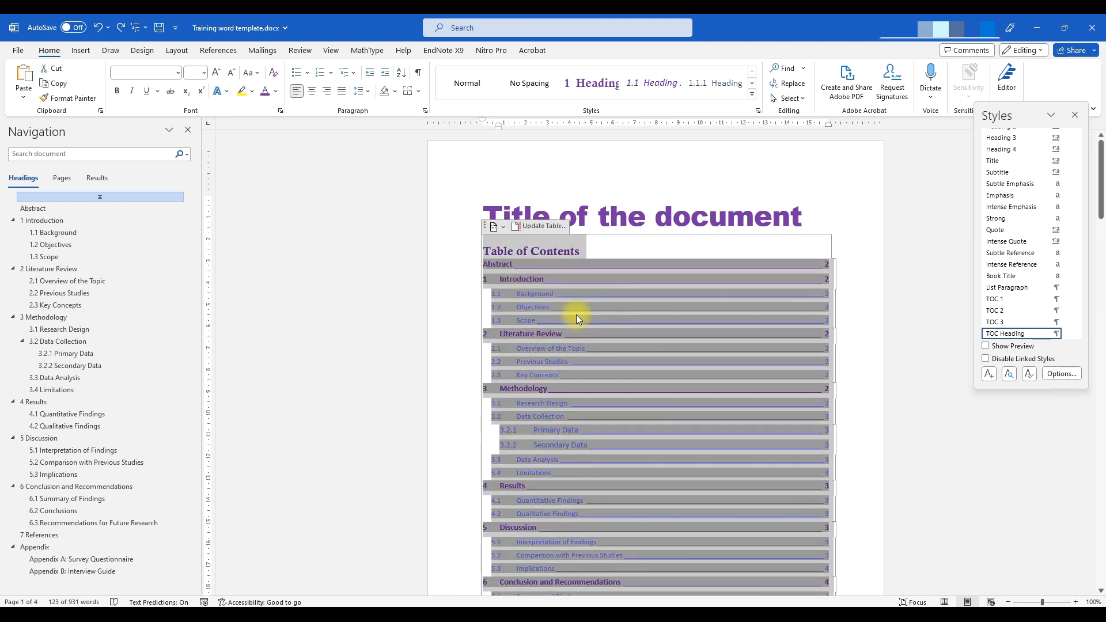
click(576, 314)
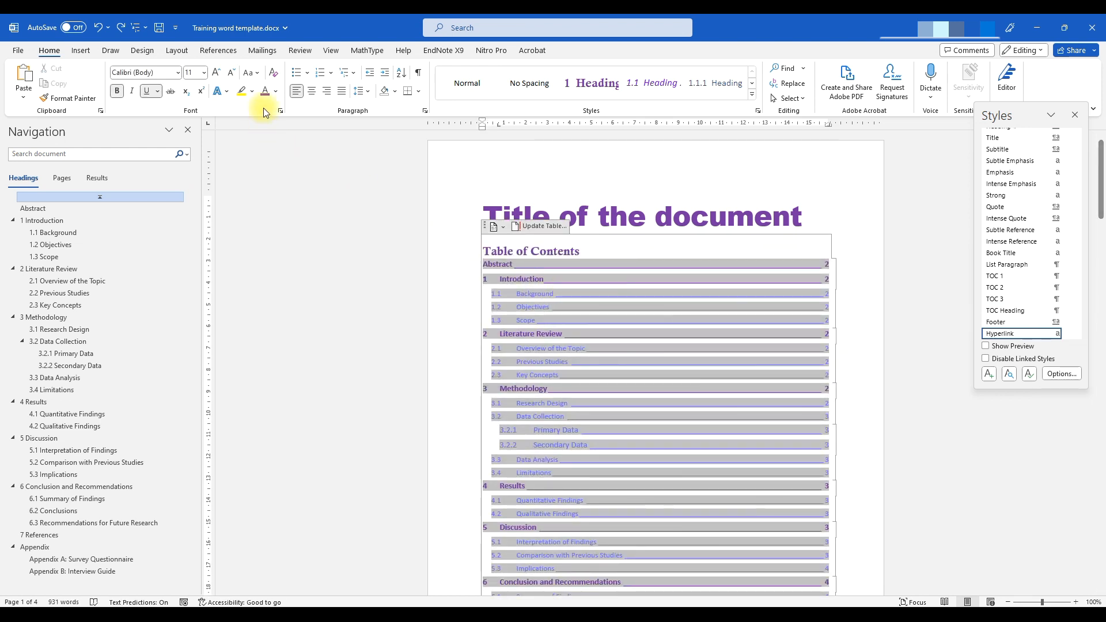
Remove the table of contents with the Remove Table of Contents command, and undo the removal
click(218, 50)
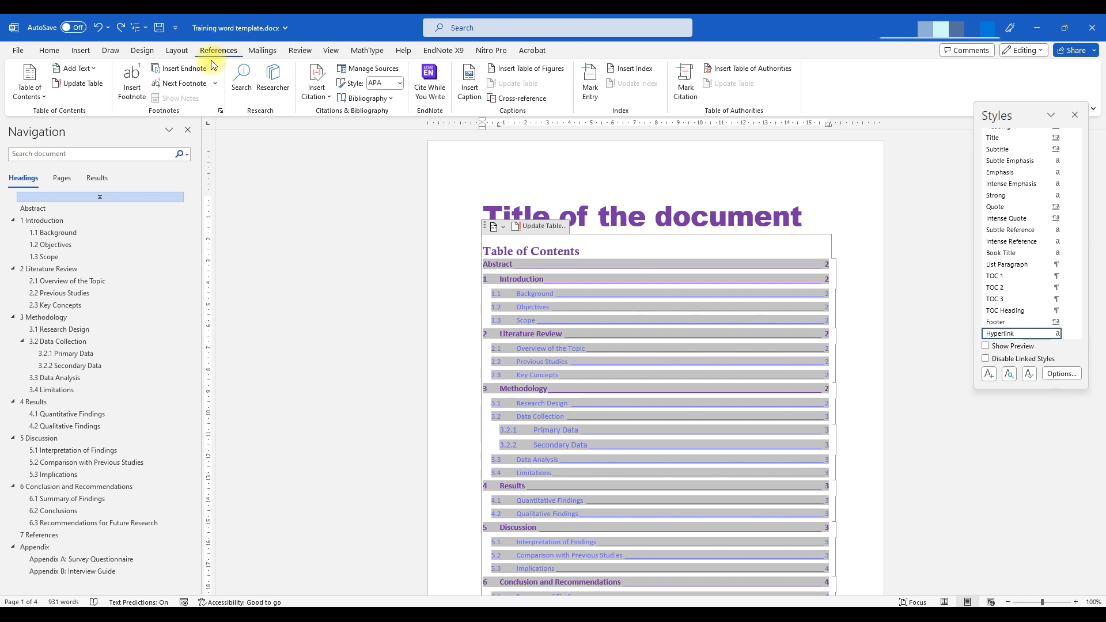
click(47, 97)
click(81, 390)
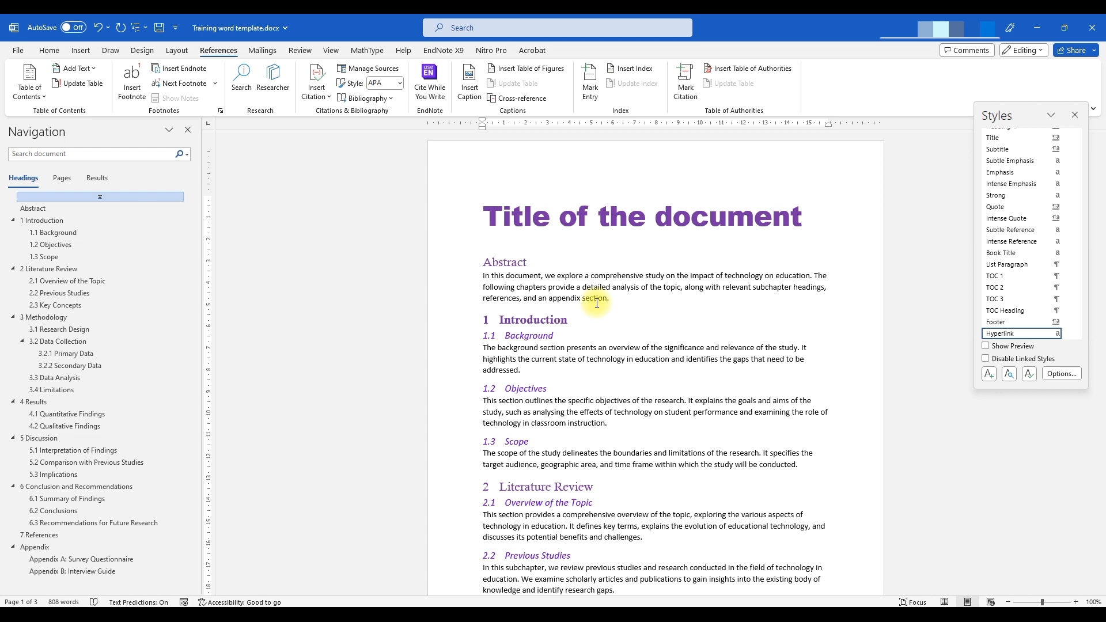
key(ctrl+z)
Examine the table of contents entries and page numbers alongside the Abstract, Introduction and Literature Review sections
scroll(662, 328, down, 5)
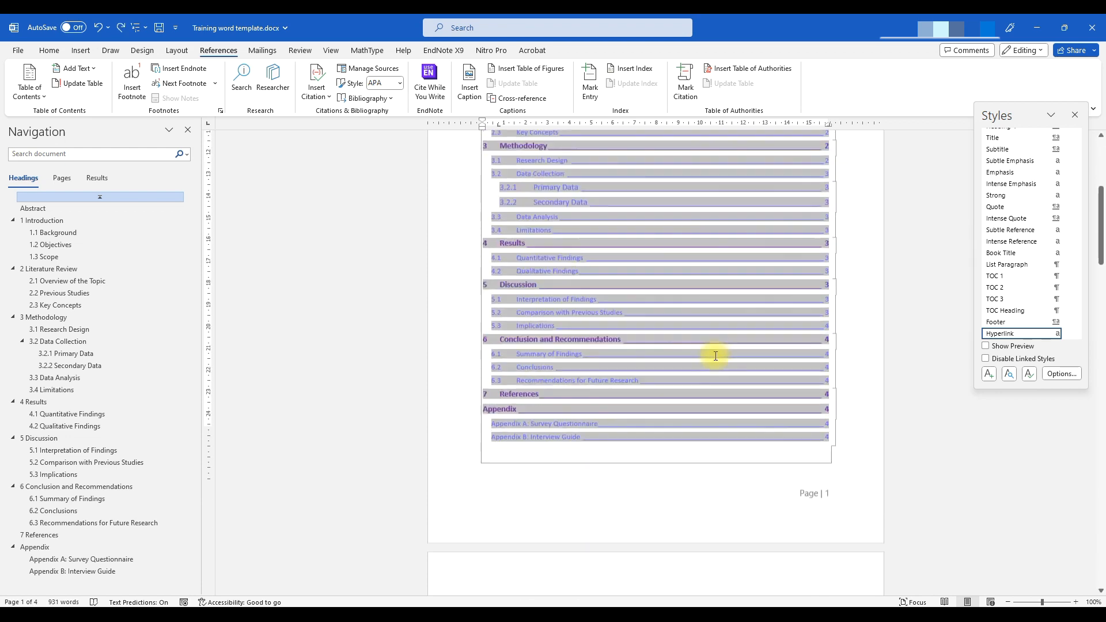
scroll(716, 355, down, 5)
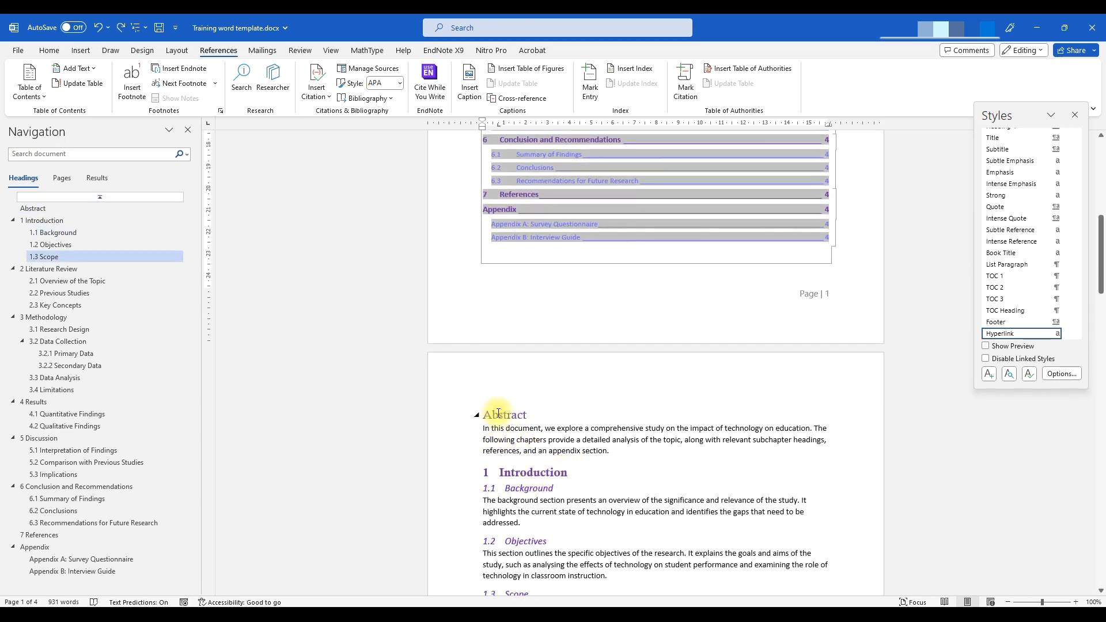
scroll(585, 444, down, 1)
scroll(582, 447, up, 1)
scroll(669, 420, down, 2)
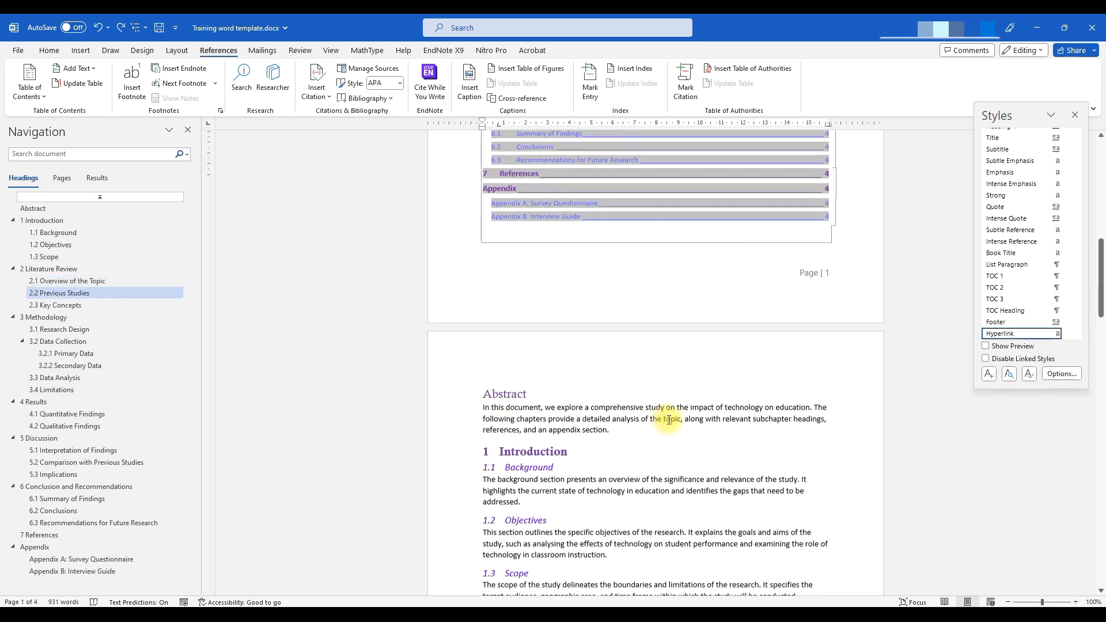
scroll(669, 420, down, 10)
scroll(756, 312, up, 7)
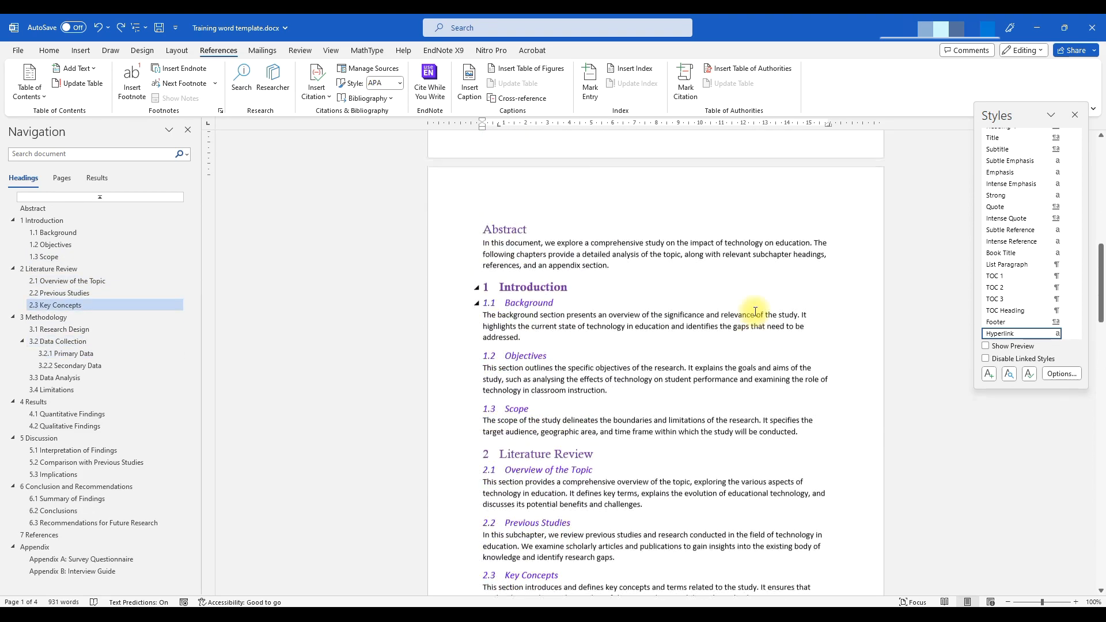
scroll(755, 312, up, 10)
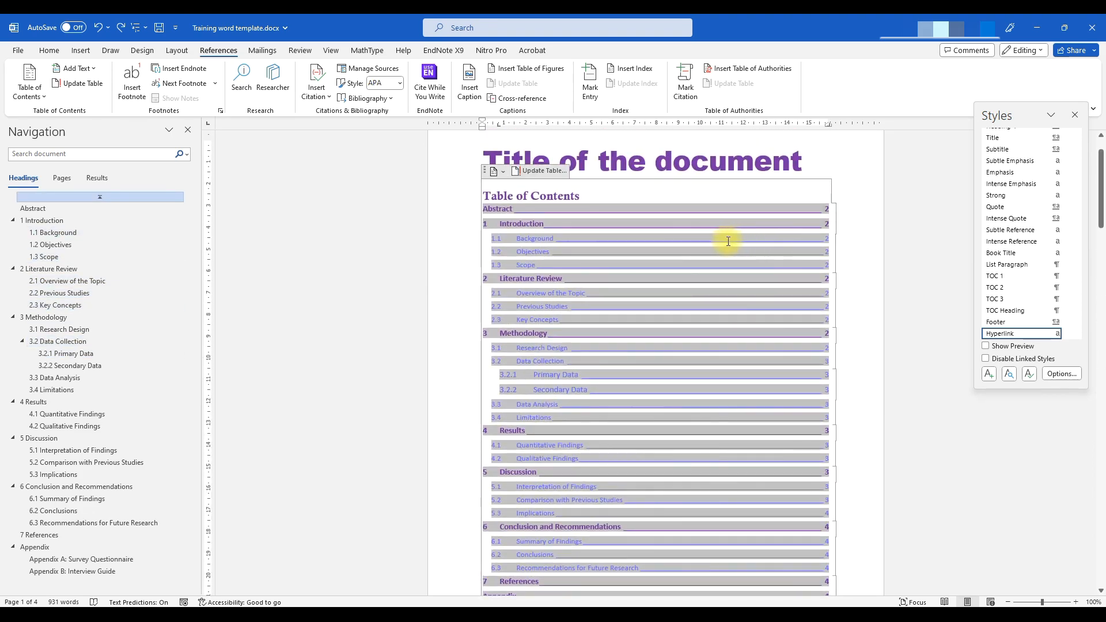
scroll(781, 287, down, 4)
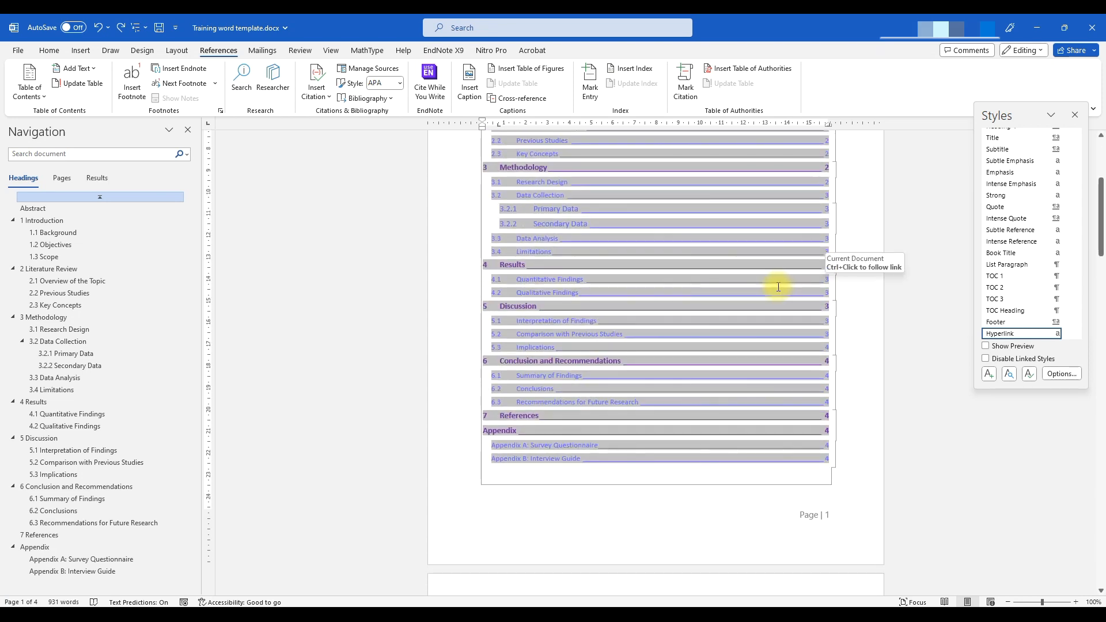
scroll(762, 323, down, 10)
scroll(637, 396, up, 10)
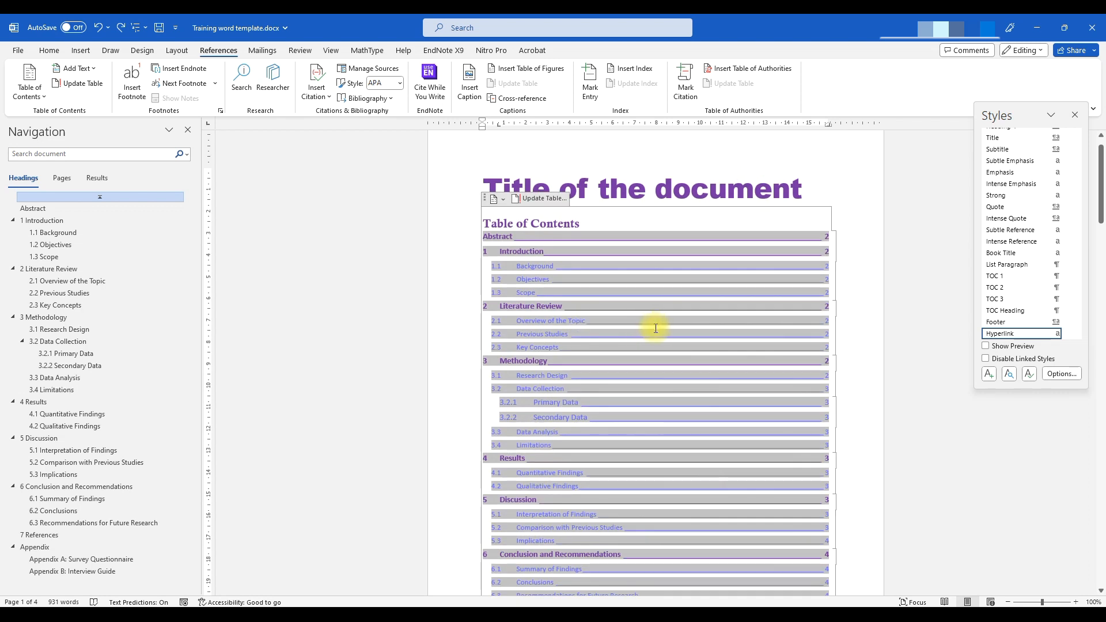
Update the table of contents field with the page numbers only option and check its entries through the appendices
right_click(649, 318)
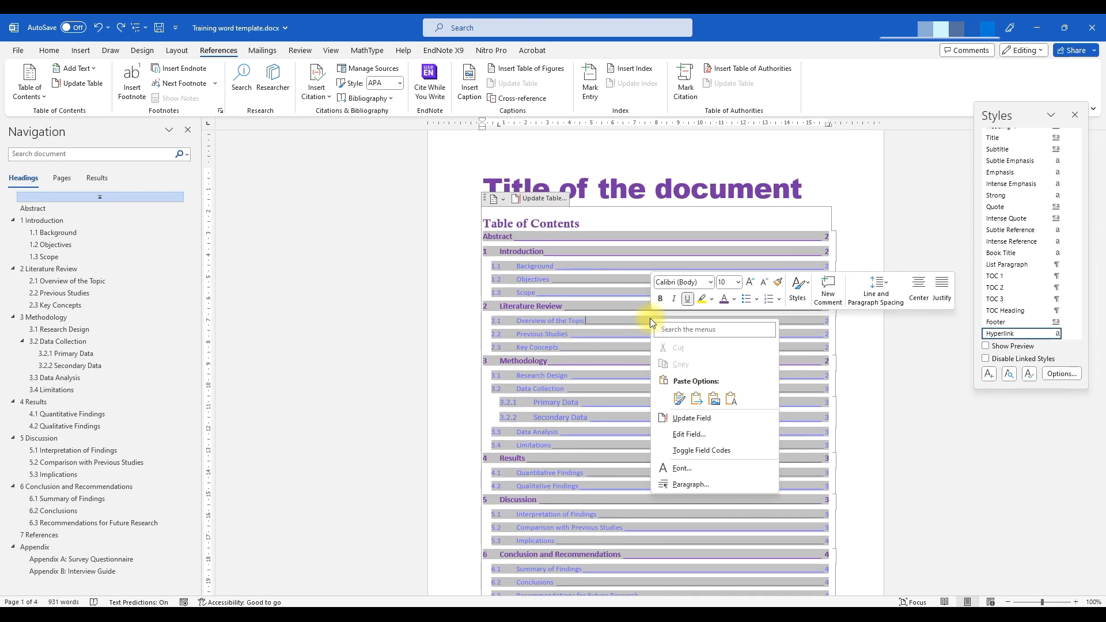
click(688, 420)
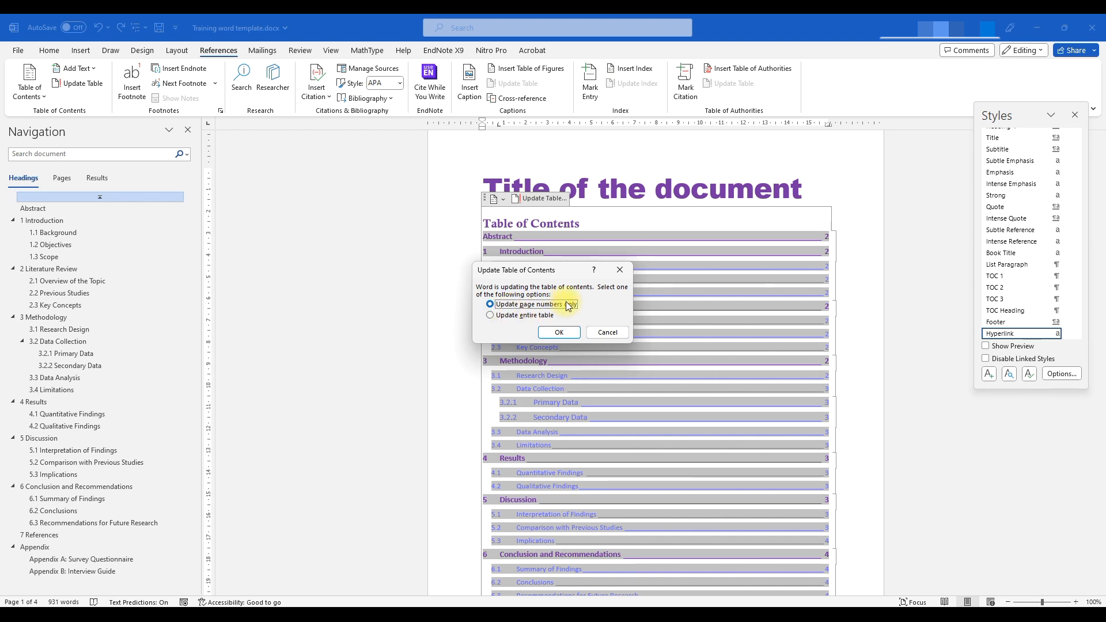
click(559, 334)
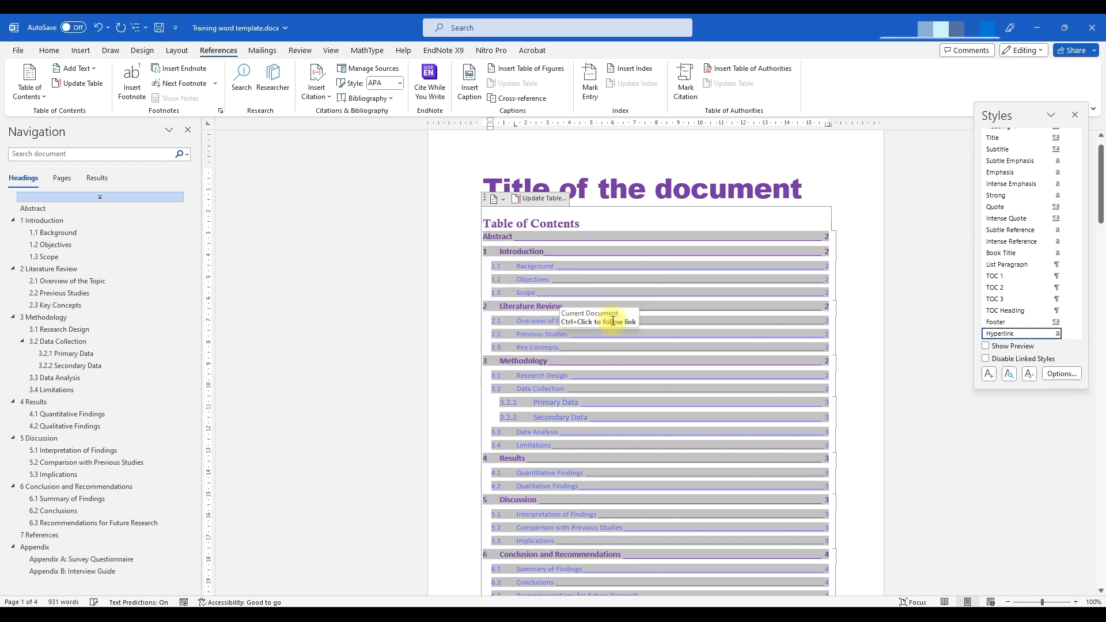
scroll(637, 321, down, 1)
scroll(636, 322, down, 5)
scroll(628, 326, up, 7)
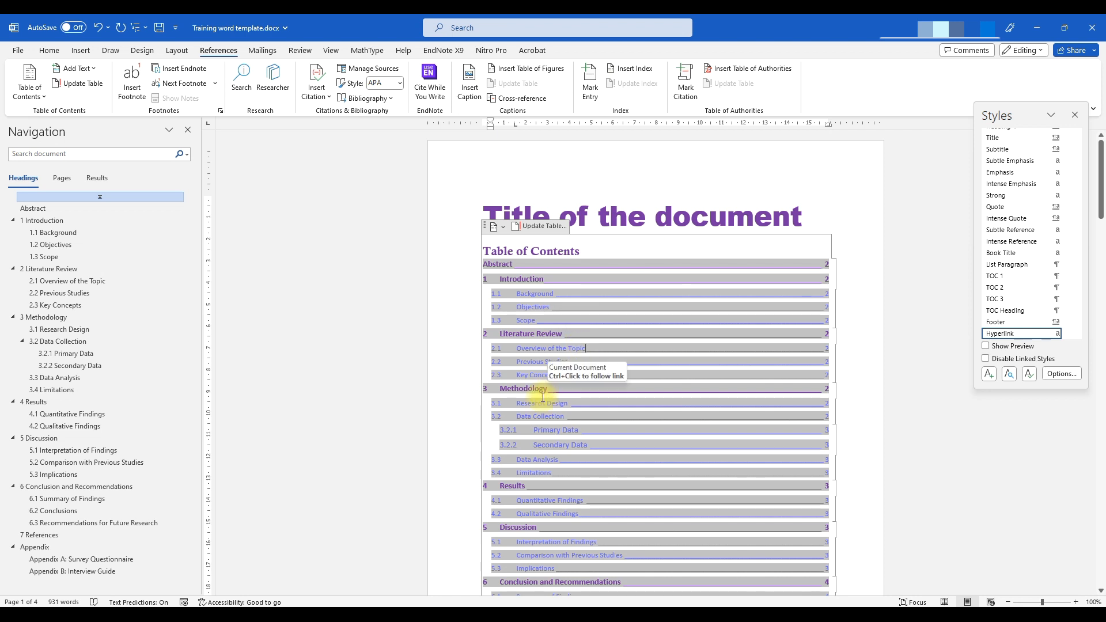
scroll(543, 397, down, 4)
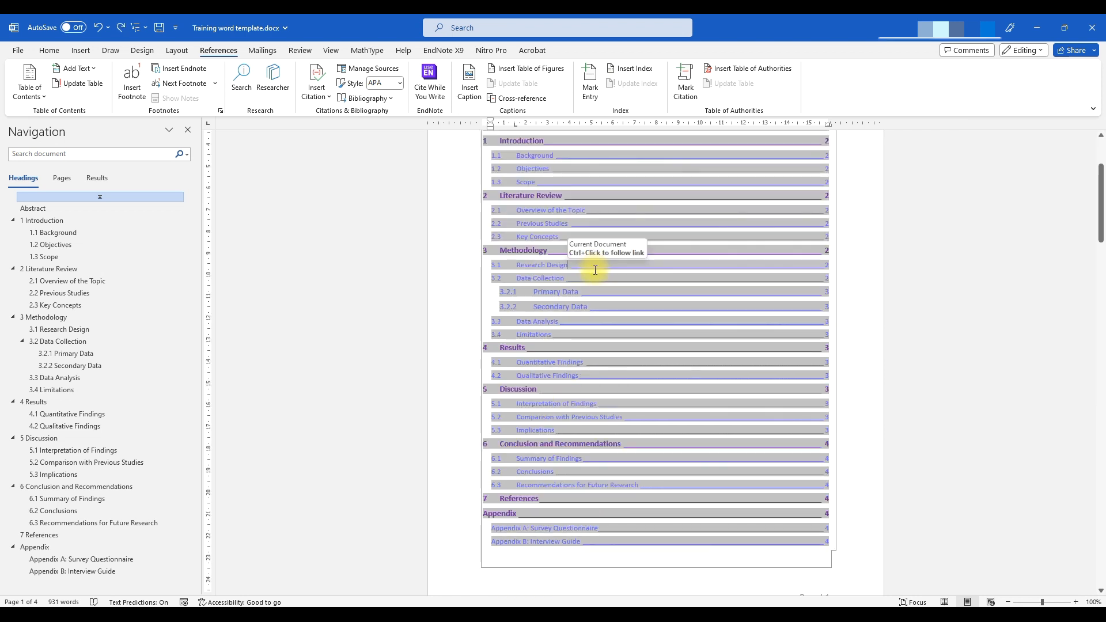